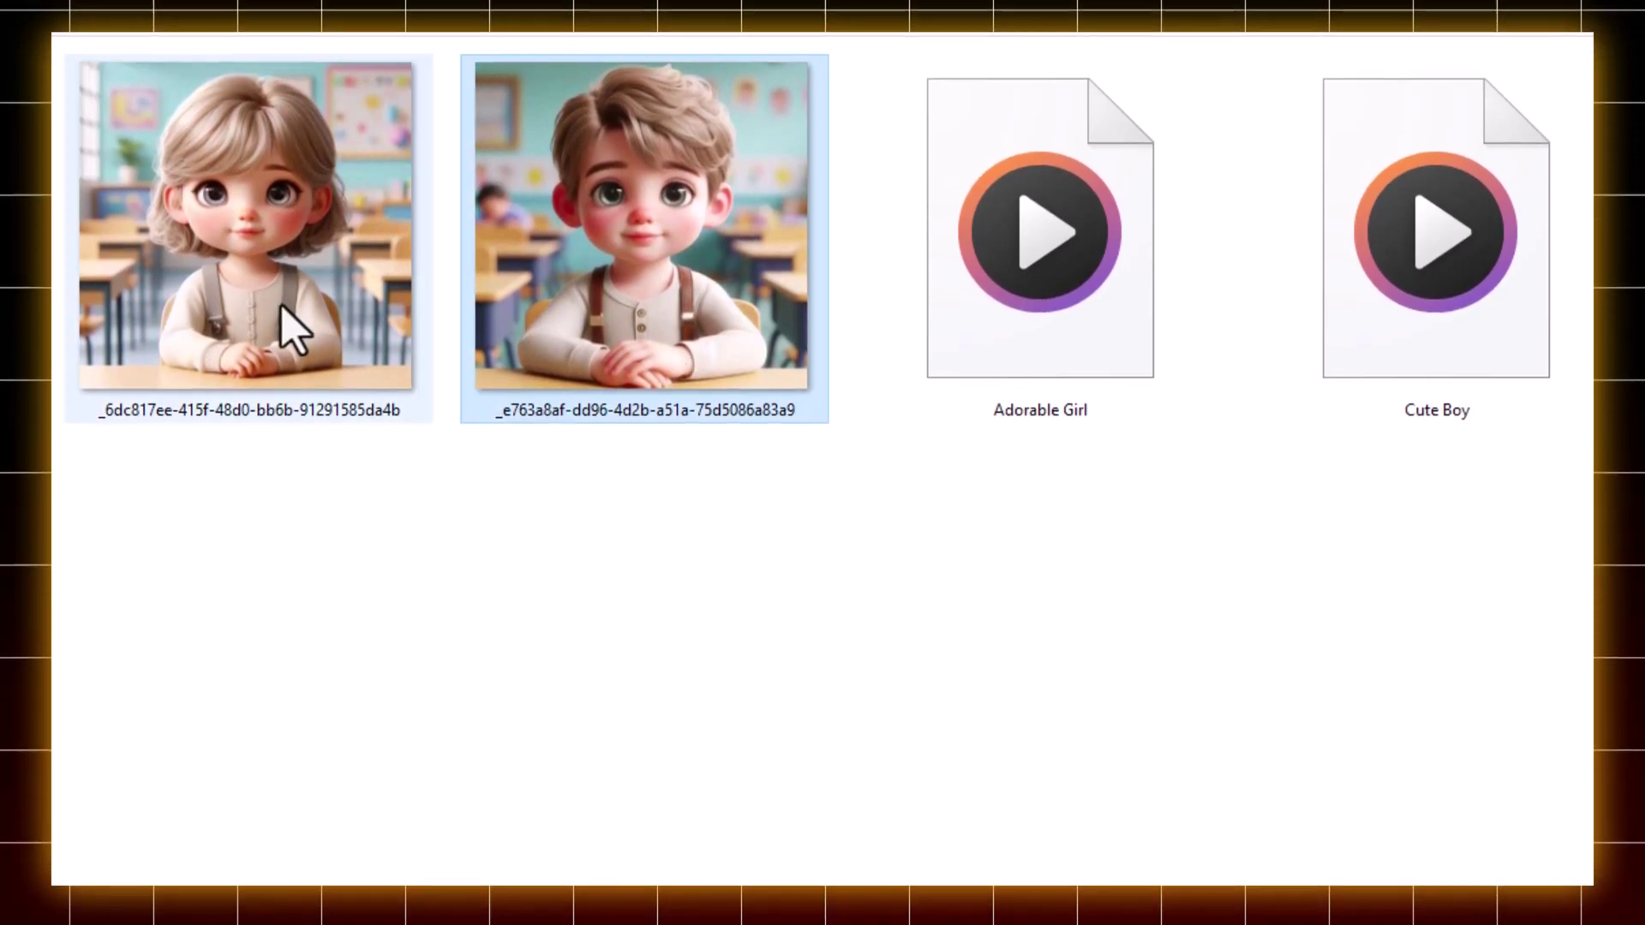
pyautogui.click(1426, 360)
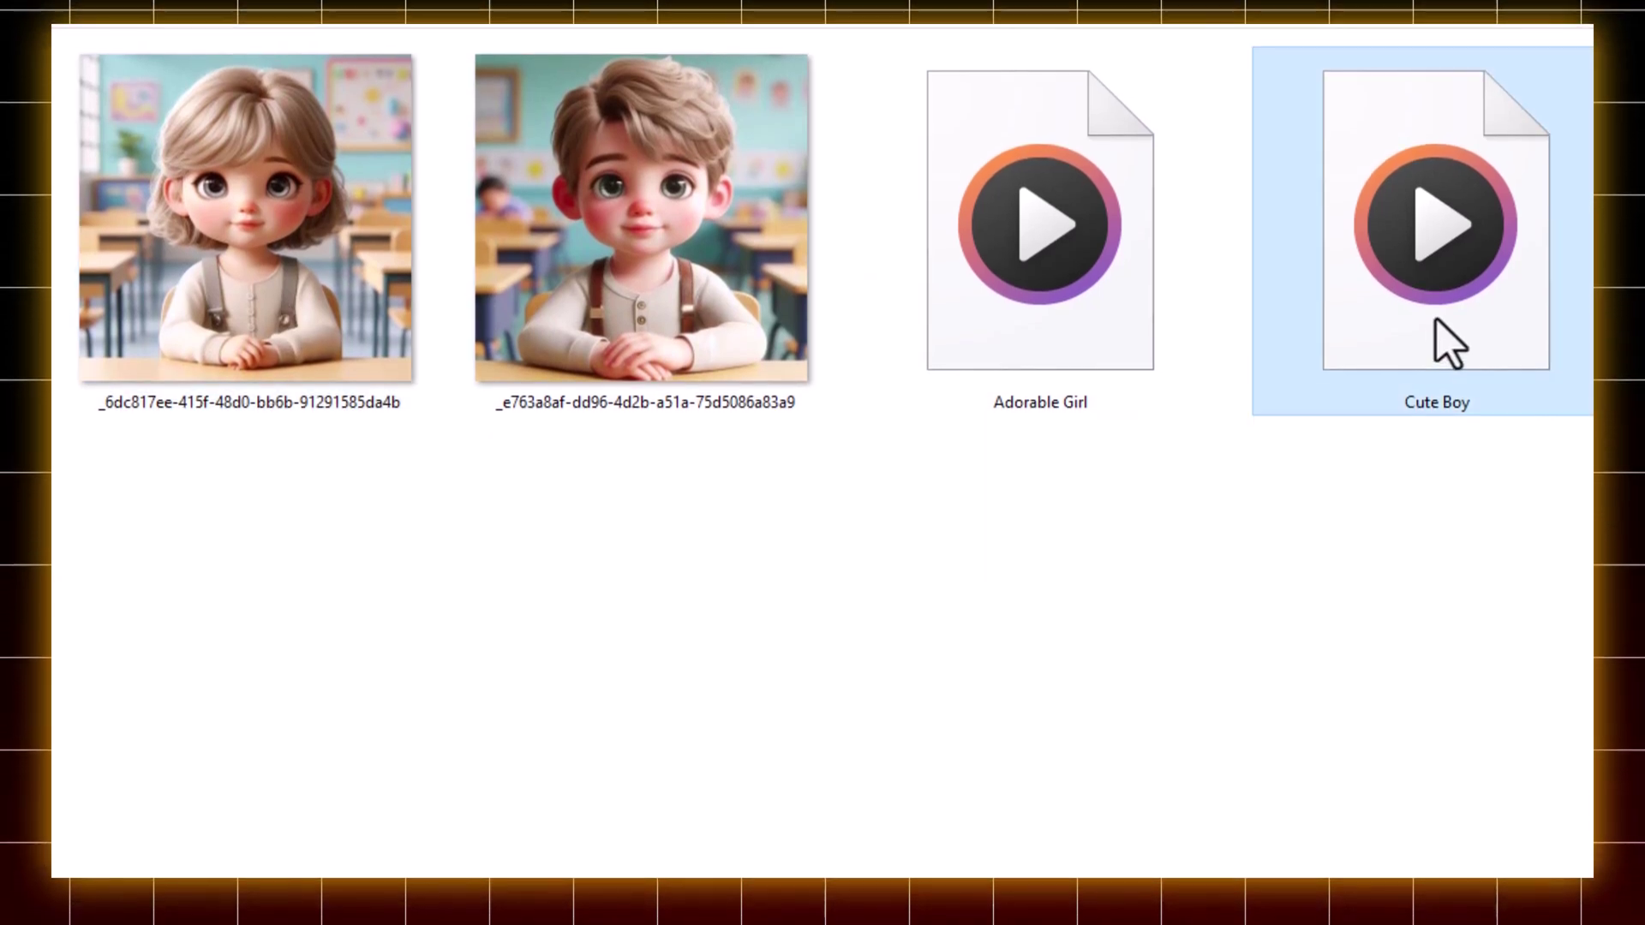
pyautogui.click(1079, 333)
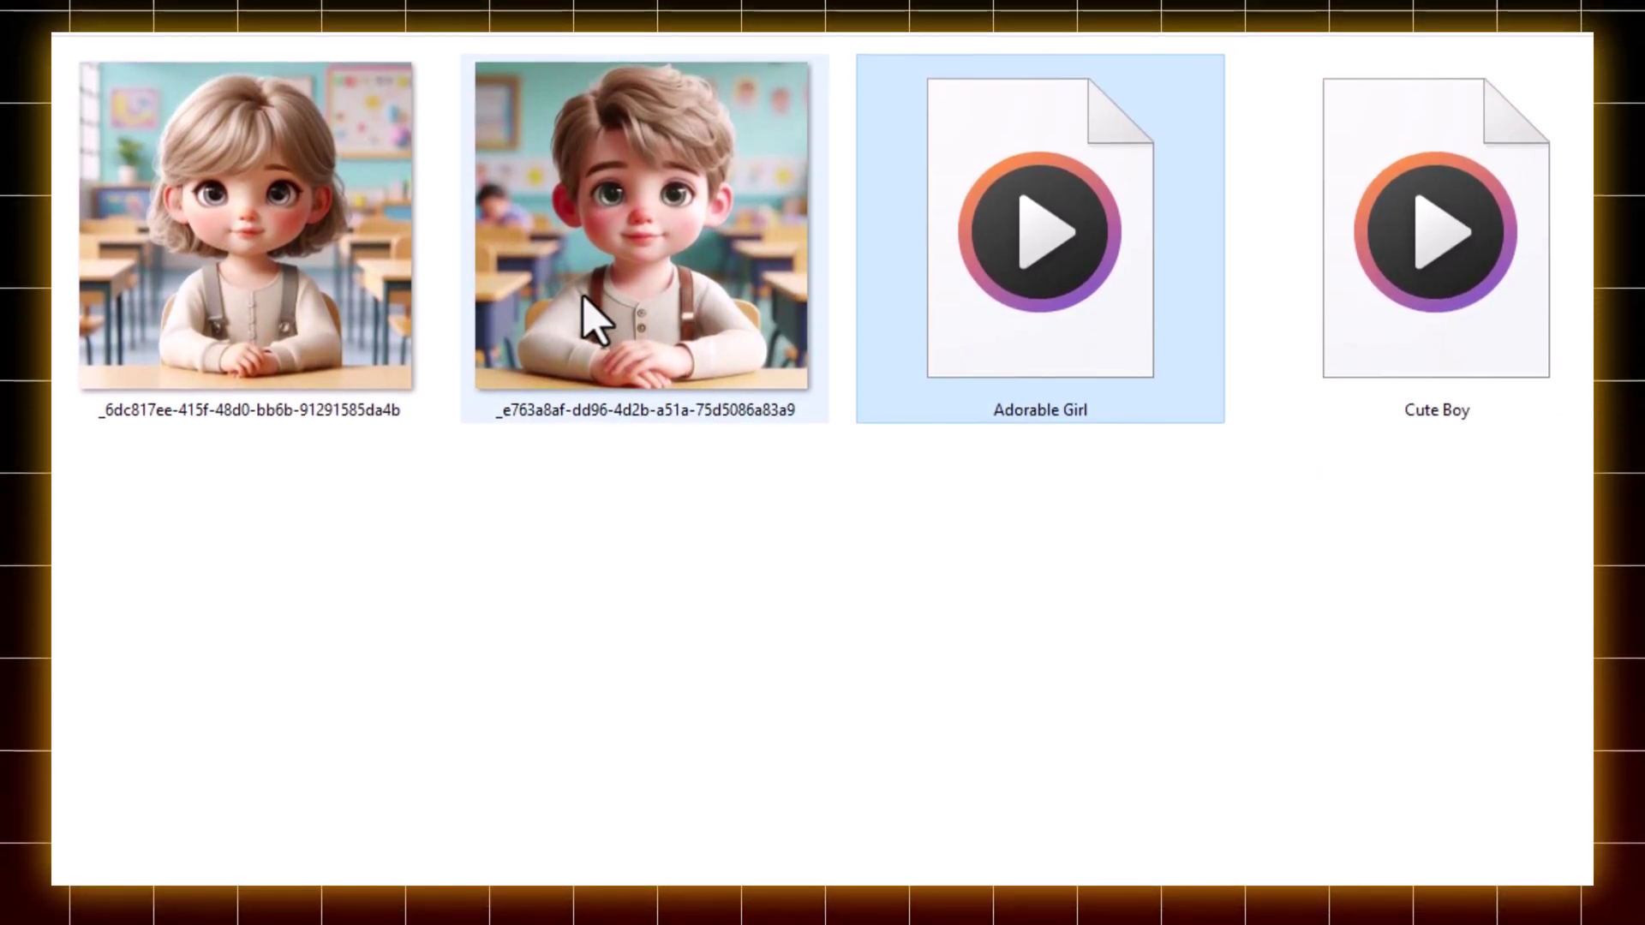
pyautogui.click(596, 322)
pyautogui.click(1368, 338)
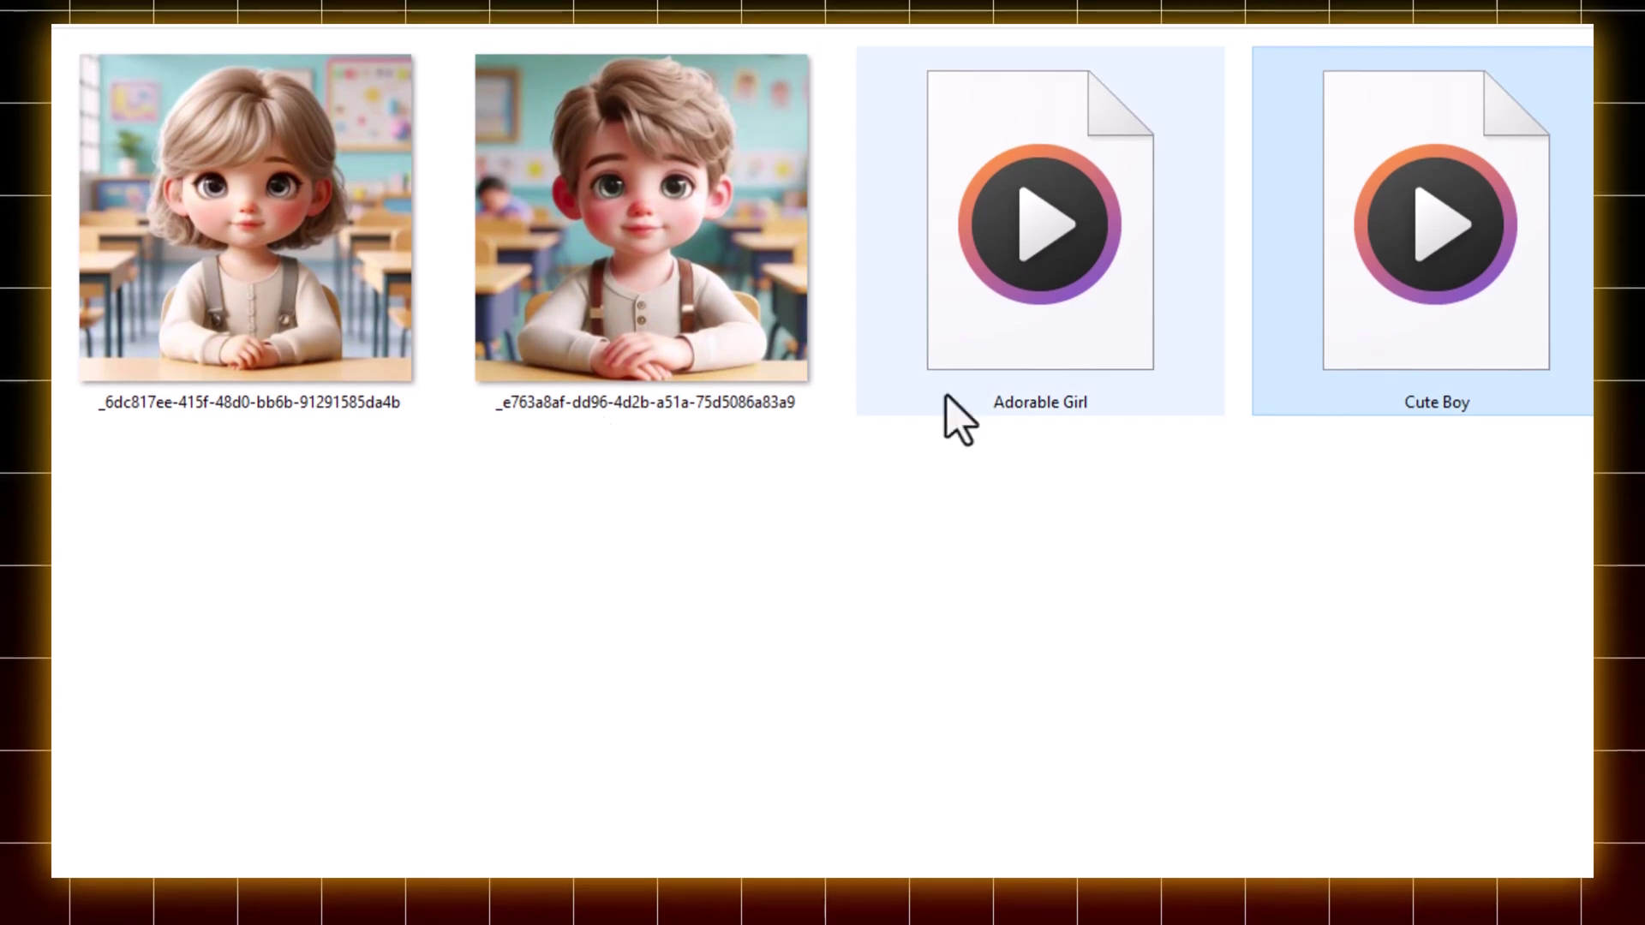
pyautogui.click(284, 324)
pyautogui.click(1055, 394)
pyautogui.click(1102, 623)
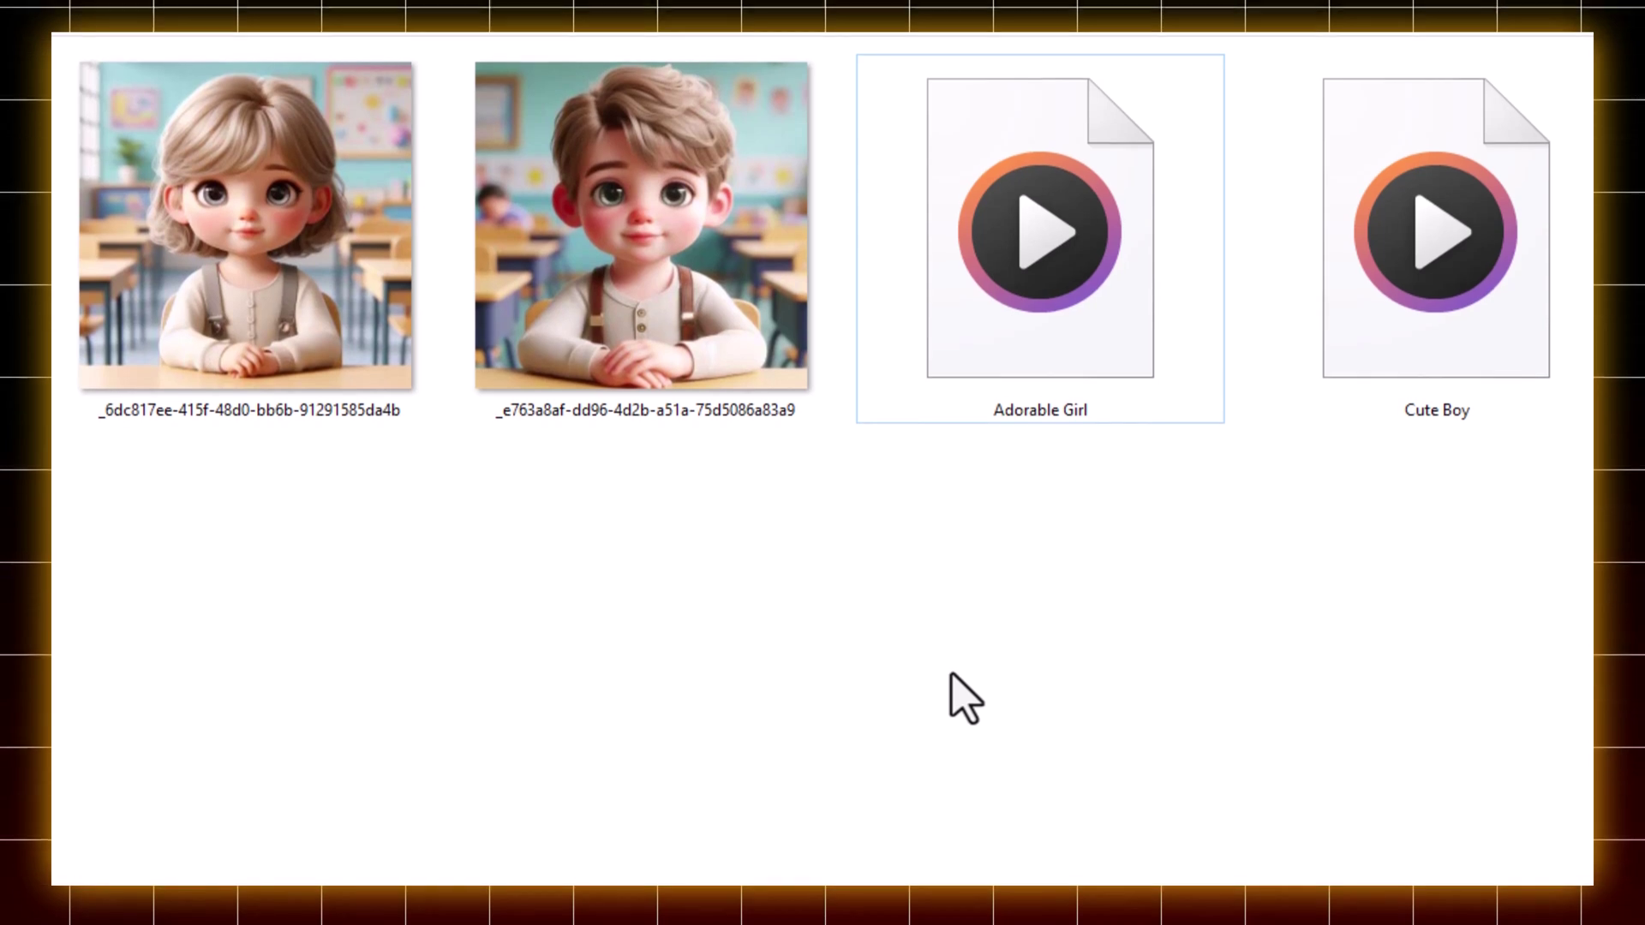
pyautogui.click(912, 343)
pyautogui.click(686, 340)
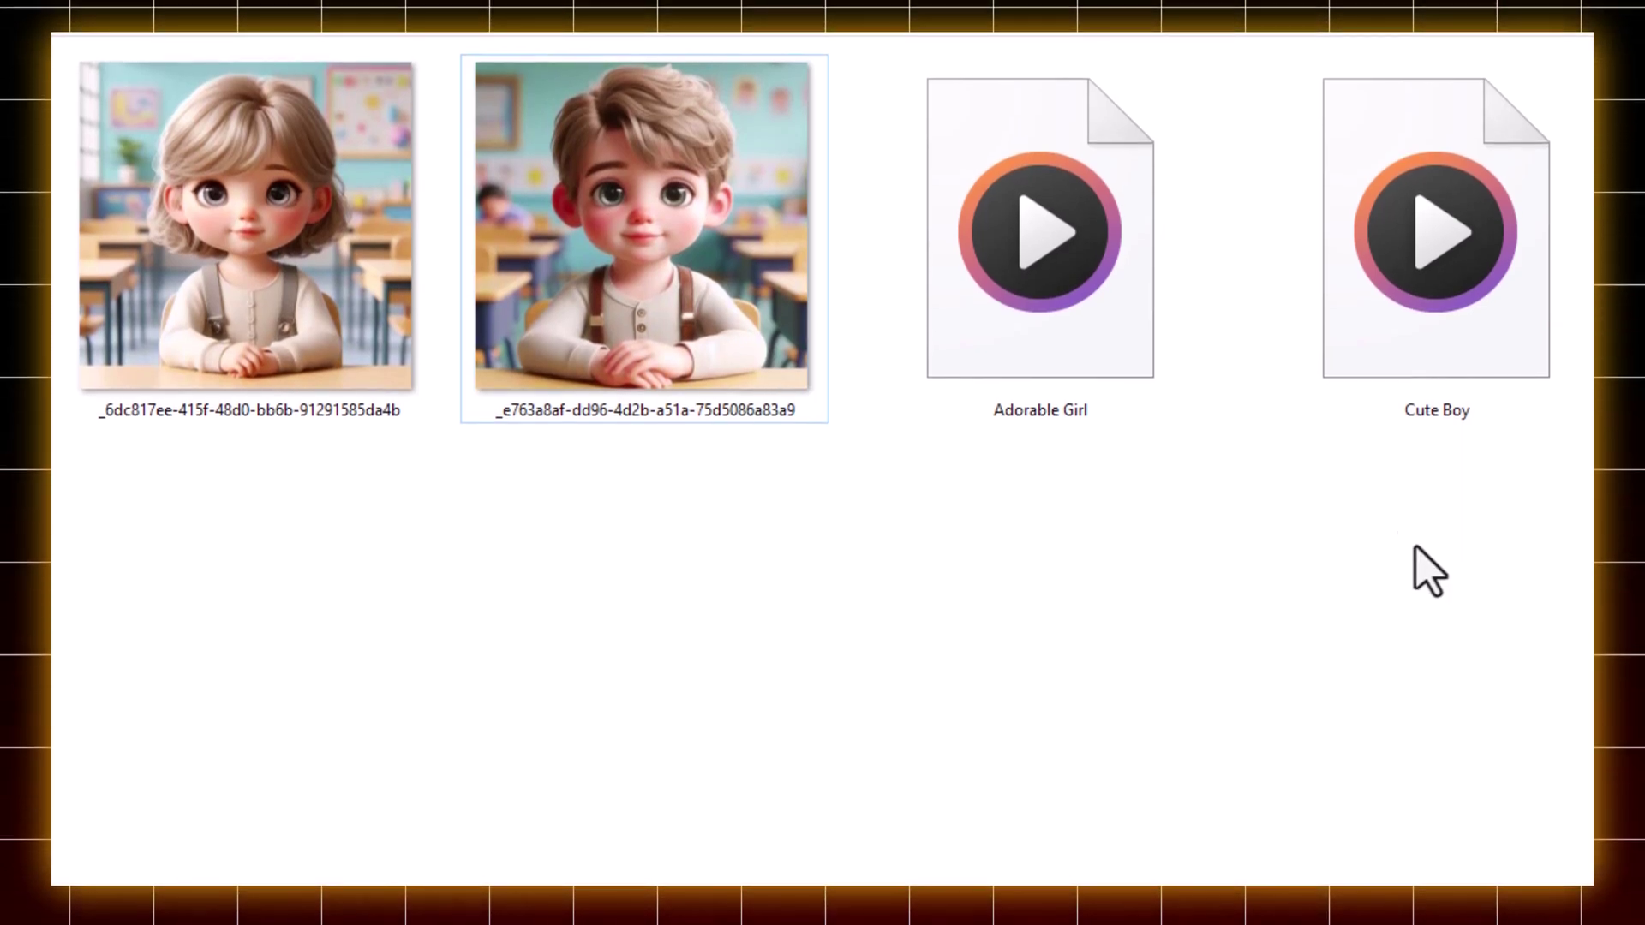
# Step: Switch to Camtasia and place the Adorable Girl and Cute Boy audio files on Track 2 at the timeline start
pyautogui.moveTo(1522, 639); pyautogui.dragTo(1052, 458)
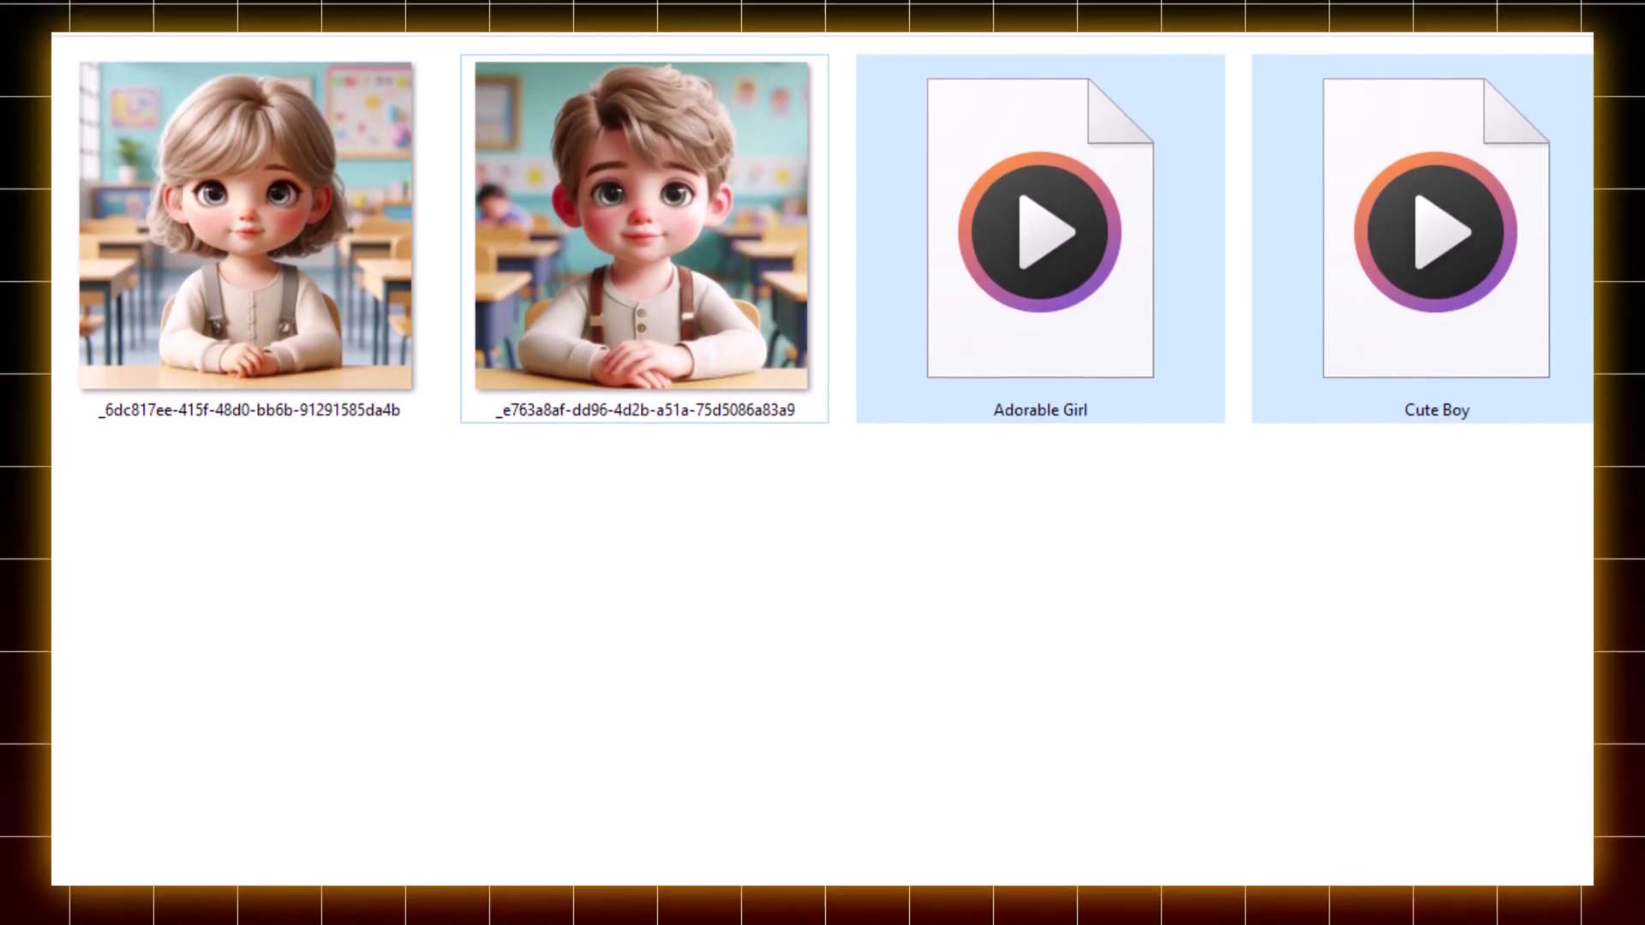
pyautogui.click(347, 864)
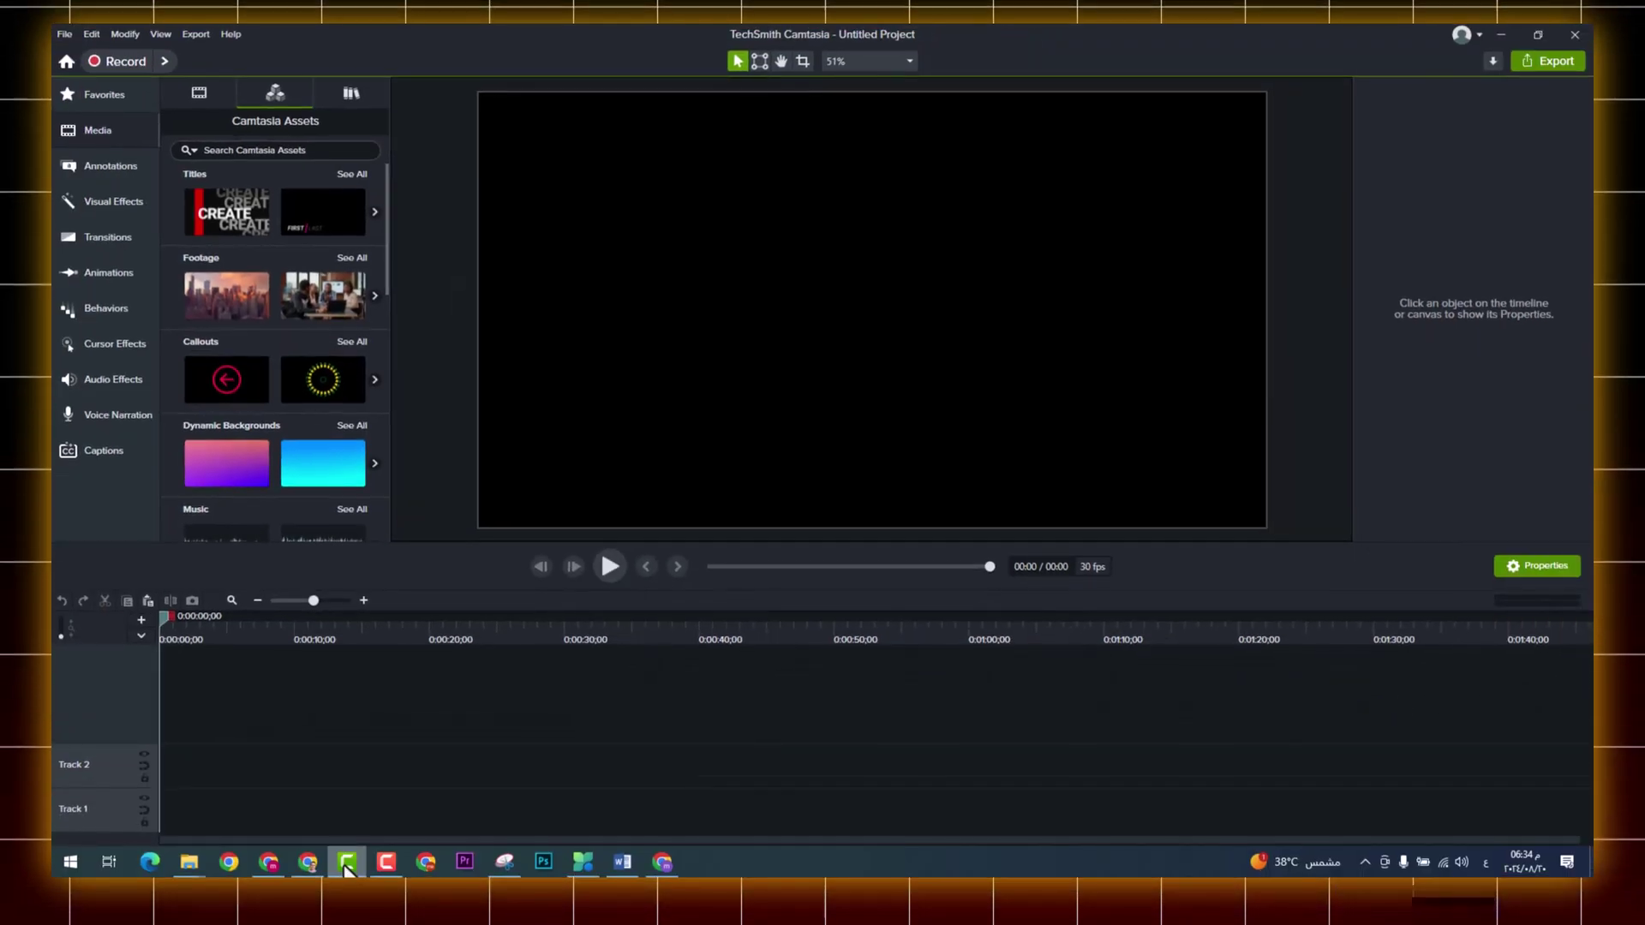
pyautogui.click(346, 867)
pyautogui.moveTo(810, 285); pyautogui.dragTo(225, 765)
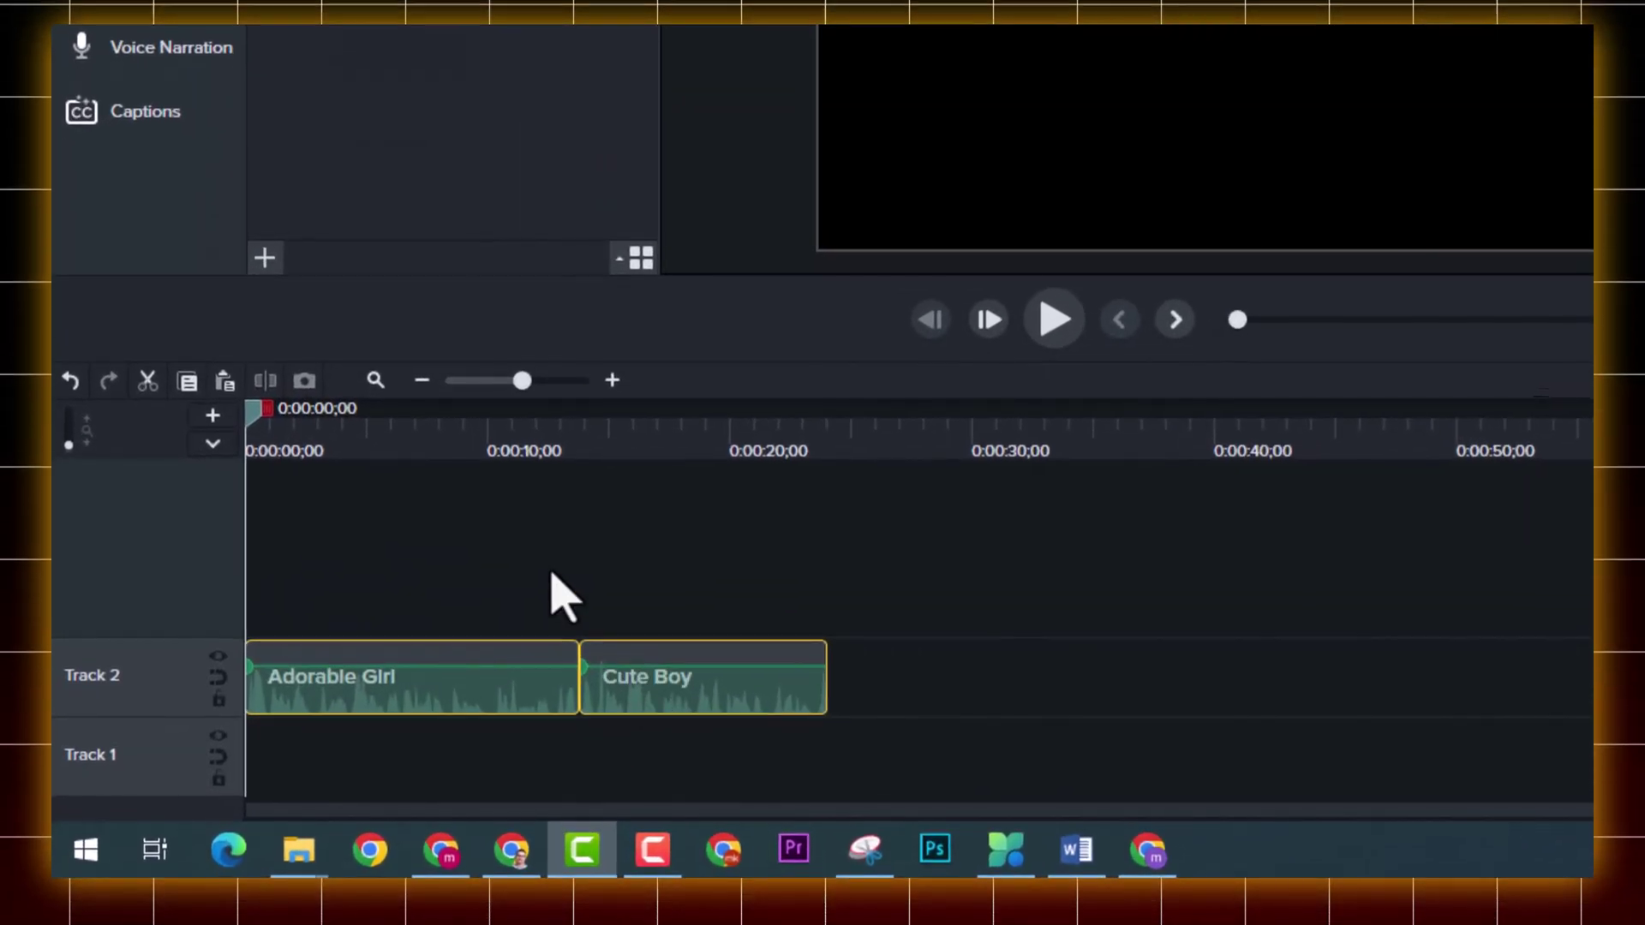
# Step: Move the Adorable Girl clip down to Track 1 and align the Cute Boy clip to the timeline start
pyautogui.click(331, 717)
pyautogui.click(496, 698)
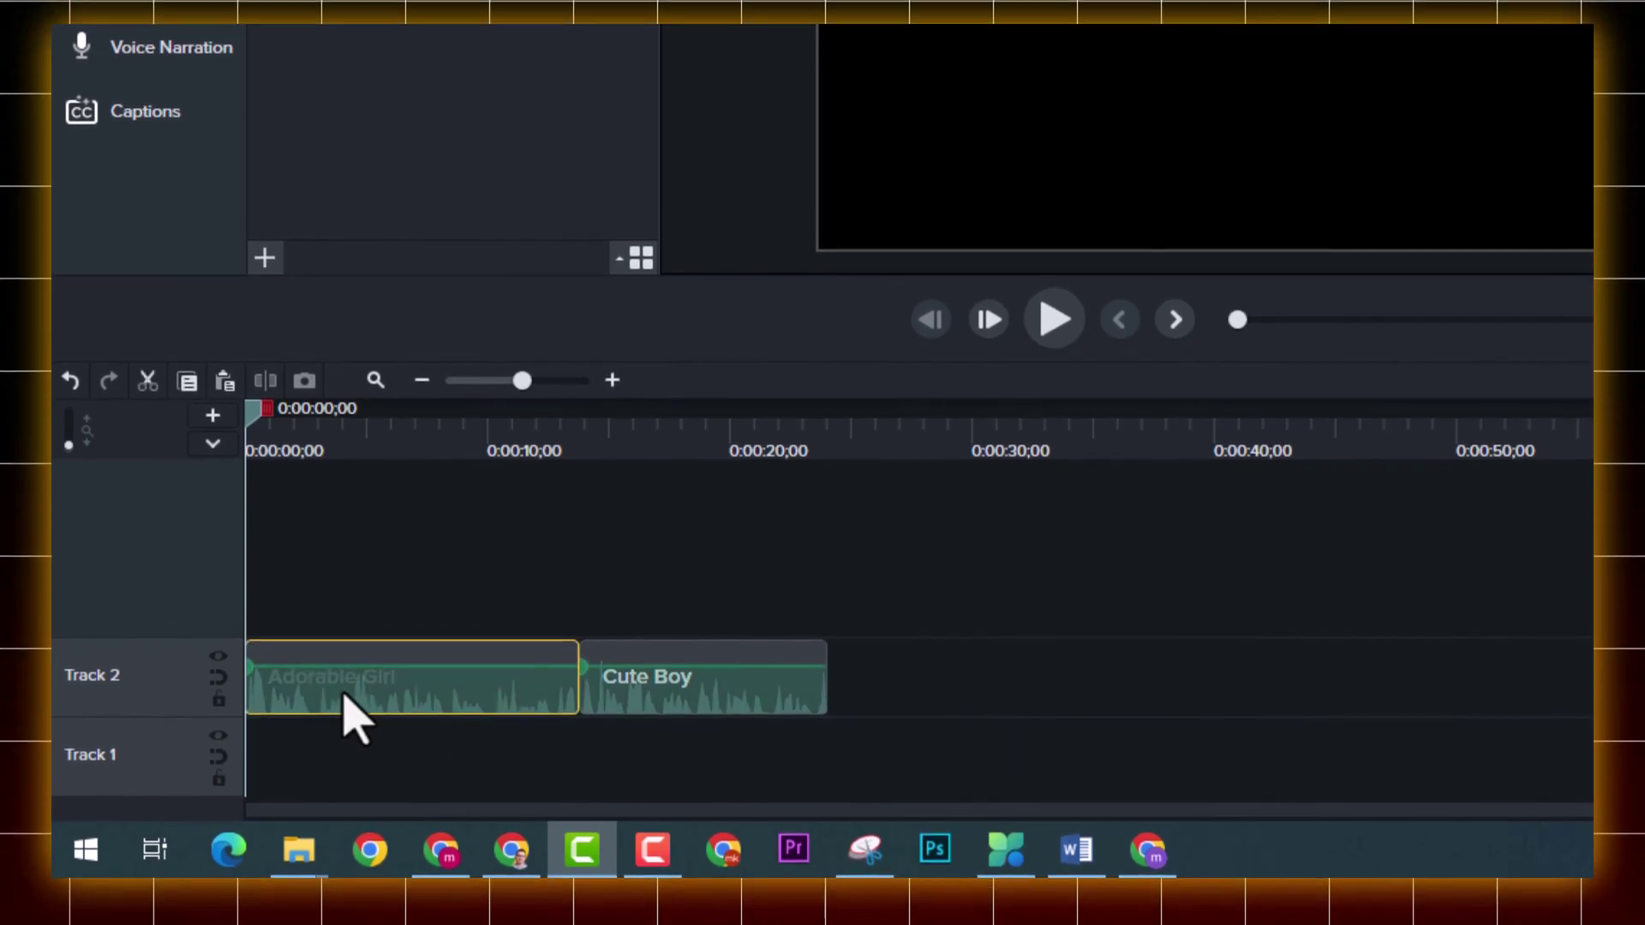
pyautogui.moveTo(447, 709); pyautogui.dragTo(448, 763)
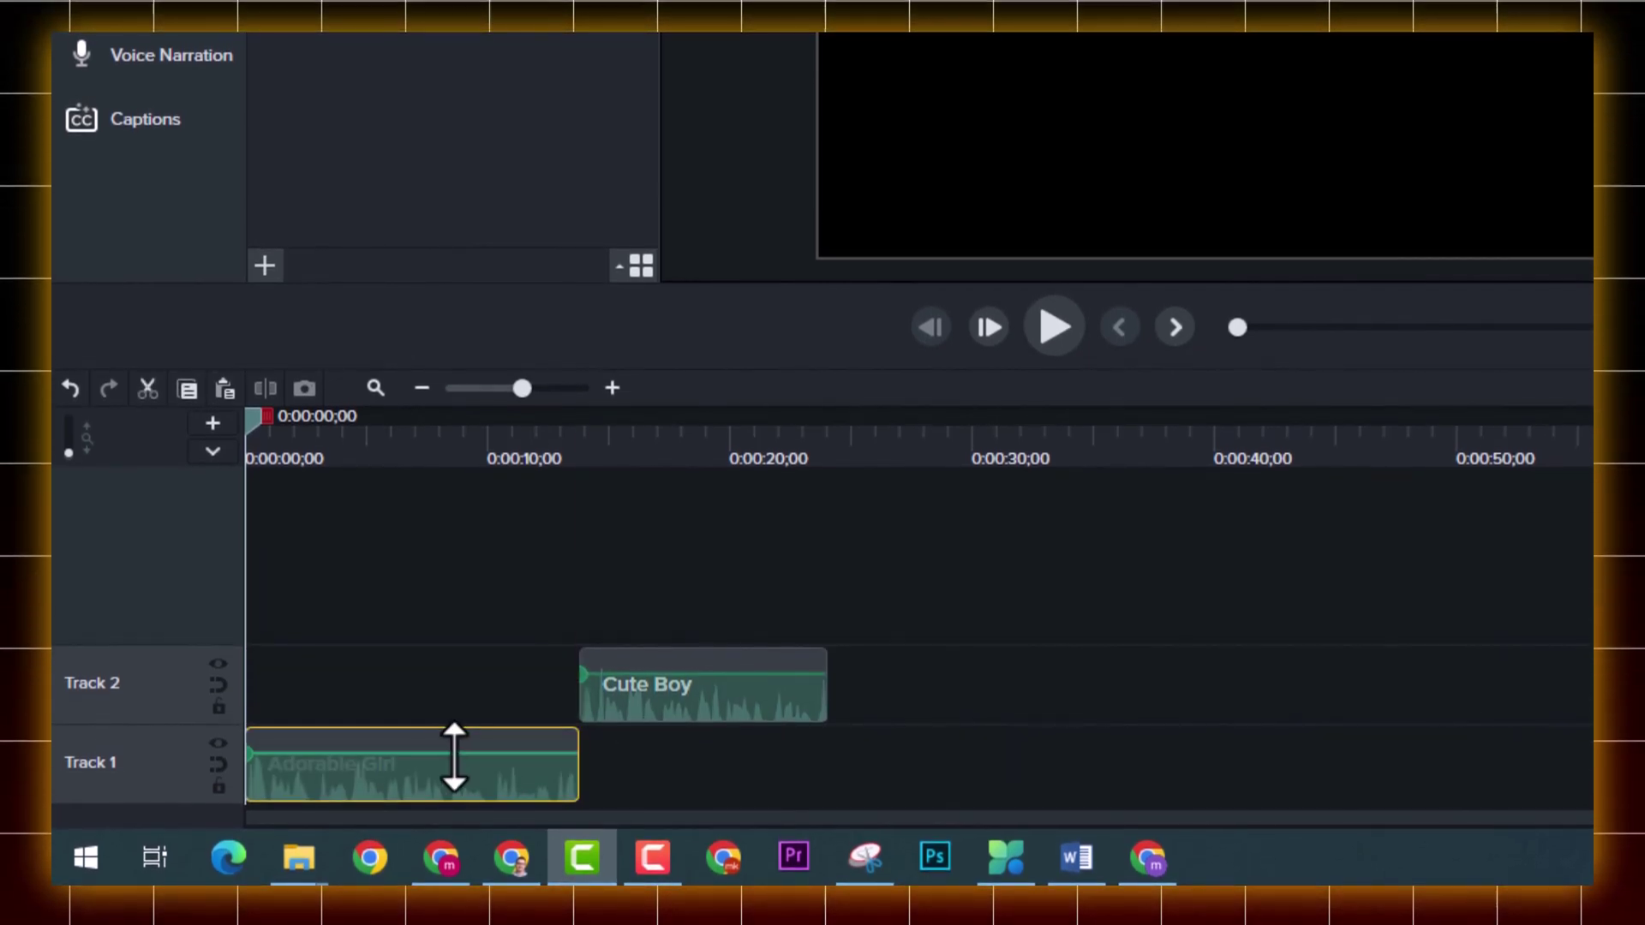
pyautogui.moveTo(610, 704); pyautogui.dragTo(301, 692)
# Step: Play the opening of Cute Boy on its own and move the Adorable Girl clip to start at 0:00:00;17
pyautogui.scroll(5, 301, 692)
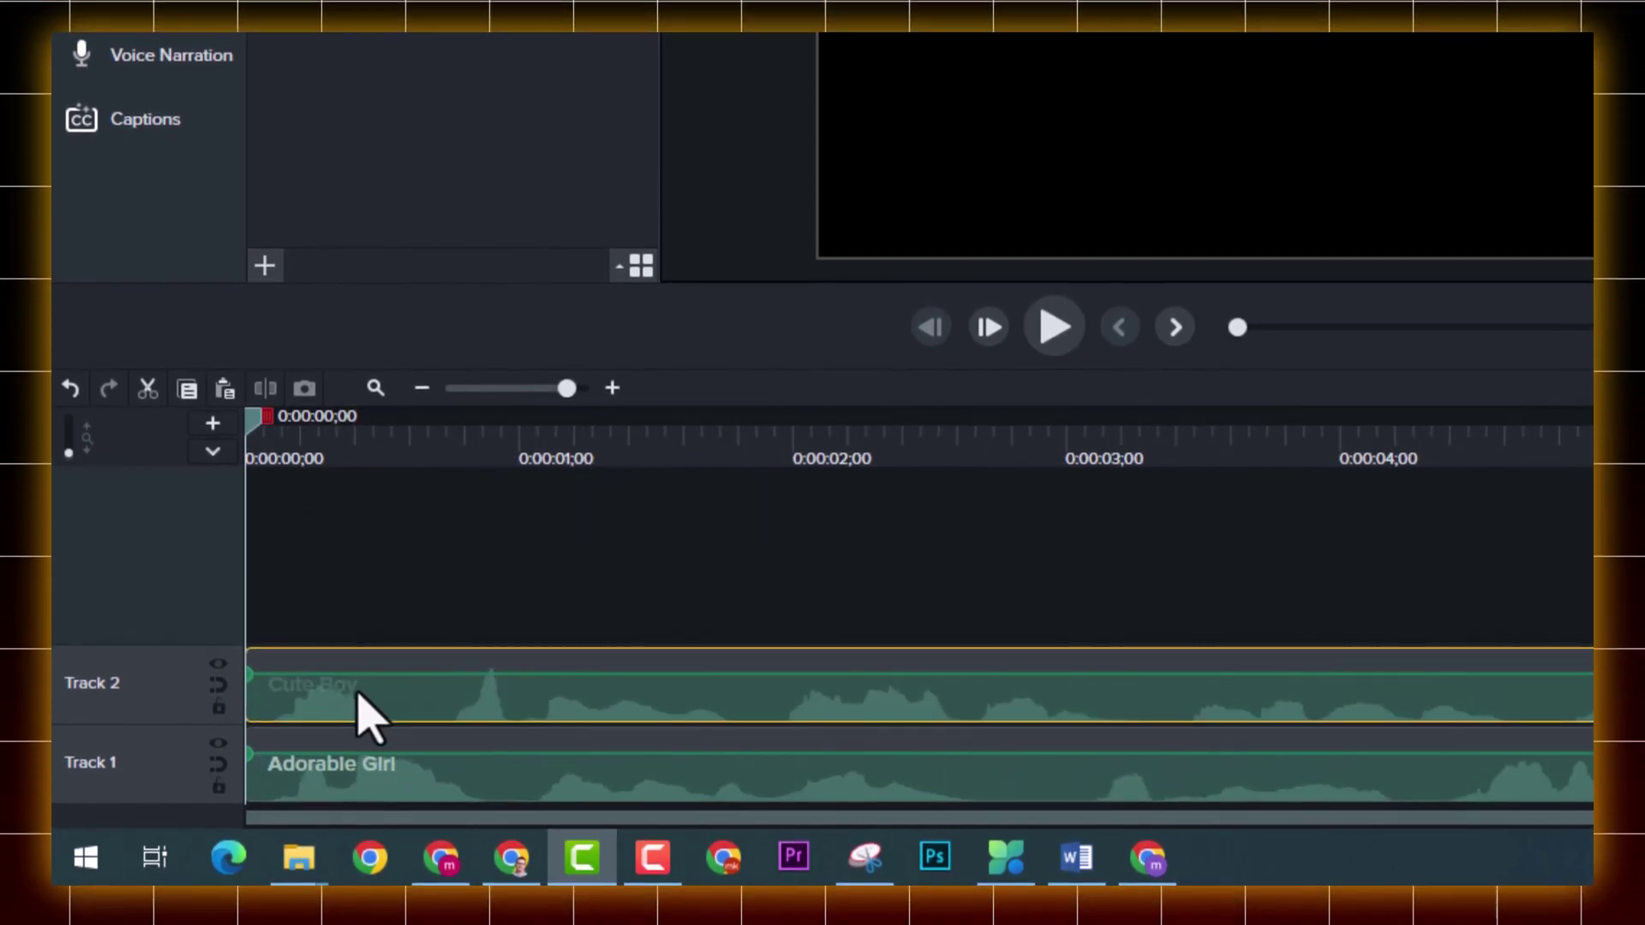
pyautogui.moveTo(514, 801); pyautogui.dragTo(1432, 786)
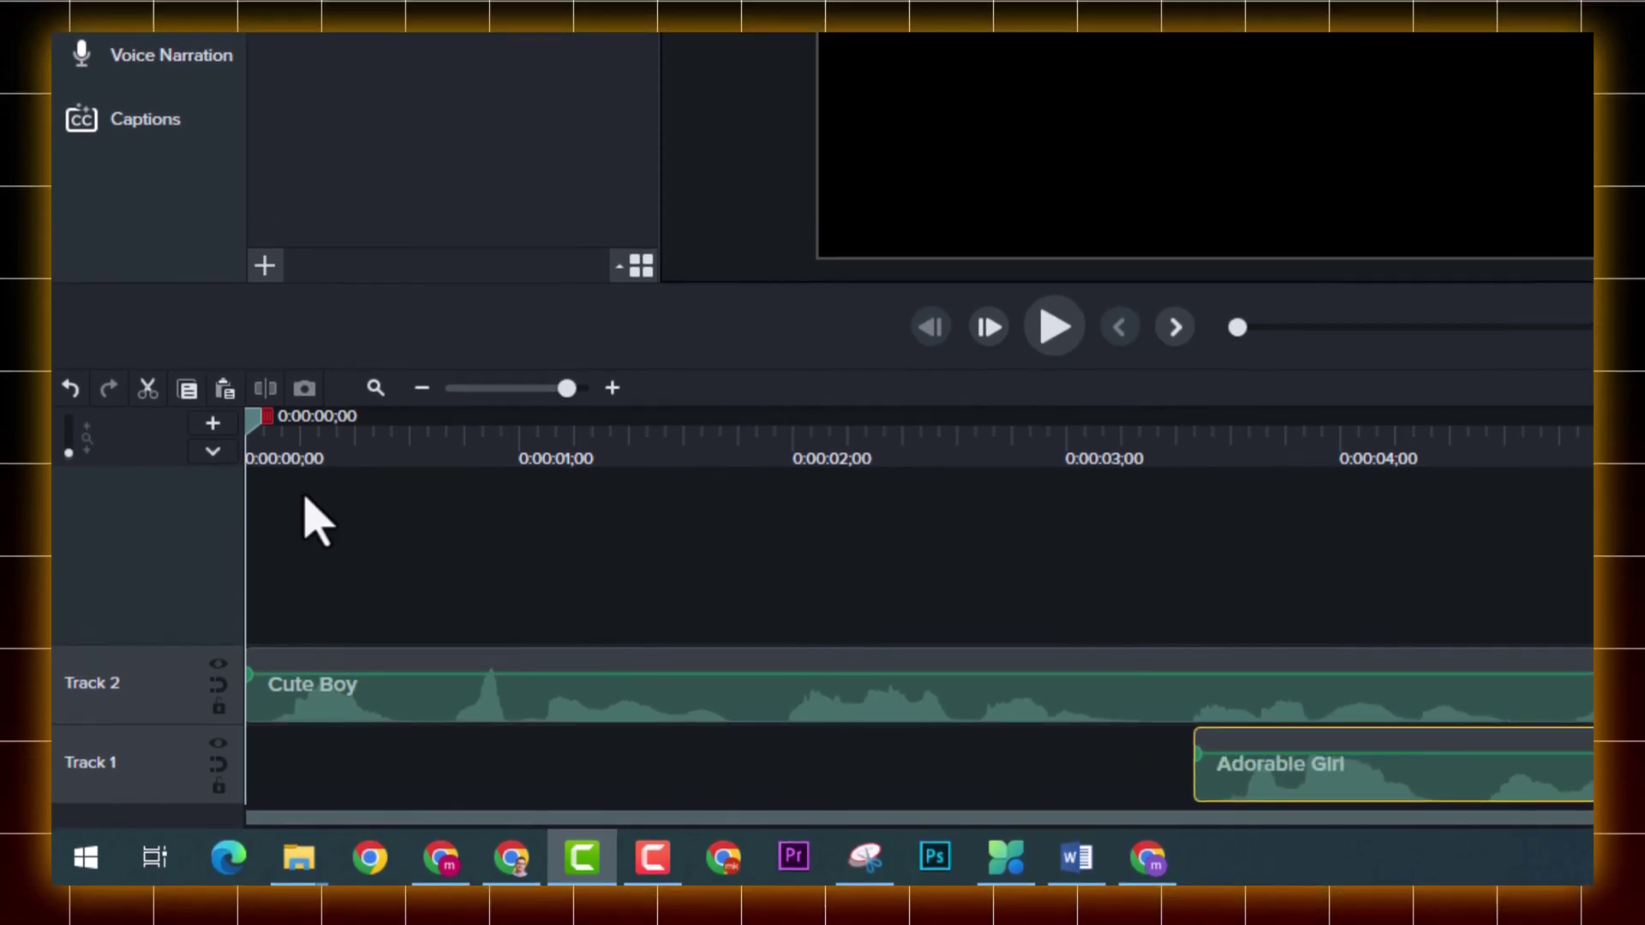
pyautogui.press('space')
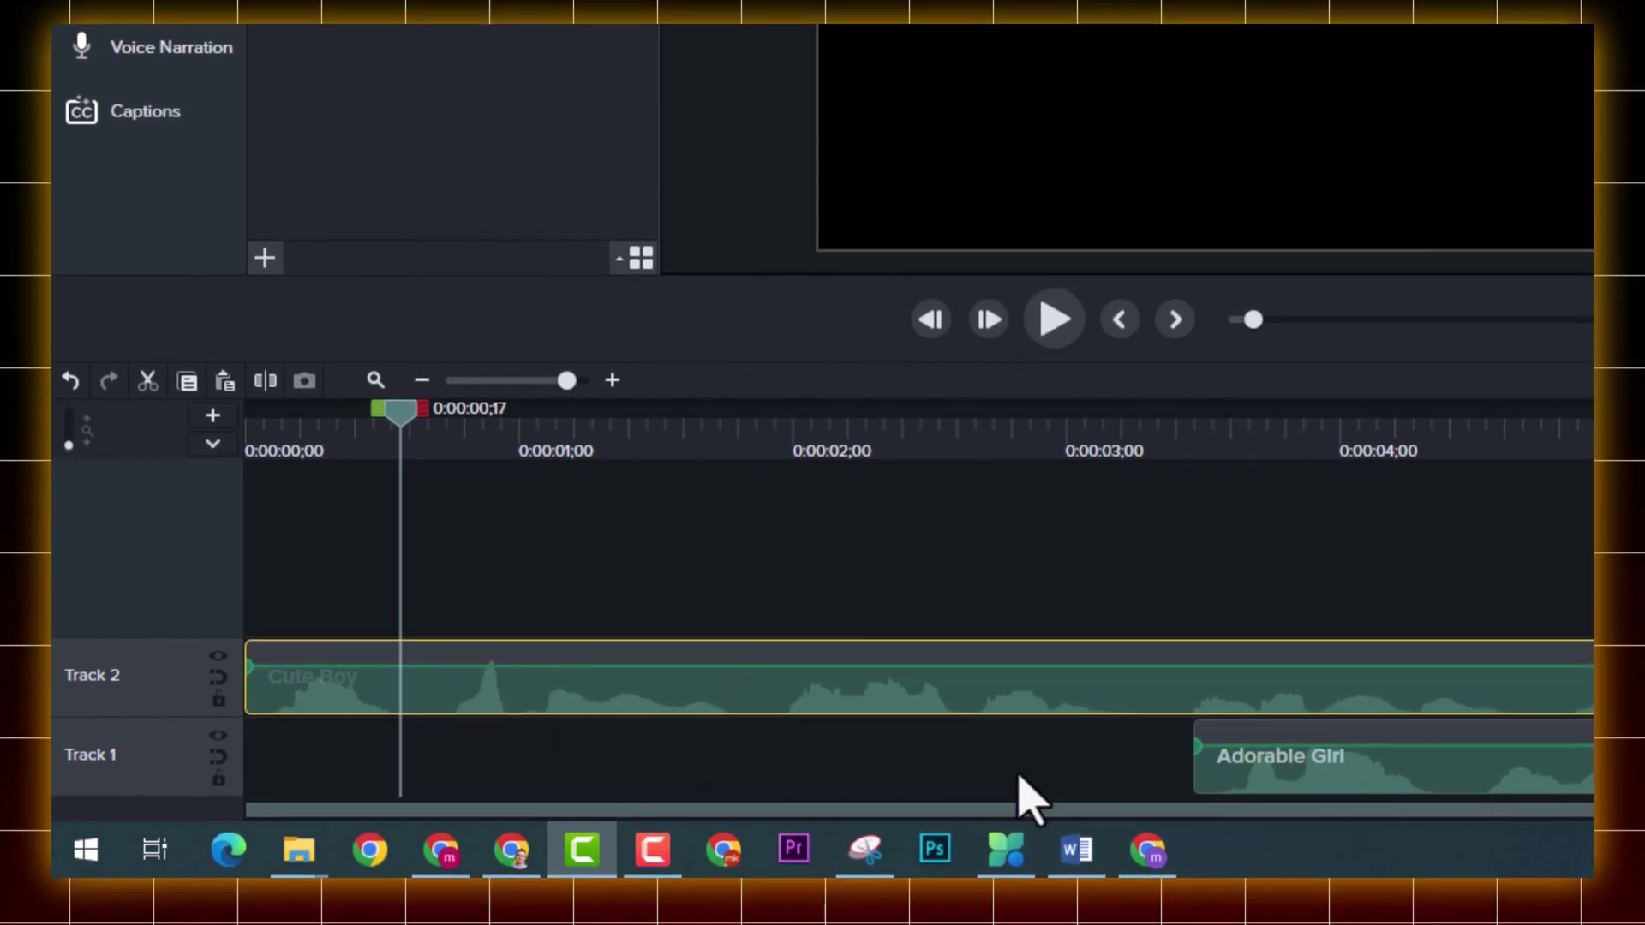
pyautogui.moveTo(1275, 792); pyautogui.dragTo(706, 789)
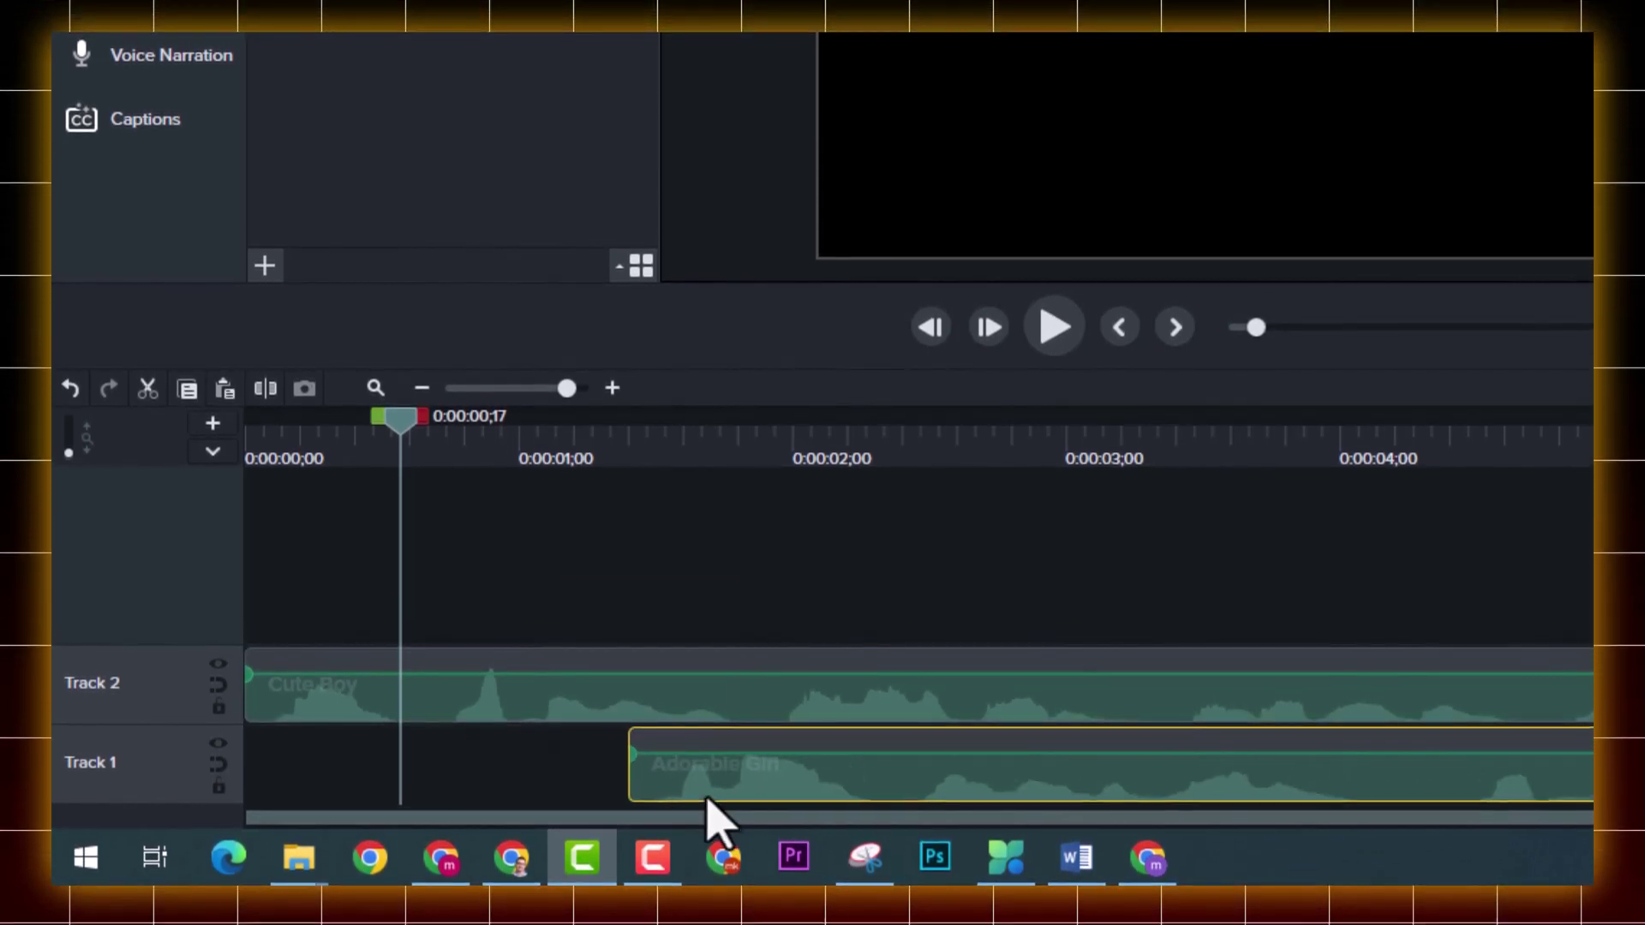
pyautogui.moveTo(1580, 818); pyautogui.dragTo(1592, 814)
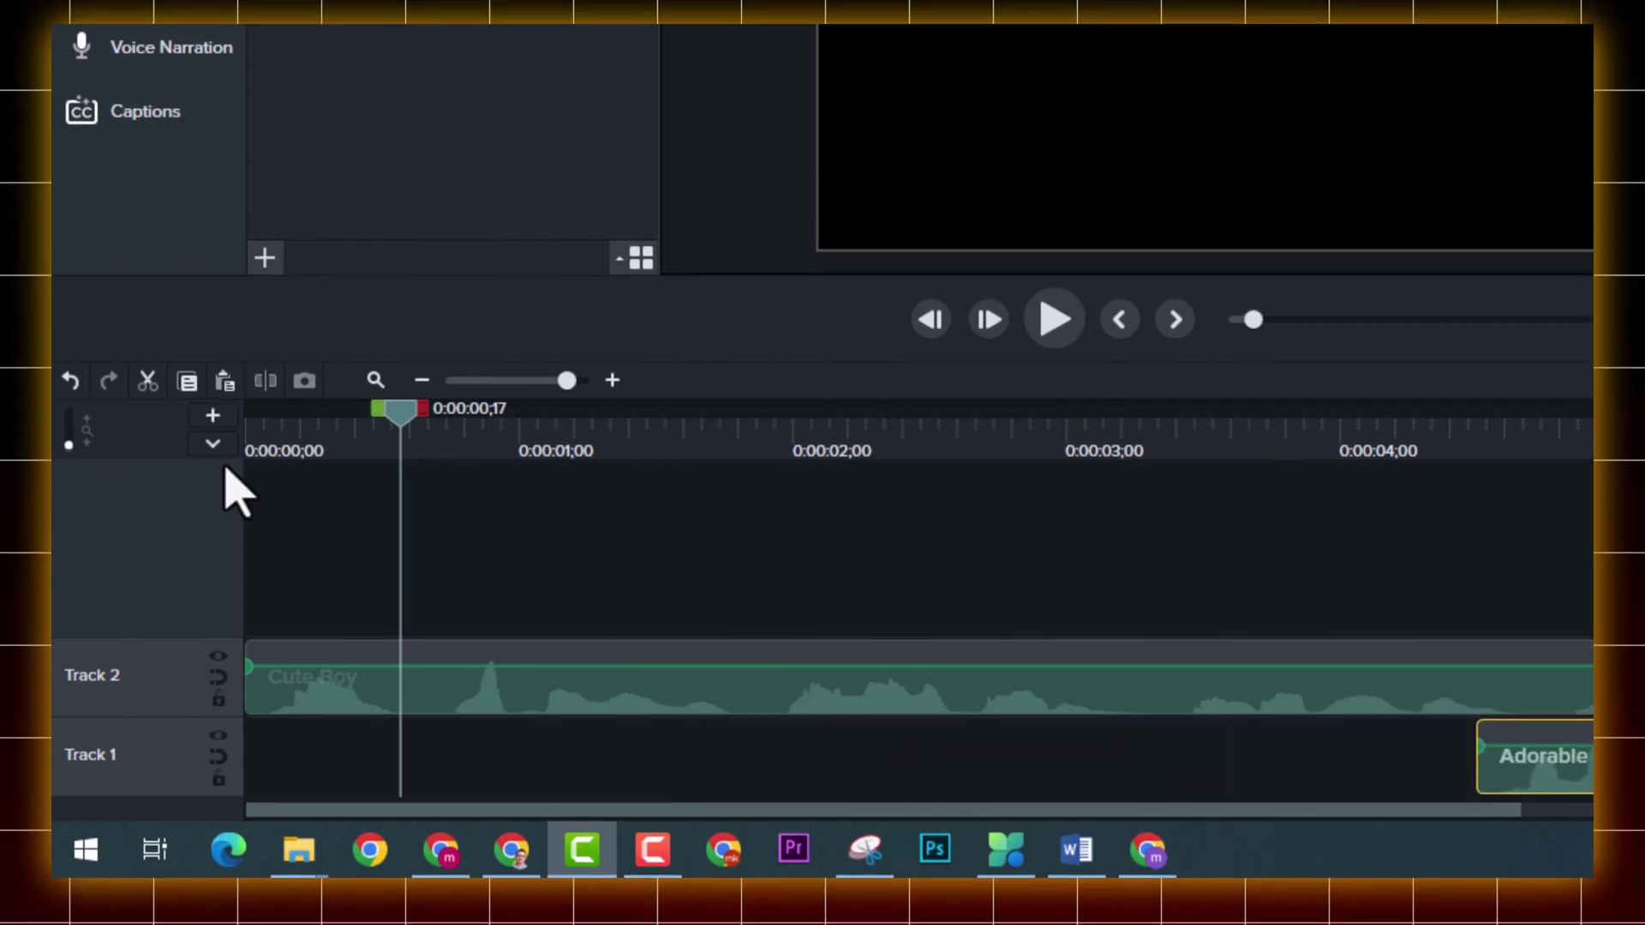
pyautogui.press('space')
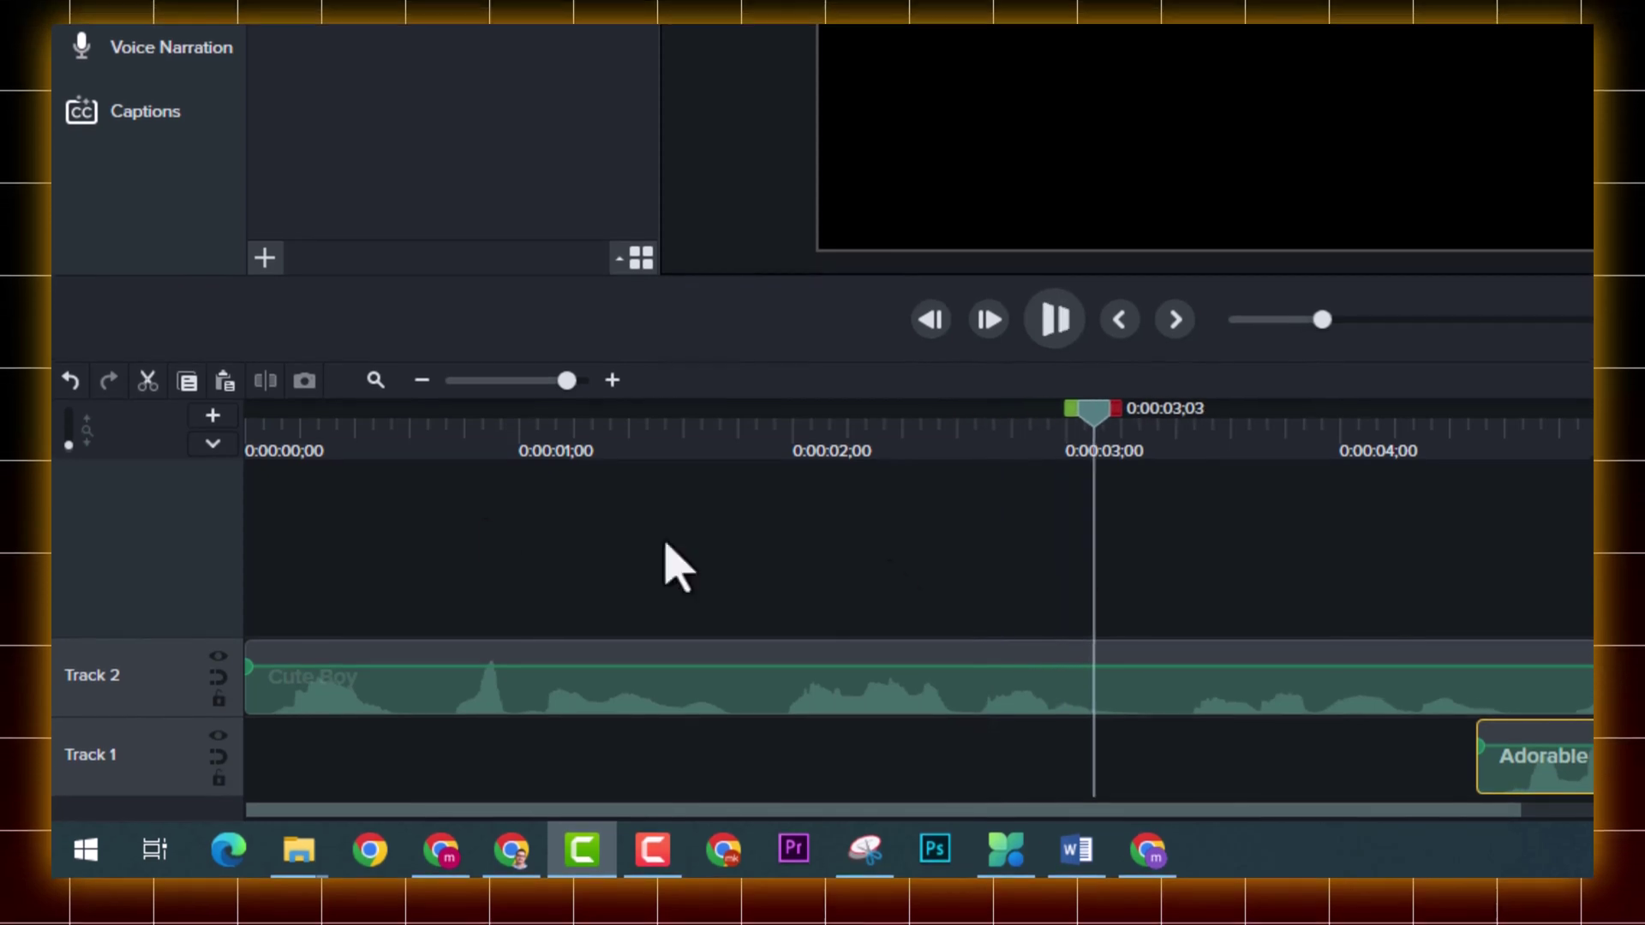
pyautogui.click(398, 446)
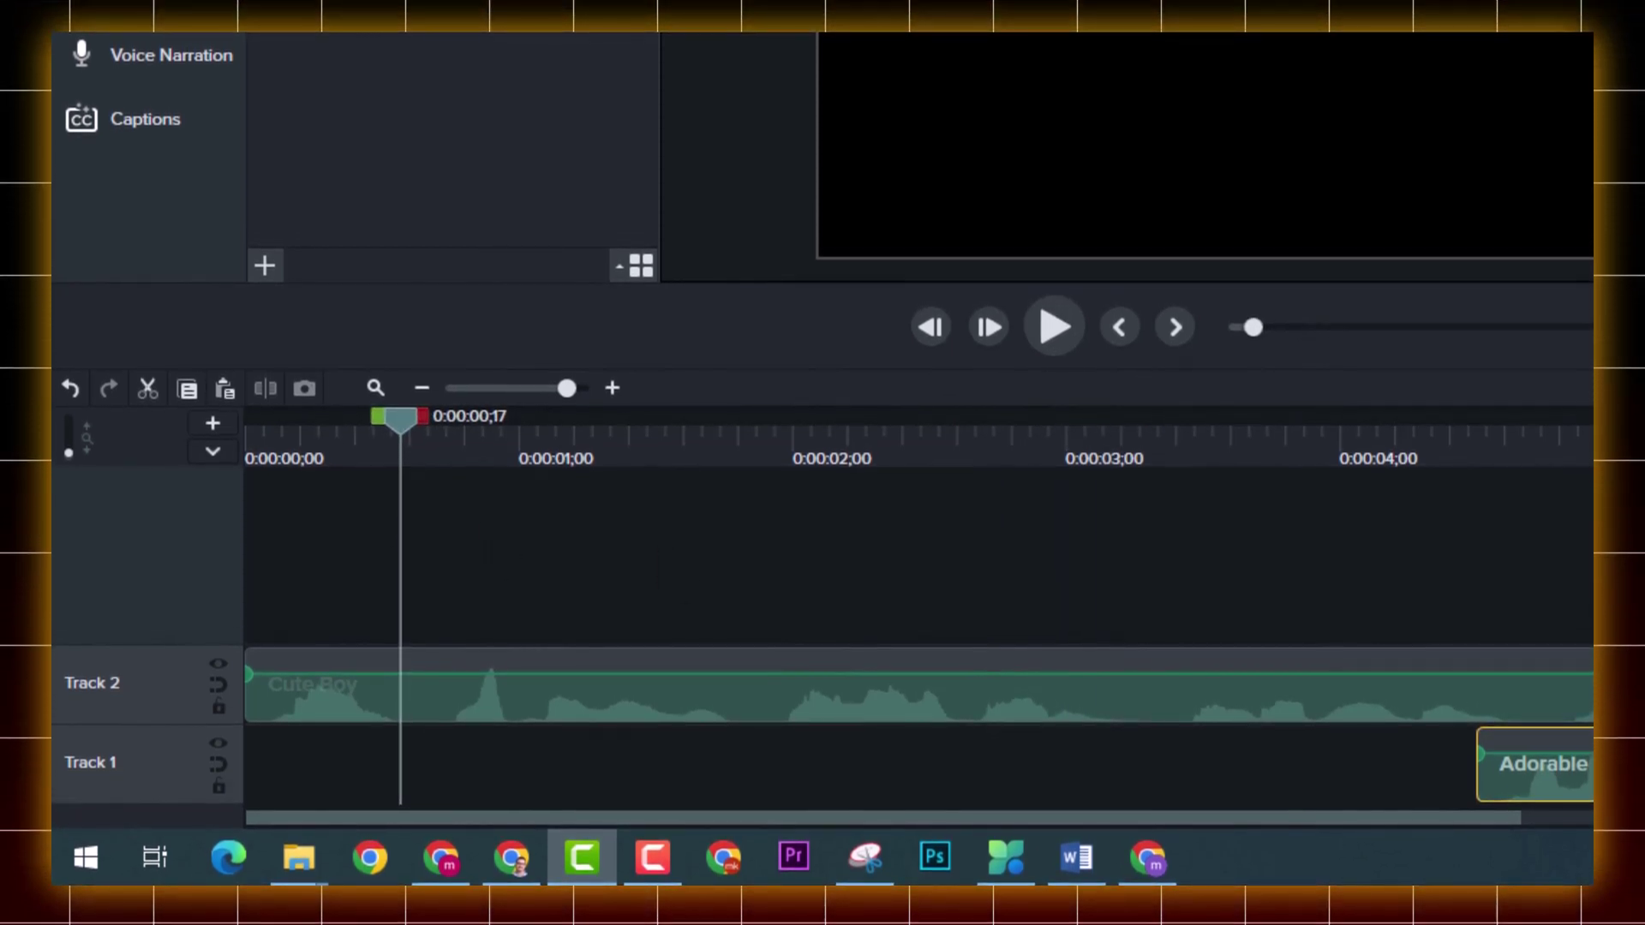
pyautogui.moveTo(1577, 789); pyautogui.dragTo(522, 774)
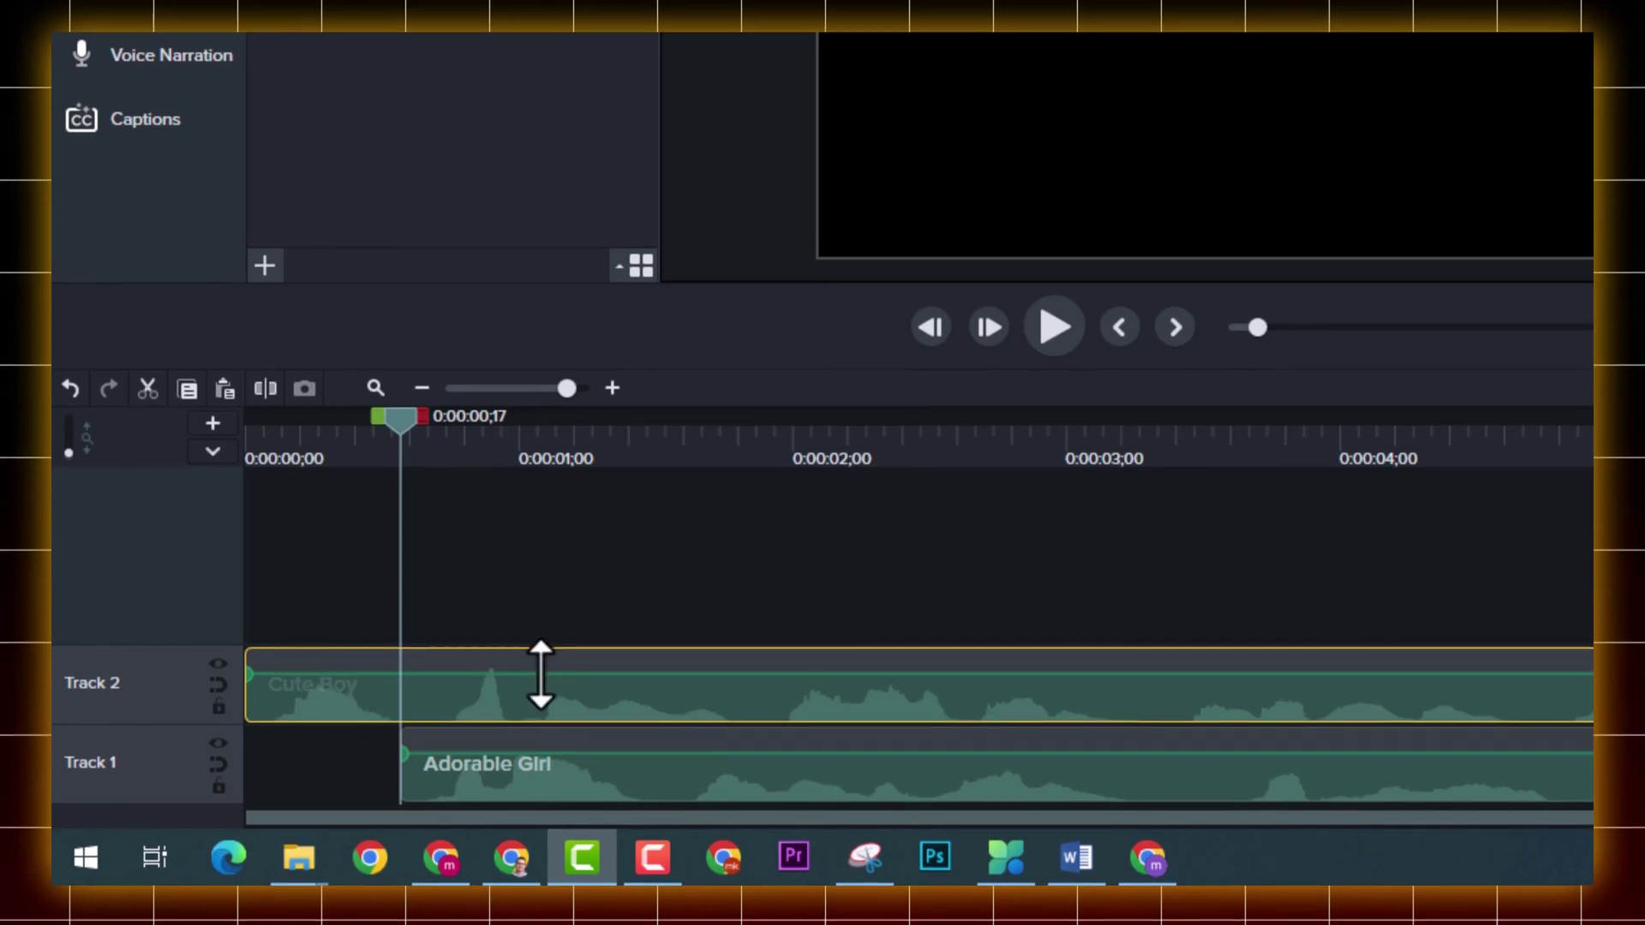
# Step: Split the Cute Boy clip at 0:00:00;17 and move its second part to start at about 0:00:01;15
pyautogui.press('s')
pyautogui.click(475, 707)
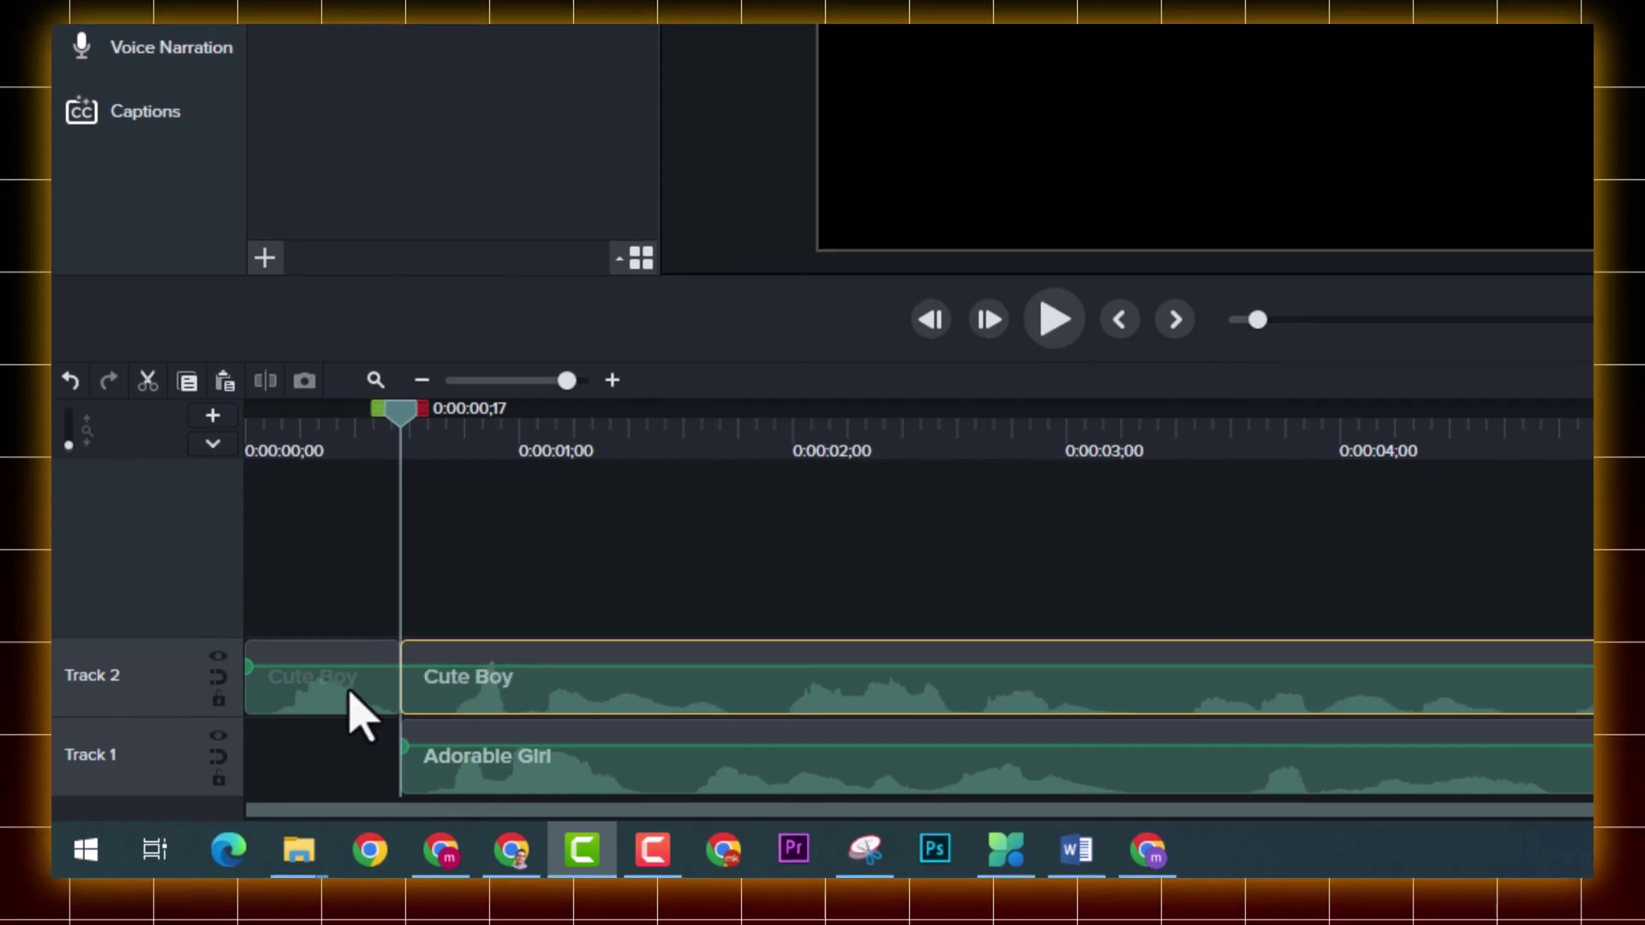
pyautogui.click(476, 711)
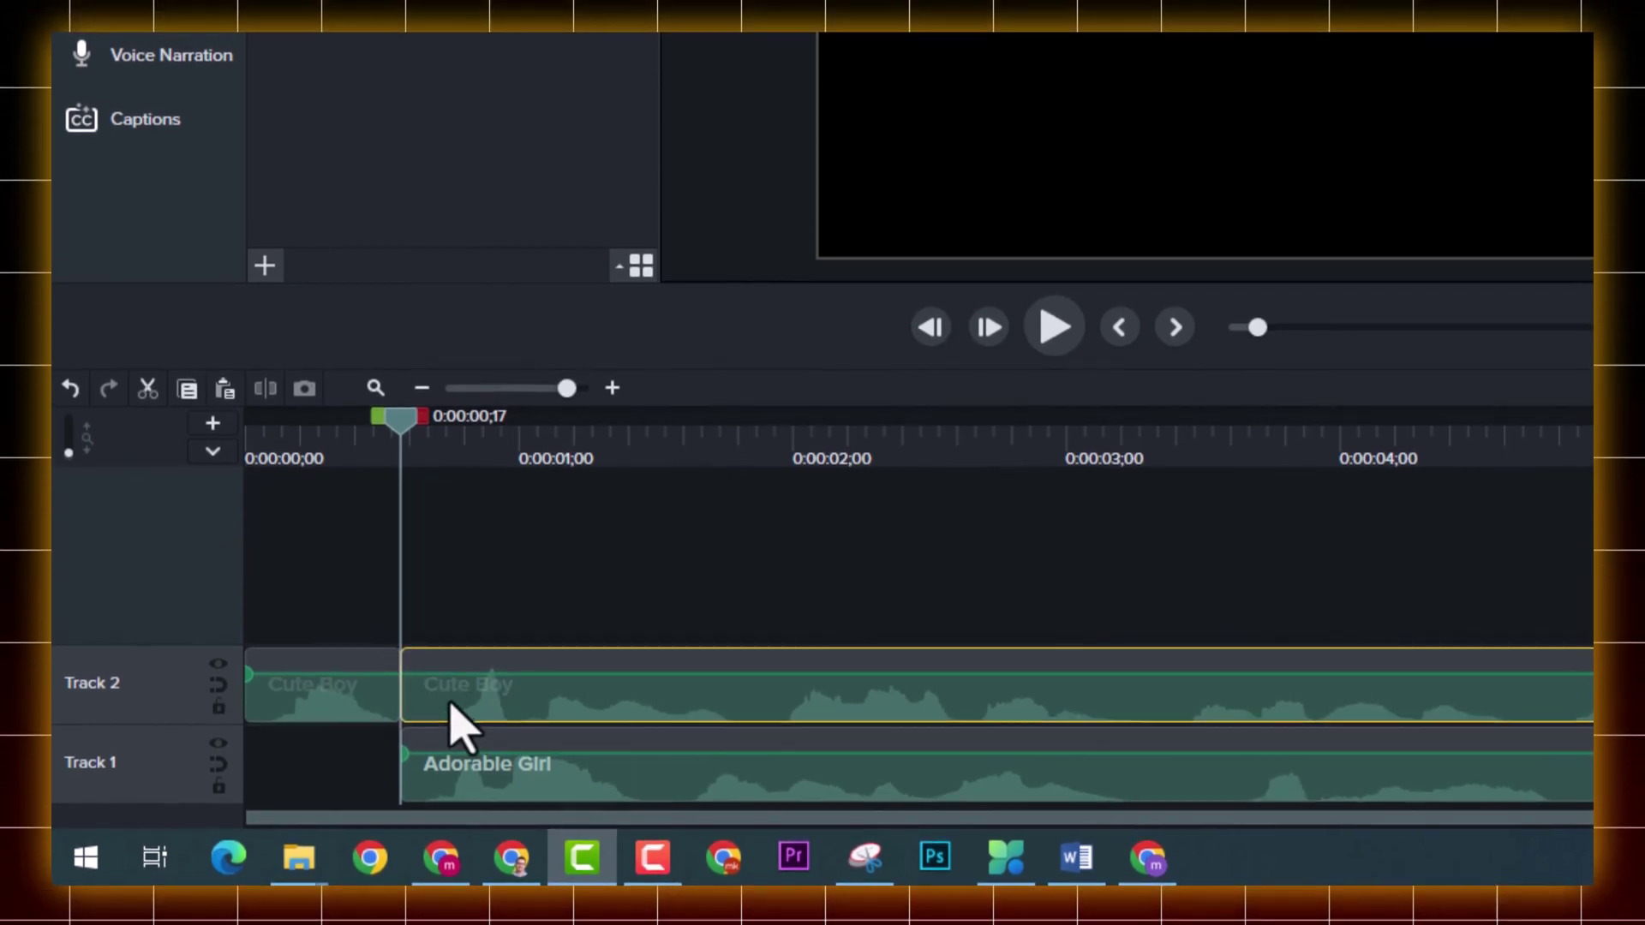
pyautogui.moveTo(477, 701); pyautogui.dragTo(713, 700)
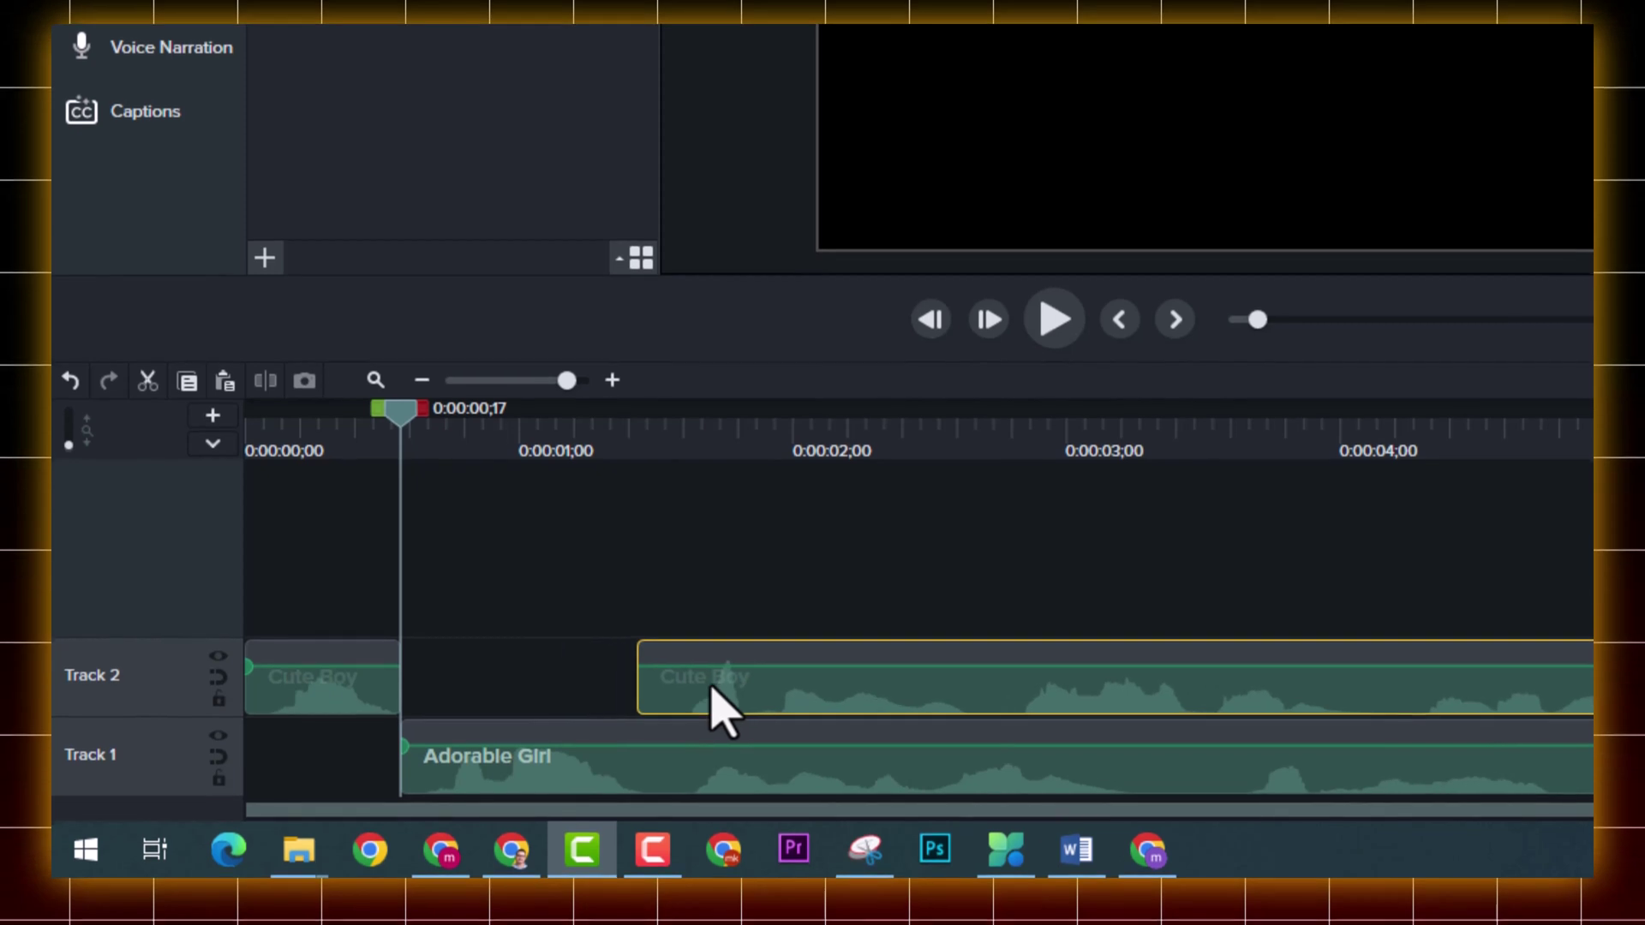
# Step: Play from the start, split the Adorable Girl clip at 0:00:01;15 and move its second part to about 0:00:02;26
pyautogui.click(536, 775)
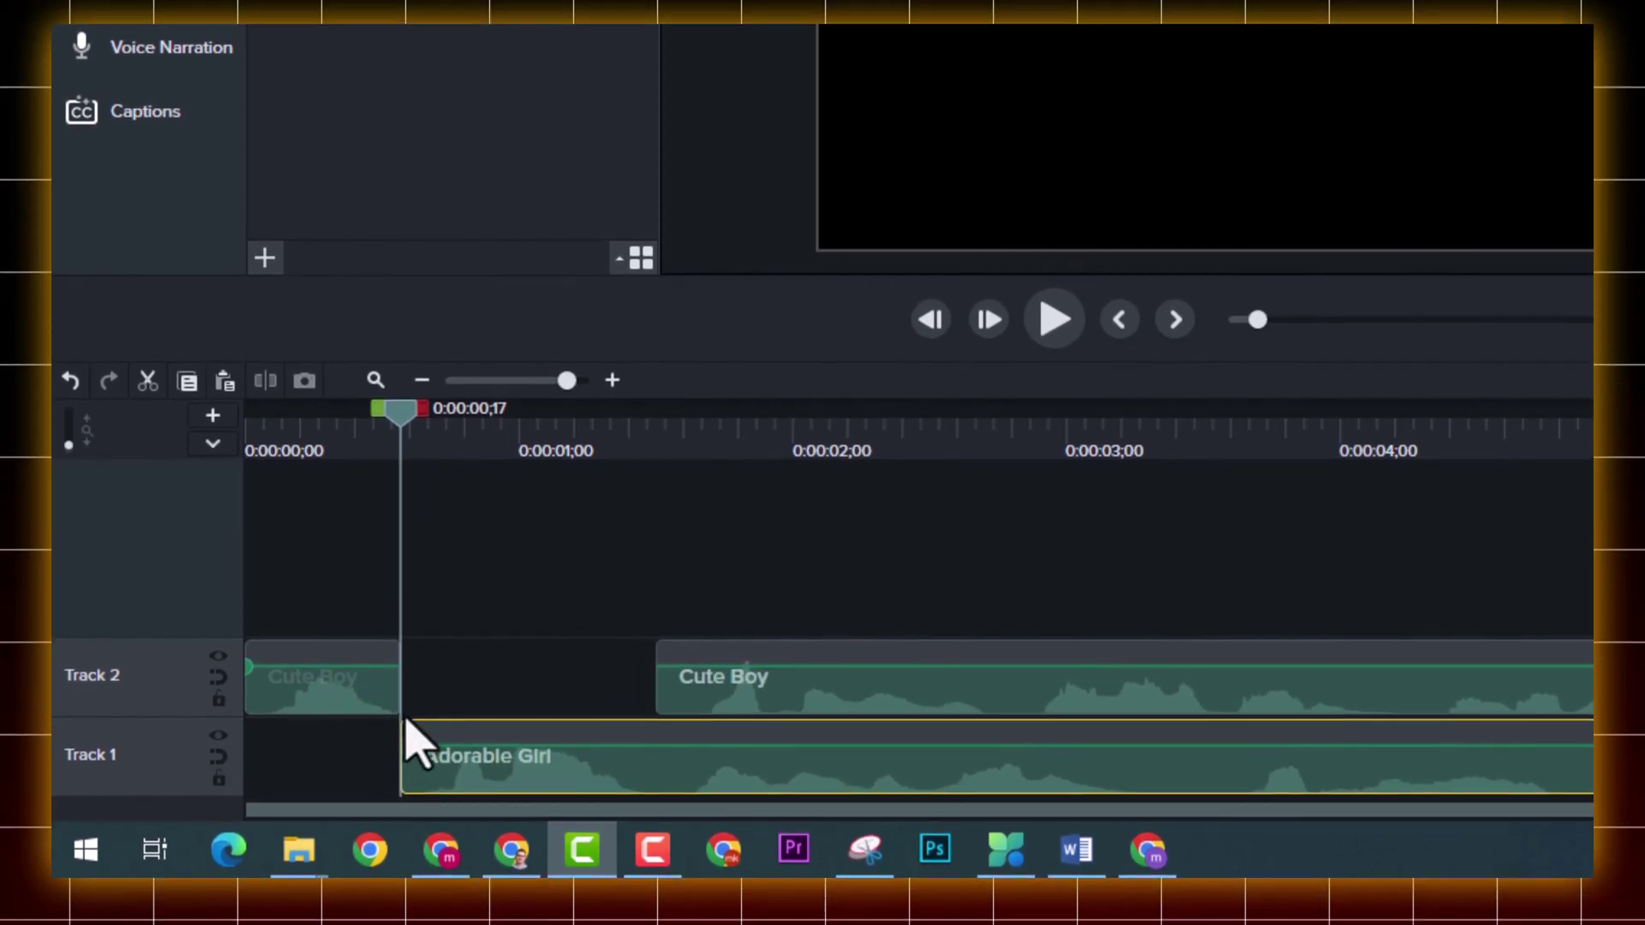
pyautogui.hotkey('ctrl', 'Home')
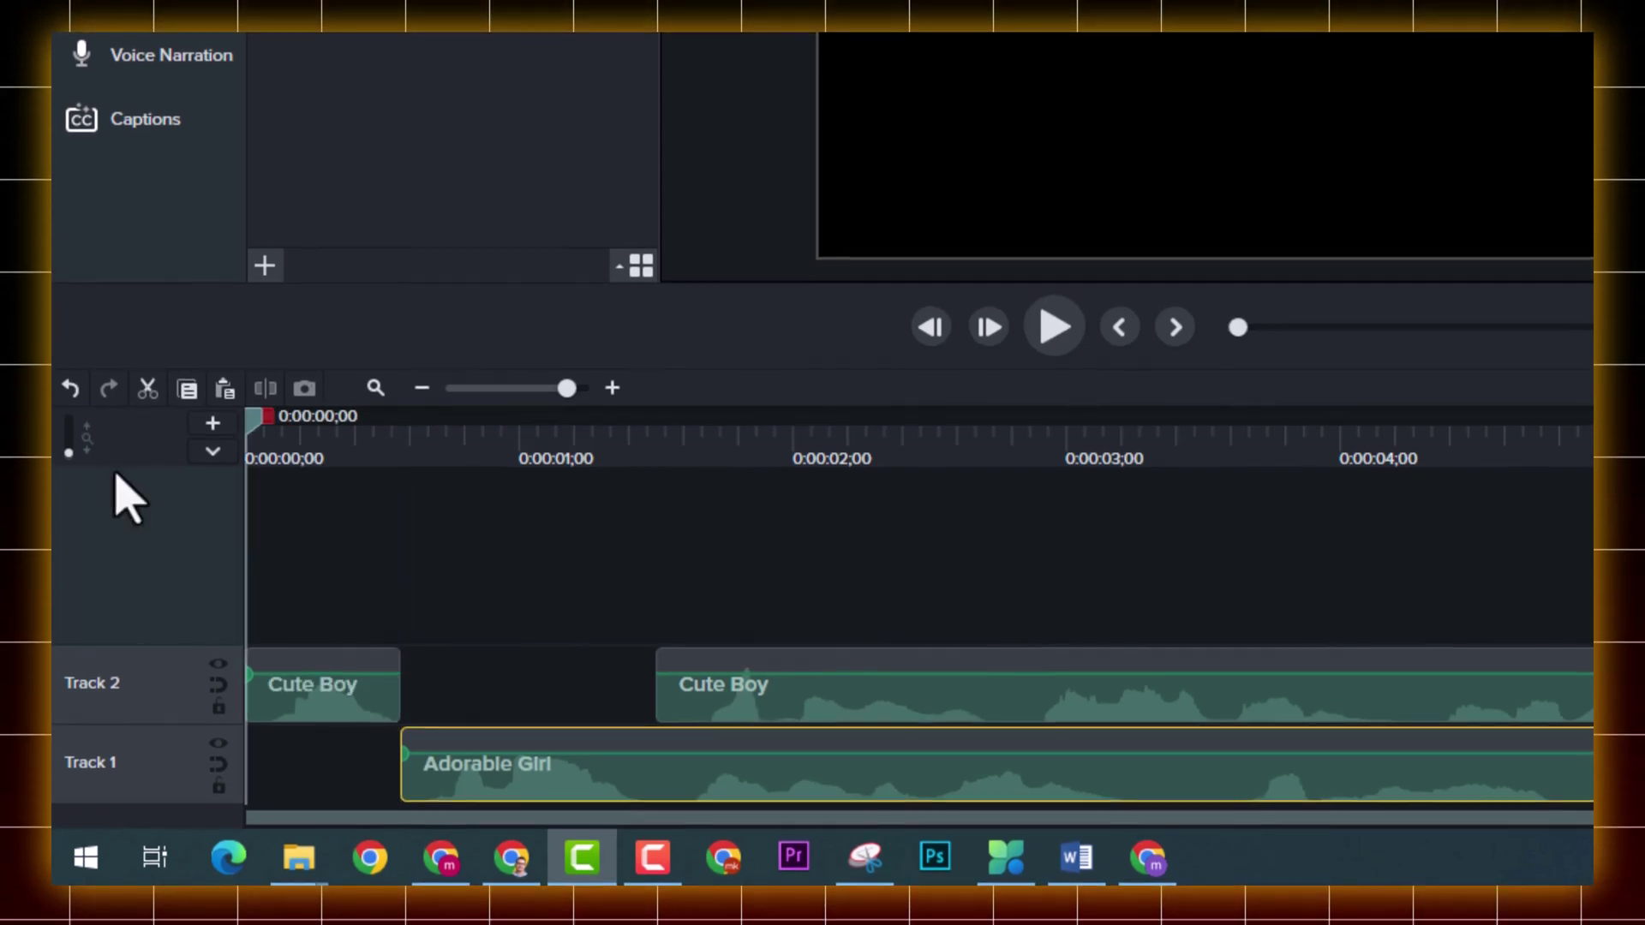
pyautogui.press('space')
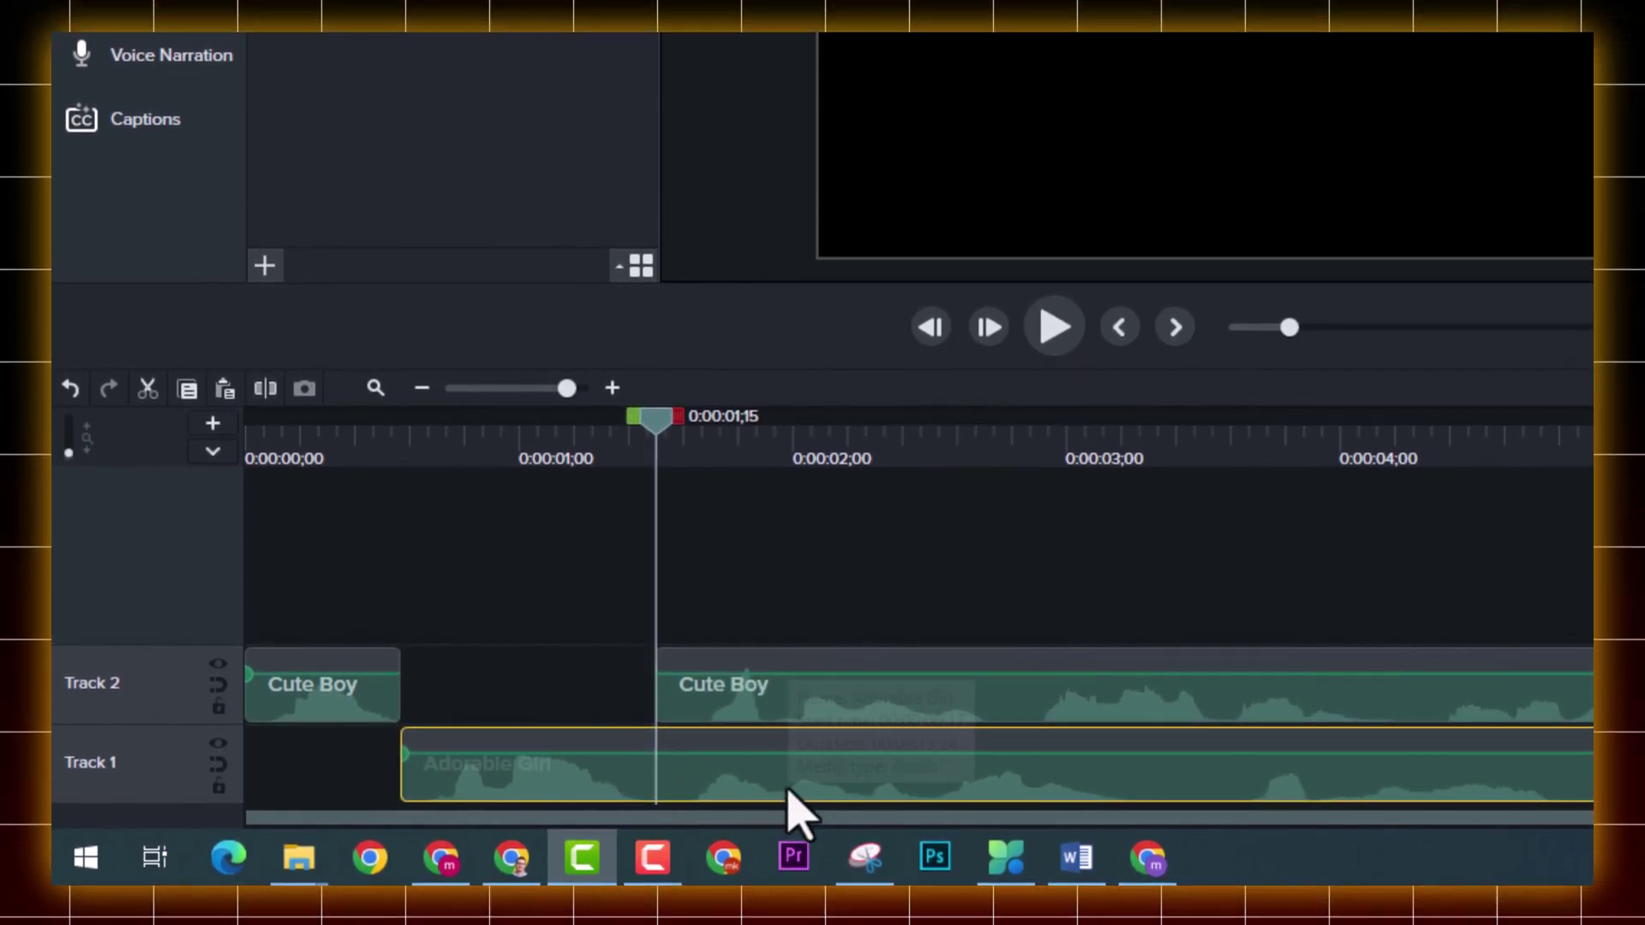
pyautogui.press('s')
pyautogui.moveTo(728, 781); pyautogui.dragTo(792, 782)
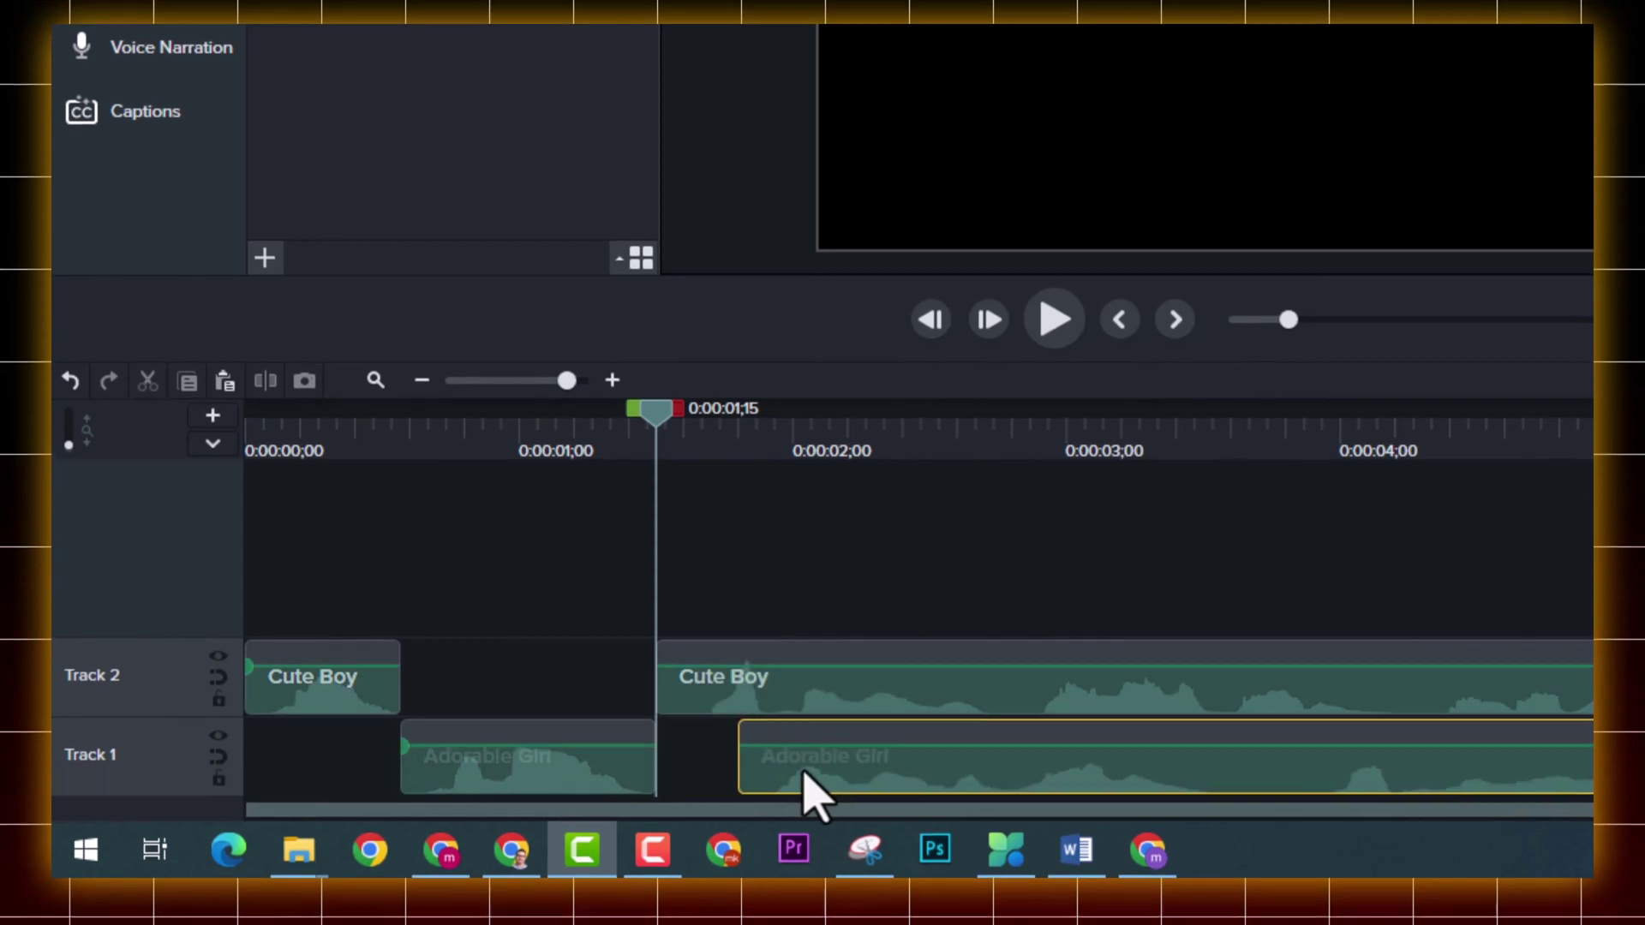
pyautogui.moveTo(1071, 792); pyautogui.dragTo(1053, 793)
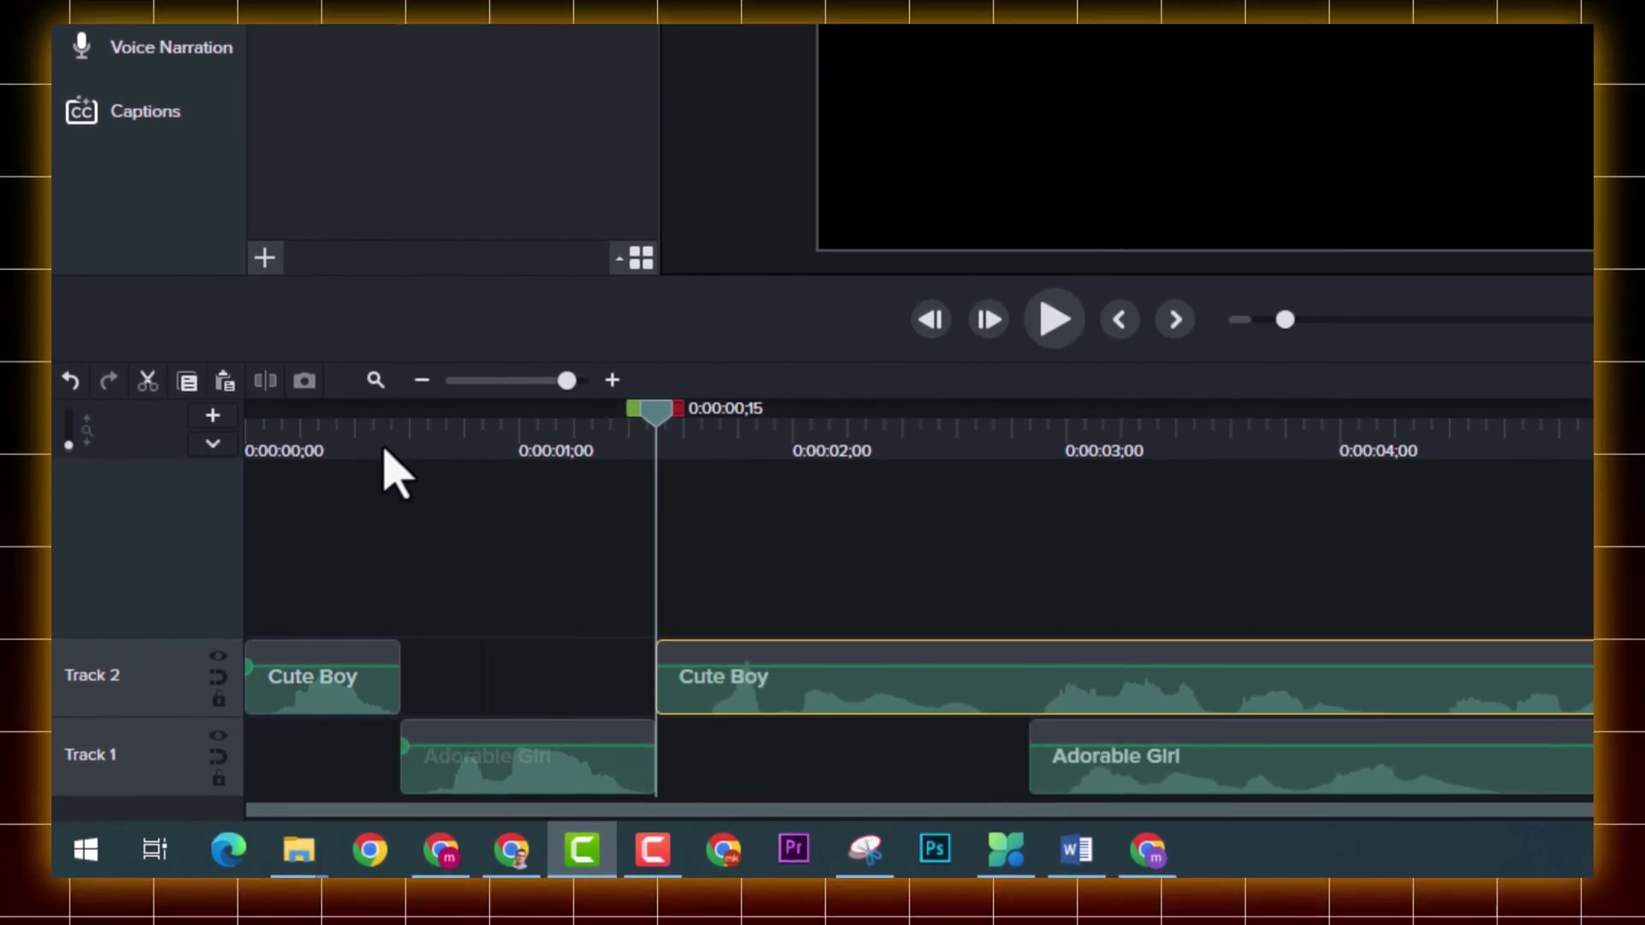
# Step: Play the dialogue from the beginning and move the second Adorable Girl part to start at 0:00:02;23
pyautogui.hotkey('ctrl', 'Home')
pyautogui.press('space')
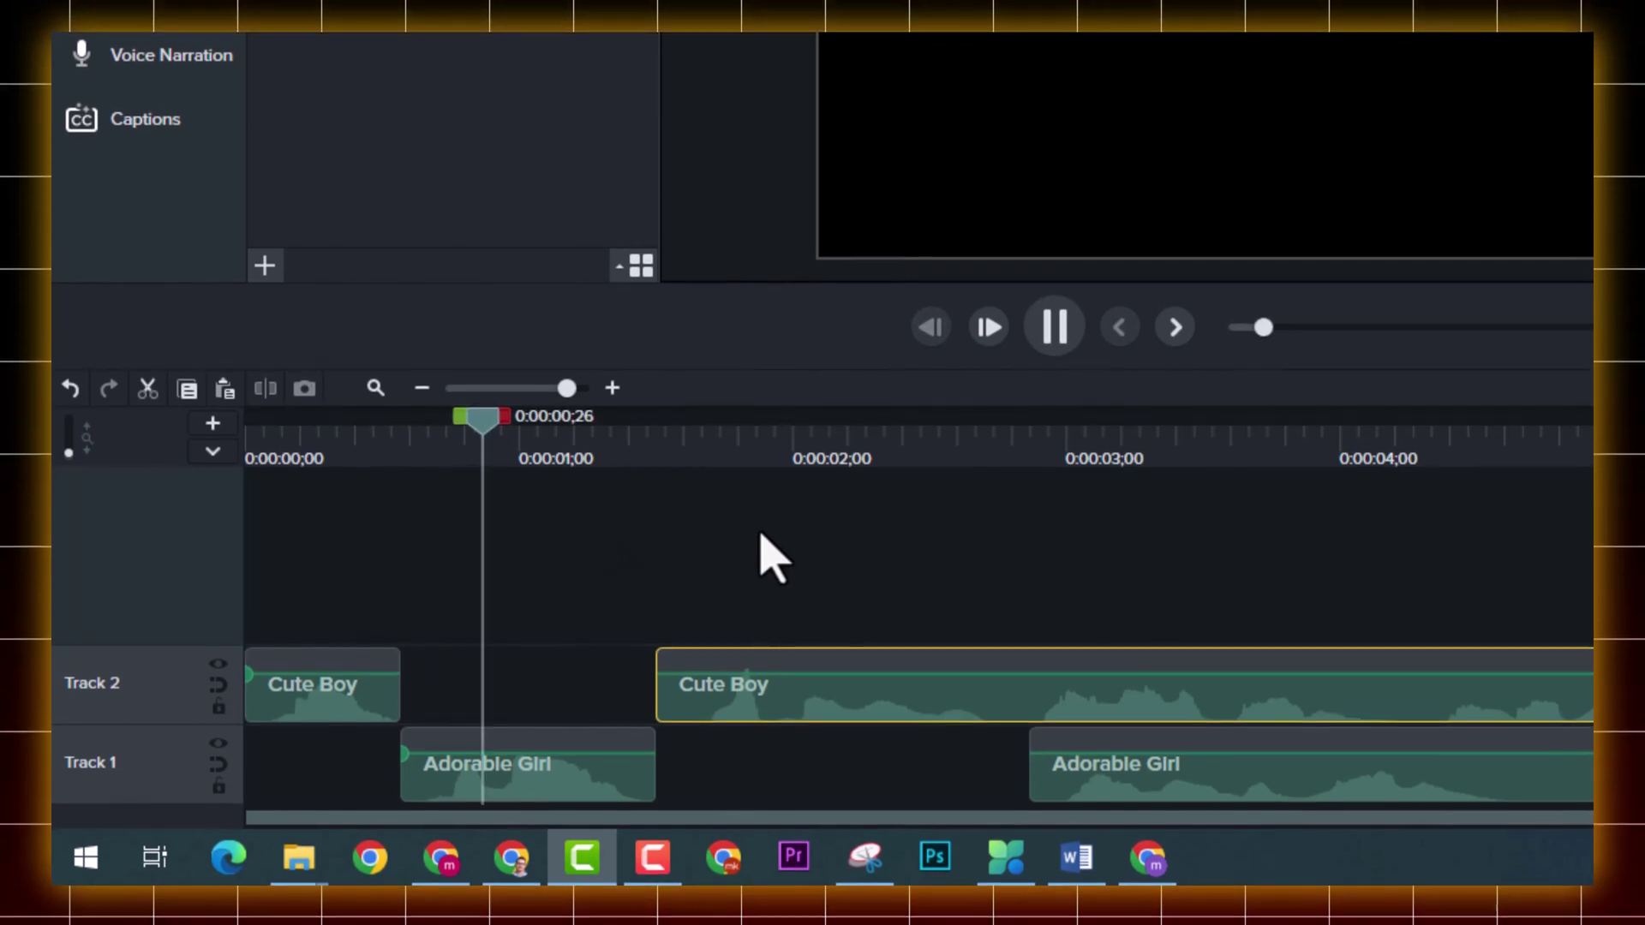
pyautogui.press('space')
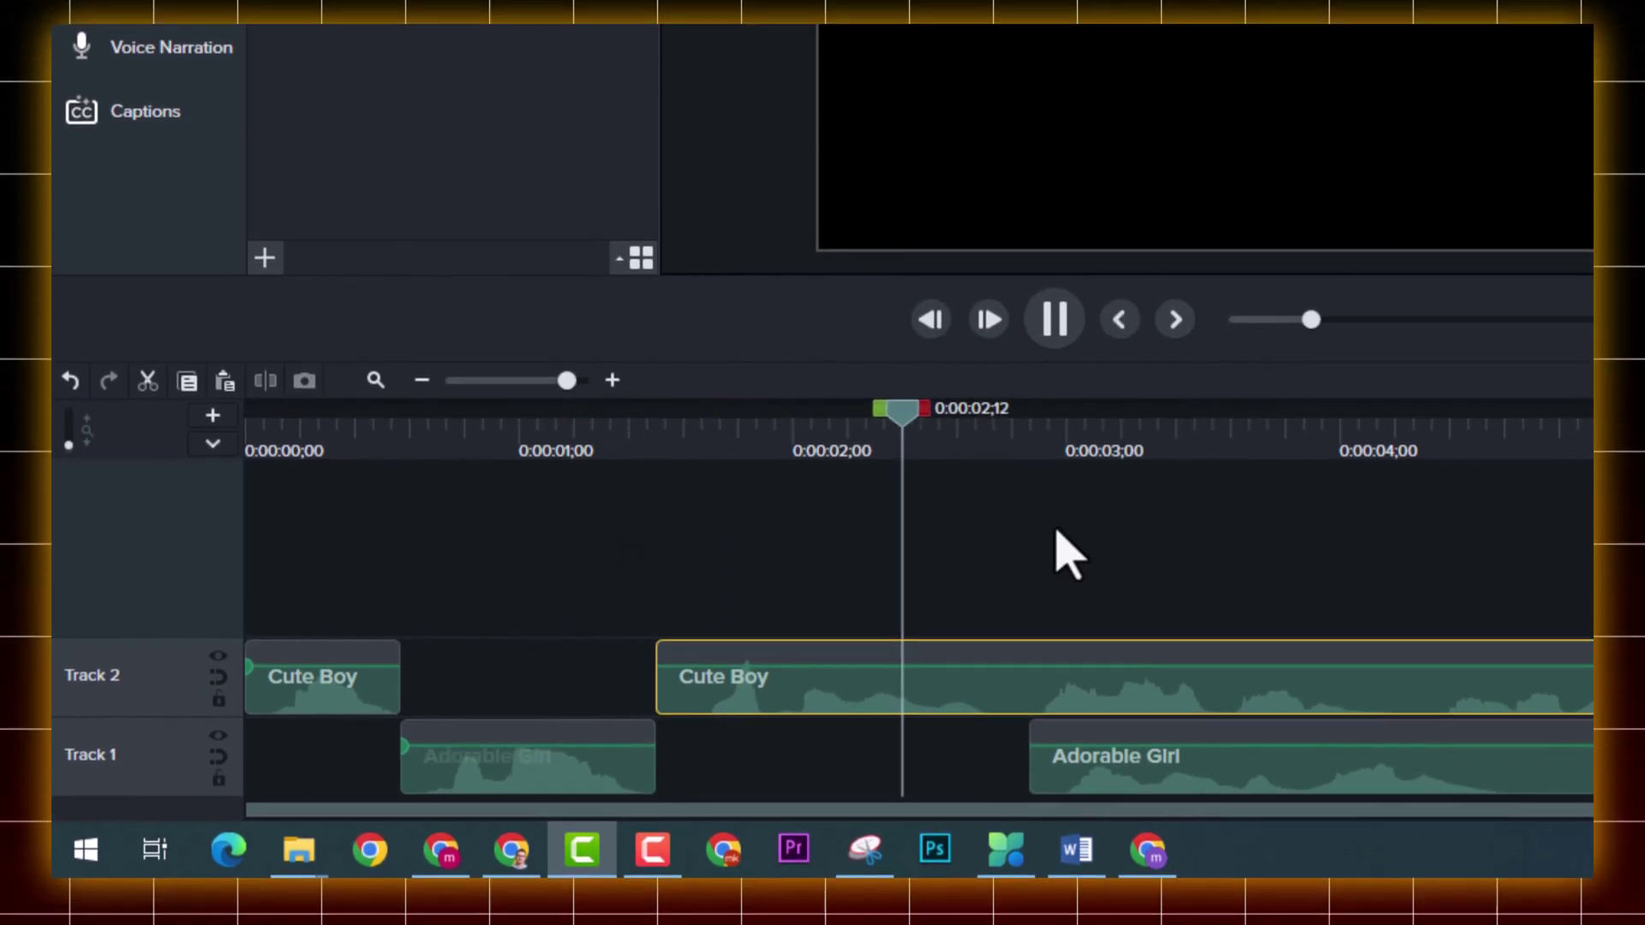
pyautogui.click(1088, 781)
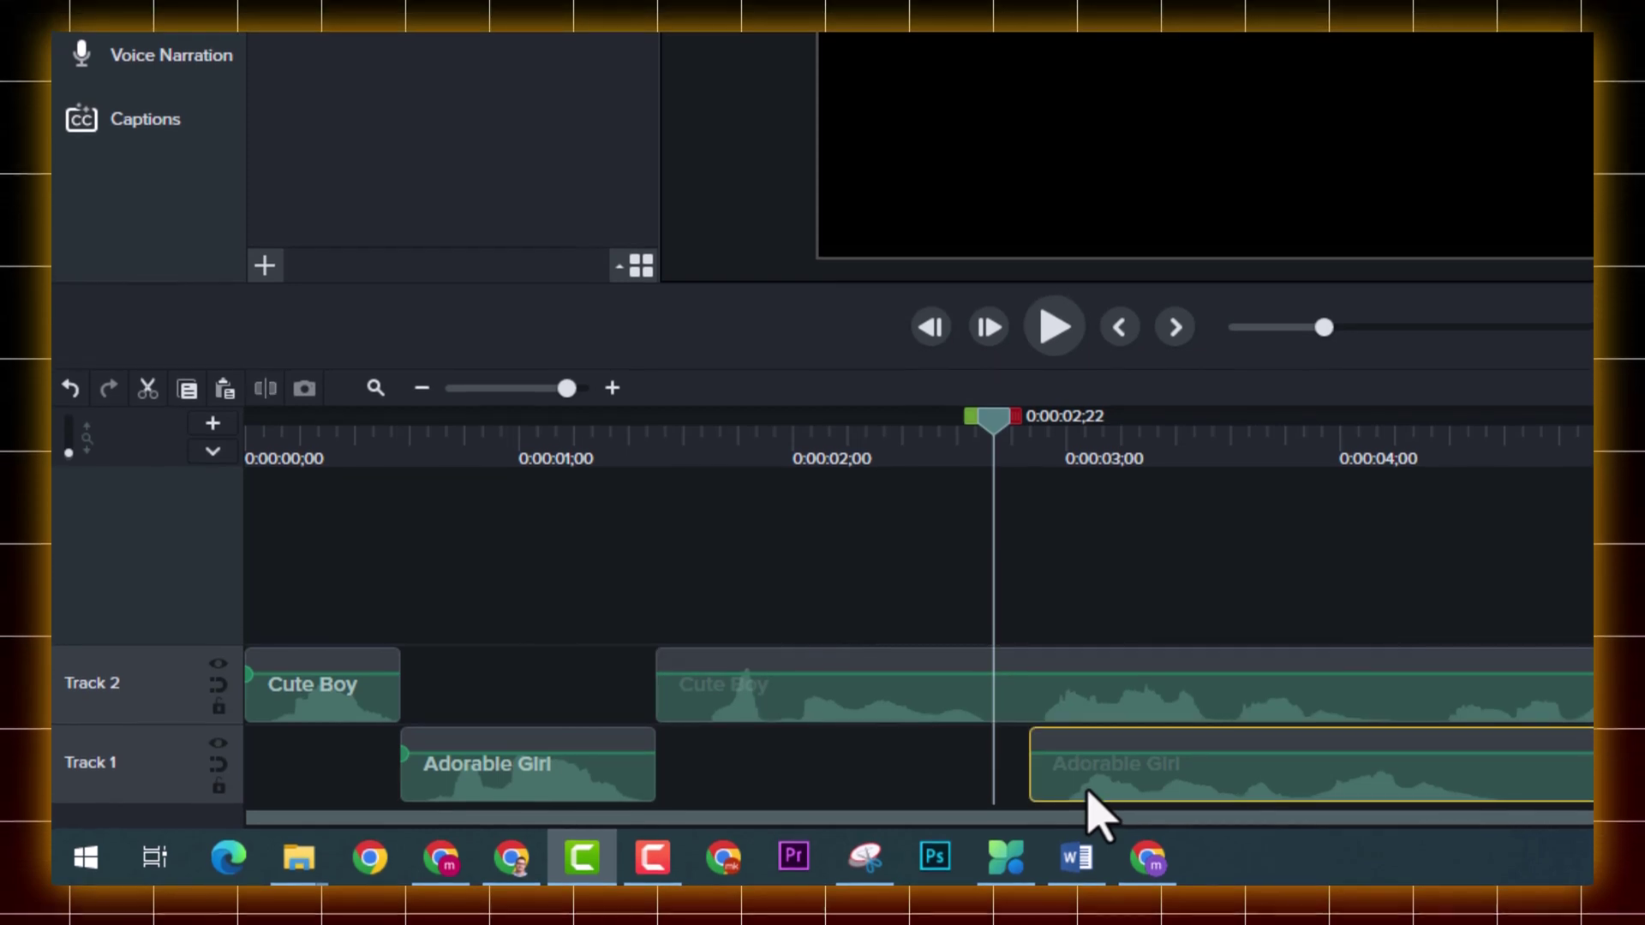
pyautogui.moveTo(1081, 792); pyautogui.dragTo(1198, 796)
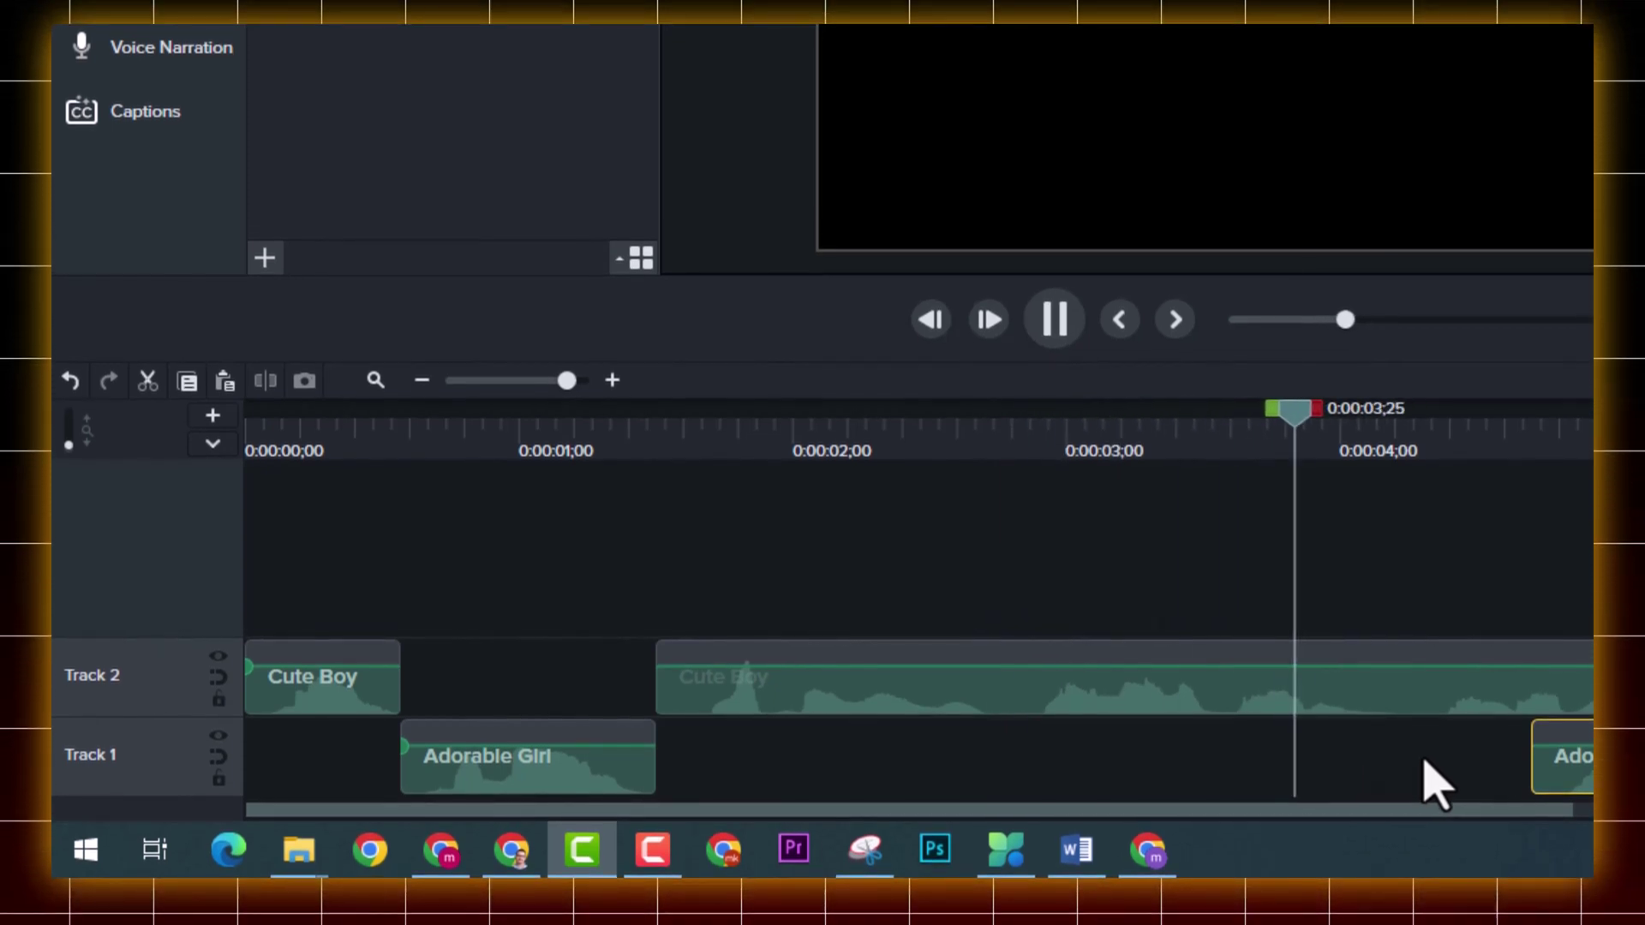
pyautogui.moveTo(1576, 777); pyautogui.dragTo(1080, 783)
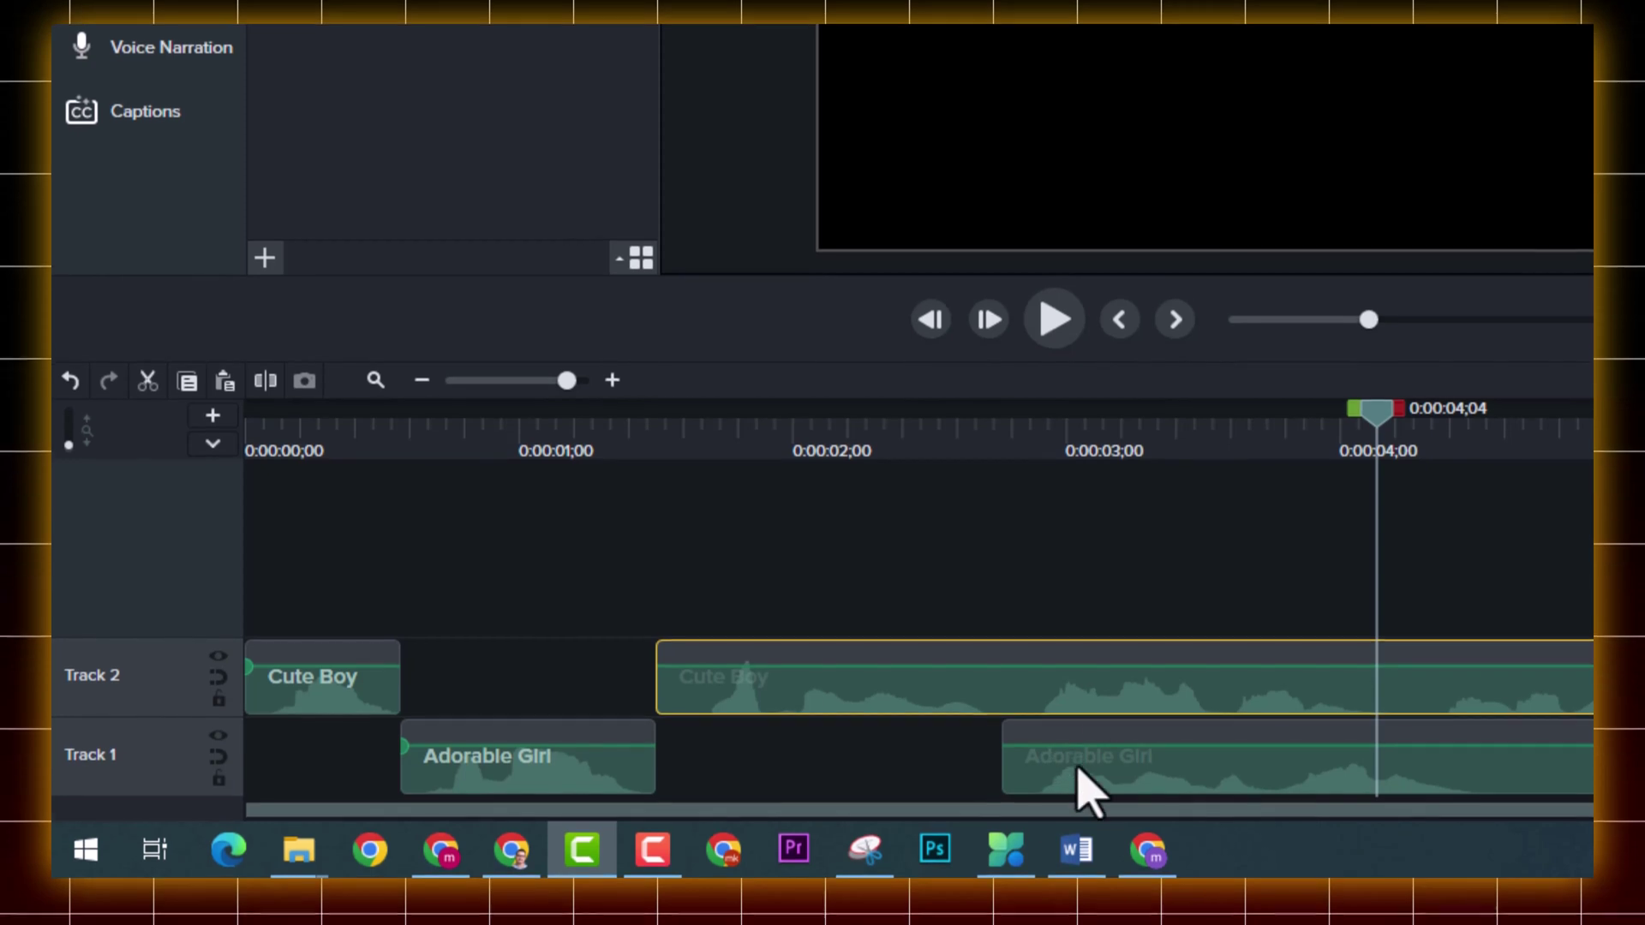
# Step: Split the second Cute Boy part at 0:00:02;23 and move the remainder along Track 2 to about 6.9 seconds, playing the gap
pyautogui.click(1080, 711)
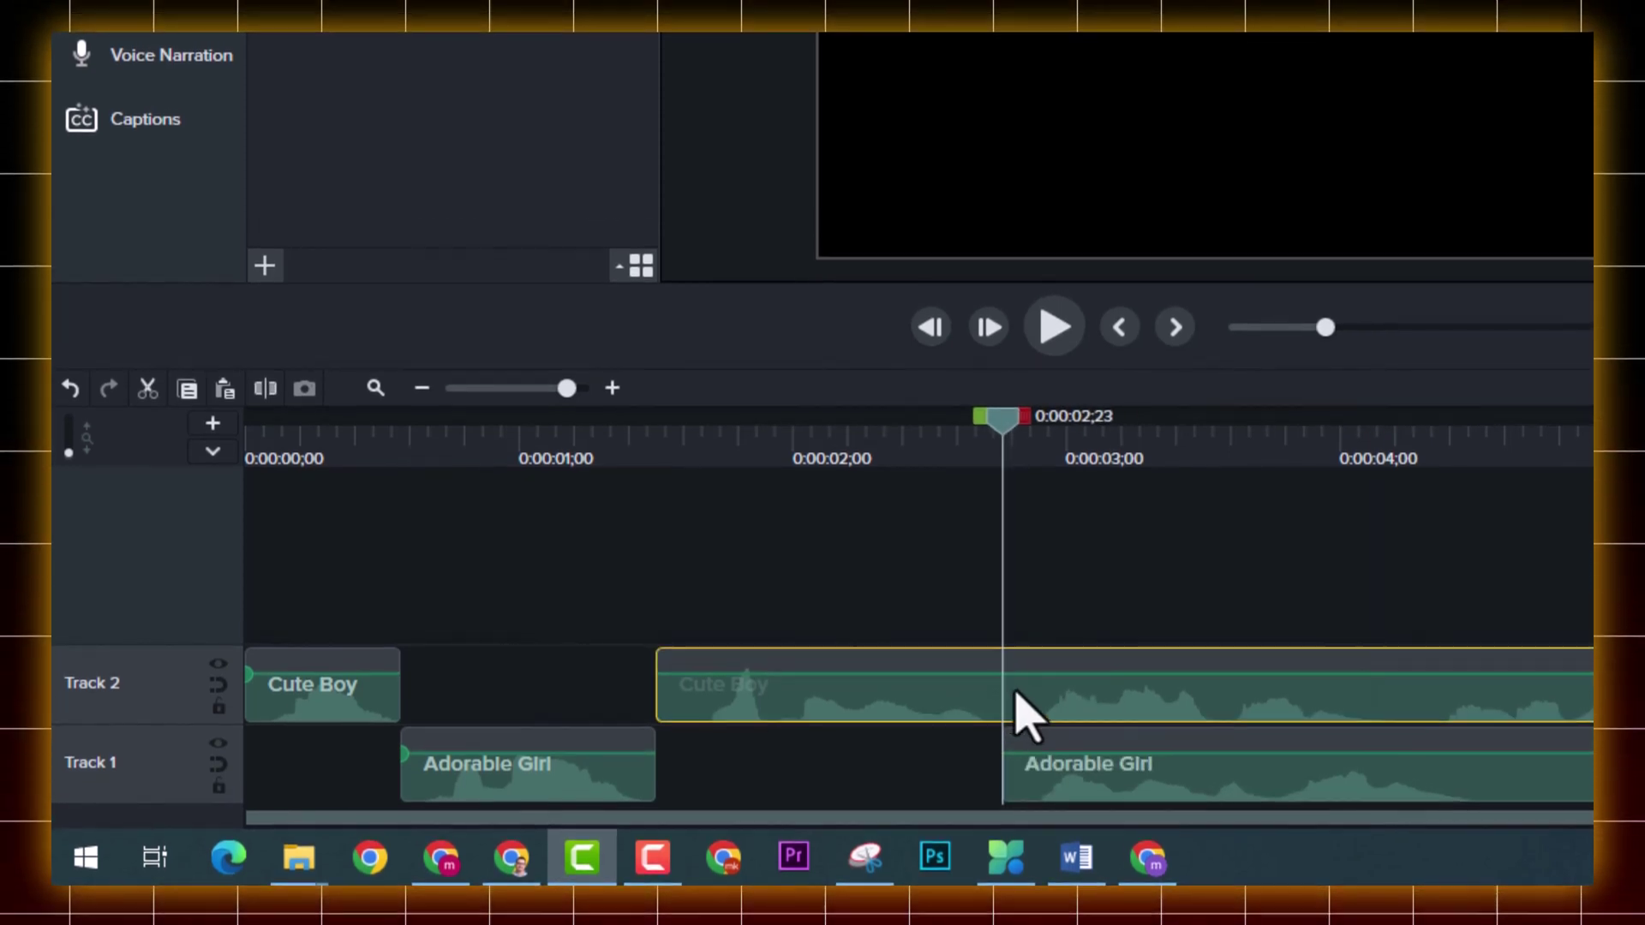
pyautogui.press('s')
pyautogui.moveTo(1058, 720); pyautogui.dragTo(1632, 717)
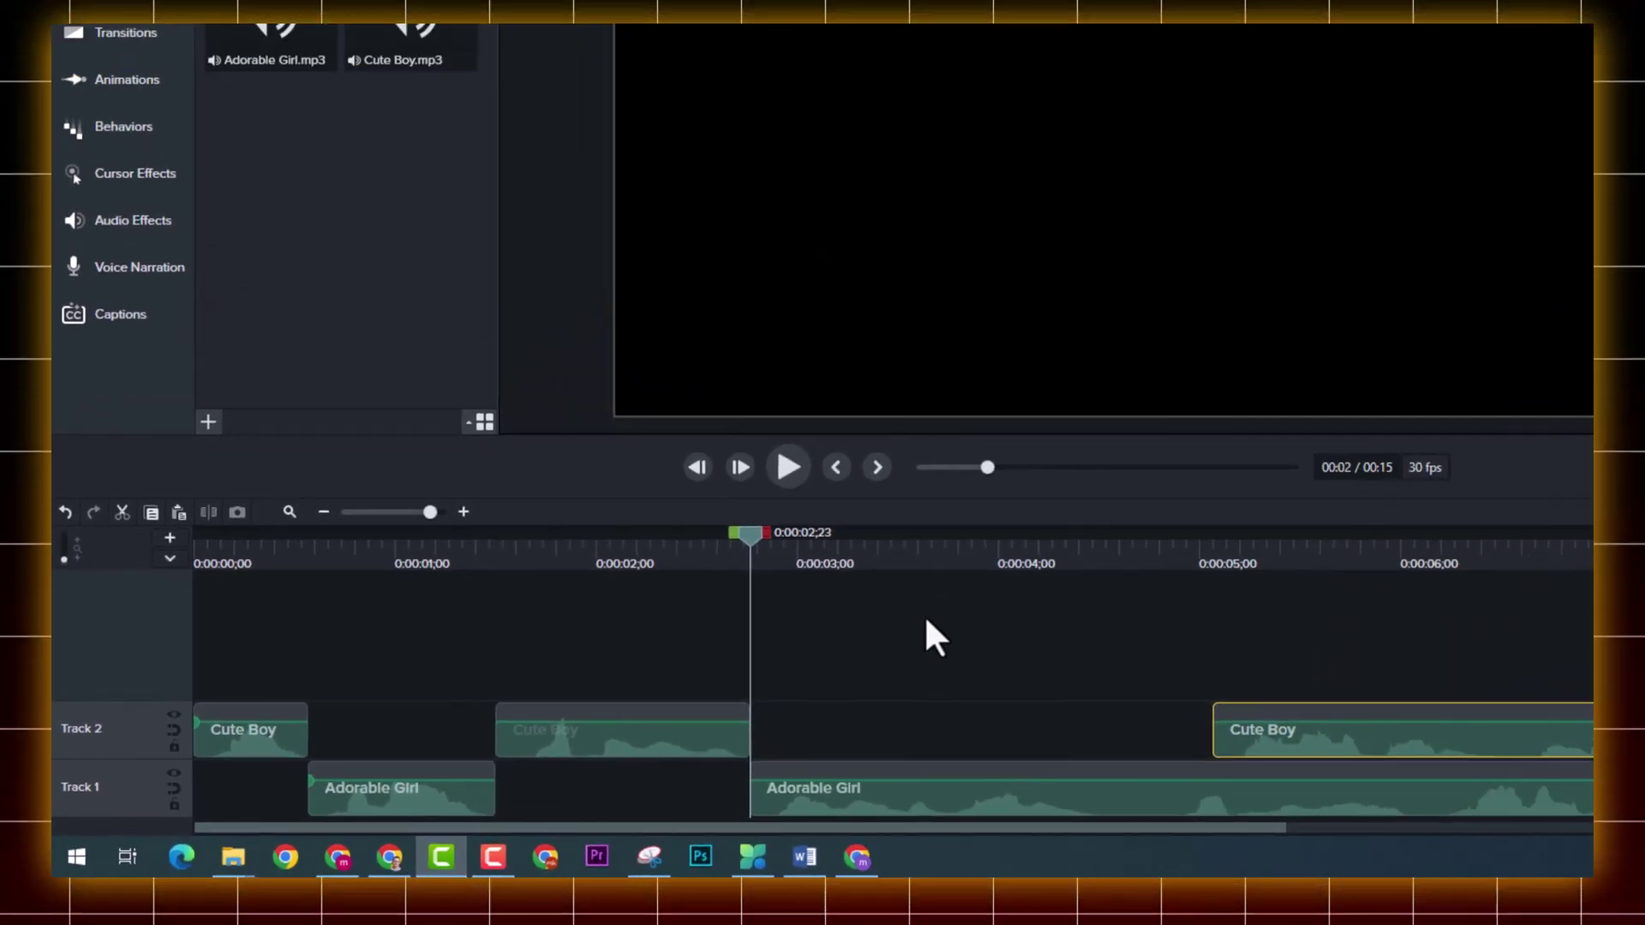
pyautogui.press('space')
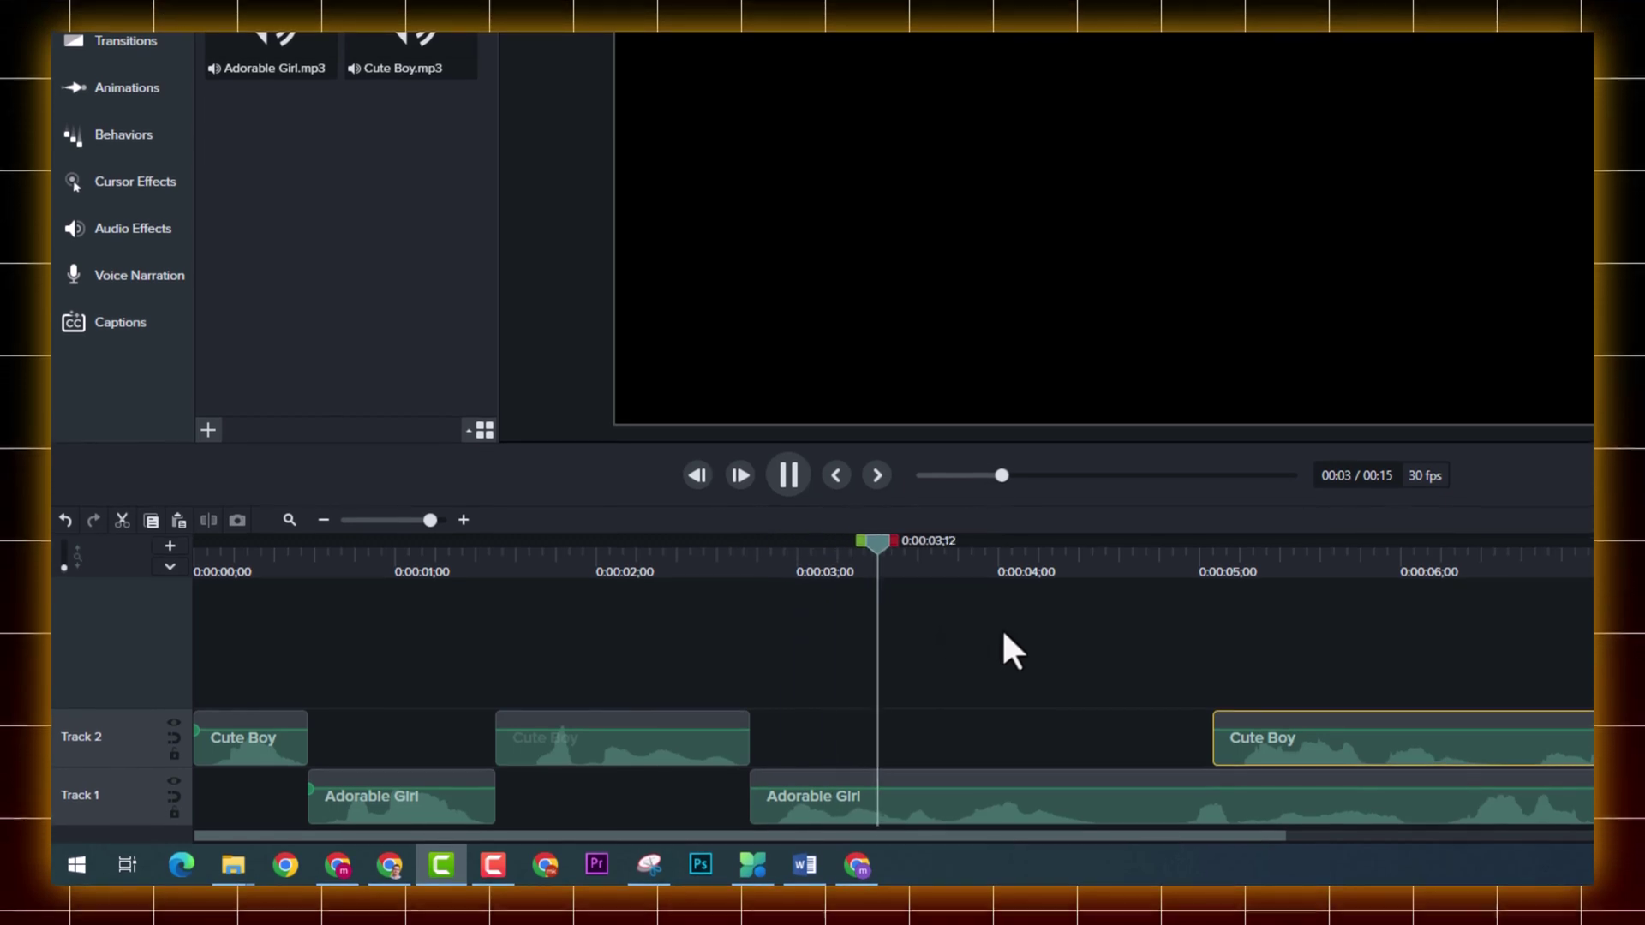
pyautogui.moveTo(1297, 752); pyautogui.dragTo(1590, 754)
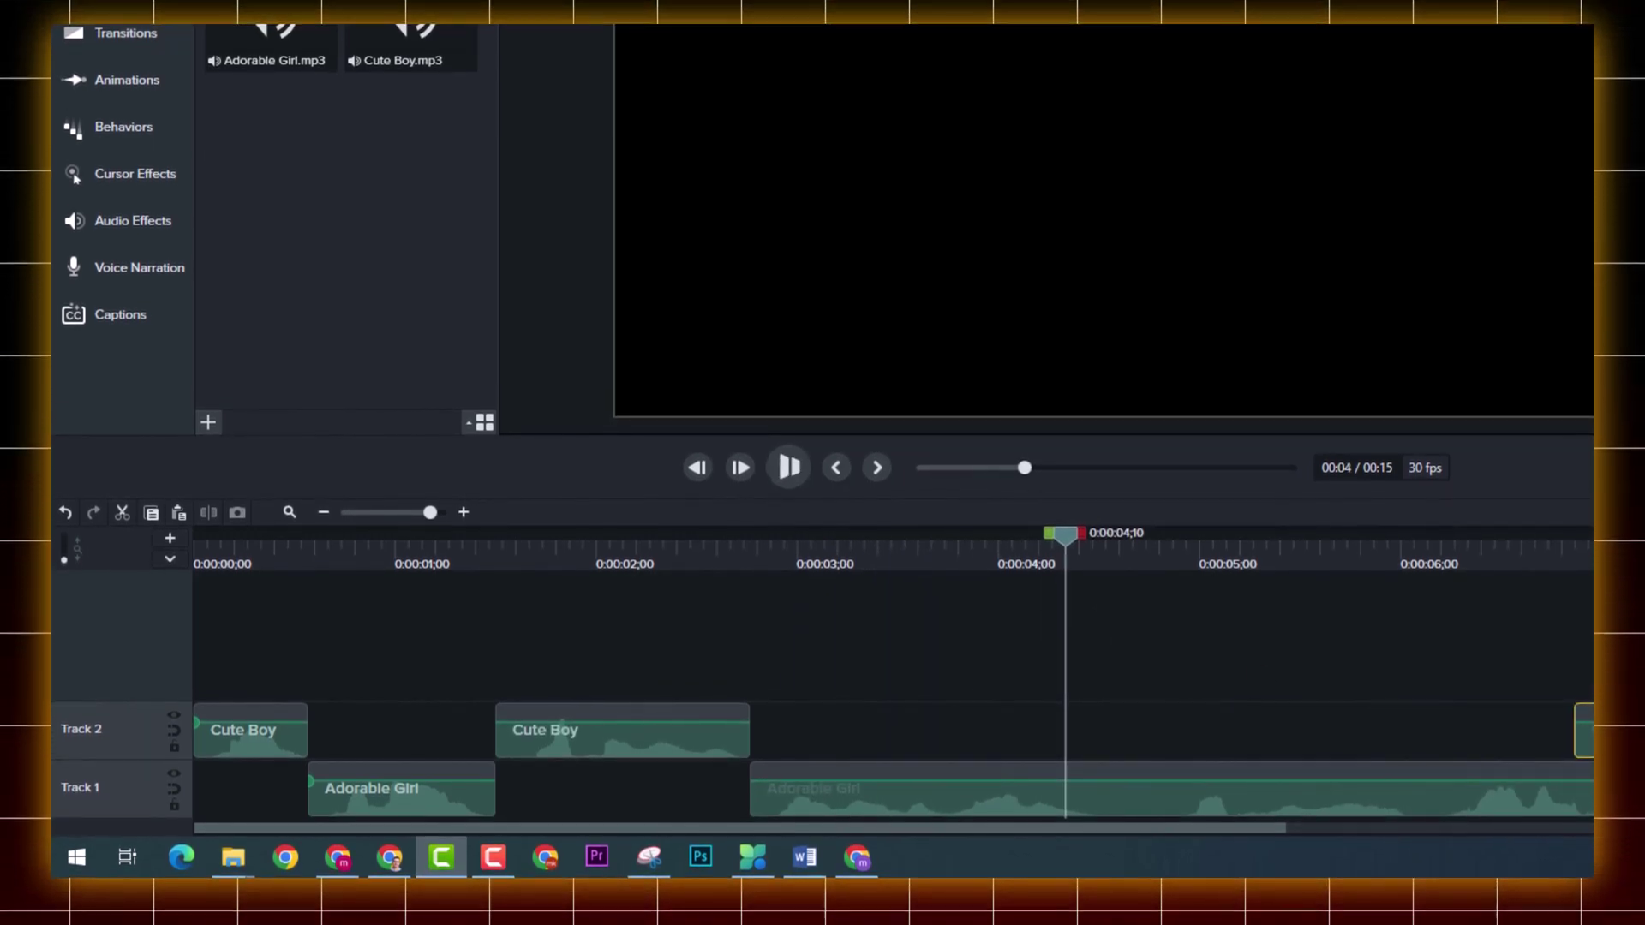
# Step: Move the last Cute Boy part to start at 0:00:06;02 and split the Adorable Girl clip at that time
pyautogui.press('space')
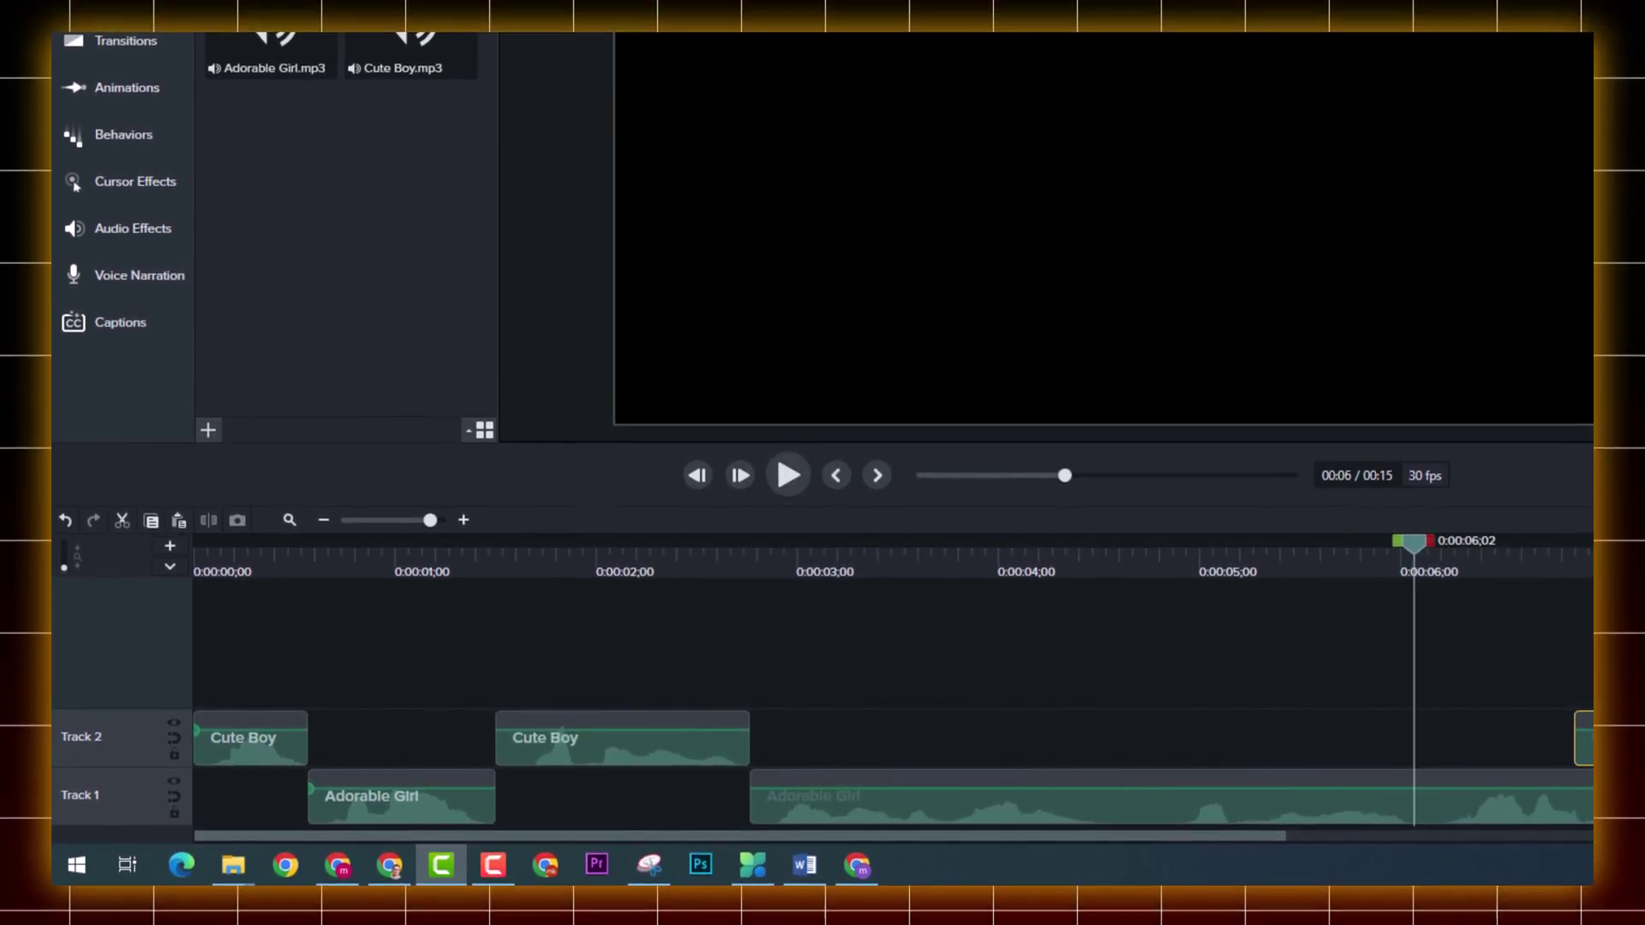
pyautogui.moveTo(1493, 758); pyautogui.dragTo(1468, 763)
pyautogui.click(1475, 805)
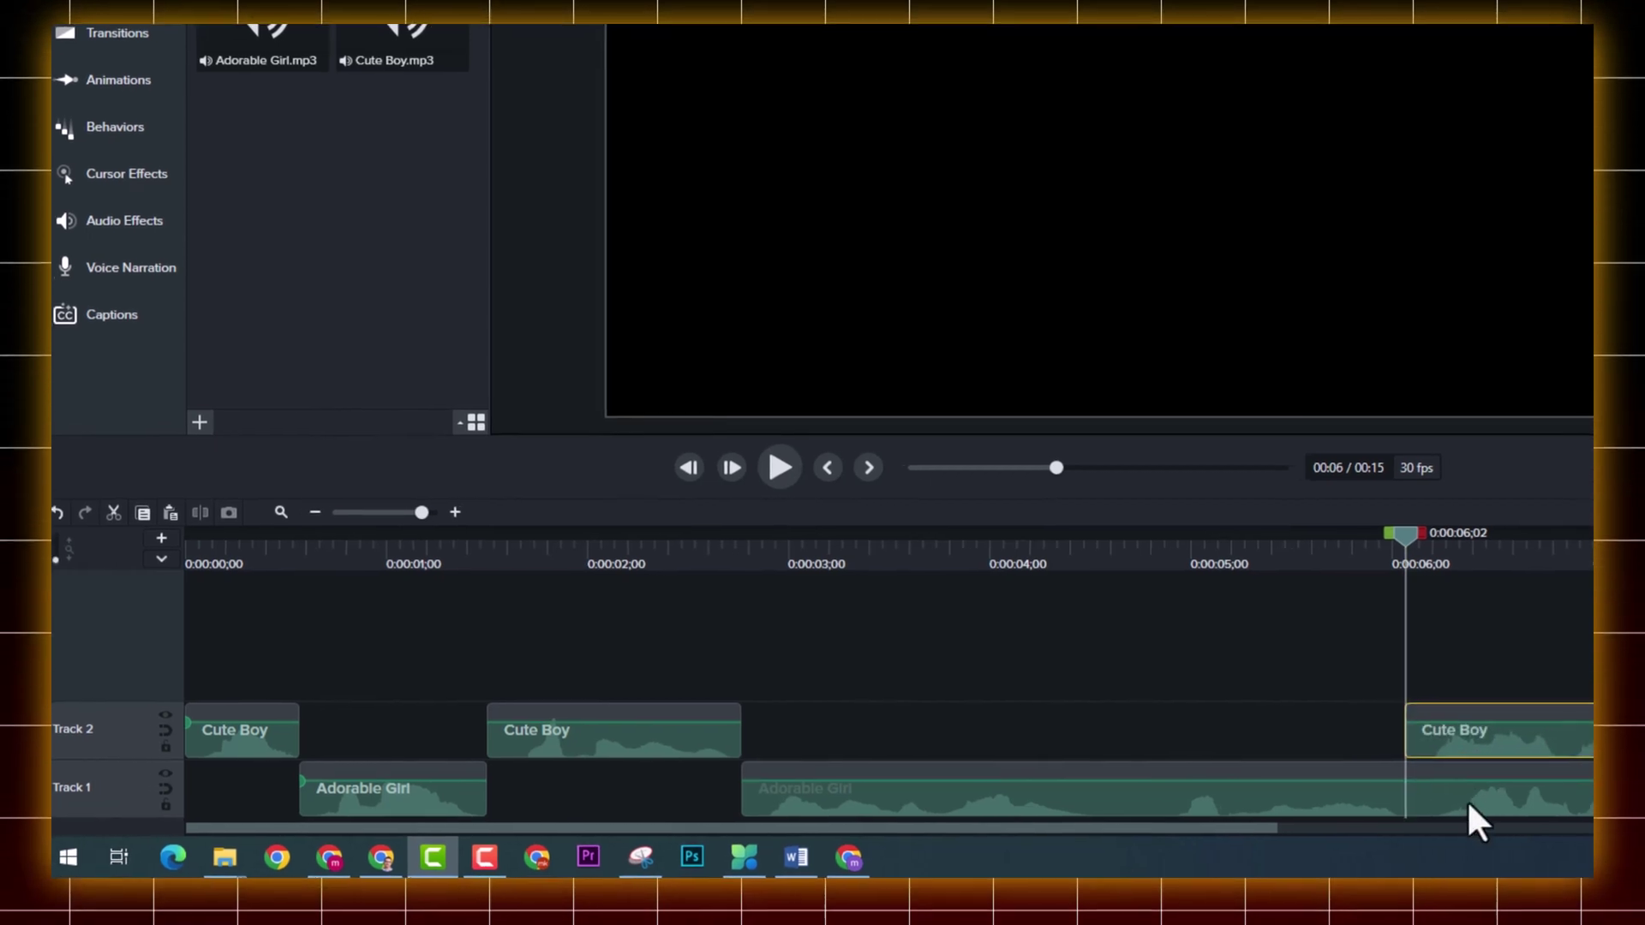
pyautogui.scroll(-3, 1050, 798)
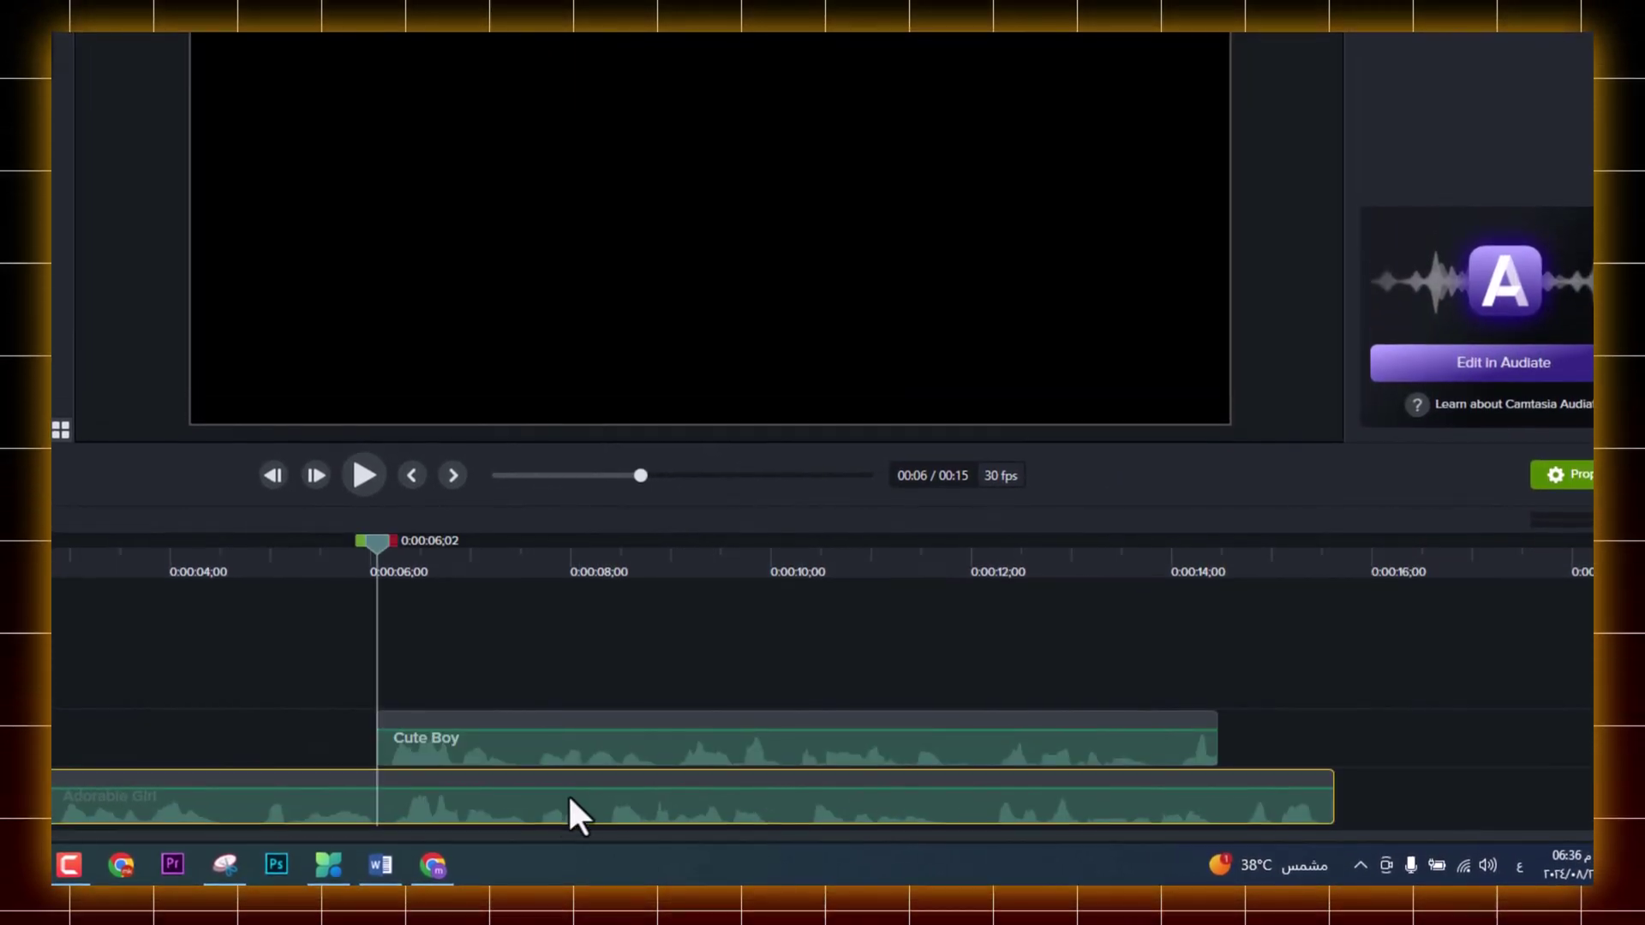
pyautogui.press('s')
# Step: Play the dialogue onward, split the last Cute Boy part at 0:00:07;15 and move the last Adorable Girl part to start there
pyautogui.moveTo(434, 808); pyautogui.dragTo(724, 801)
pyautogui.press('space')
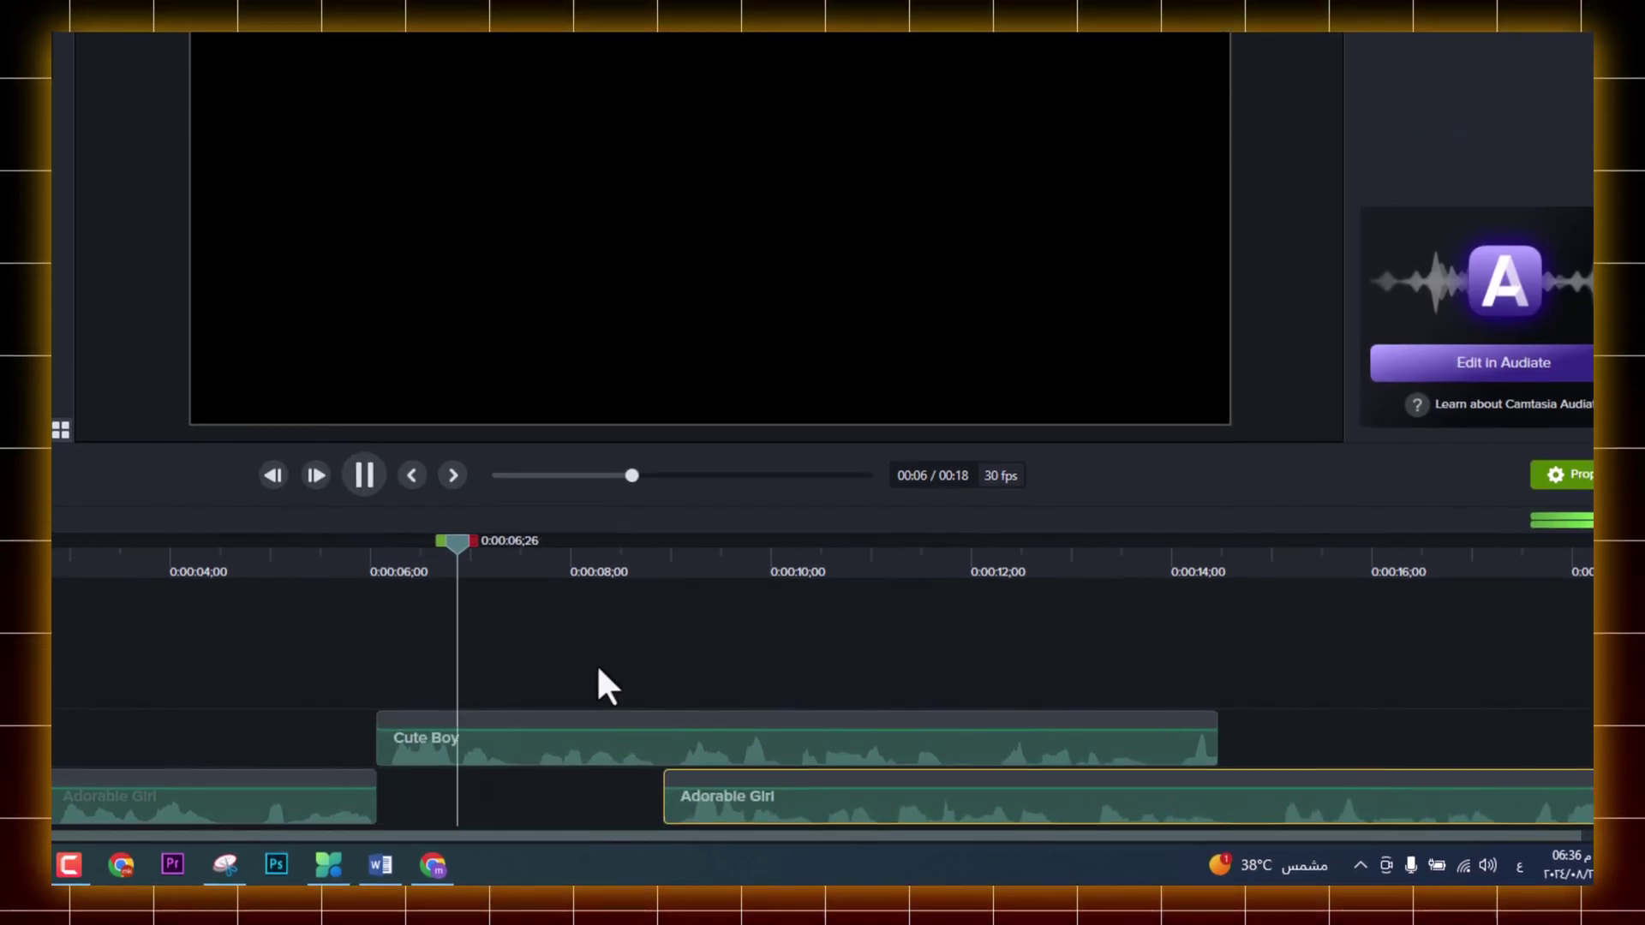
pyautogui.press('space')
pyautogui.click(520, 566)
pyautogui.click(526, 748)
pyautogui.press('s')
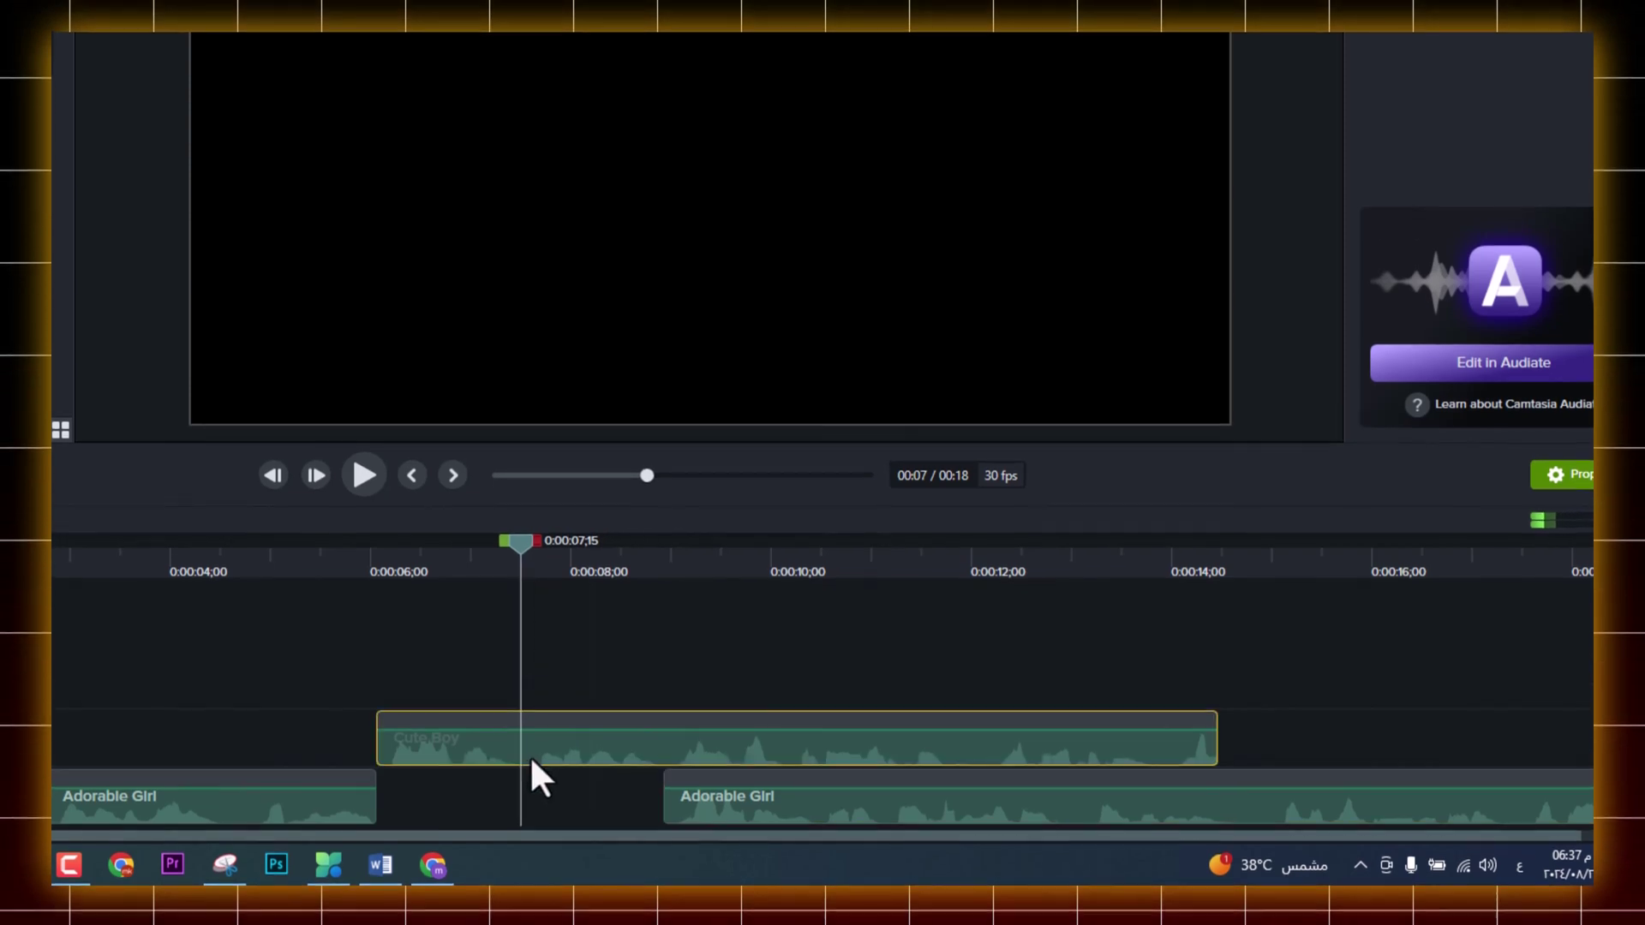
pyautogui.click(651, 778)
pyautogui.moveTo(681, 790); pyautogui.dragTo(588, 799)
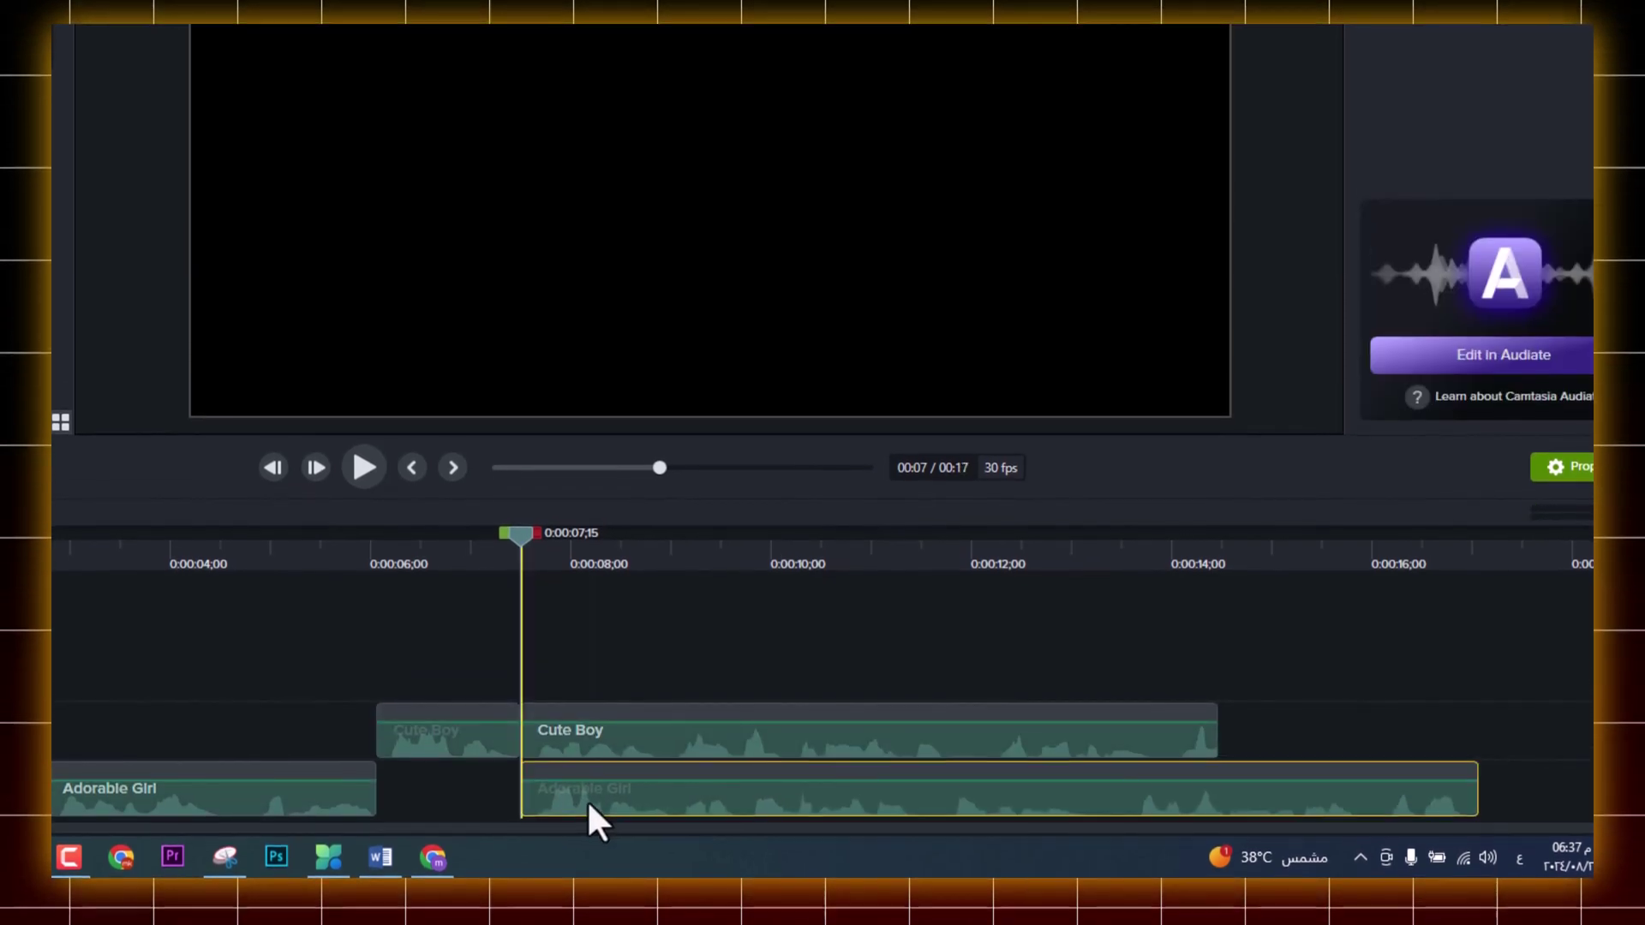
# Step: Split the last Adorable Girl part at 0:00:09;01 and move the last Cute Boy part to start there
pyautogui.click(553, 733)
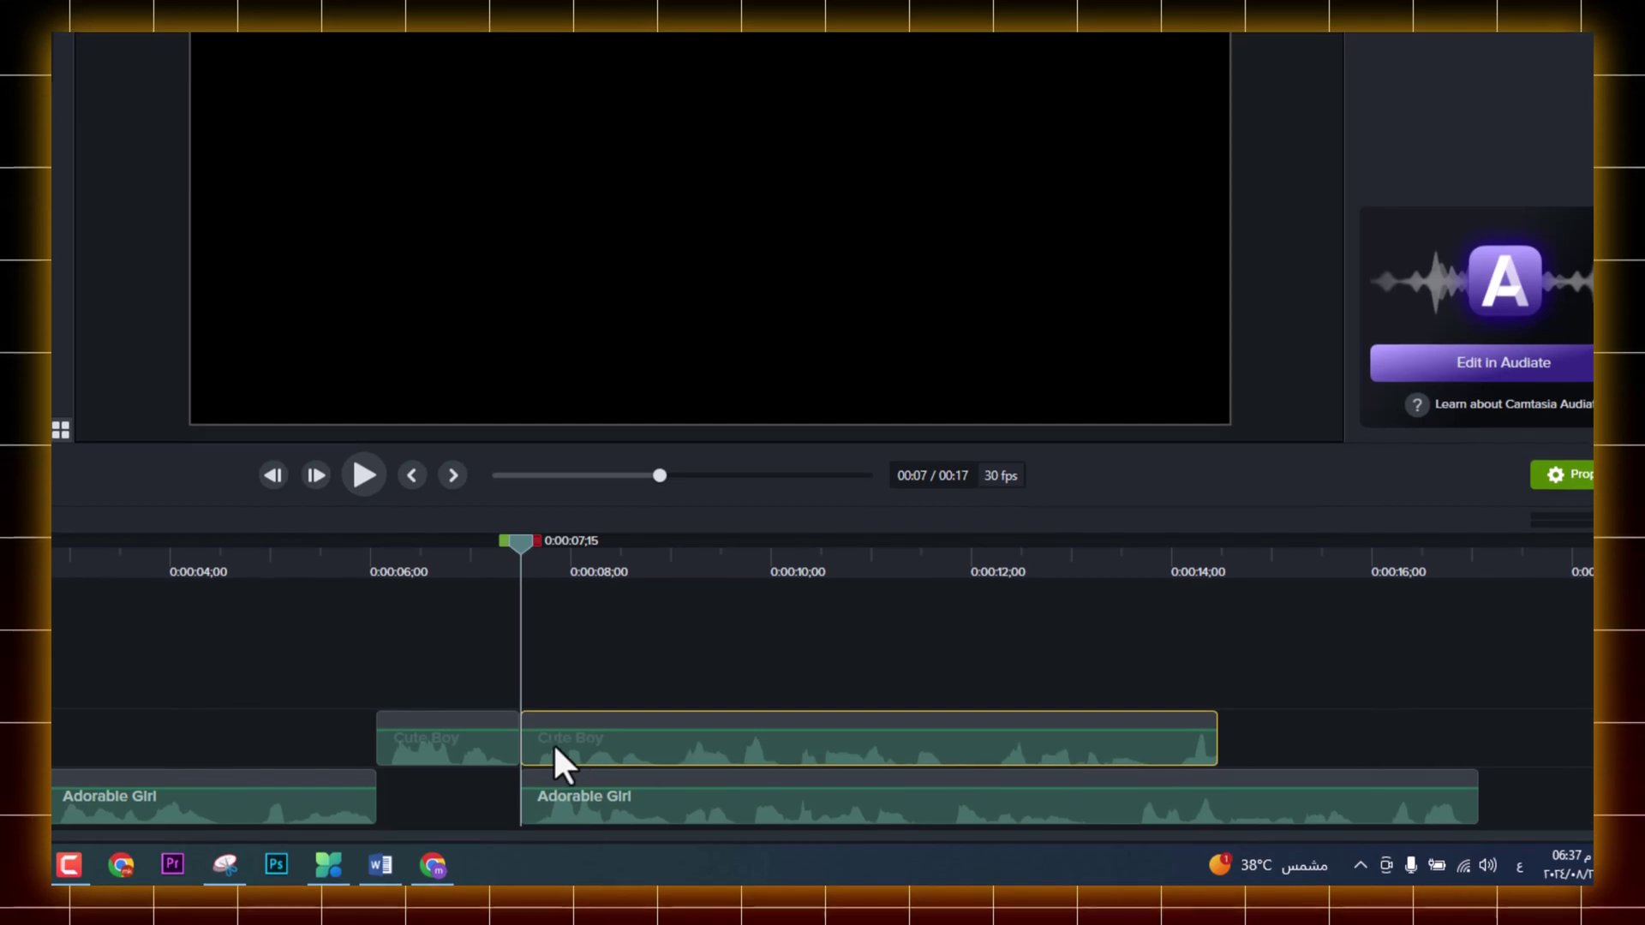
pyautogui.moveTo(579, 735); pyautogui.dragTo(789, 742)
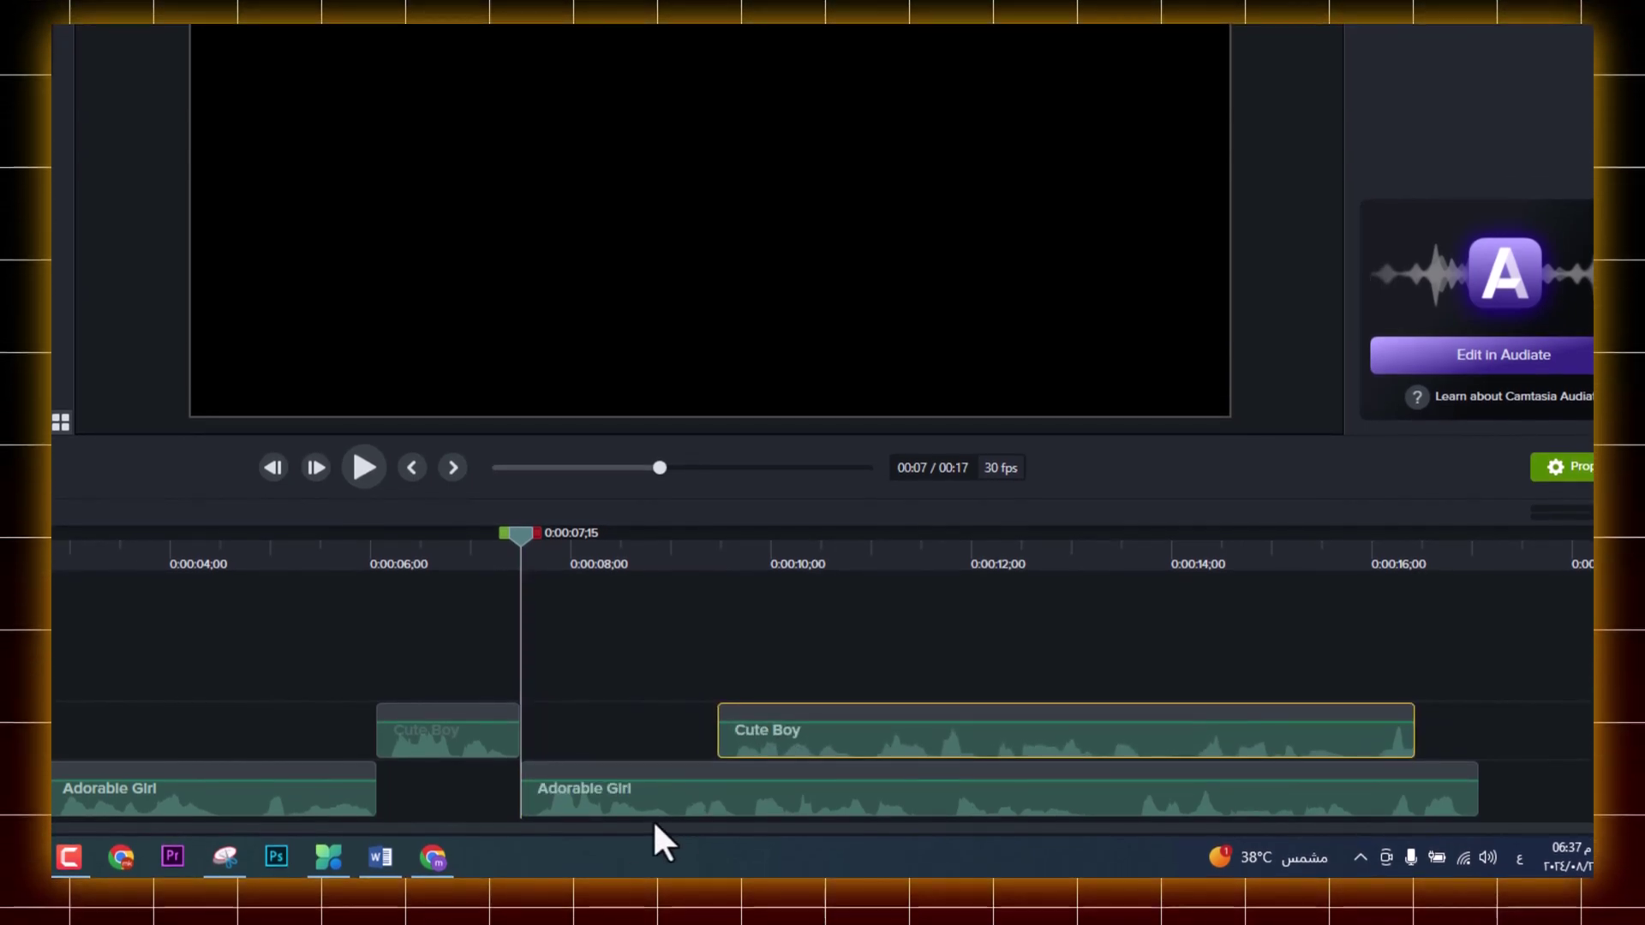
pyautogui.press('space')
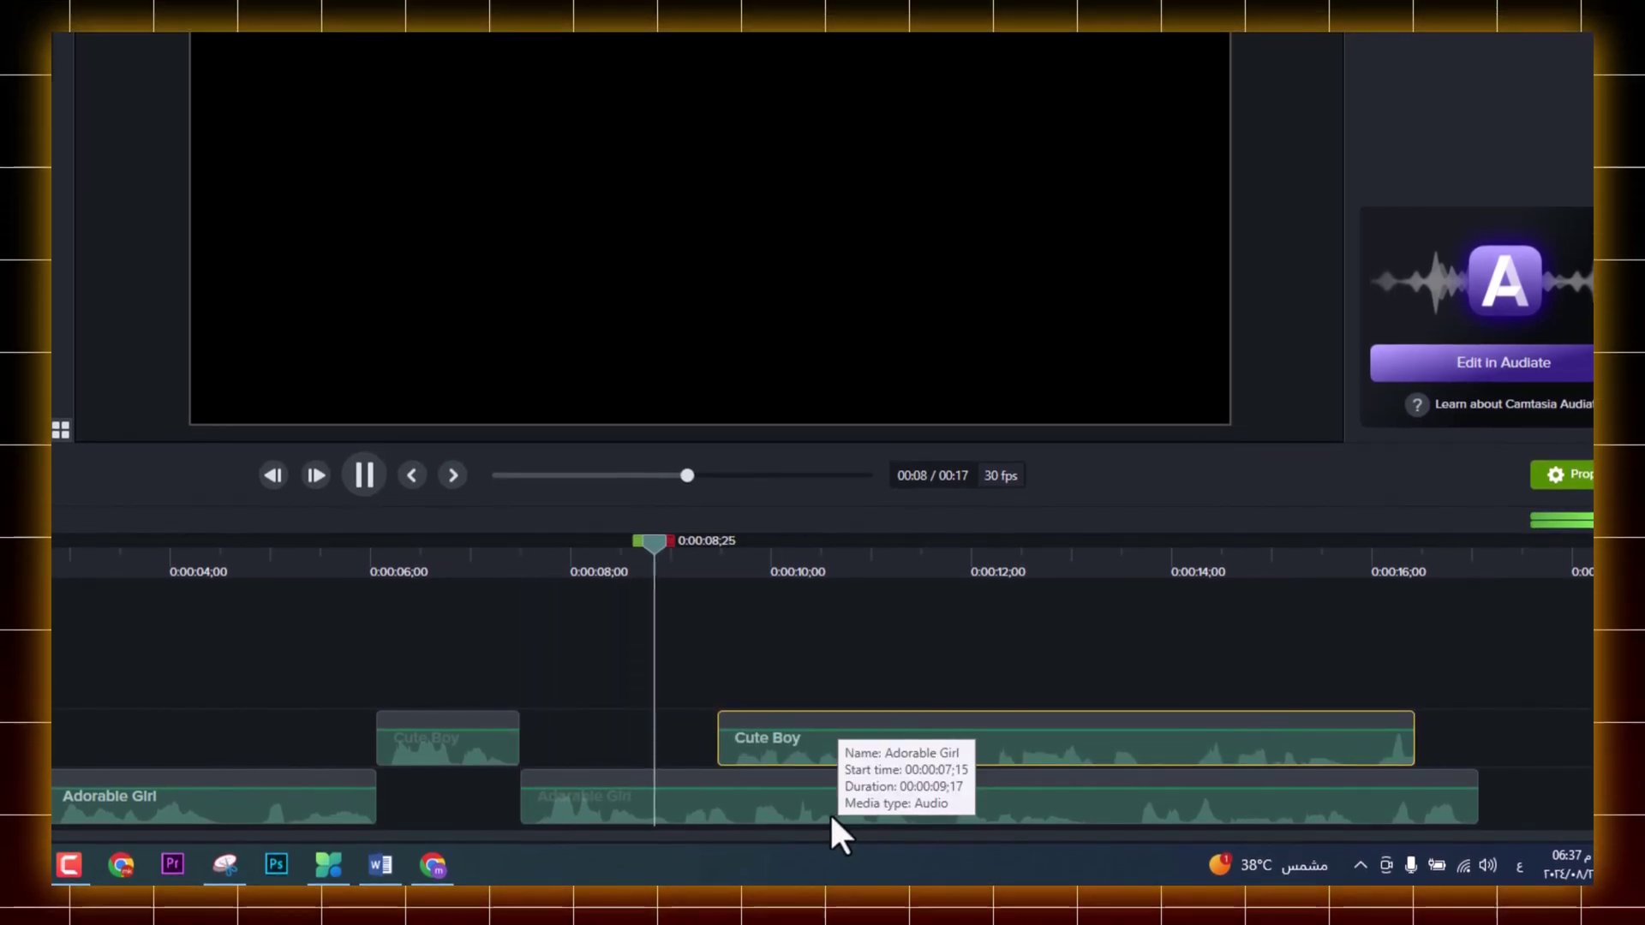
pyautogui.press('space')
pyautogui.click(734, 808)
pyautogui.press('s')
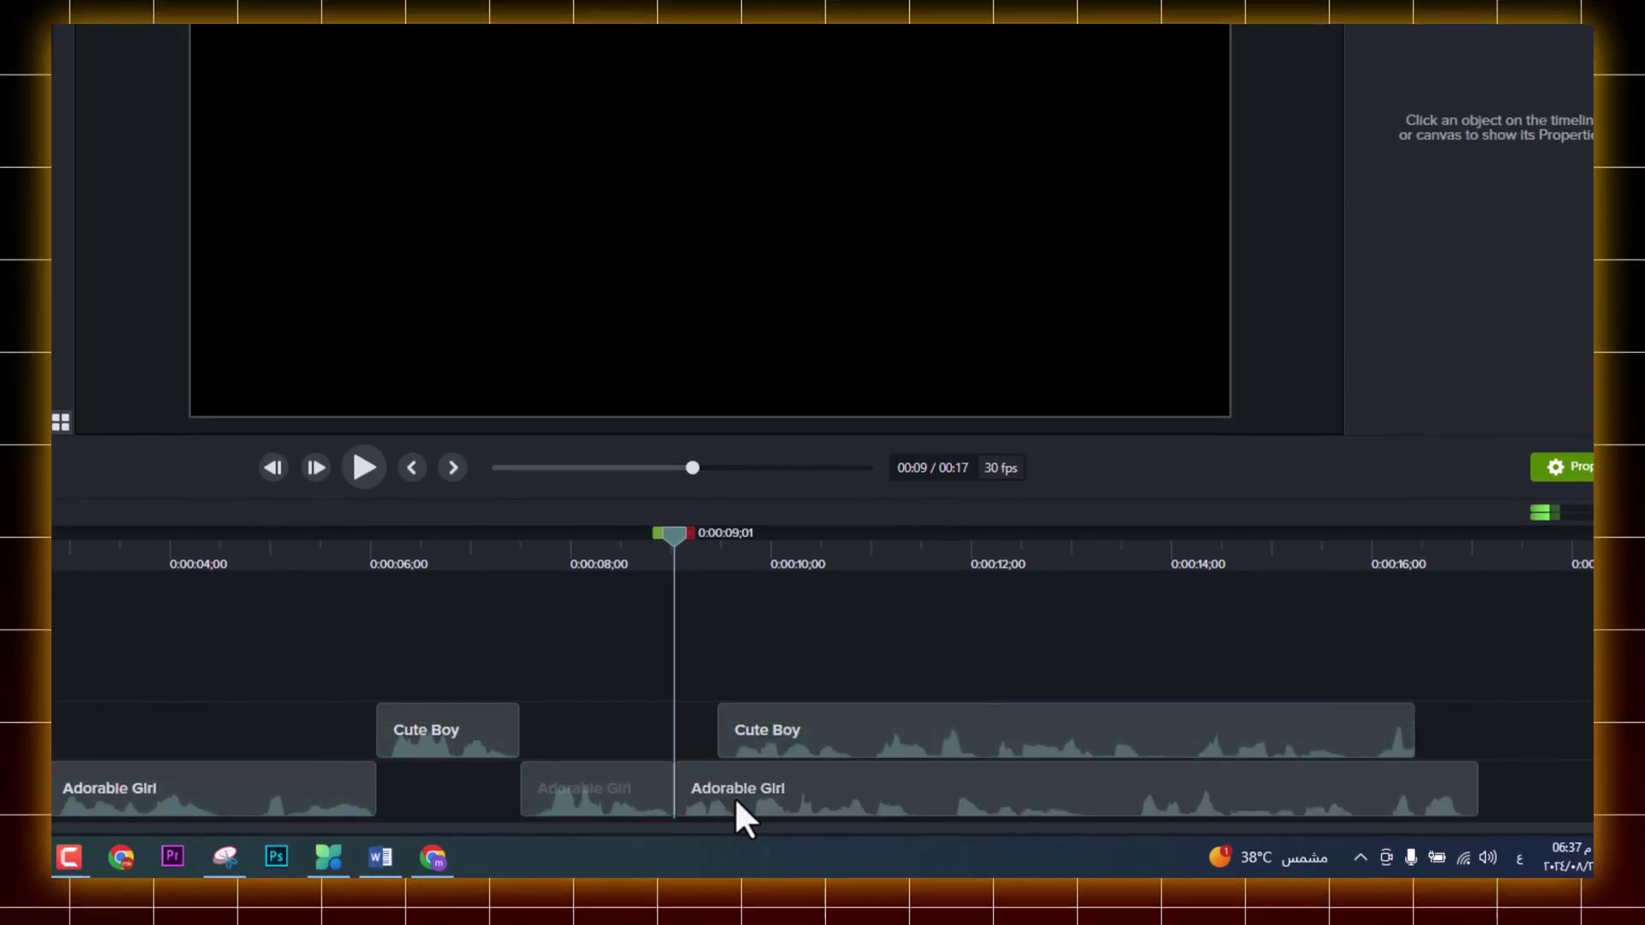
pyautogui.moveTo(764, 761); pyautogui.dragTo(739, 752)
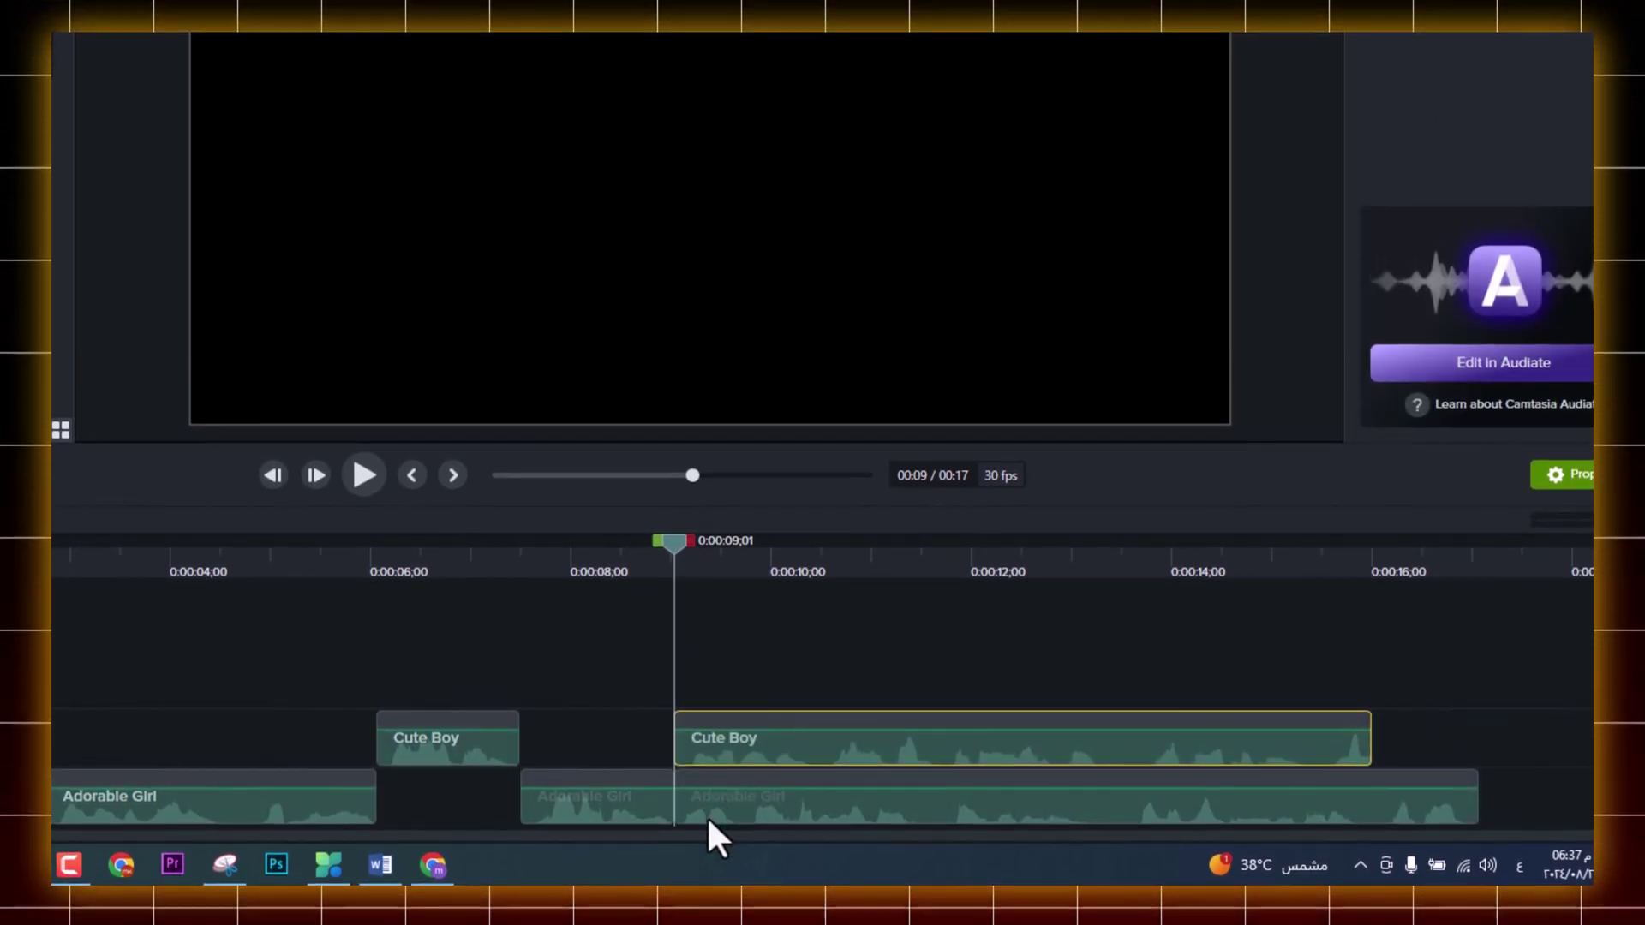
# Step: Split the last Cute Boy part at 0:00:10;12 and move the last Adorable Girl part to start there
pyautogui.moveTo(706, 807); pyautogui.dragTo(981, 812)
pyautogui.click(732, 752)
pyautogui.press('space')
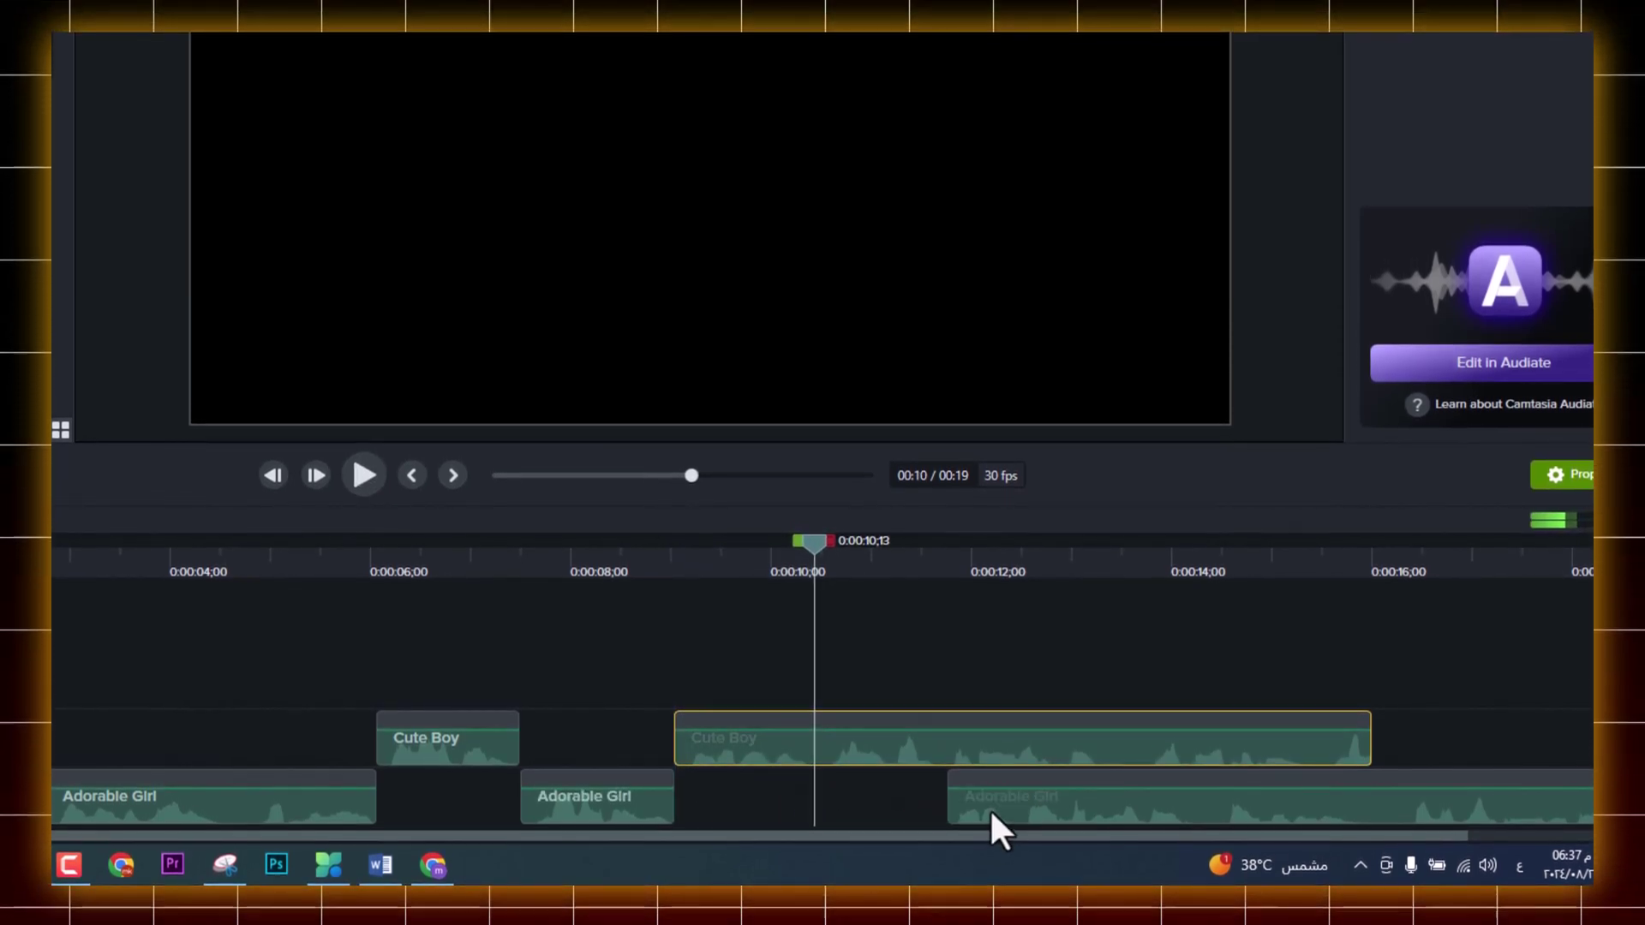
pyautogui.click(800, 553)
pyautogui.press('s')
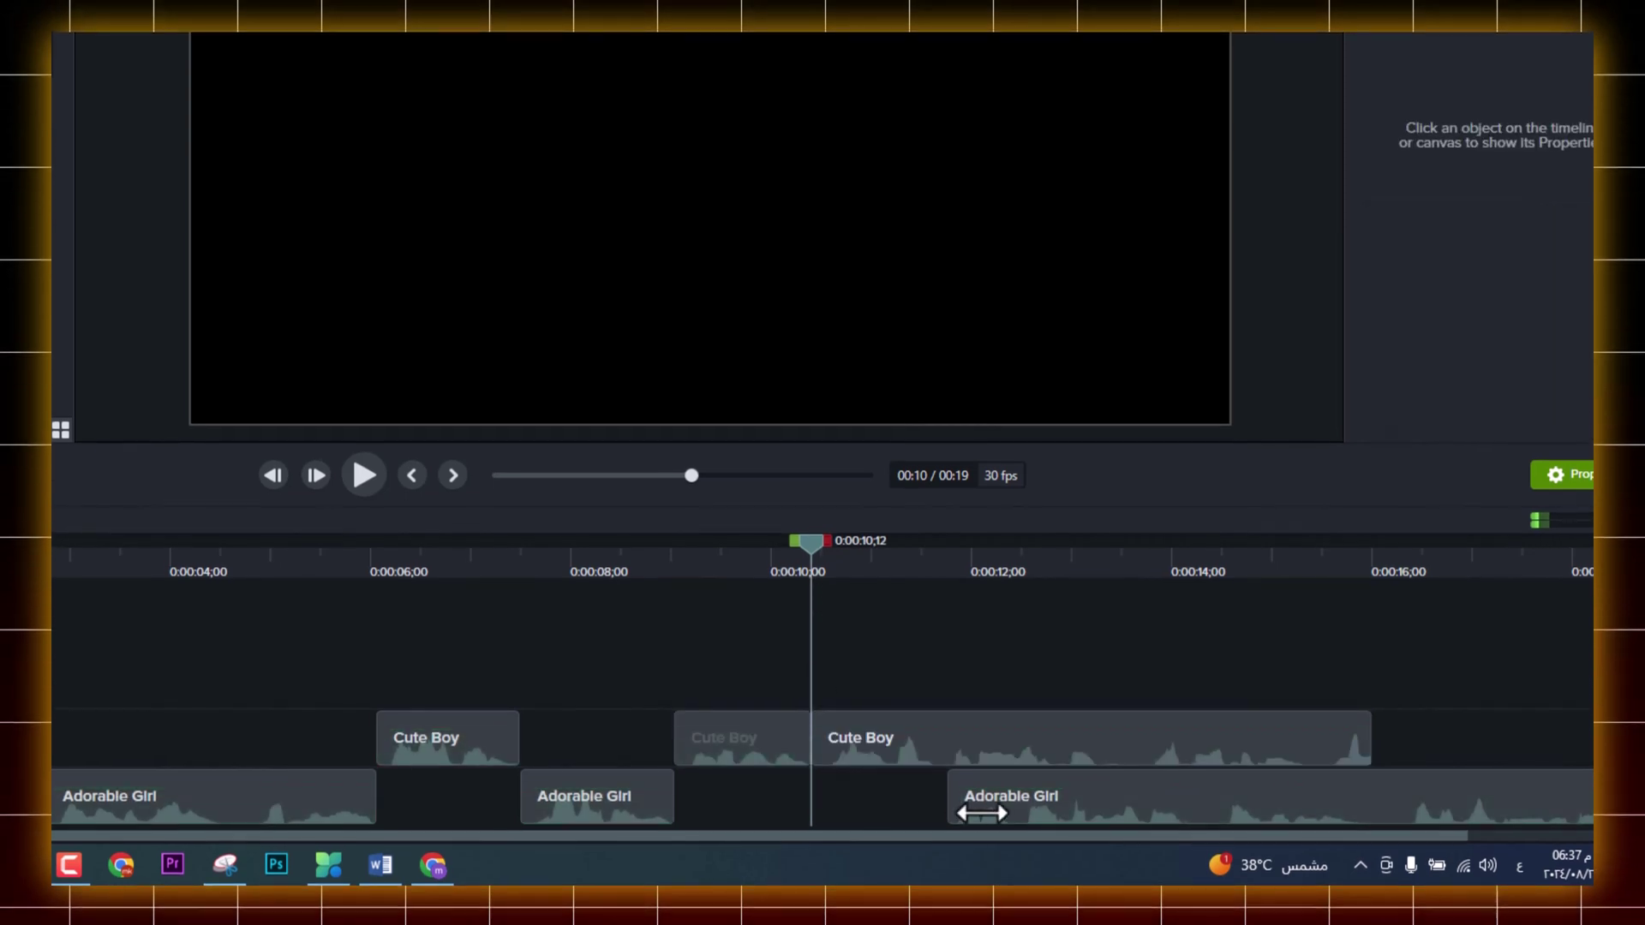
pyautogui.moveTo(1033, 801); pyautogui.dragTo(901, 808)
# Step: Move the last Cute Boy part along Track 2 to about 14.7 seconds and play the Adorable Girl part from 0:00:10;12
pyautogui.click(856, 754)
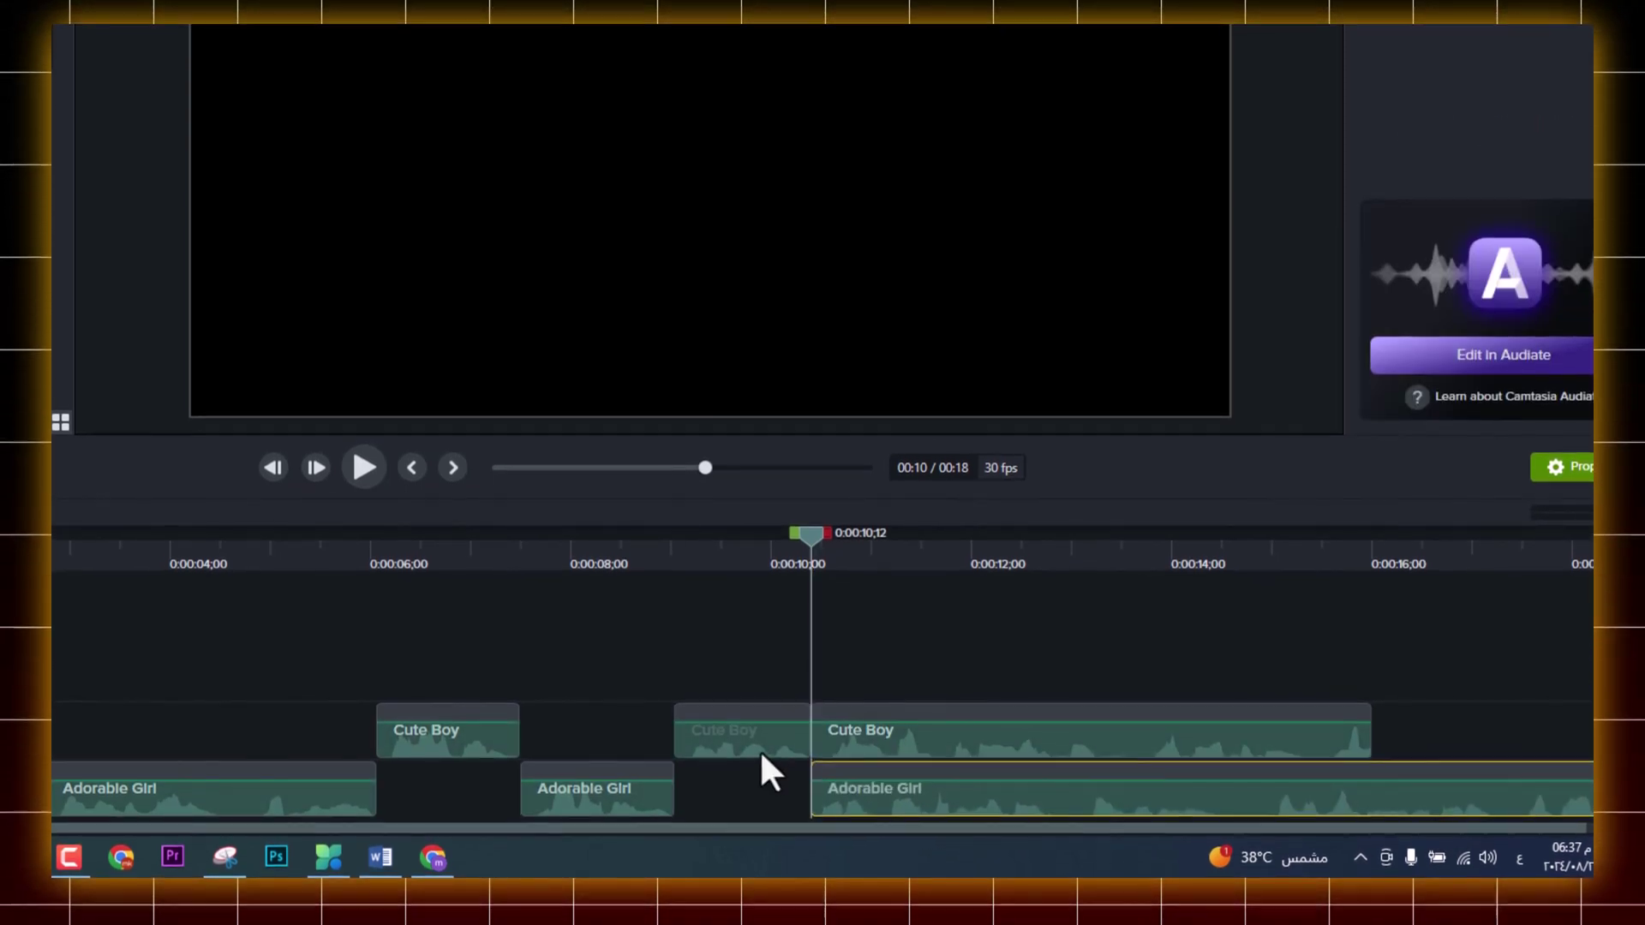
pyautogui.scroll(-2, 737, 749)
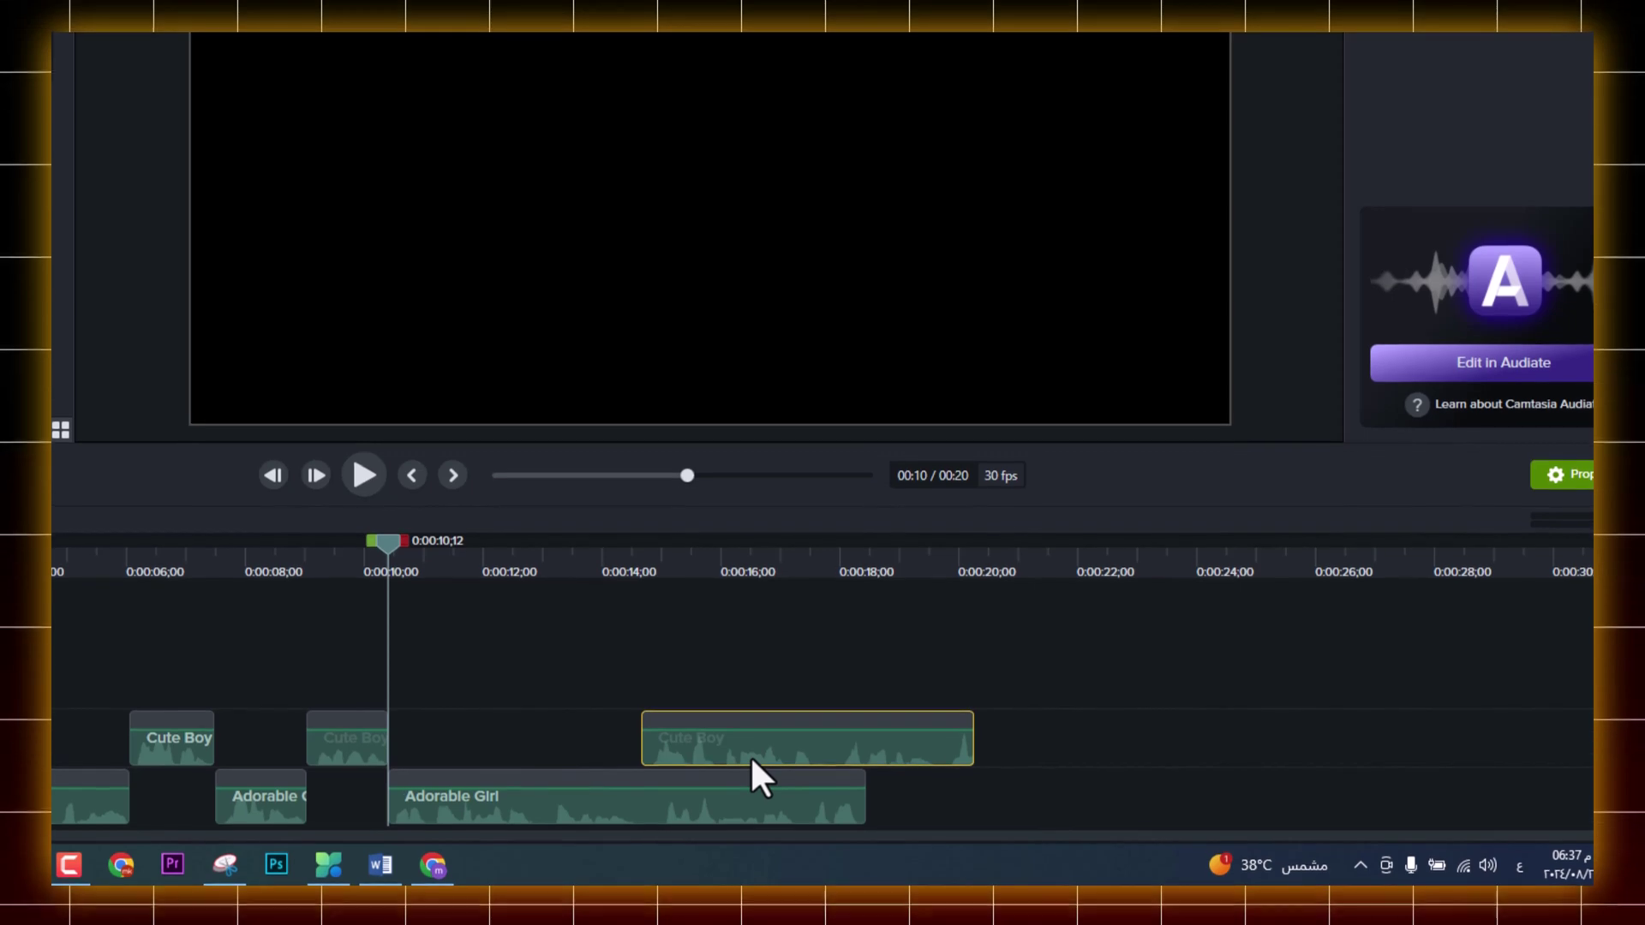
pyautogui.press('space')
pyautogui.press('space')
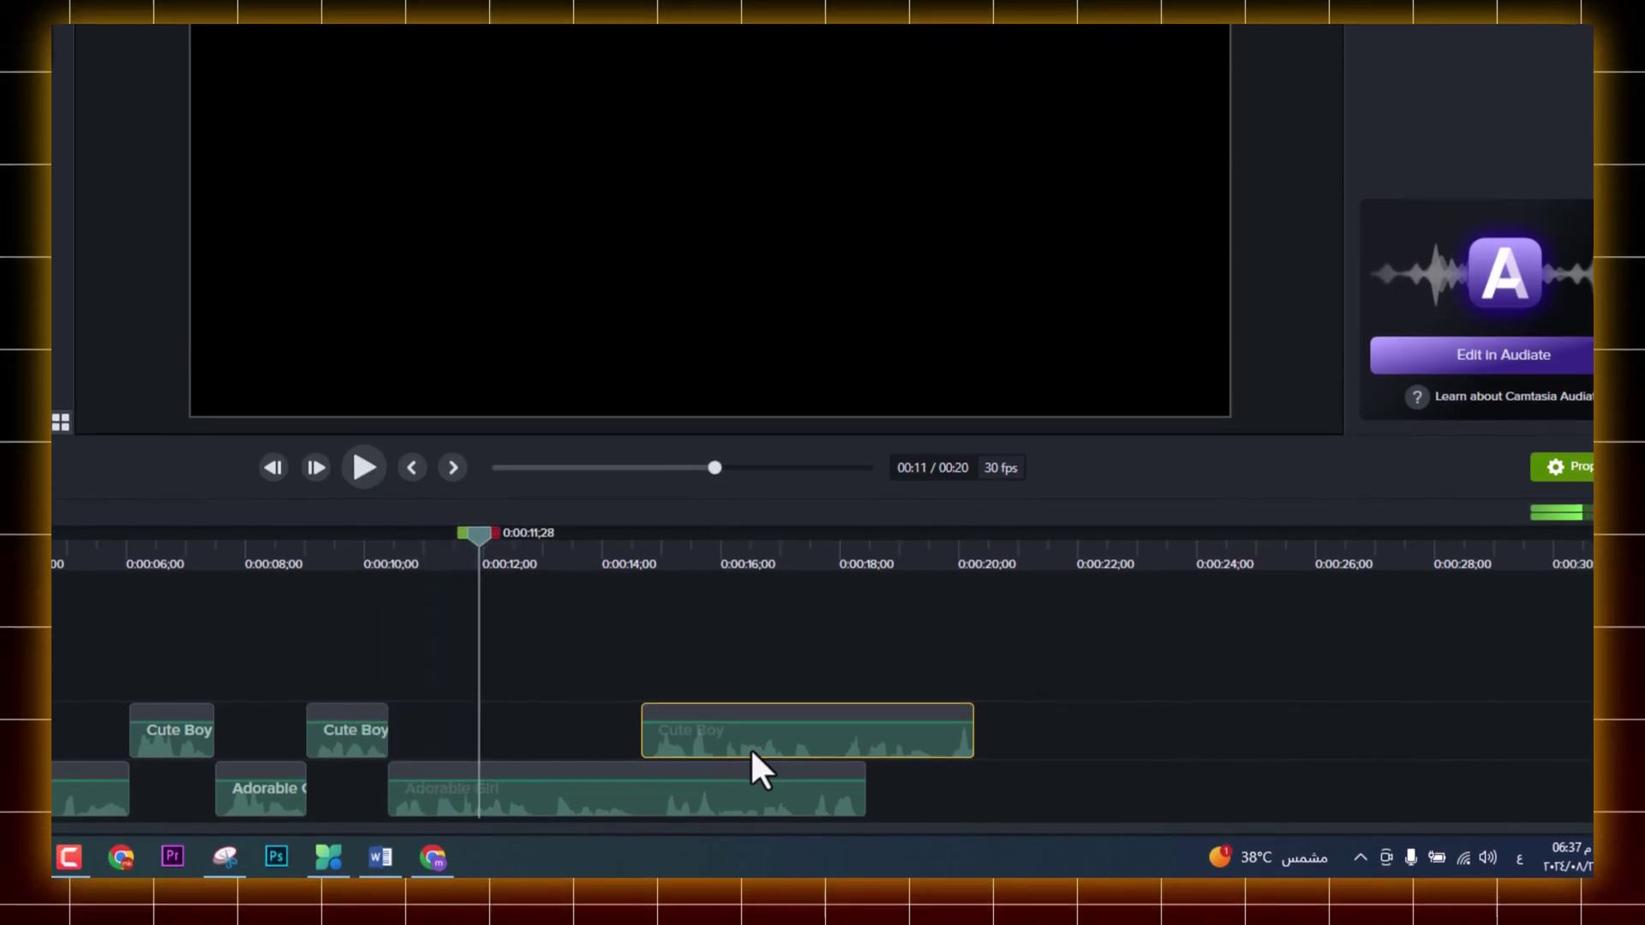
# Step: Extend the end of the Adorable Girl part that starts at 0:00:07;15 to about 9.7 seconds
pyautogui.scroll(4, 335, 720)
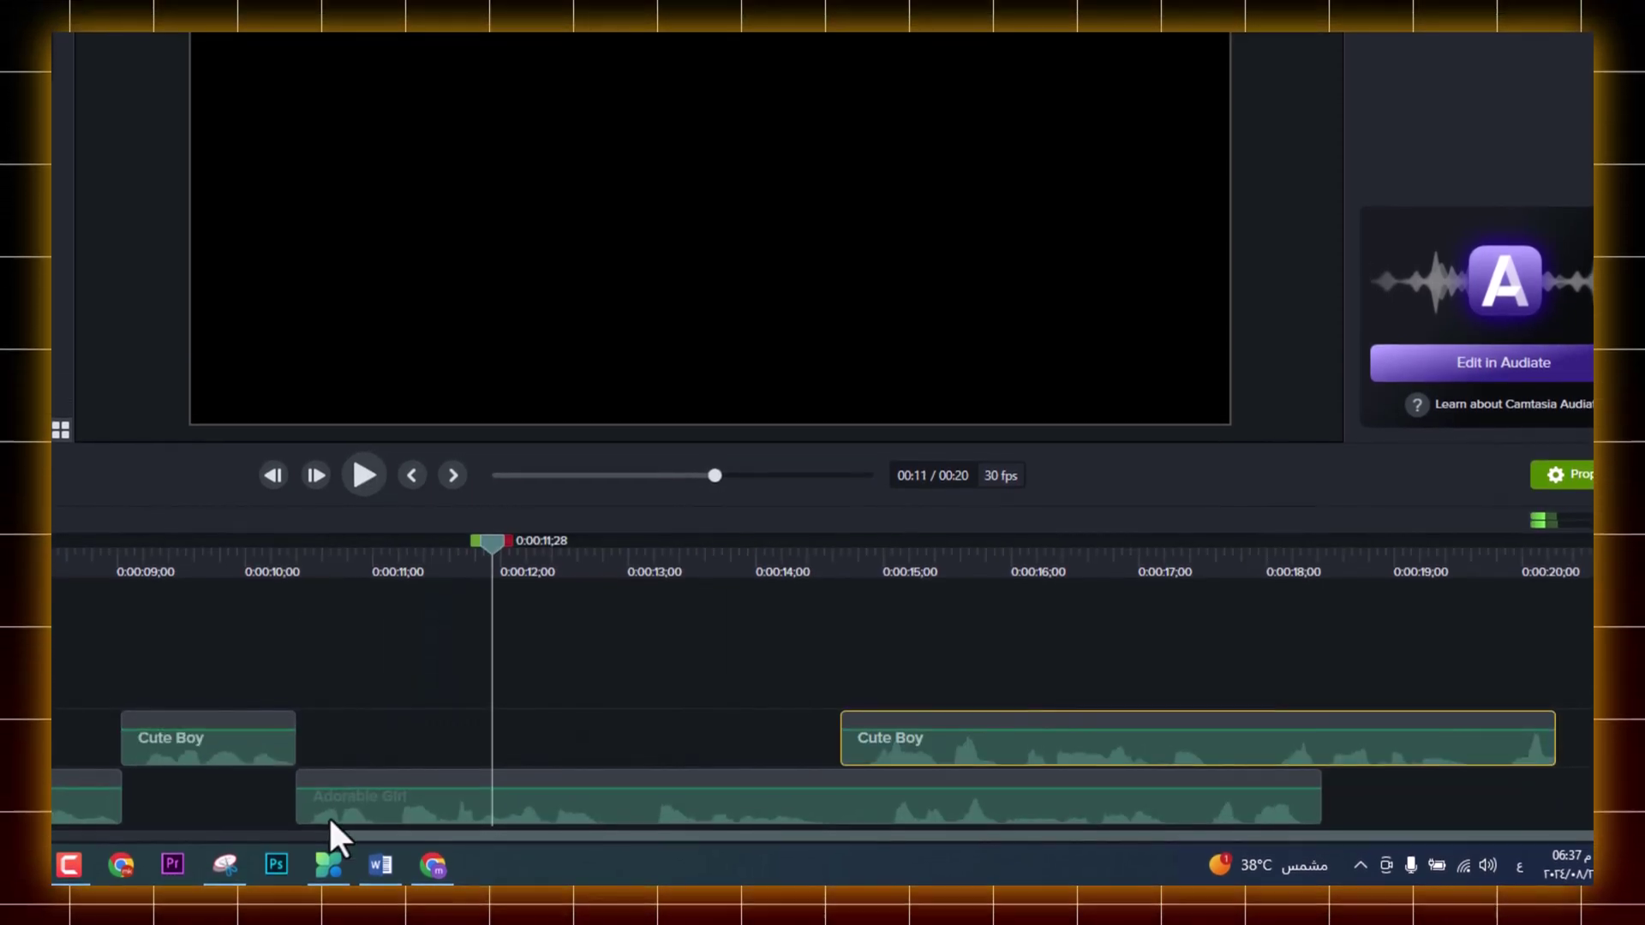
pyautogui.click(356, 810)
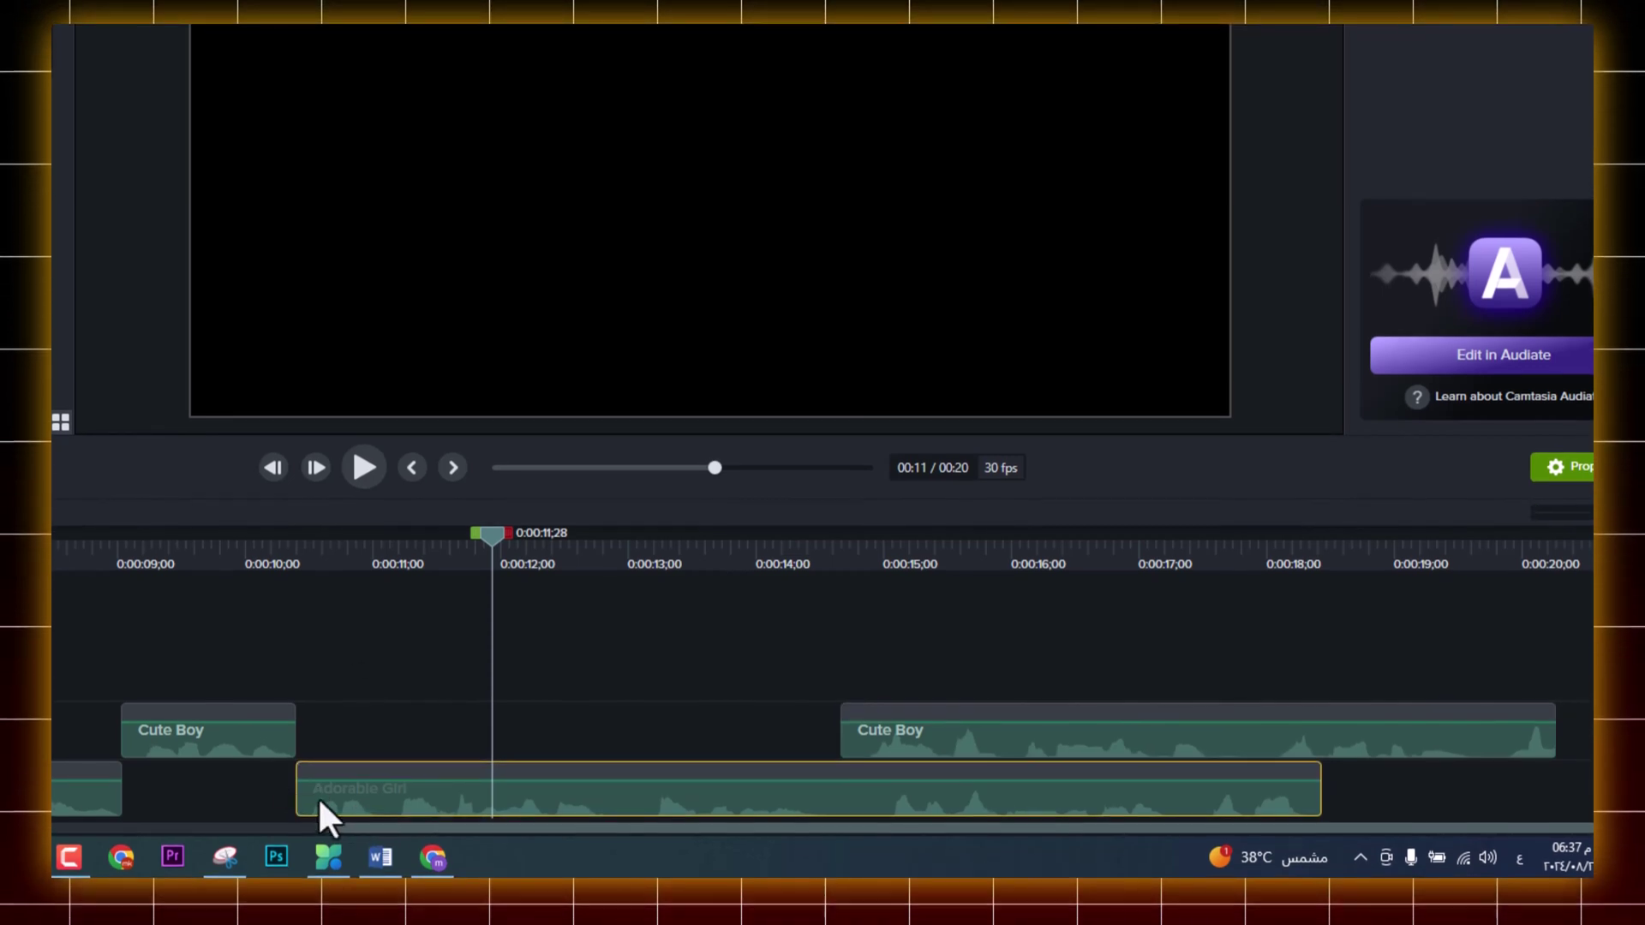
pyautogui.click(76, 553)
pyautogui.click(418, 818)
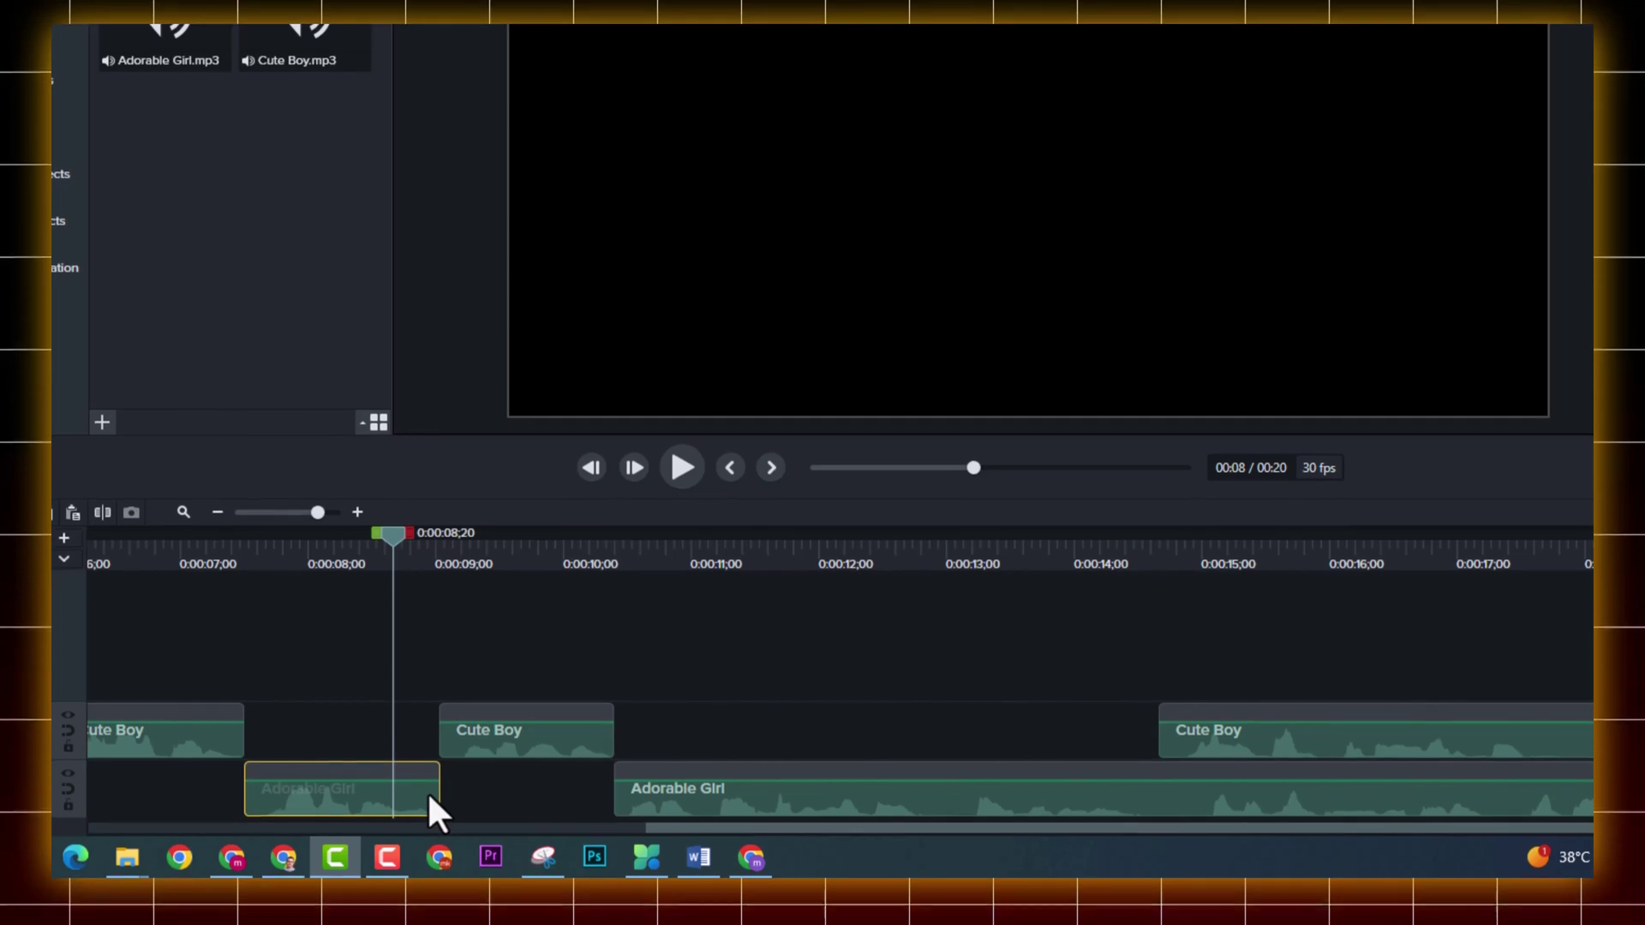
pyautogui.moveTo(441, 794); pyautogui.dragTo(525, 808)
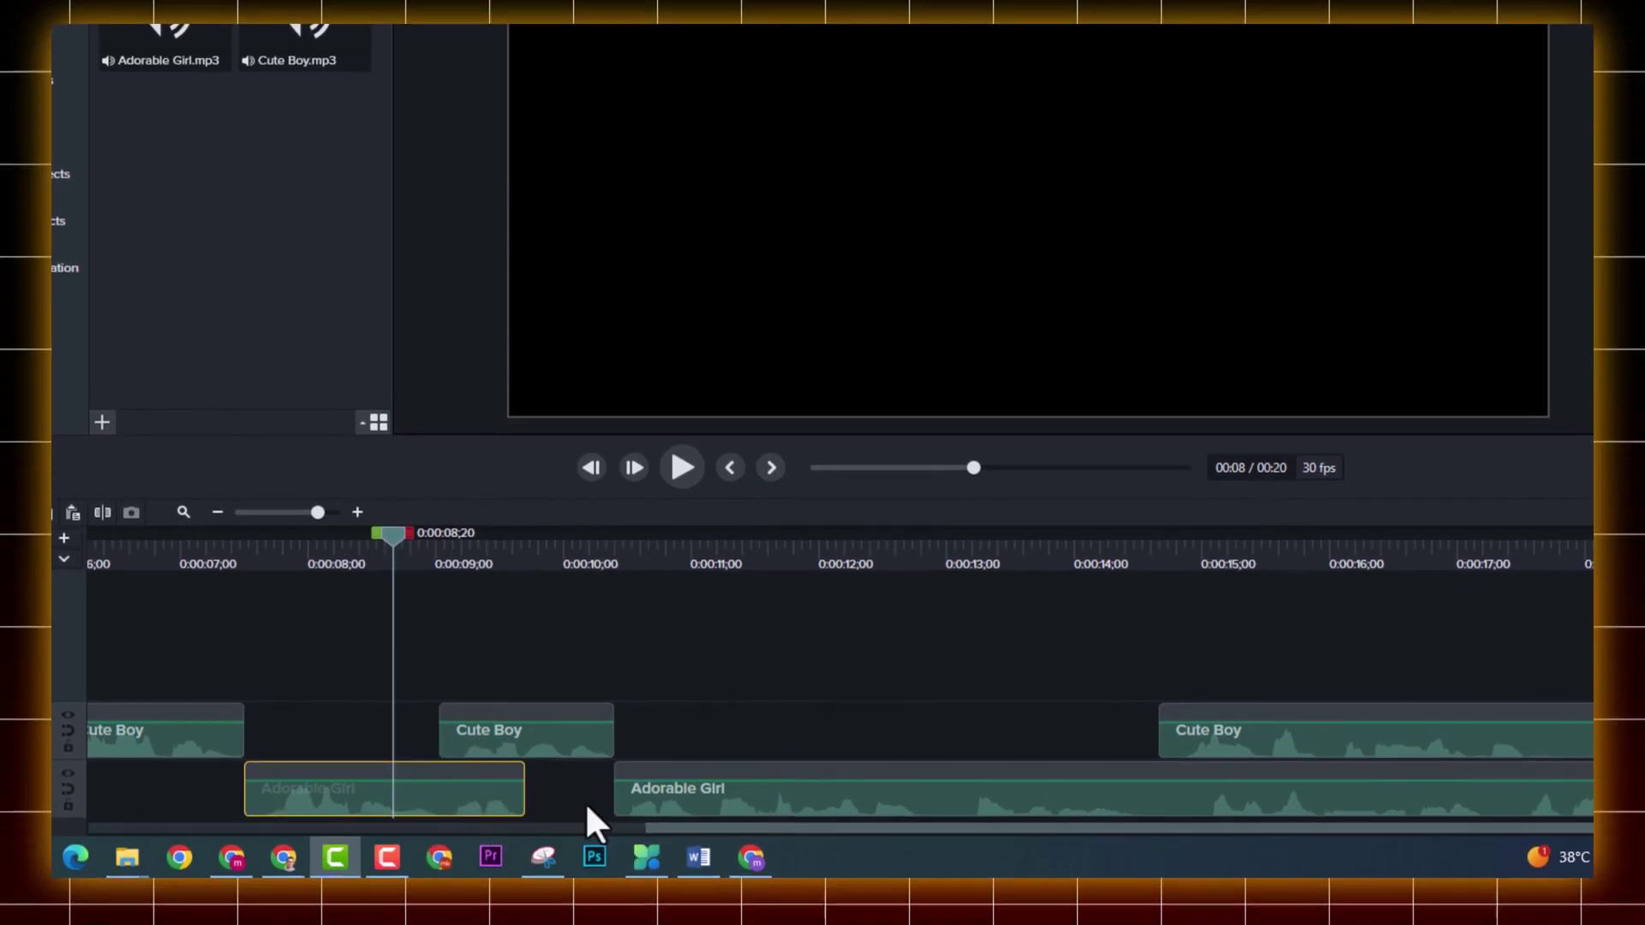
pyautogui.click(462, 793)
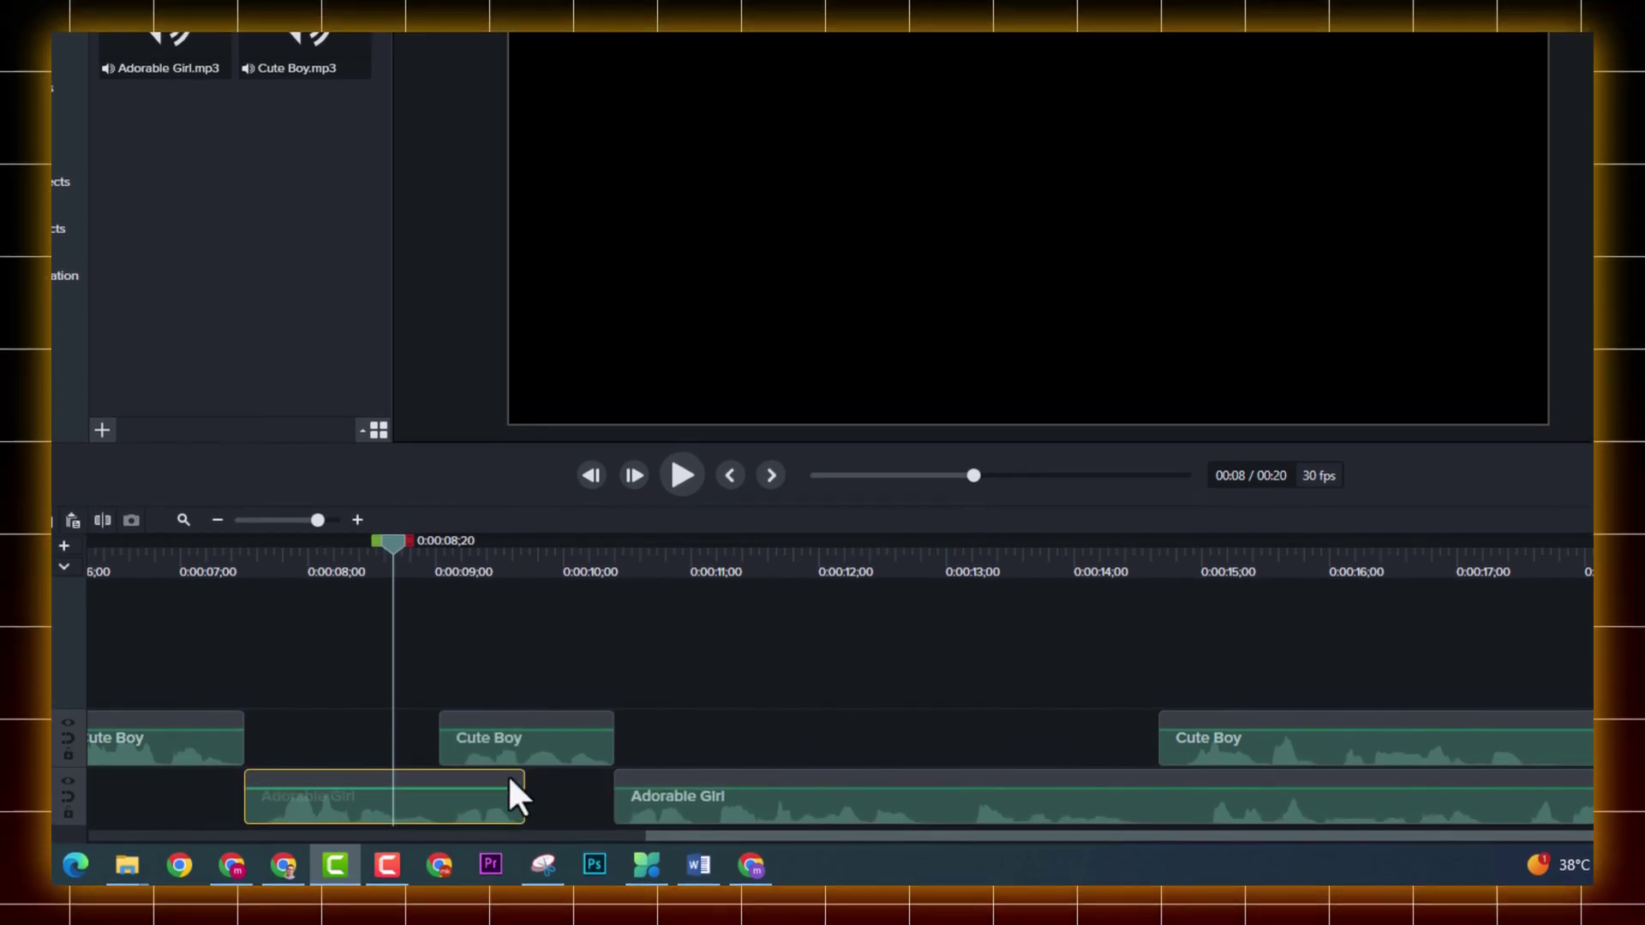
# Step: Place the next Cute Boy part at about 9.7 seconds and the last Adorable Girl part directly after it, playing the result
pyautogui.moveTo(562, 757); pyautogui.dragTo(593, 757)
pyautogui.press('space')
pyautogui.press('space')
pyautogui.moveTo(666, 804); pyautogui.dragTo(732, 805)
pyautogui.press('space')
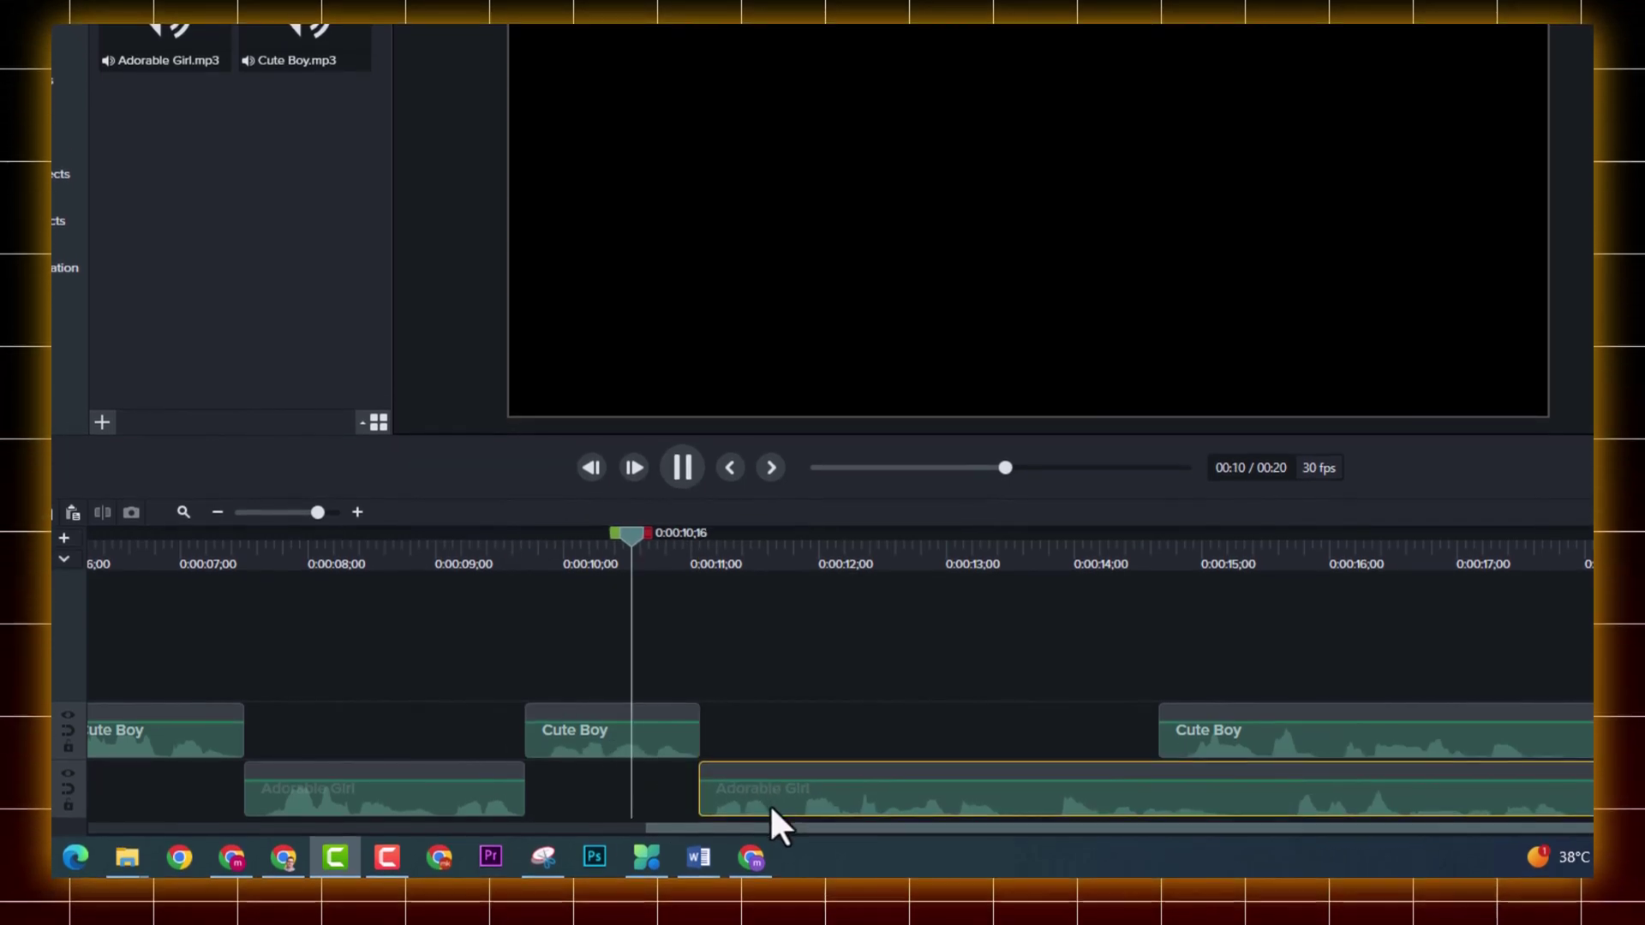
pyautogui.press('space')
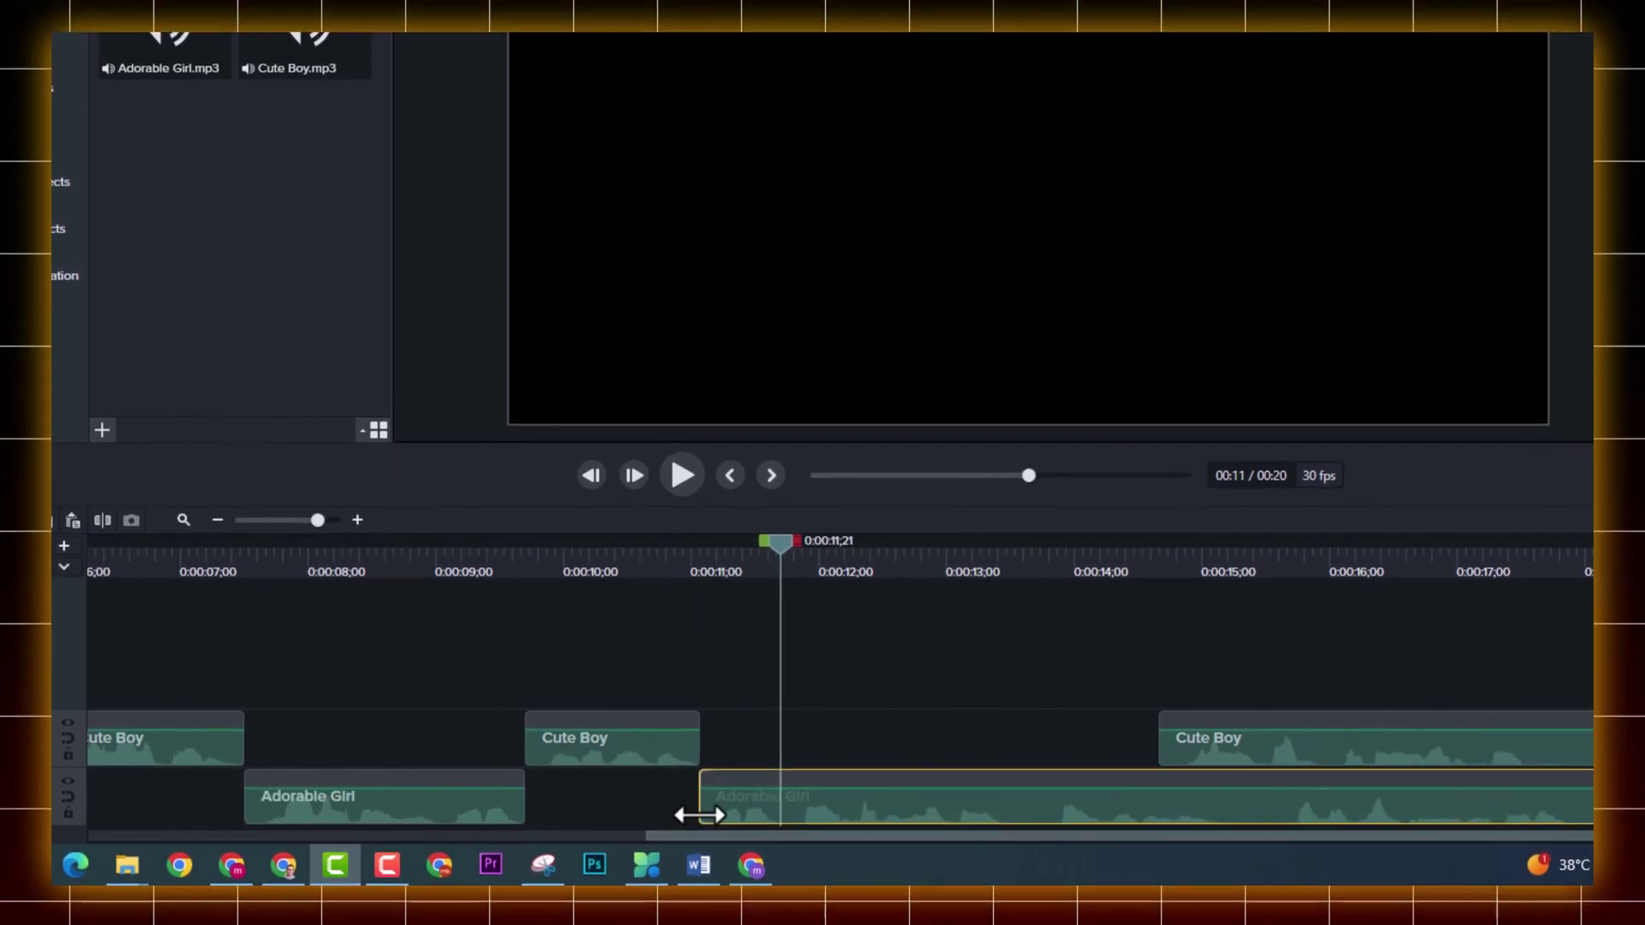
# Step: Split the last Adorable Girl part at 0:00:12;25 and move the last Cute Boy part to start there
pyautogui.moveTo(699, 809); pyautogui.dragTo(752, 802)
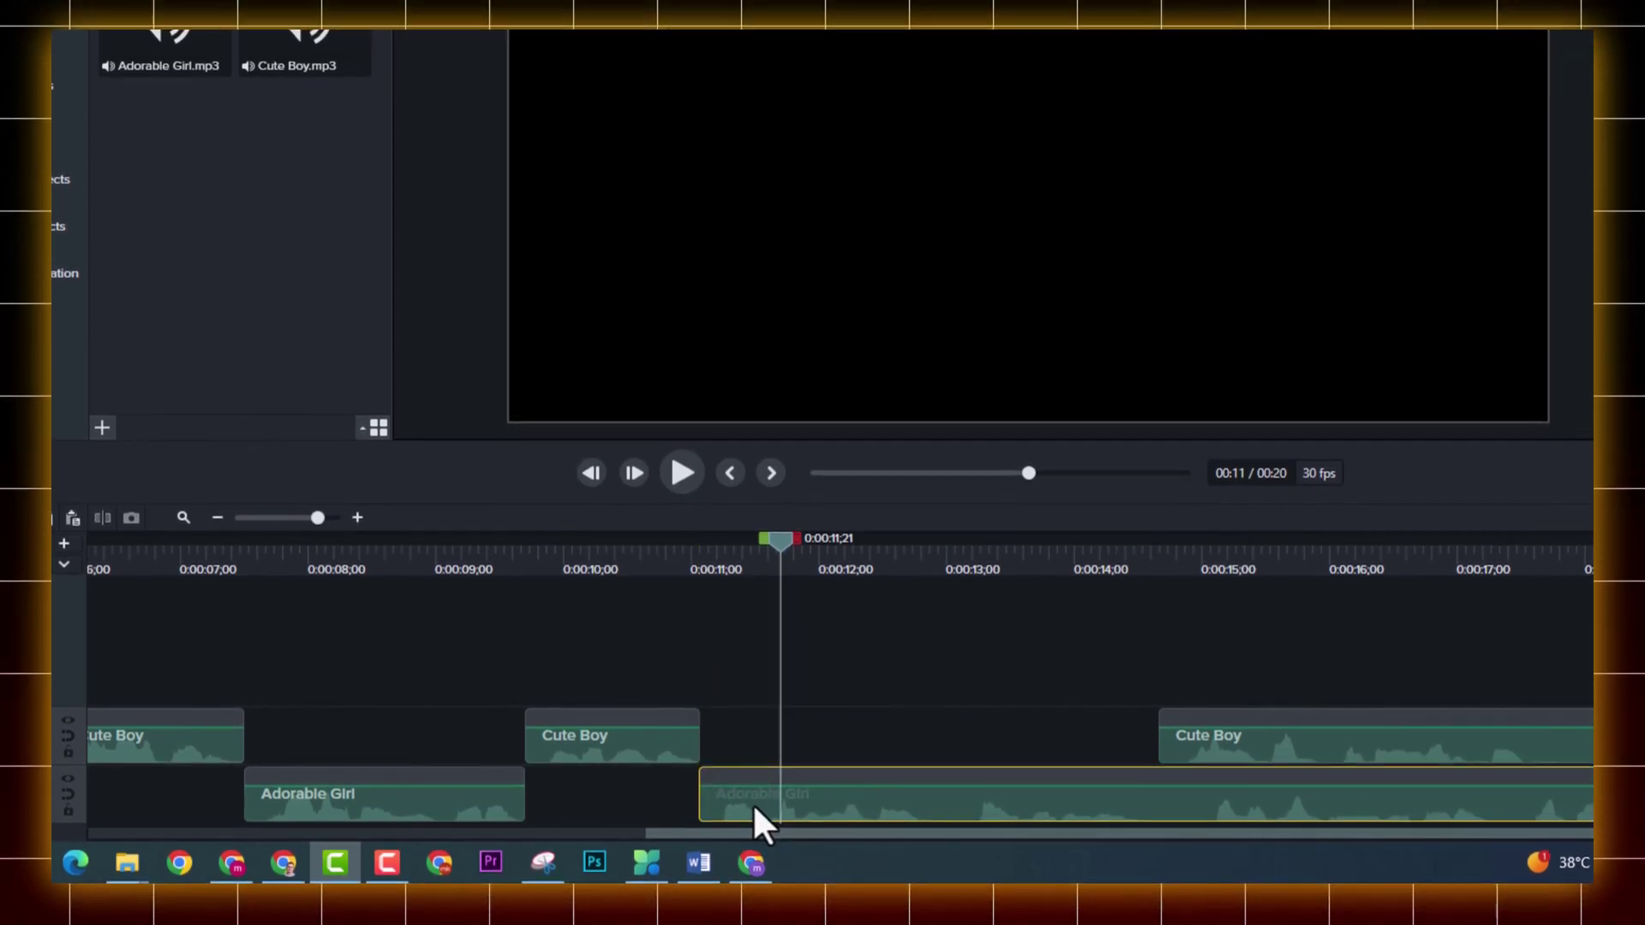
pyautogui.click(694, 563)
pyautogui.press('space')
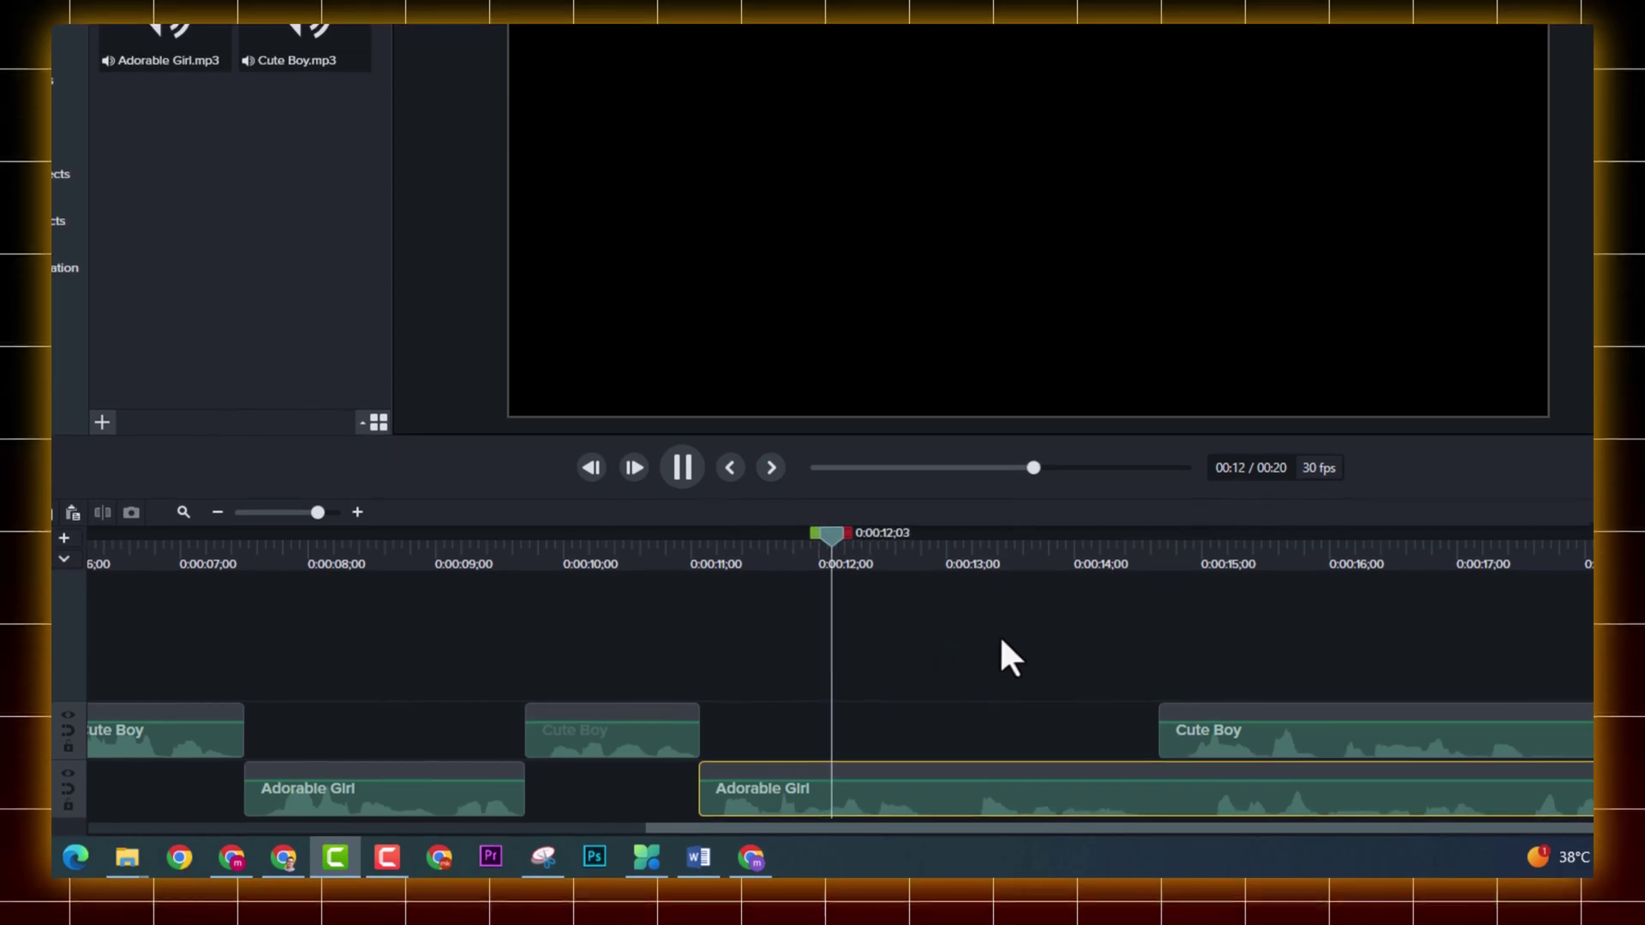
pyautogui.press('space')
pyautogui.press('s')
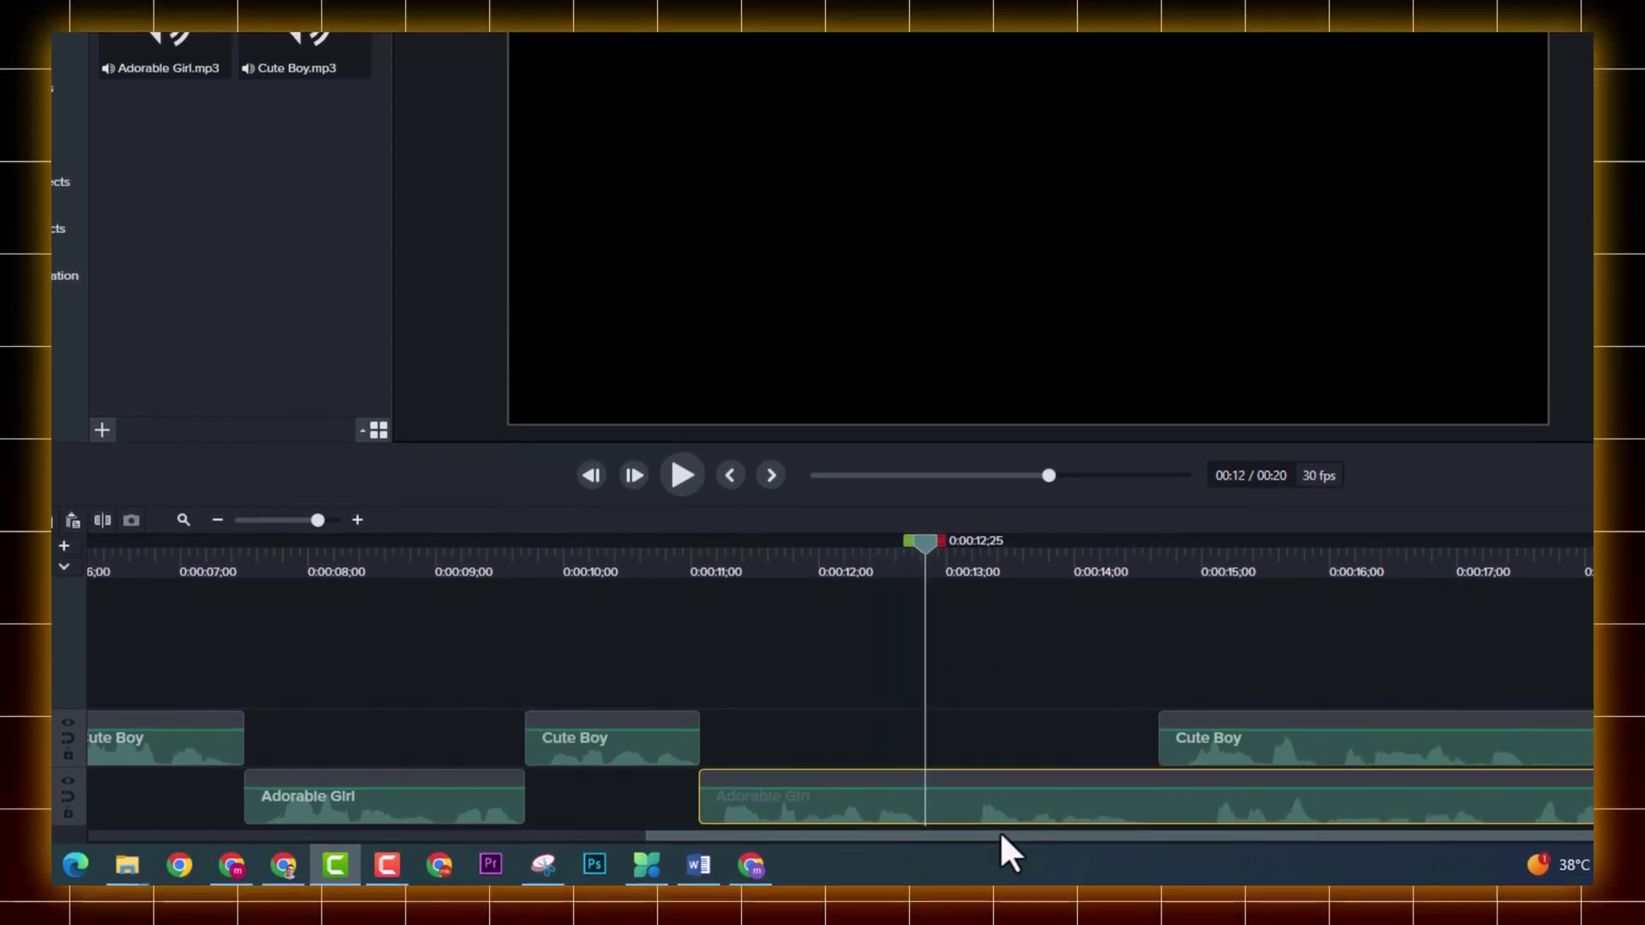
pyautogui.moveTo(979, 807); pyautogui.dragTo(1108, 809)
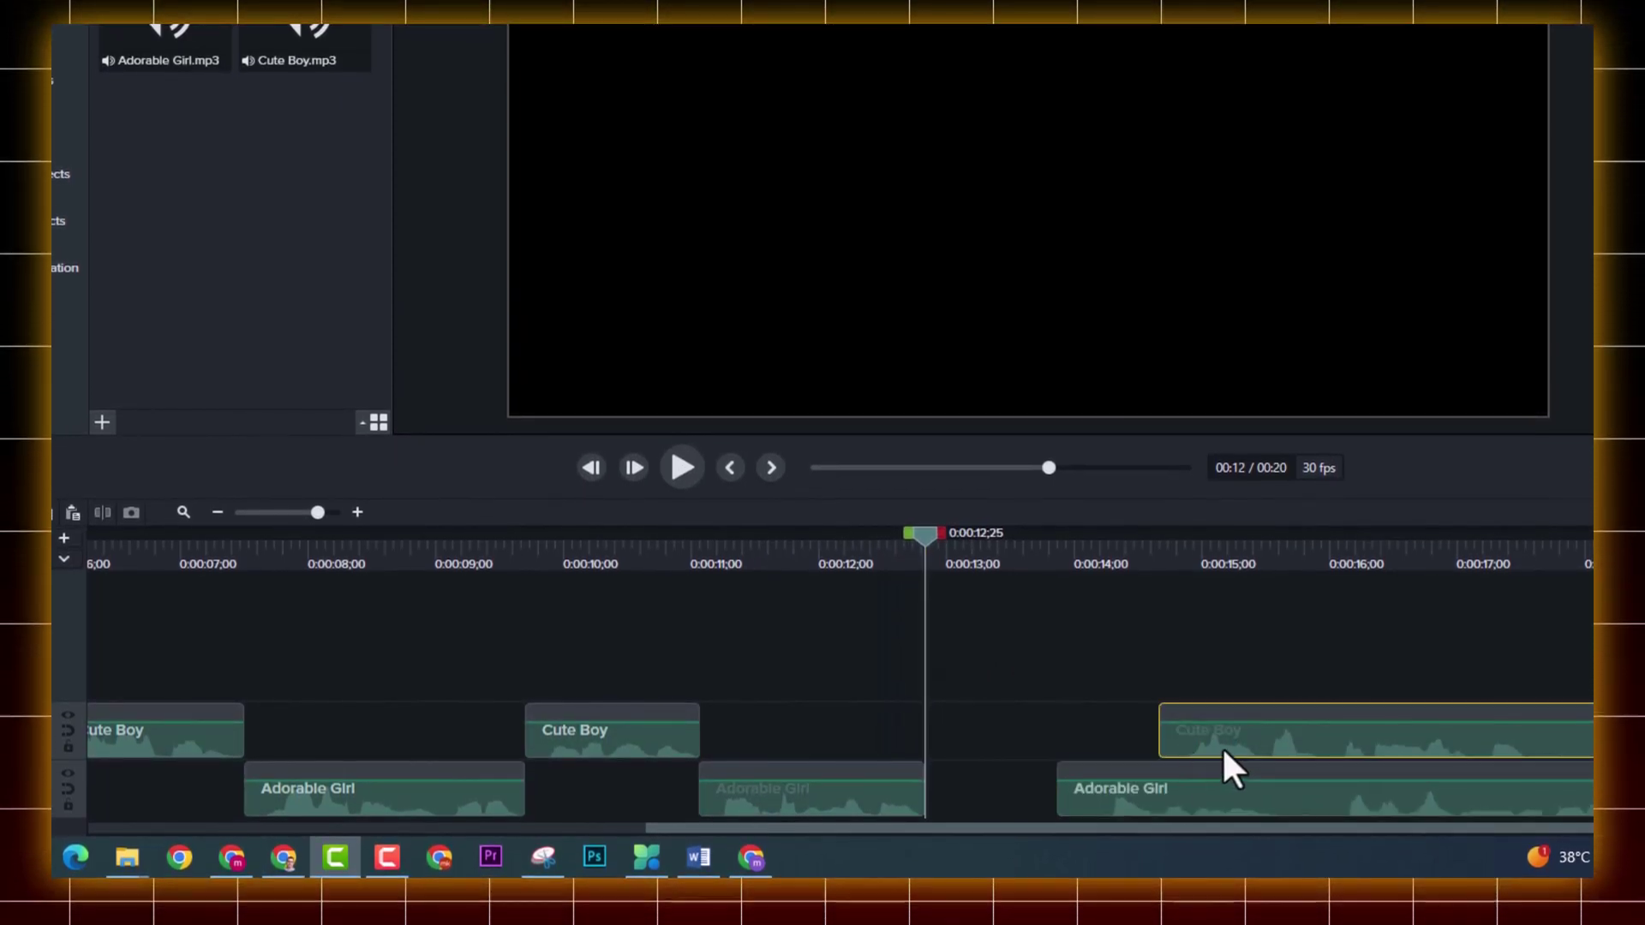
pyautogui.moveTo(1222, 747); pyautogui.dragTo(970, 752)
# Step: Play the last Cute Boy part and move the last Adorable Girl part to start at 0:00:14;04
pyautogui.press('space')
pyautogui.click(1117, 810)
pyautogui.press('space')
pyautogui.moveTo(1118, 807); pyautogui.dragTo(1278, 807)
pyautogui.press('space')
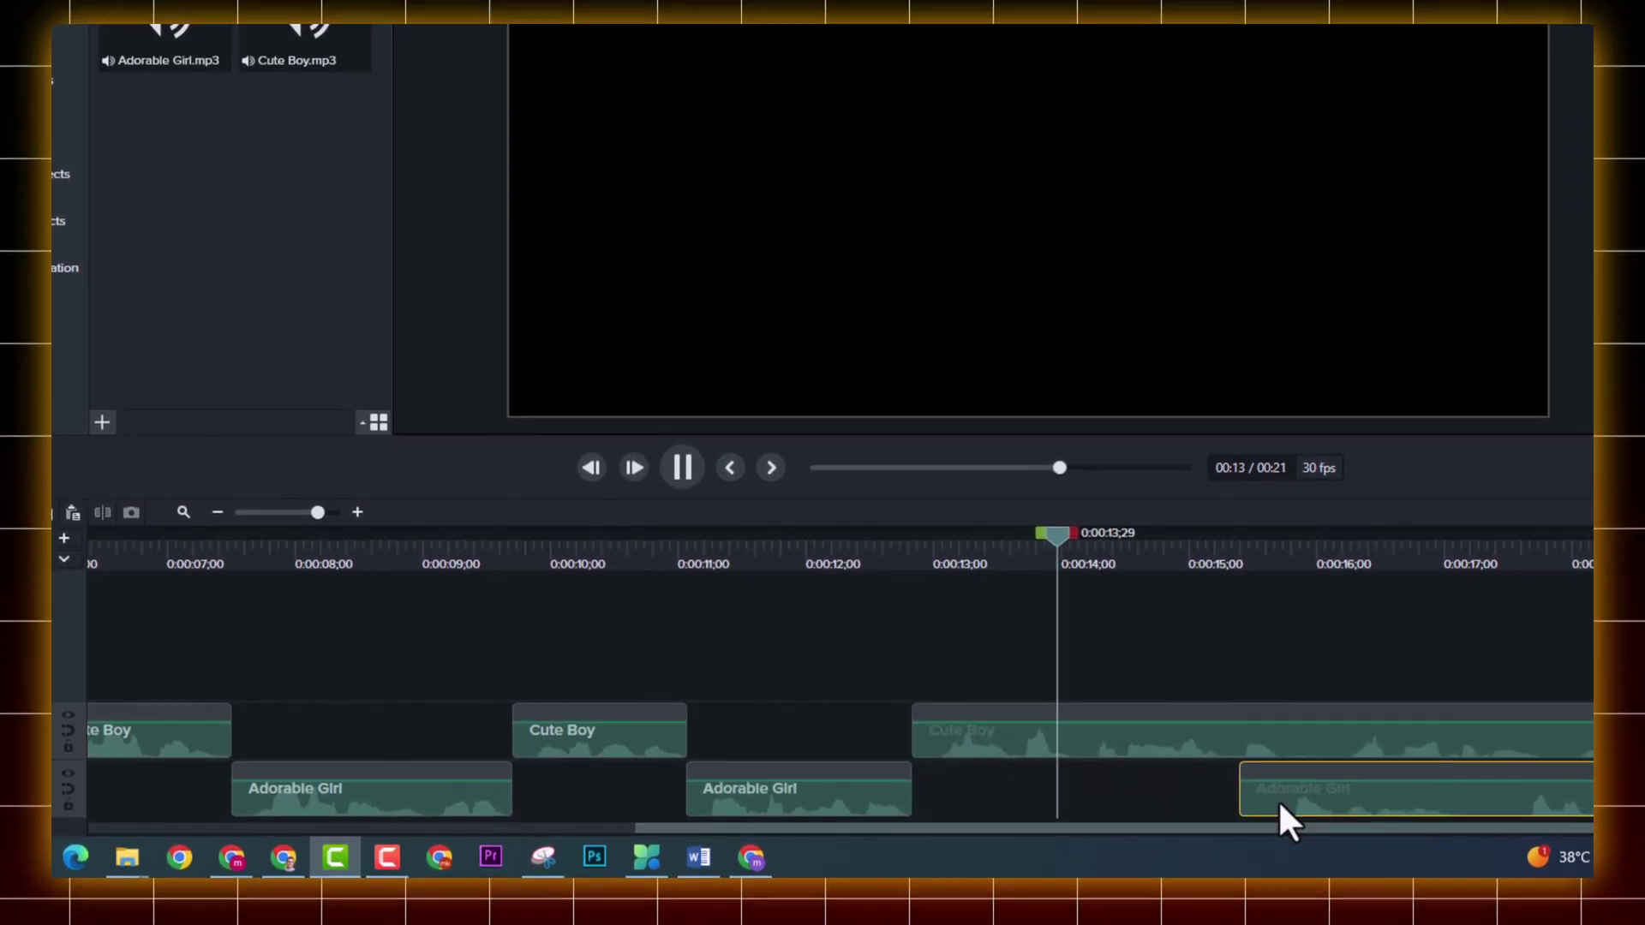
pyautogui.press('space')
pyautogui.moveTo(1278, 803); pyautogui.dragTo(1117, 809)
# Step: Split the last Cute Boy part at 0:00:14;04 and move the remainder along Track 2 to about 15.9 seconds
pyautogui.click(1048, 553)
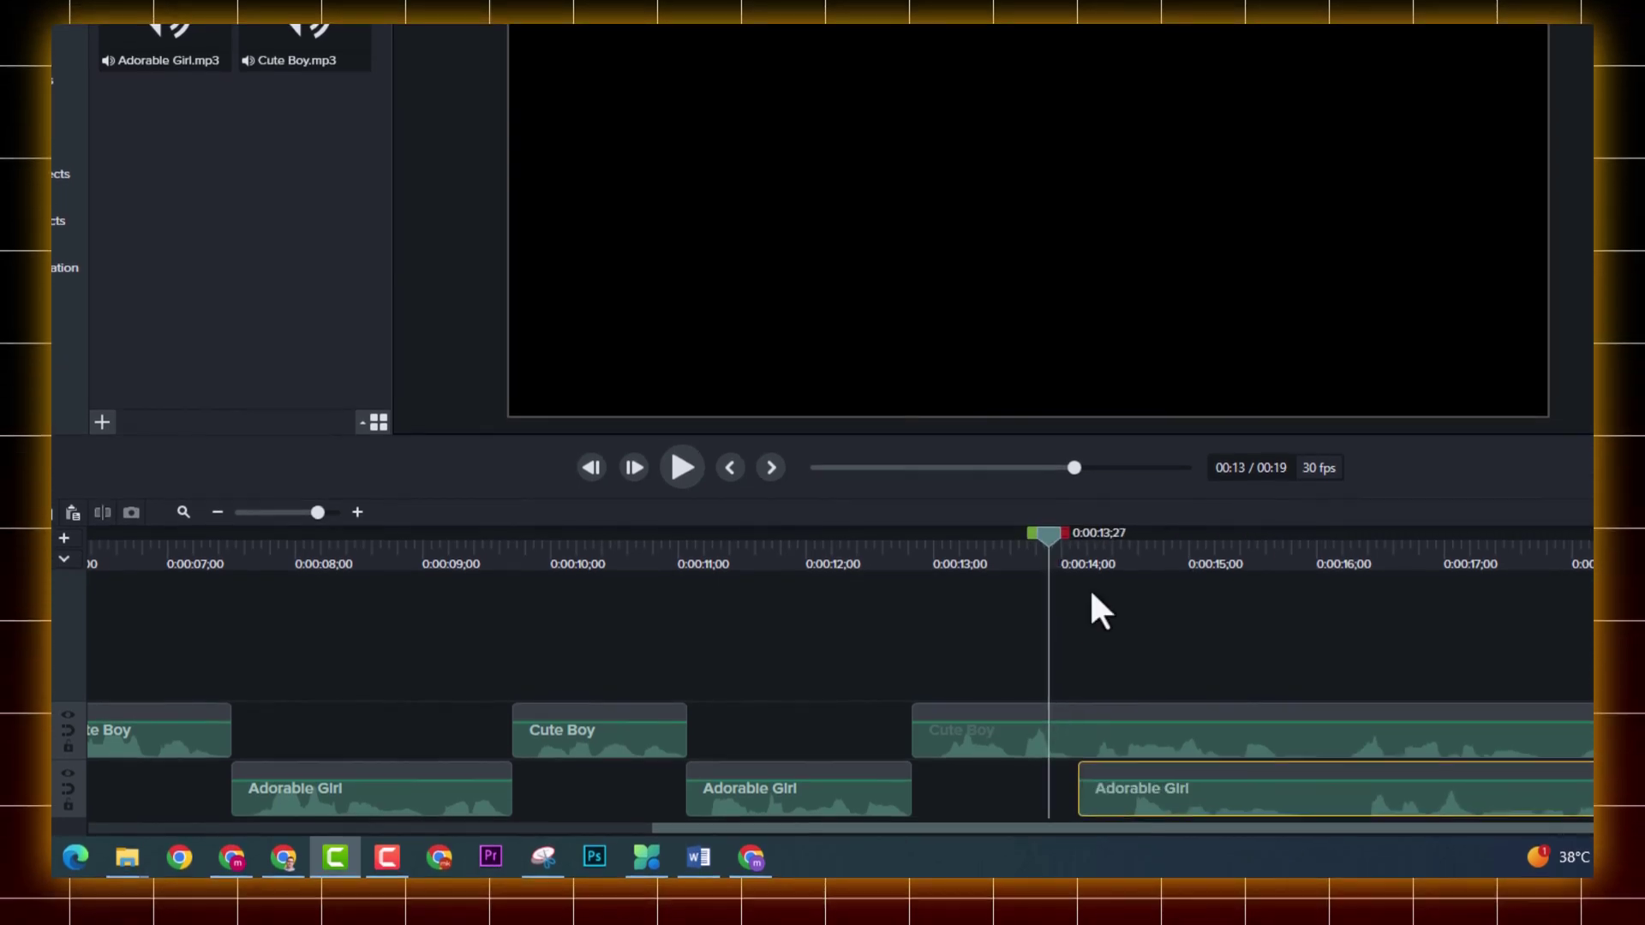
pyautogui.click(1130, 750)
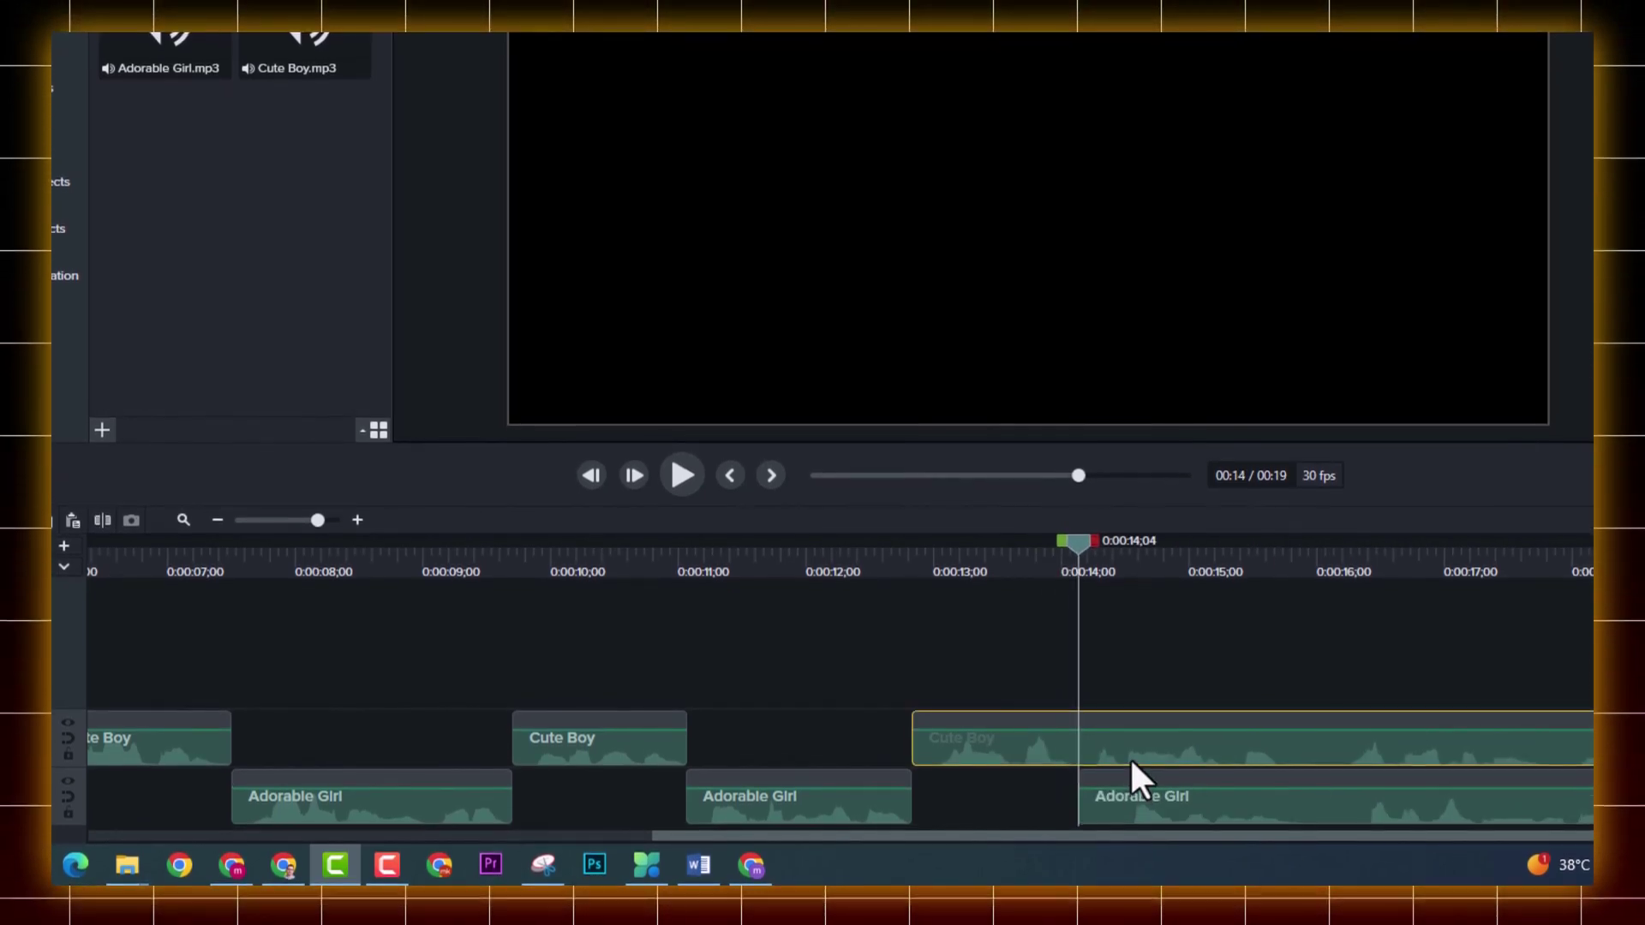
pyautogui.press('s')
pyautogui.moveTo(1131, 742); pyautogui.dragTo(1343, 726)
pyautogui.scroll(-1, 1160, 743)
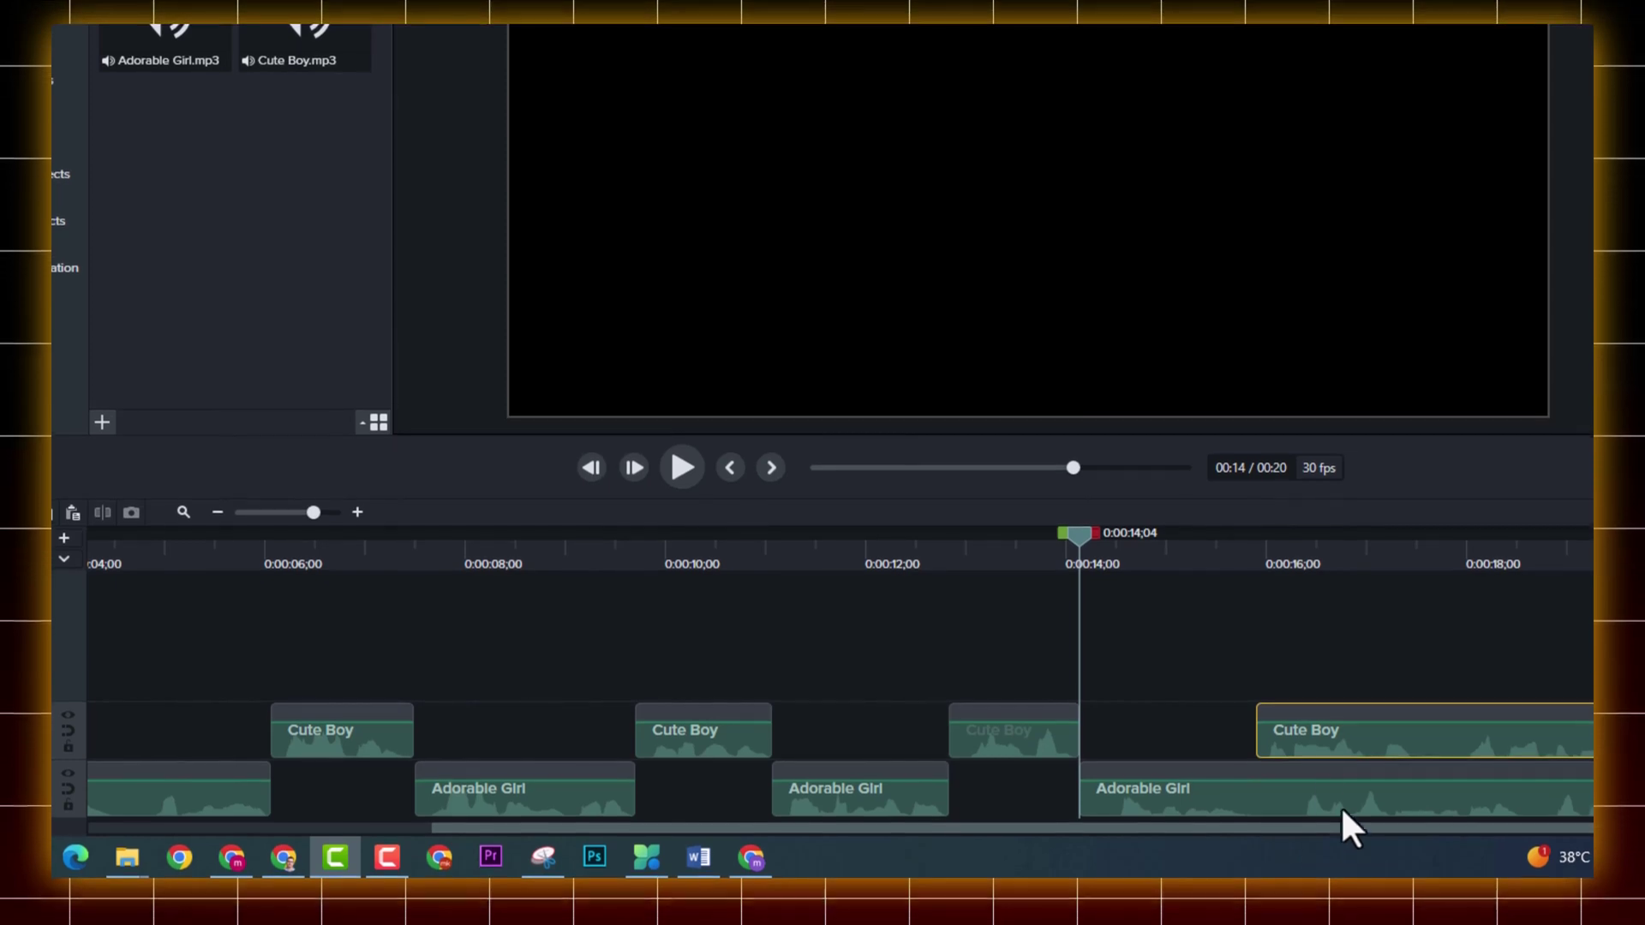
pyautogui.scroll(1, 1256, 787)
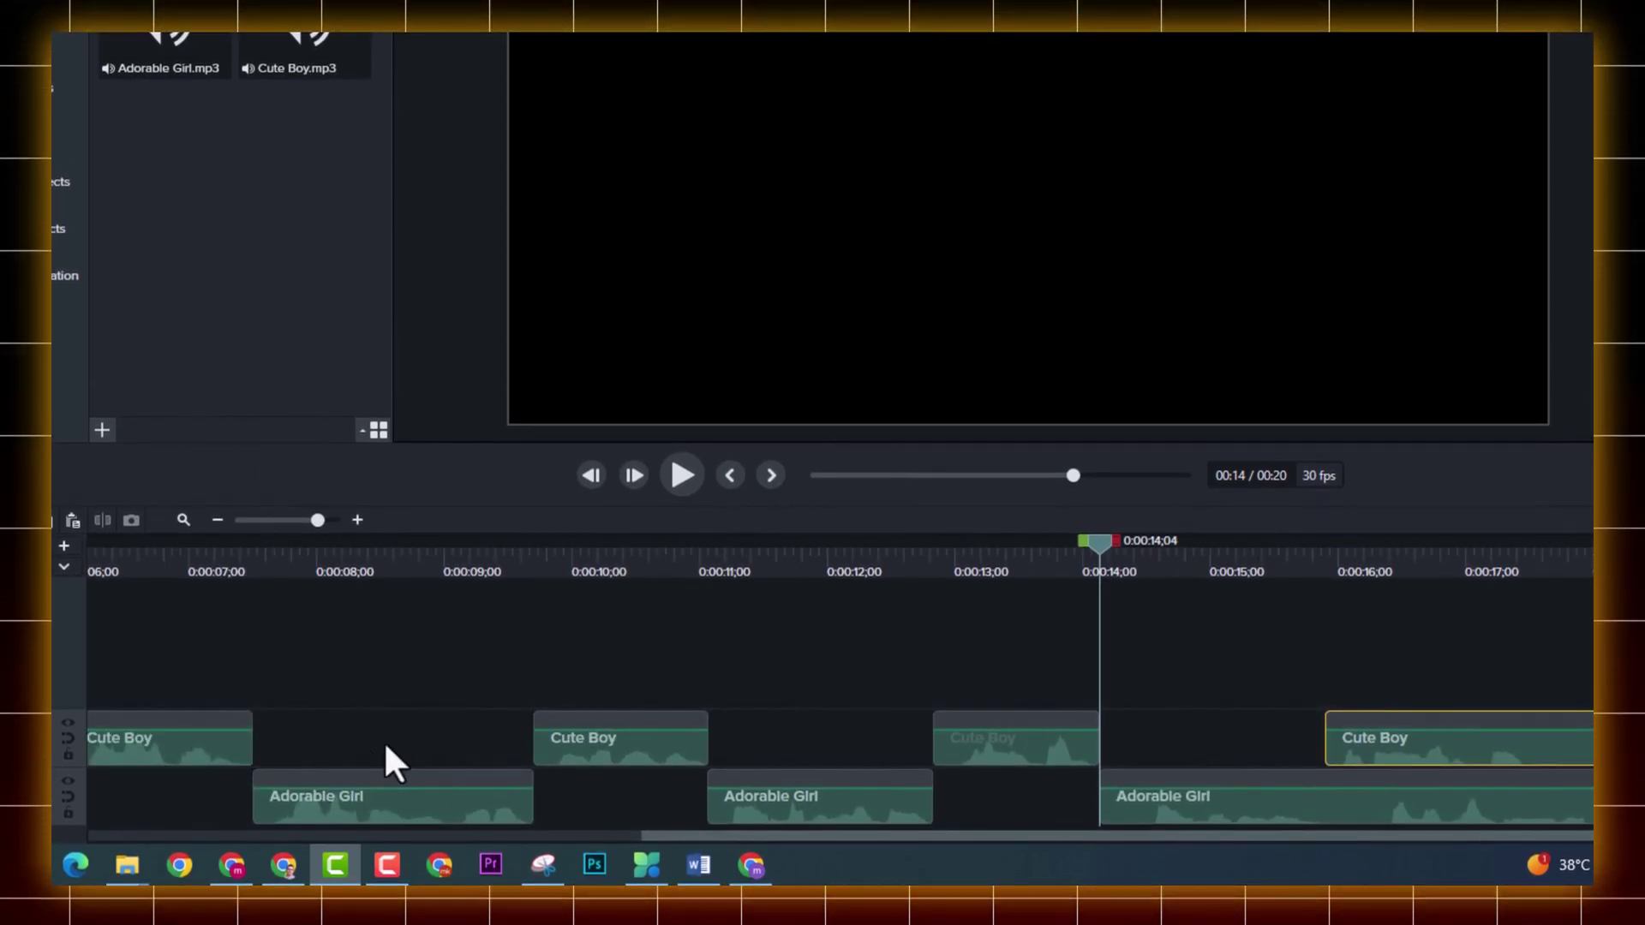
pyautogui.click(1043, 744)
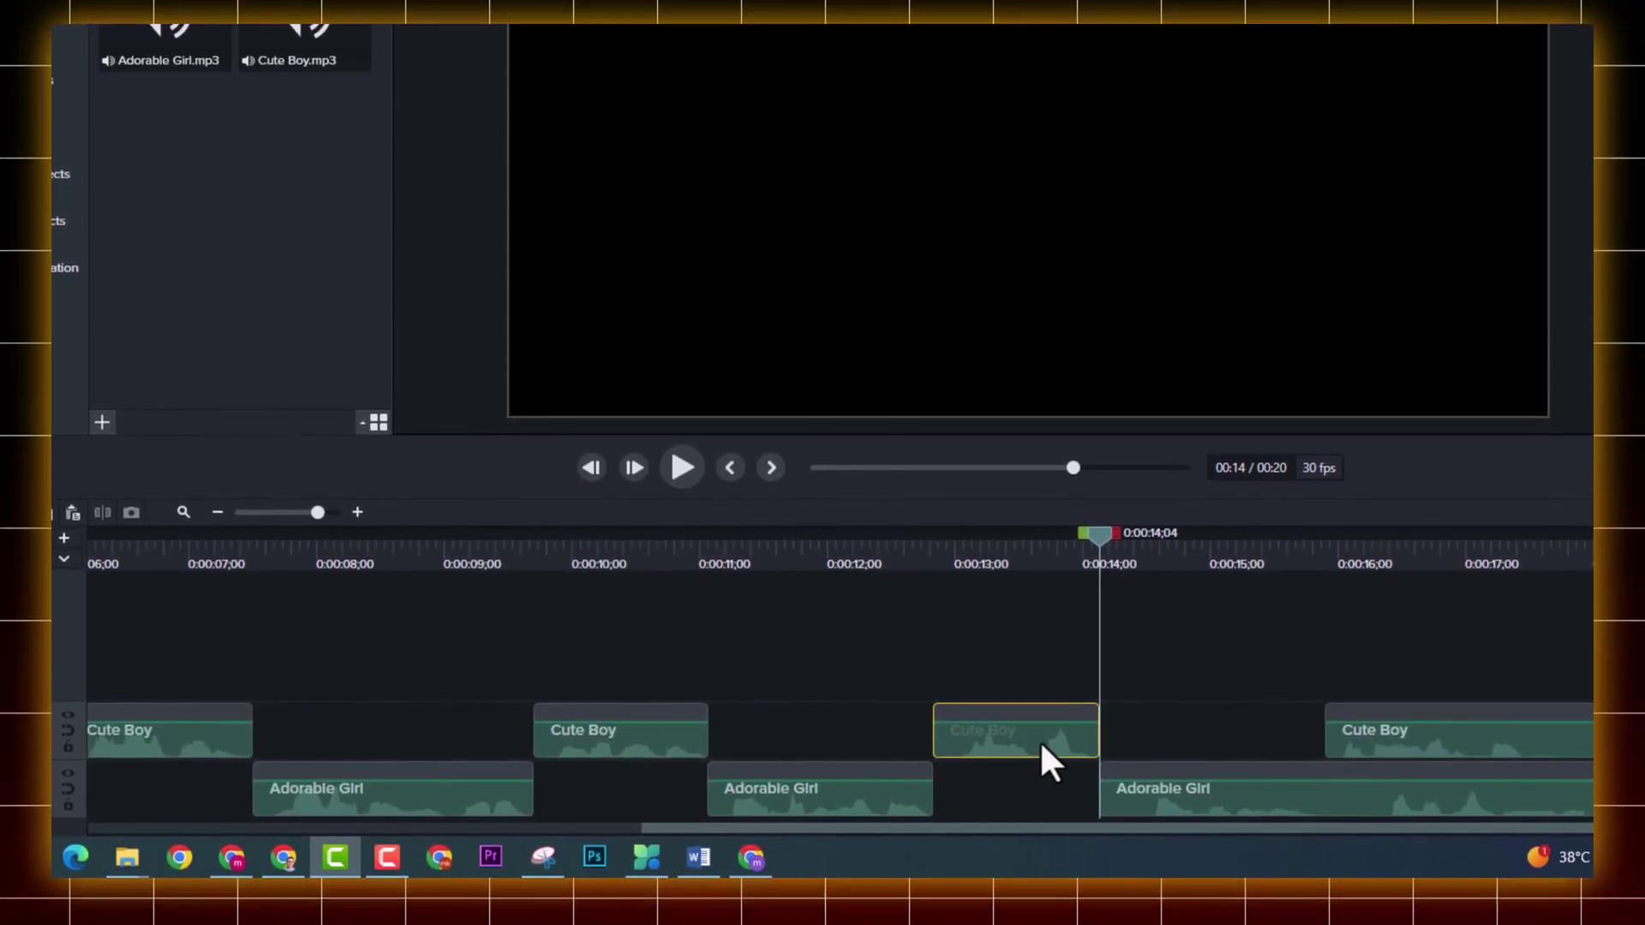
pyautogui.click(1380, 738)
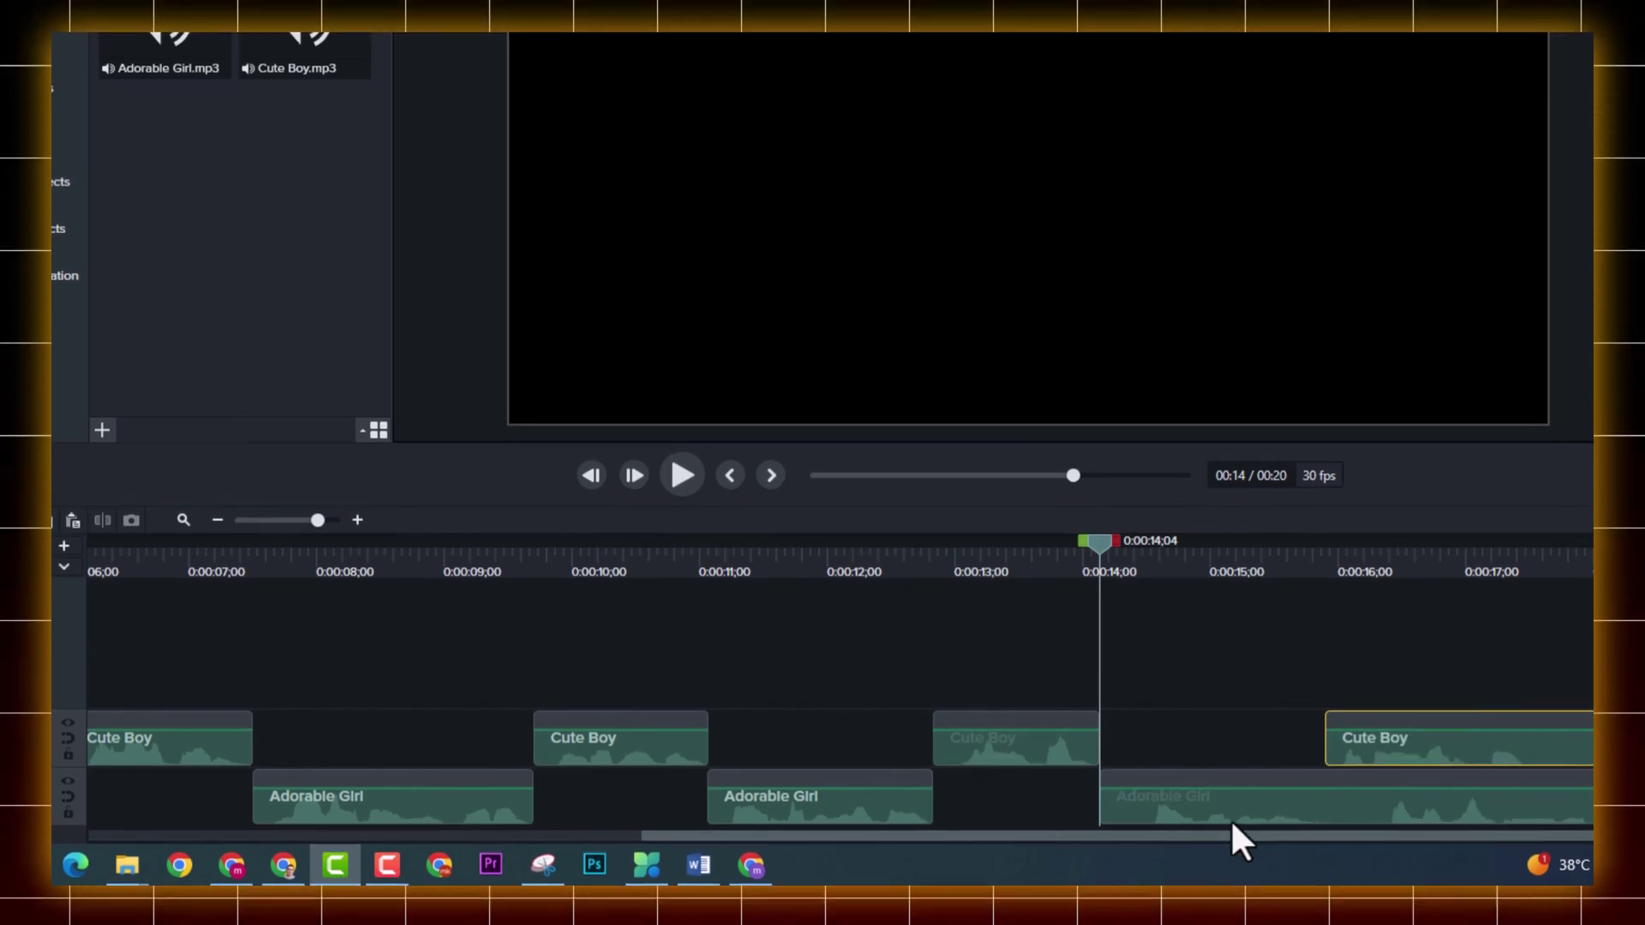
pyautogui.click(1201, 812)
pyautogui.scroll(-1, 1063, 810)
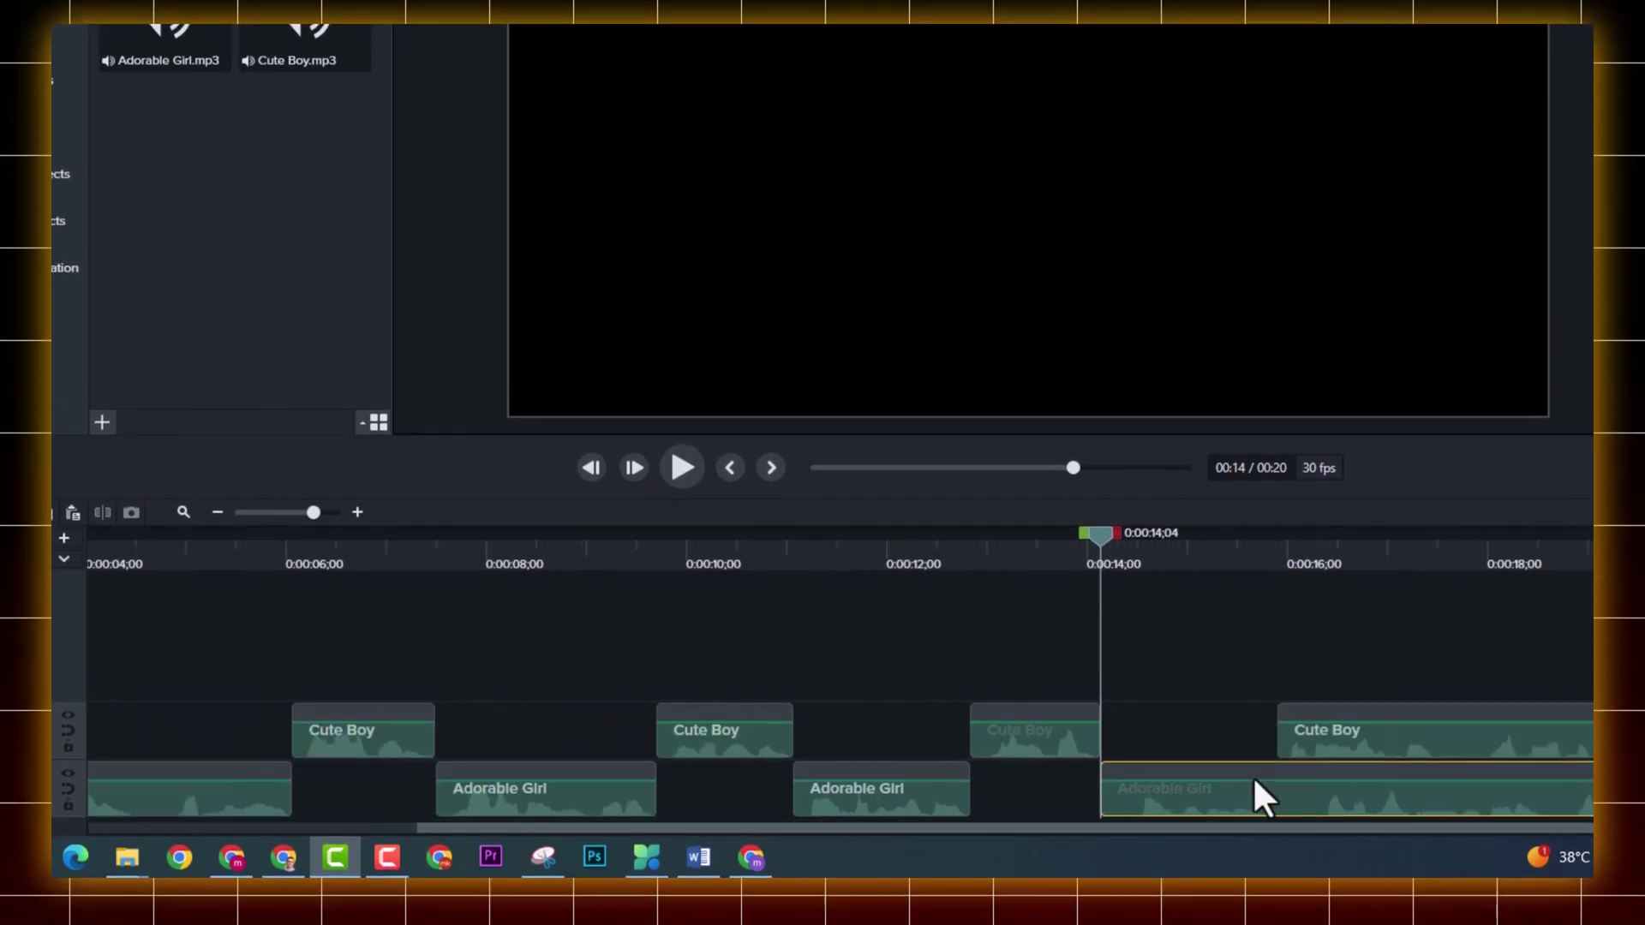
# Step: Play the last Adorable Girl part, split it at 0:00:15;27 and move the remainder along Track 1 to about 17.6 seconds
pyautogui.scroll(2, 1285, 786)
pyautogui.press('space')
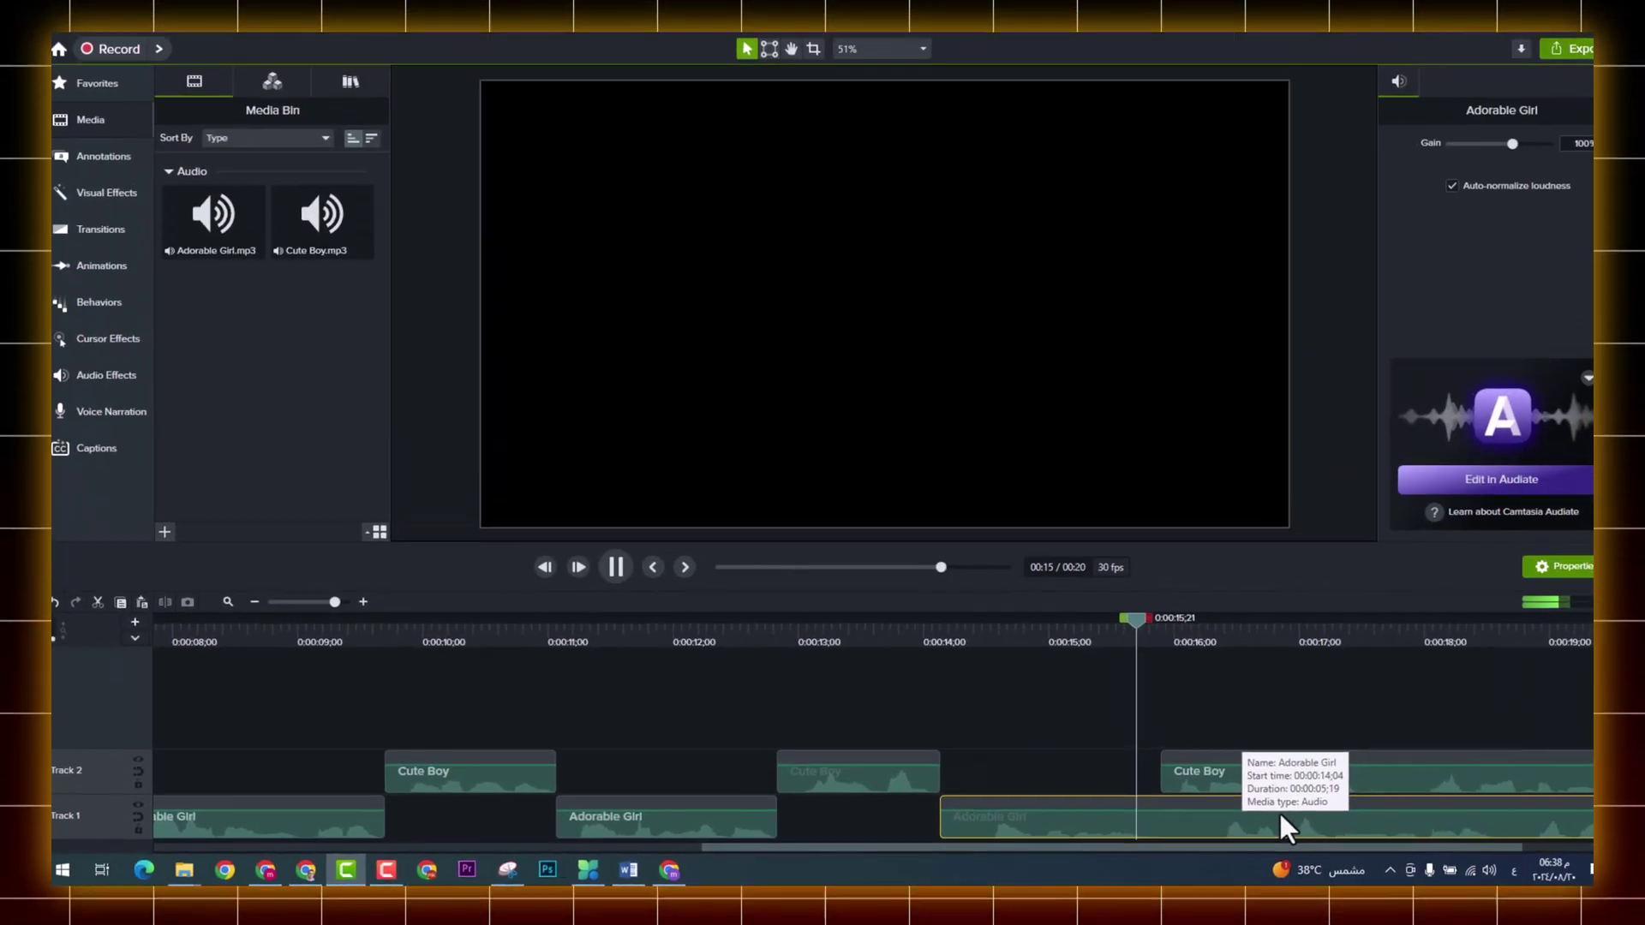
pyautogui.press('space')
pyautogui.click(1375, 765)
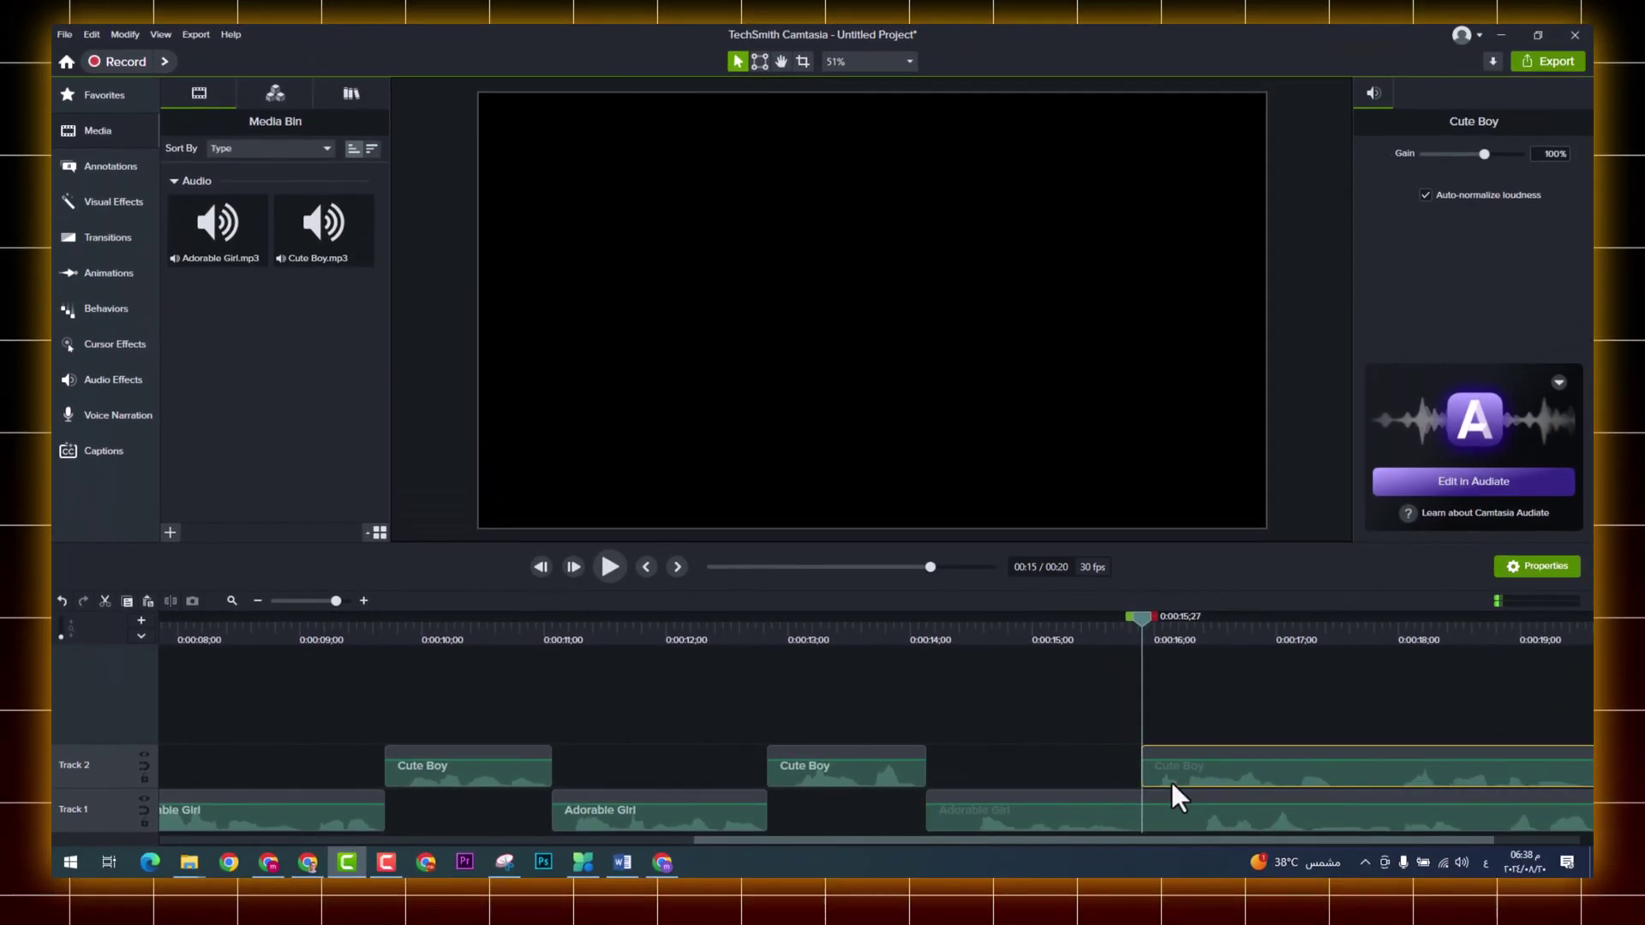
pyautogui.click(1167, 814)
pyautogui.press('s')
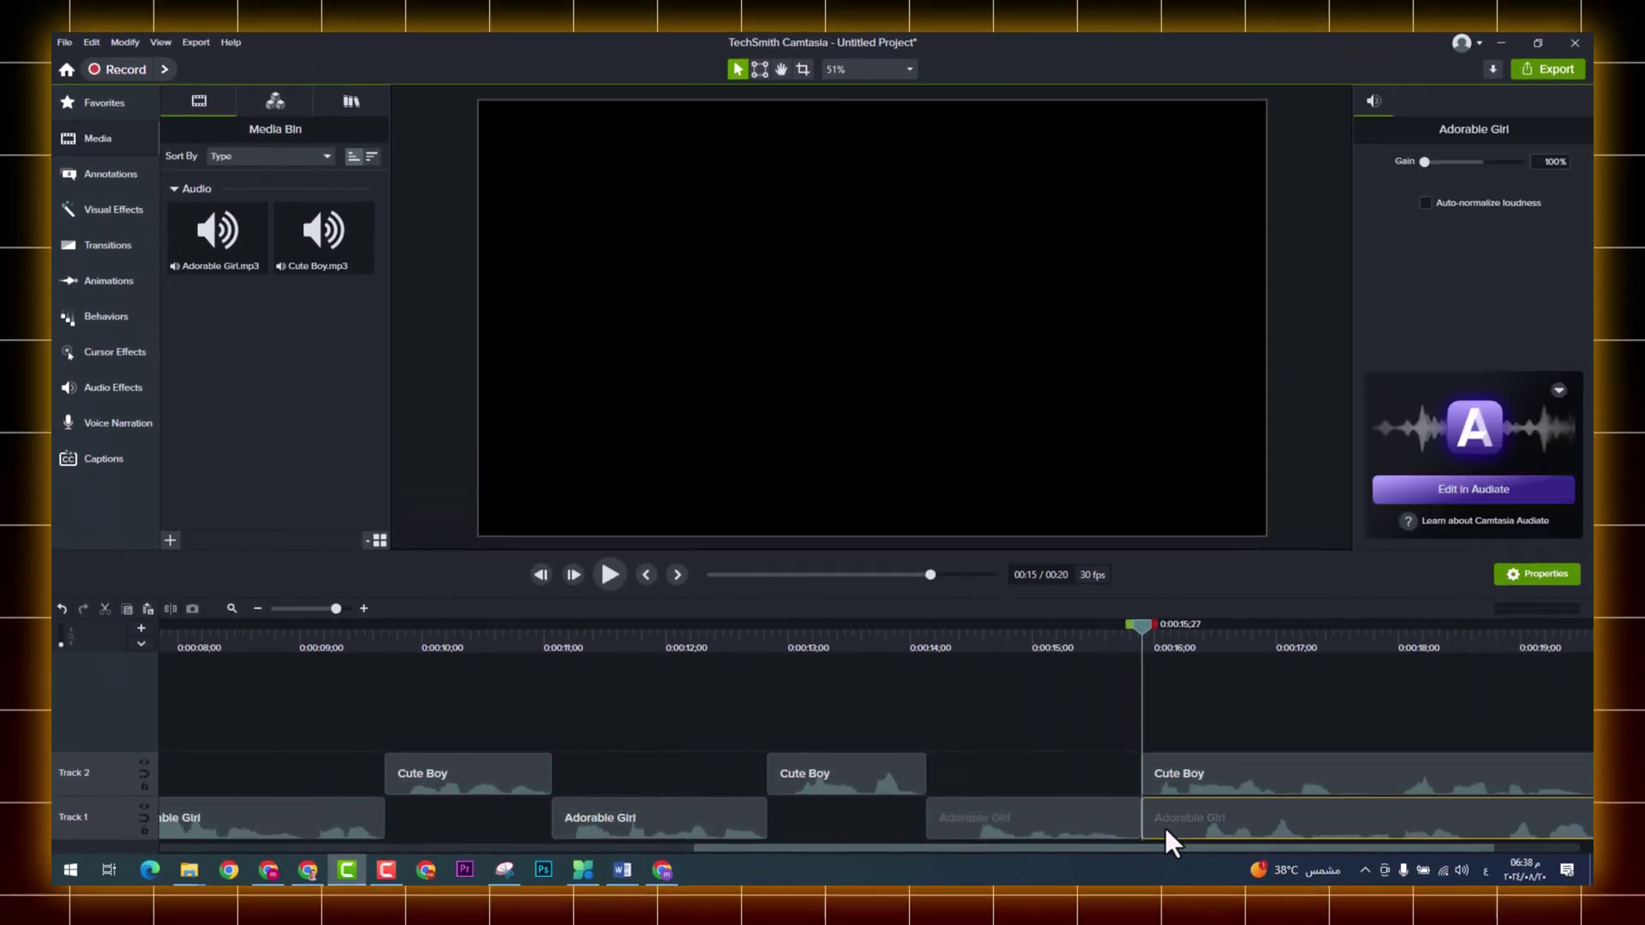
pyautogui.moveTo(1165, 818); pyautogui.dragTo(1282, 815)
pyautogui.scroll(-3, 1123, 820)
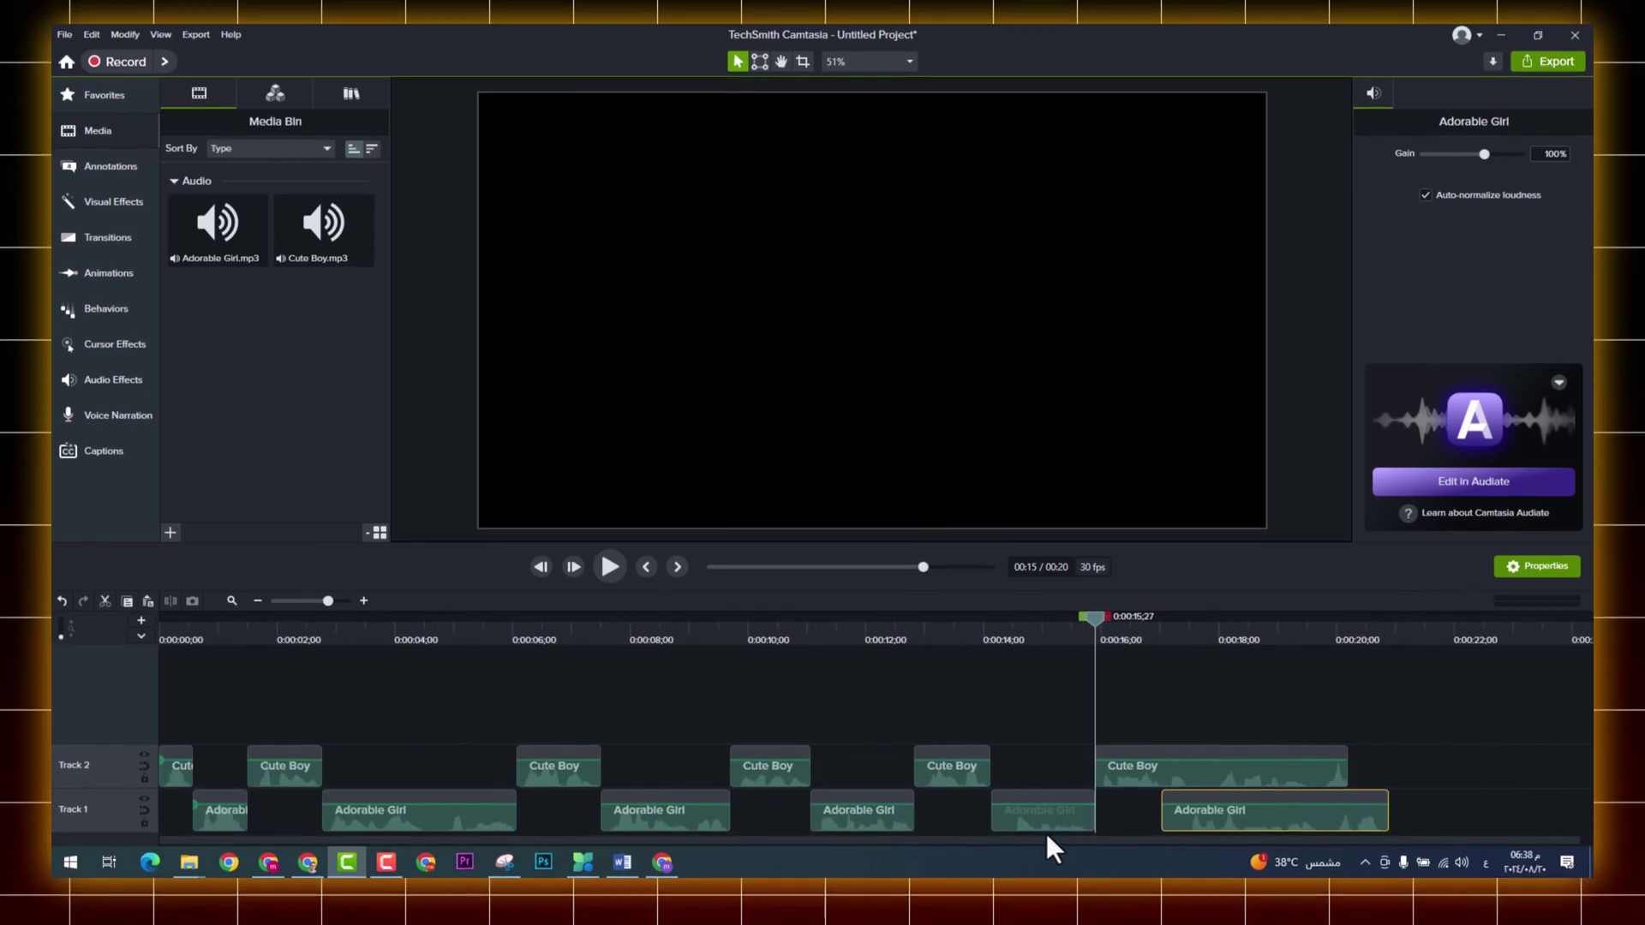
pyautogui.moveTo(1212, 821); pyautogui.dragTo(1238, 823)
# Step: Play the last Cute Boy part, split it at about 17.6 seconds and move the remainder to start at 0:00:21;16
pyautogui.press('space')
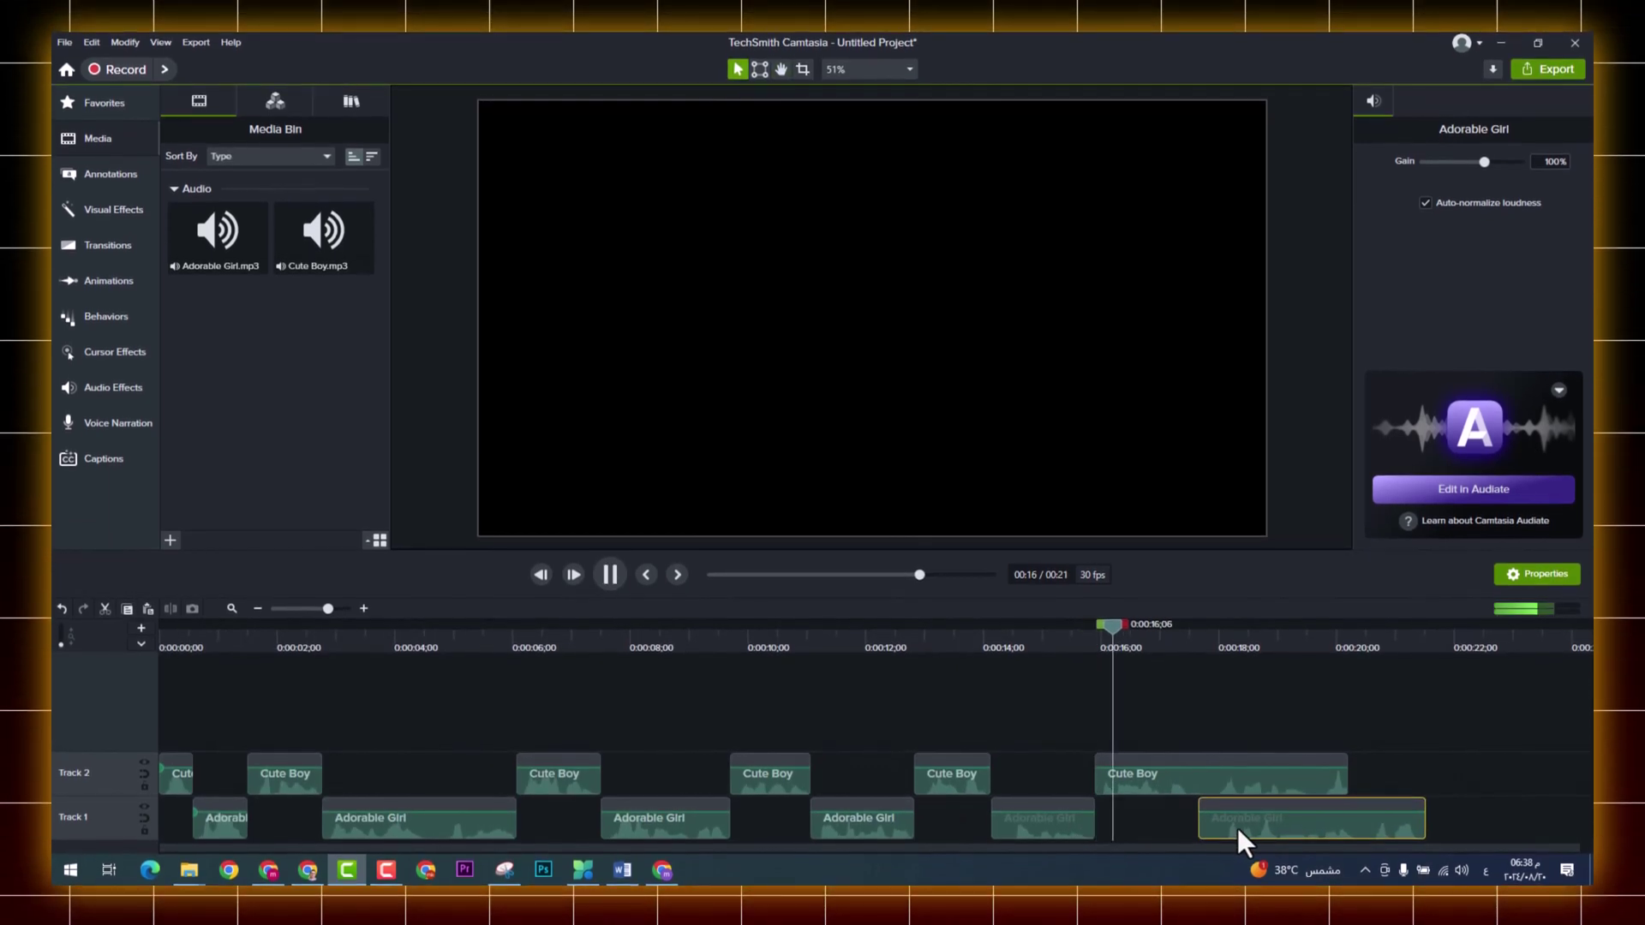
pyautogui.press('space')
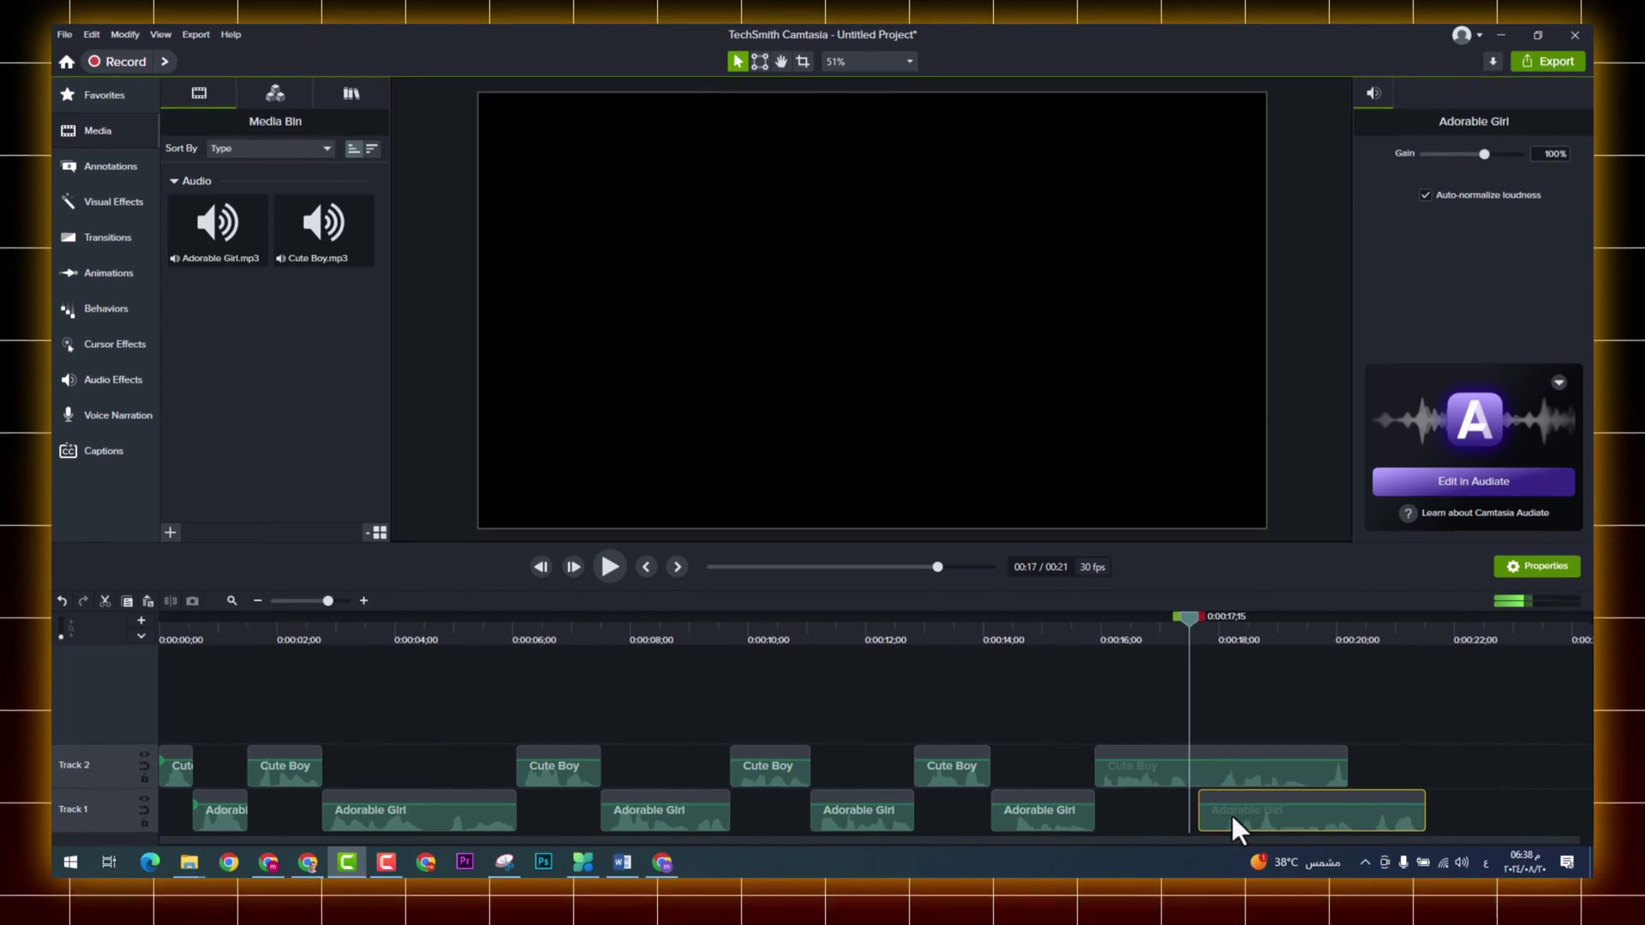
pyautogui.click(1220, 780)
pyautogui.moveTo(1182, 646); pyautogui.dragTo(1194, 666)
pyautogui.press('s')
pyautogui.moveTo(1289, 778); pyautogui.dragTo(1451, 758)
# Step: Split the last Adorable Girl part at 0:00:20;10, shift its remainder along Track 1 and move the last Cute Boy part to start at the split
pyautogui.press('space')
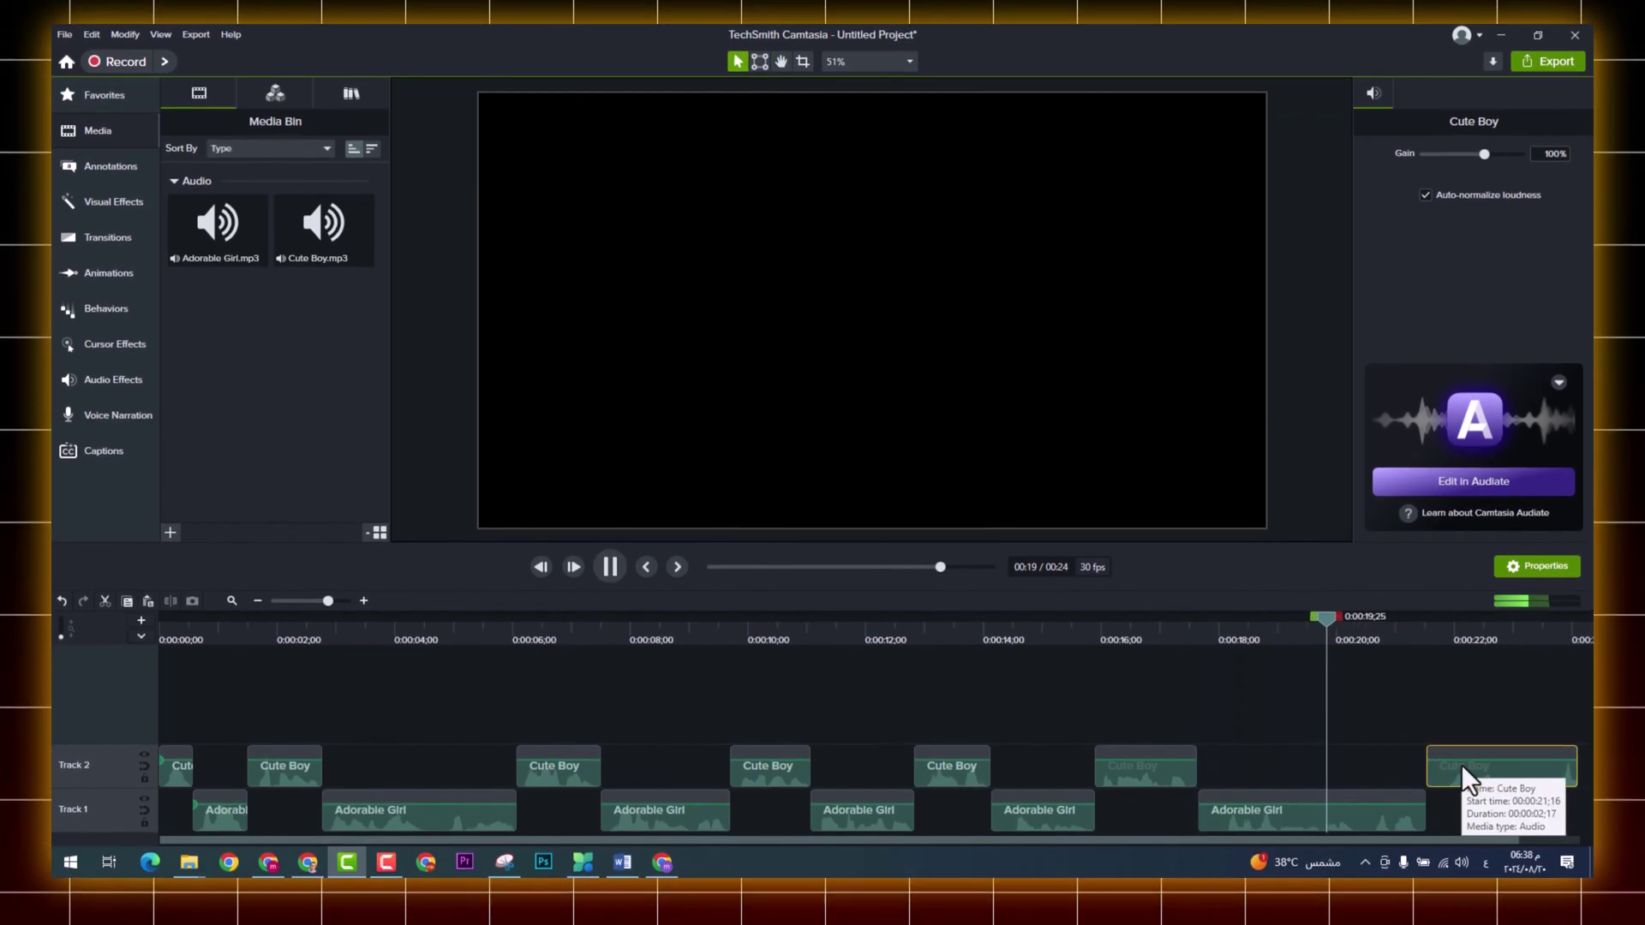
pyautogui.press('space')
pyautogui.click(1355, 637)
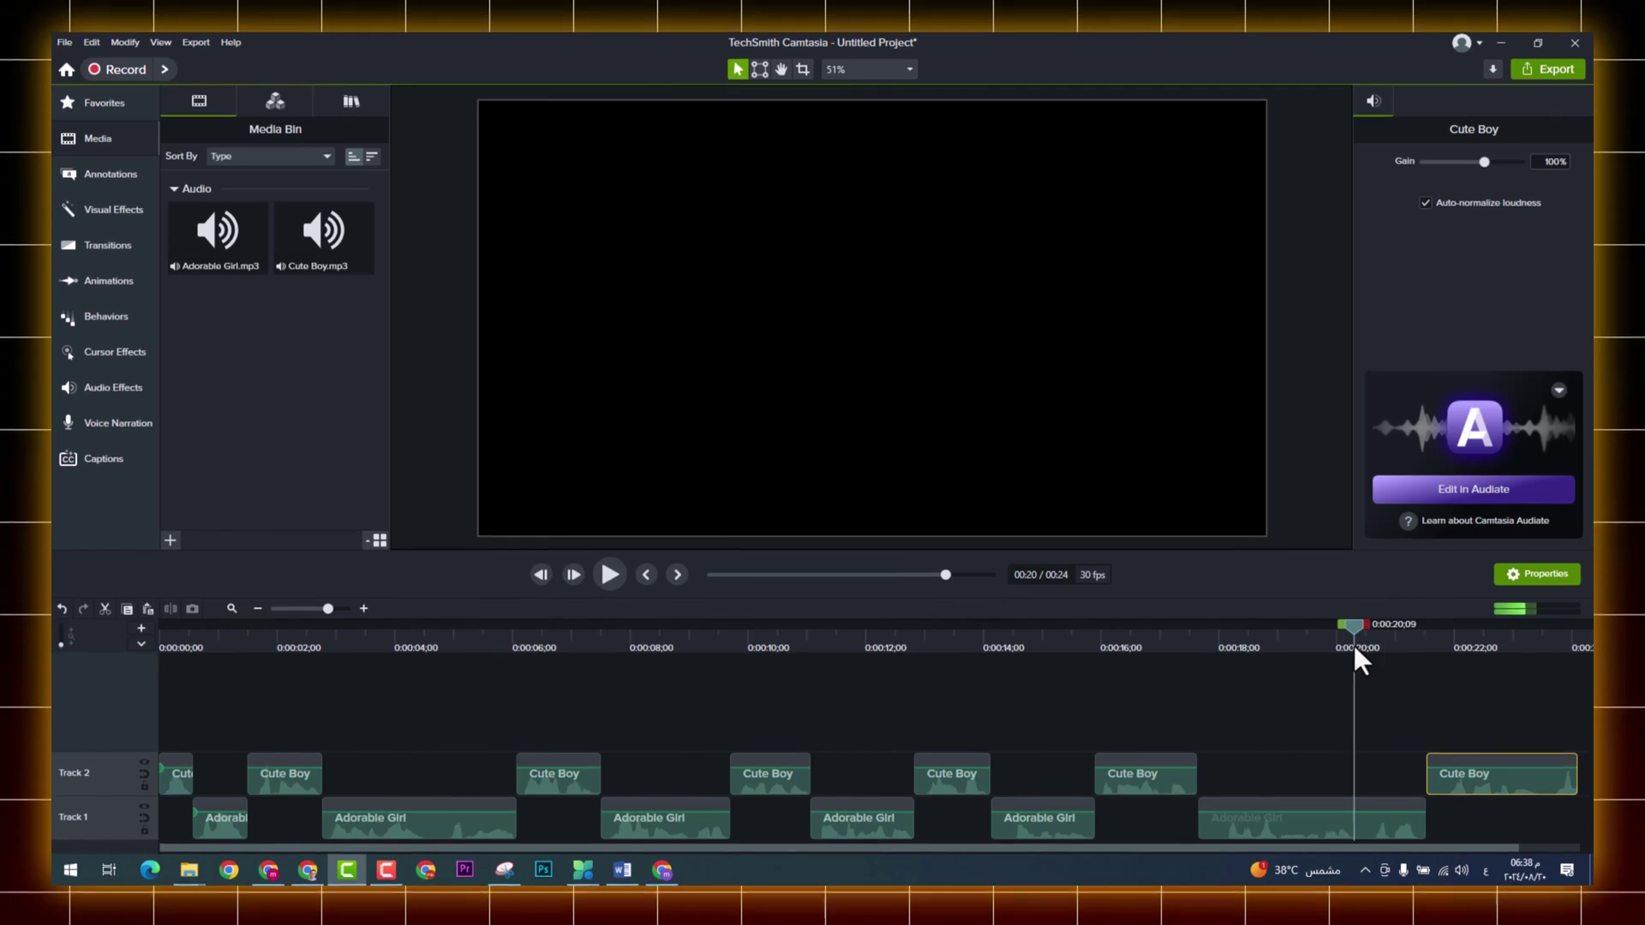
pyautogui.click(1359, 826)
pyautogui.press('s')
pyautogui.moveTo(1370, 824); pyautogui.dragTo(1390, 778)
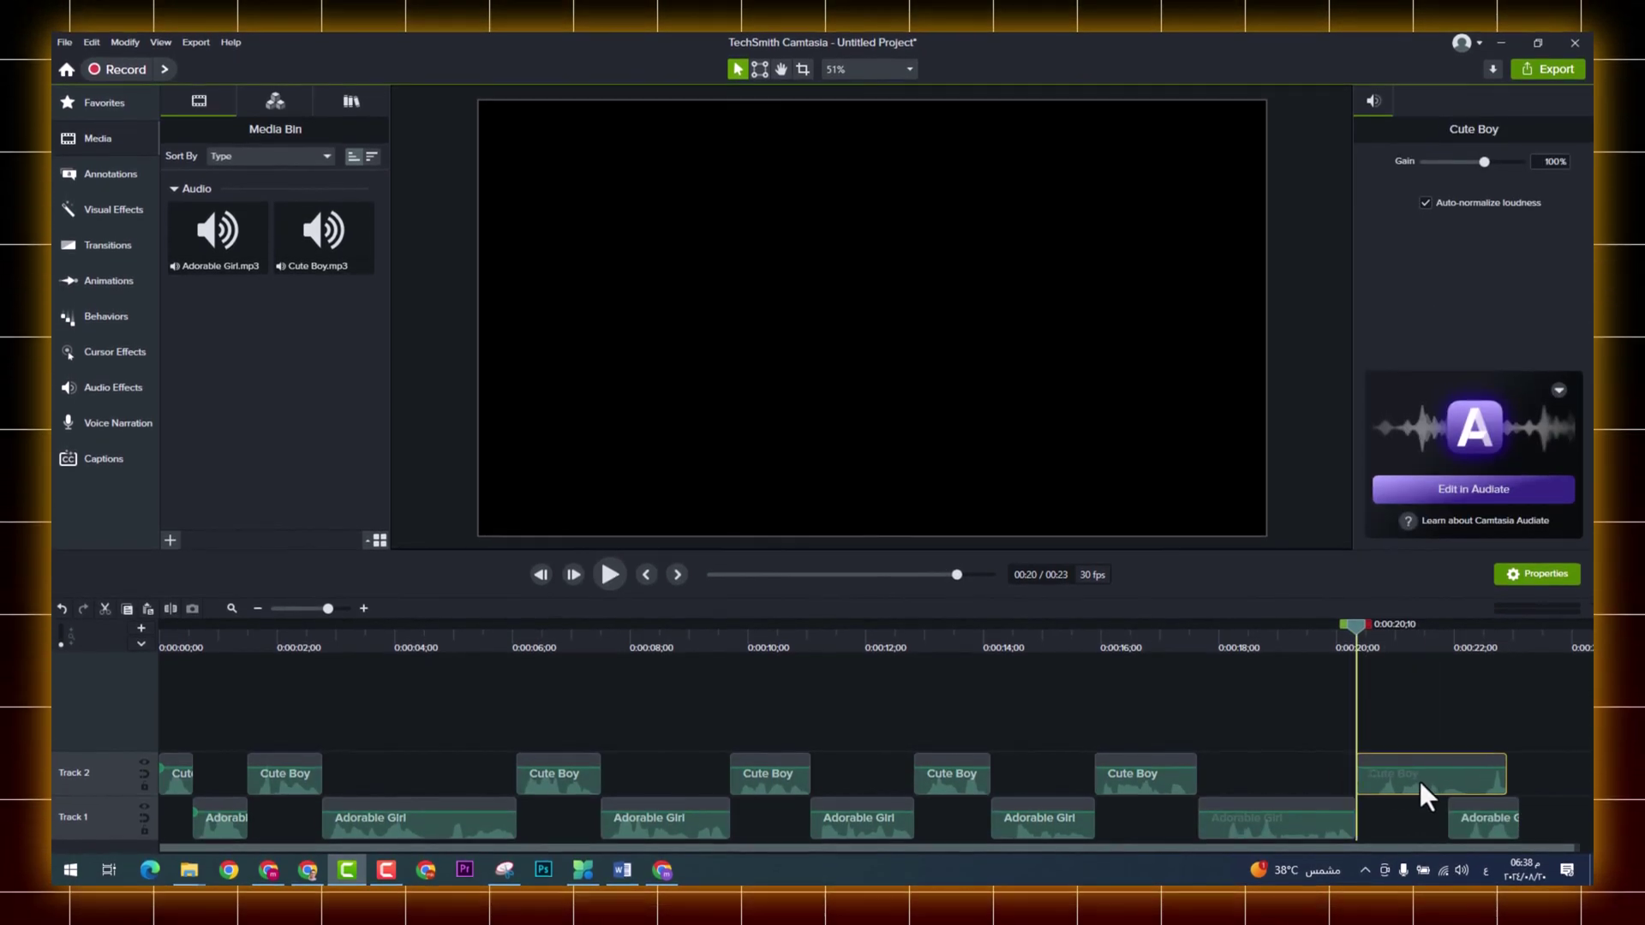
# Step: Move the last Adorable Girl part directly after the last Cute Boy part and play through to the end
pyautogui.moveTo(1477, 822); pyautogui.dragTo(1529, 829)
pyautogui.press('space')
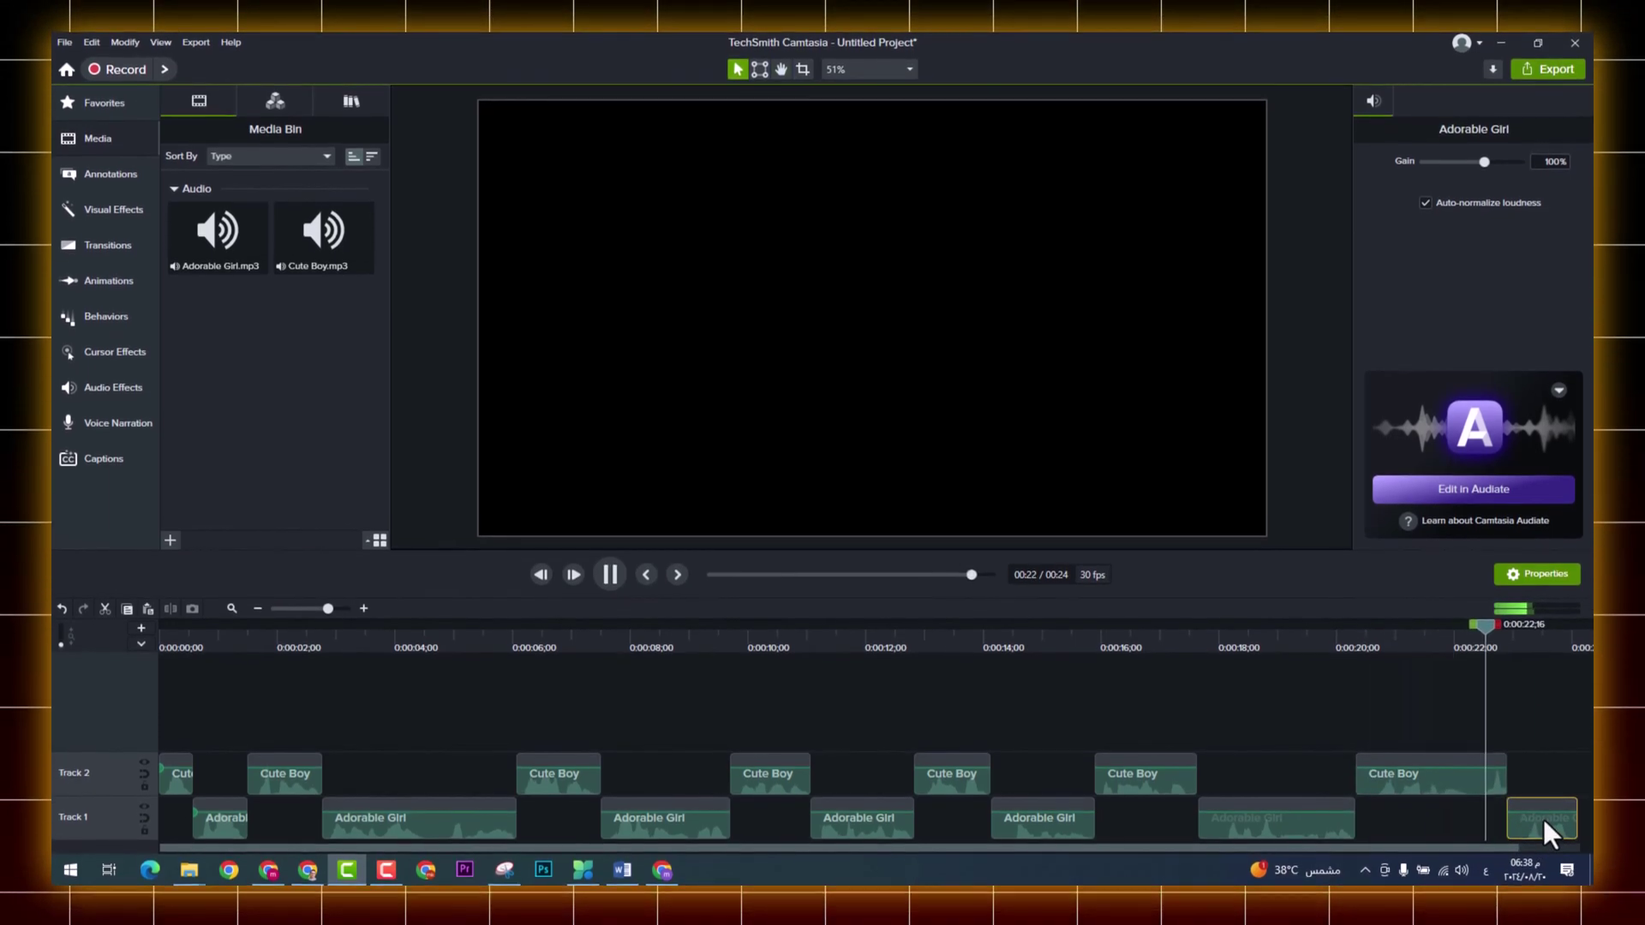
pyautogui.scroll(-2, 1046, 739)
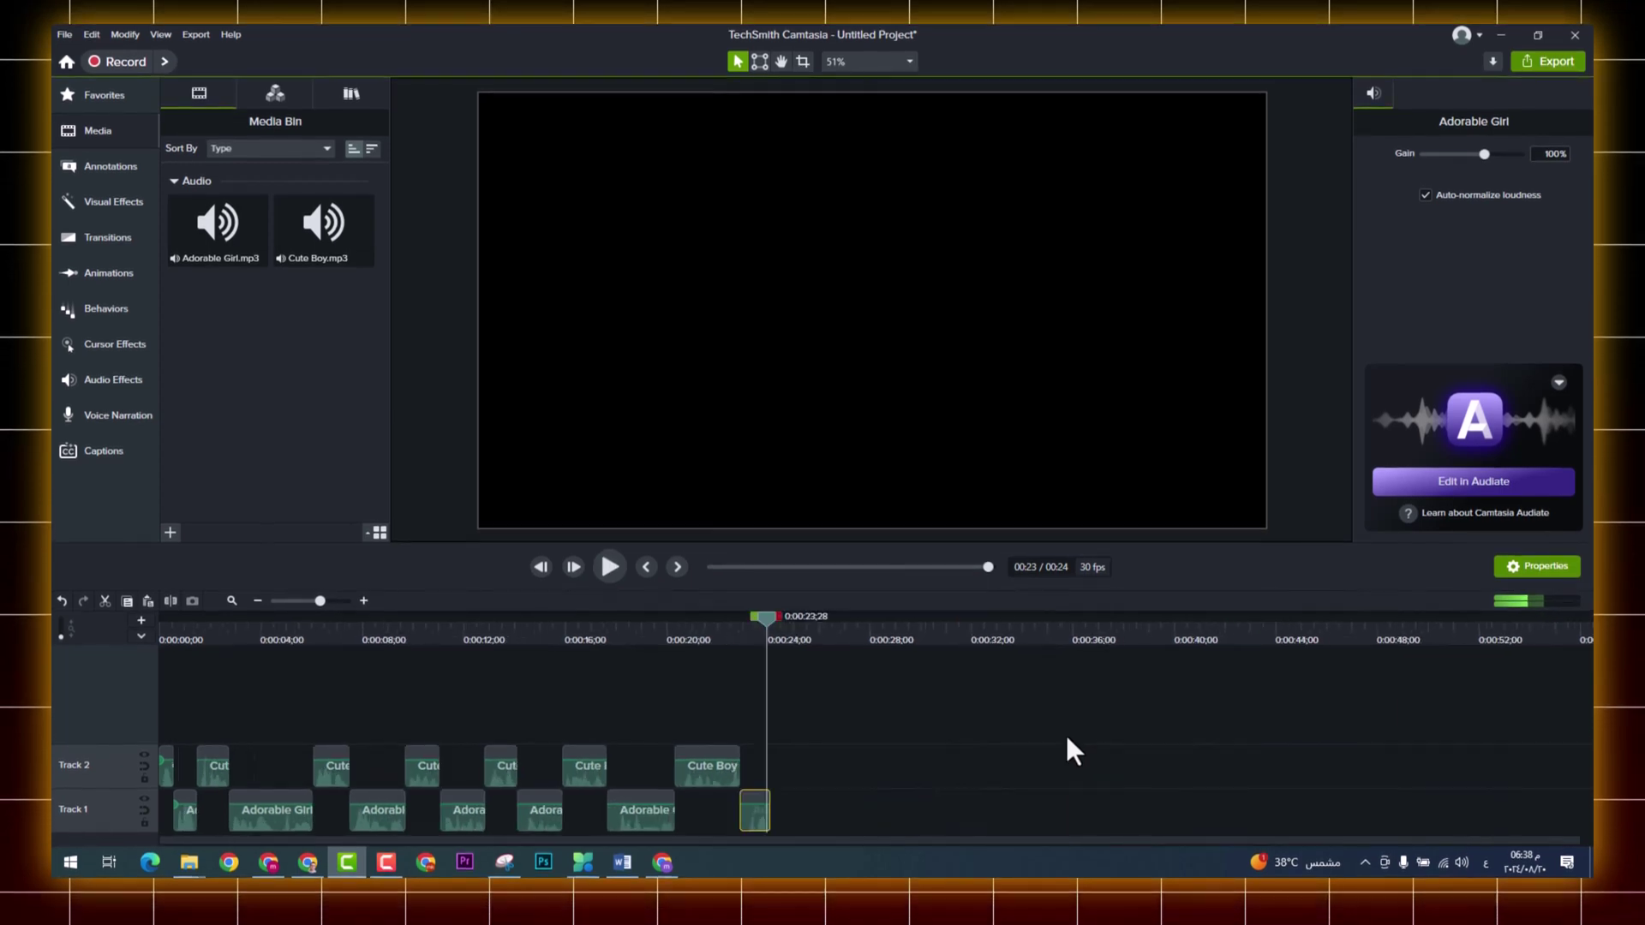
# Step: Select all Cute Boy clips on Track 2, then all Adorable Girl clips on Track 1, and clear the selection
pyautogui.moveTo(703, 632); pyautogui.dragTo(730, 651)
pyautogui.click(795, 802)
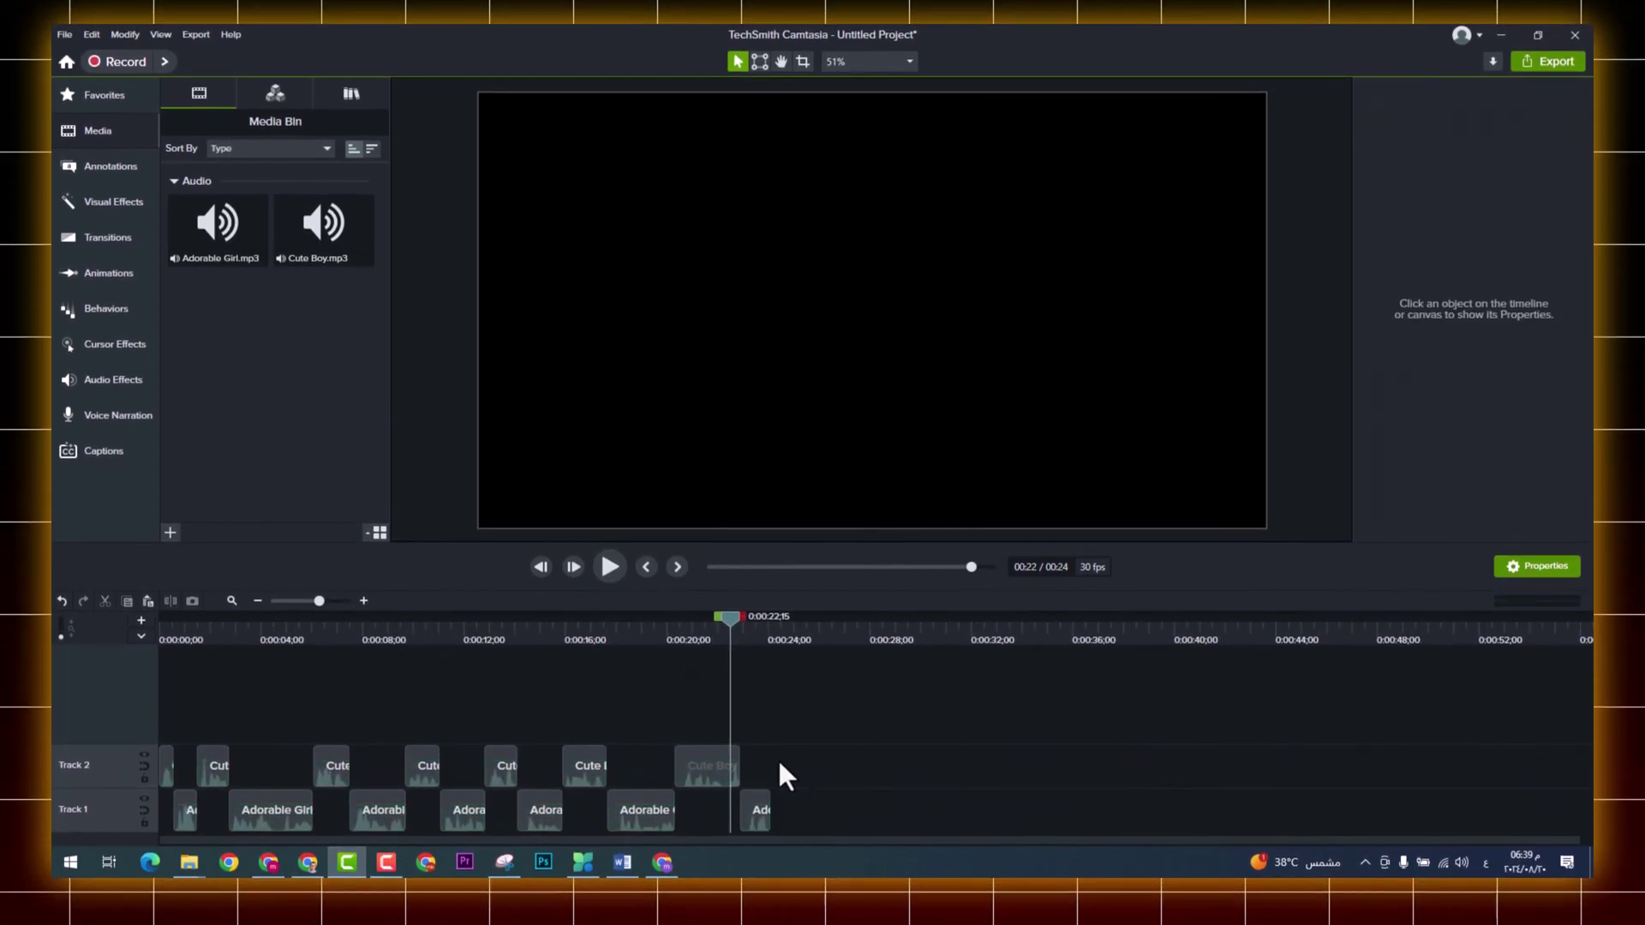
pyautogui.moveTo(677, 767); pyautogui.dragTo(137, 768)
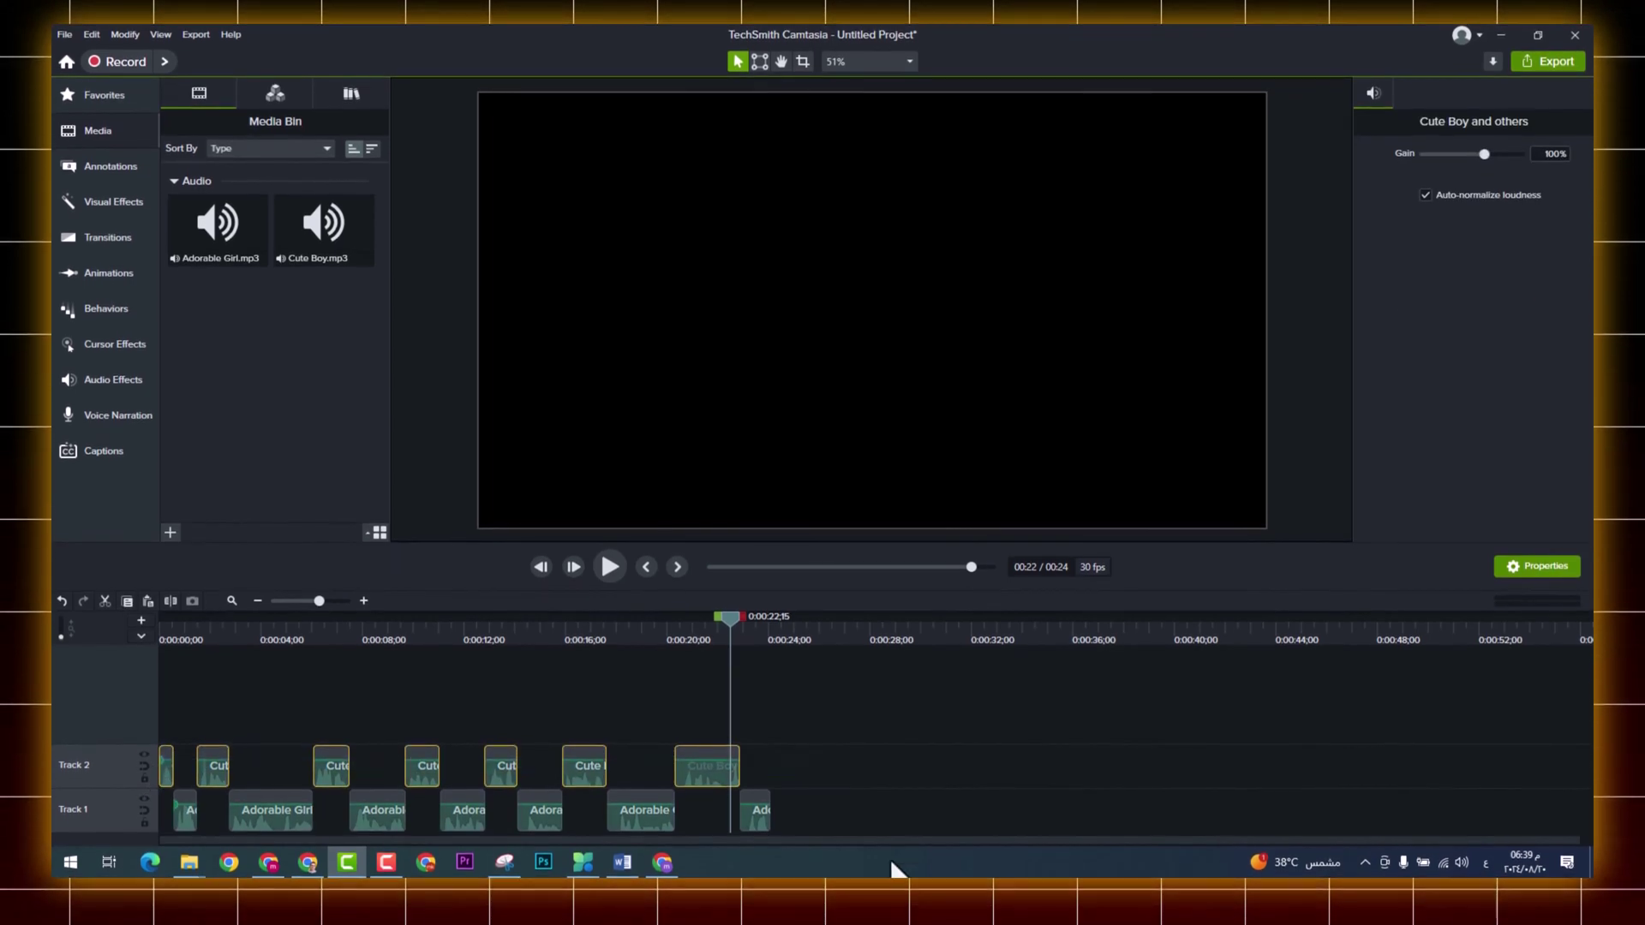
pyautogui.click(830, 827)
pyautogui.moveTo(831, 819); pyautogui.dragTo(171, 835)
pyautogui.click(911, 828)
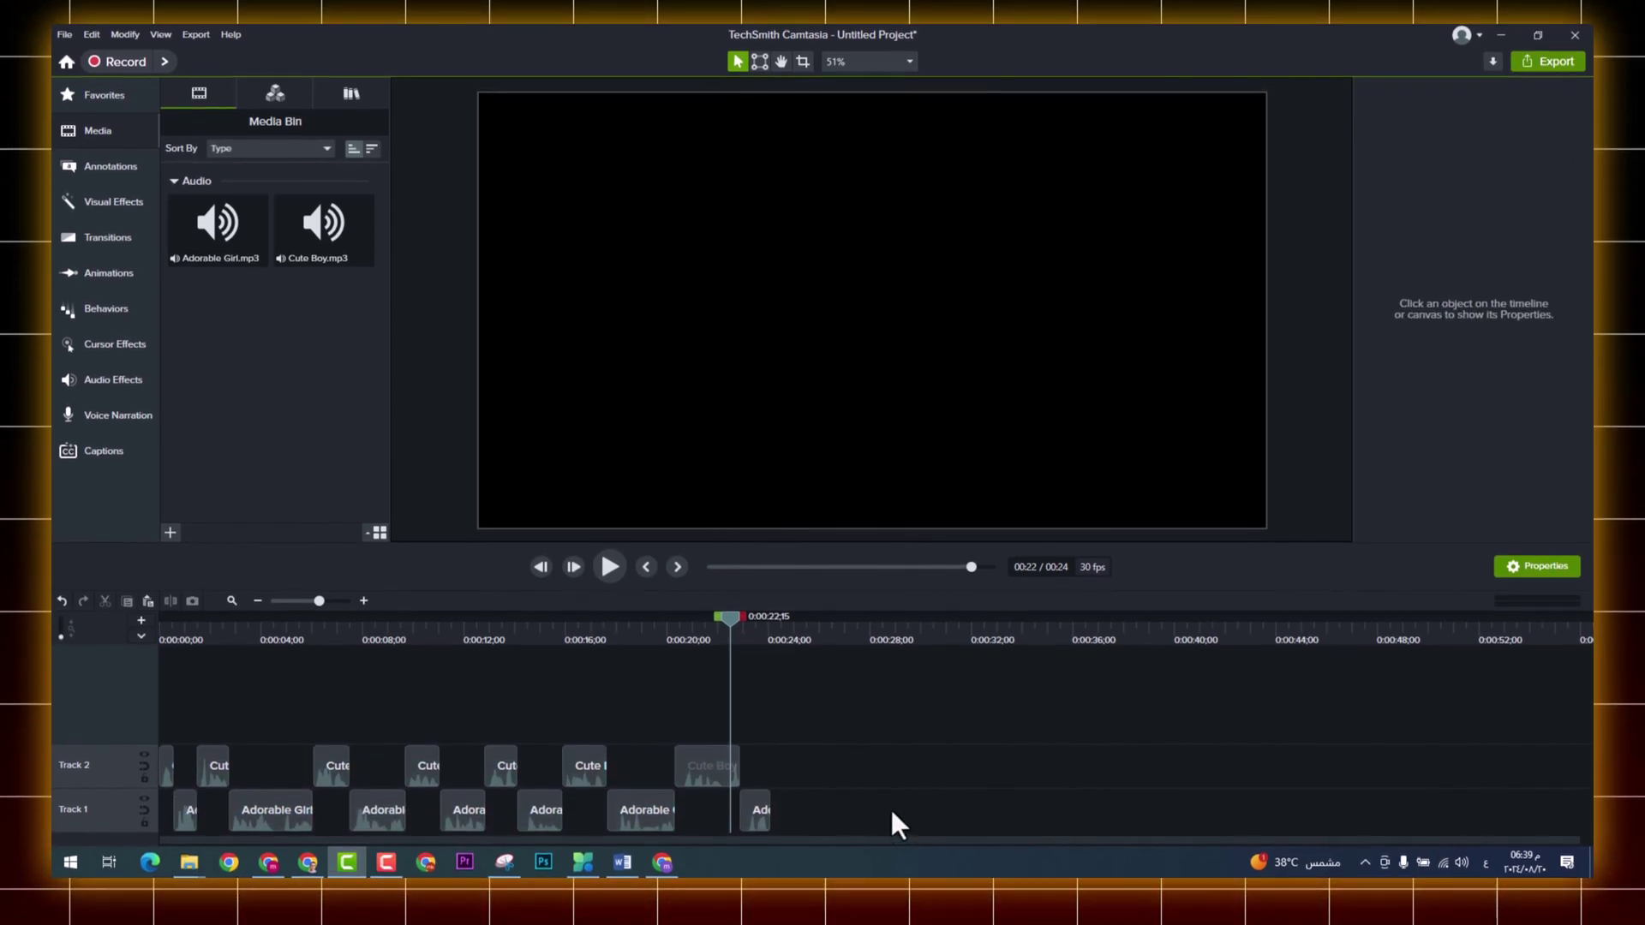
# Step: Switch to File Explorer and play the original Cute Boy recording from New folder in Media Player, closing it again
pyautogui.moveTo(189, 861)
pyautogui.click(322, 825)
pyautogui.click(771, 223)
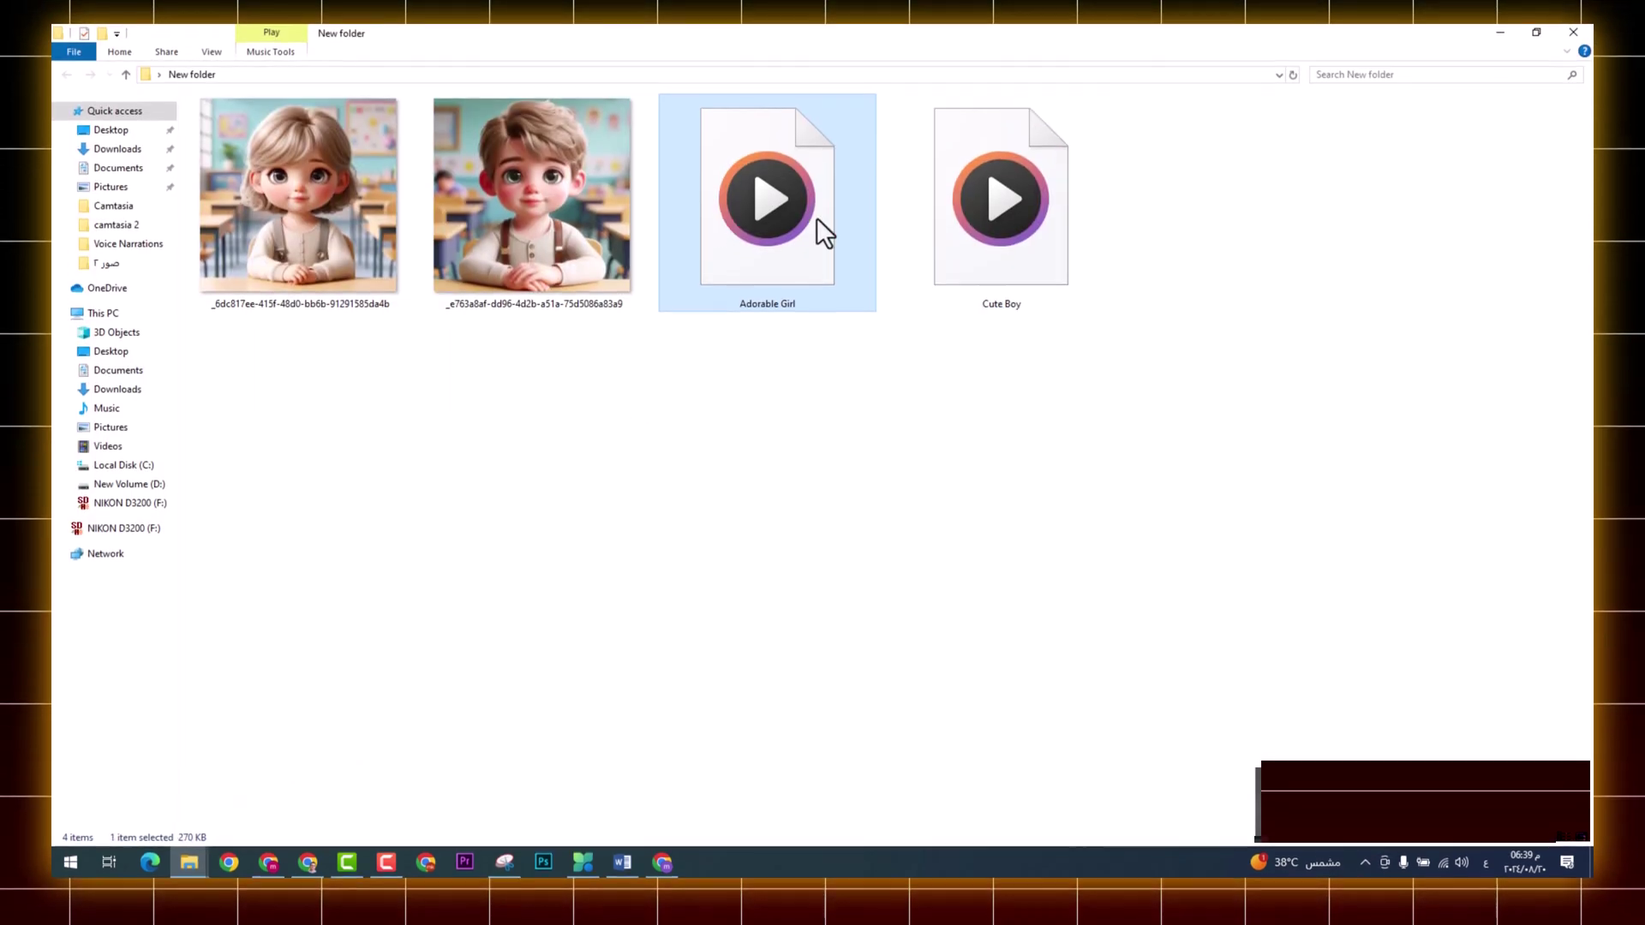
pyautogui.click(957, 231)
pyautogui.doubleClick(956, 229)
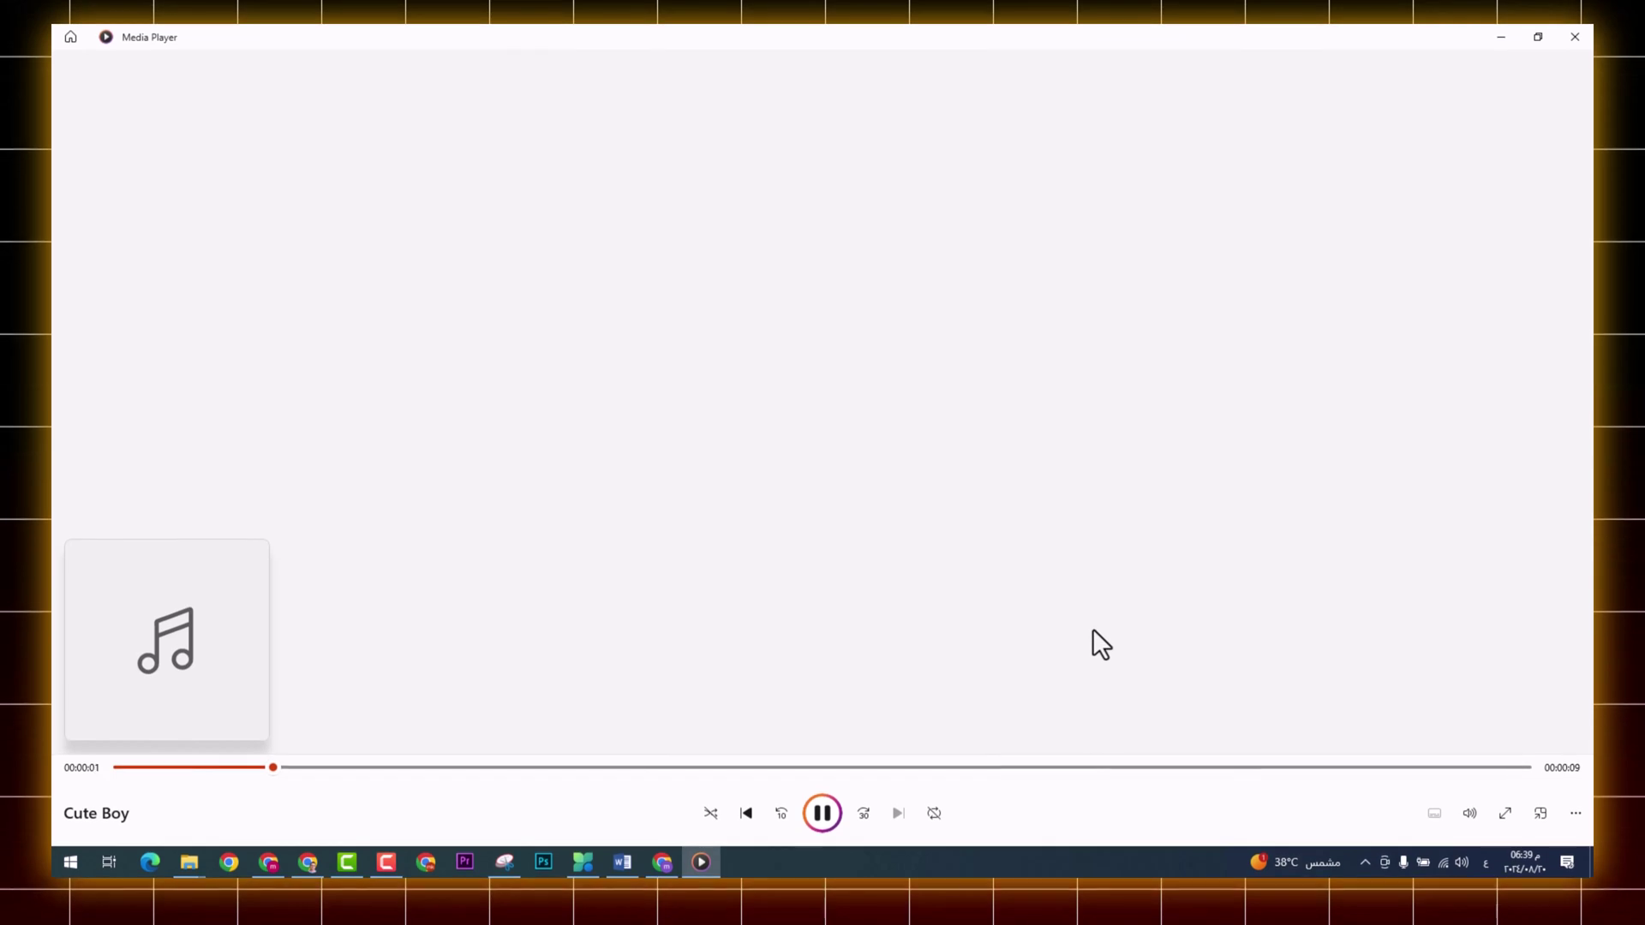
pyautogui.click(1576, 52)
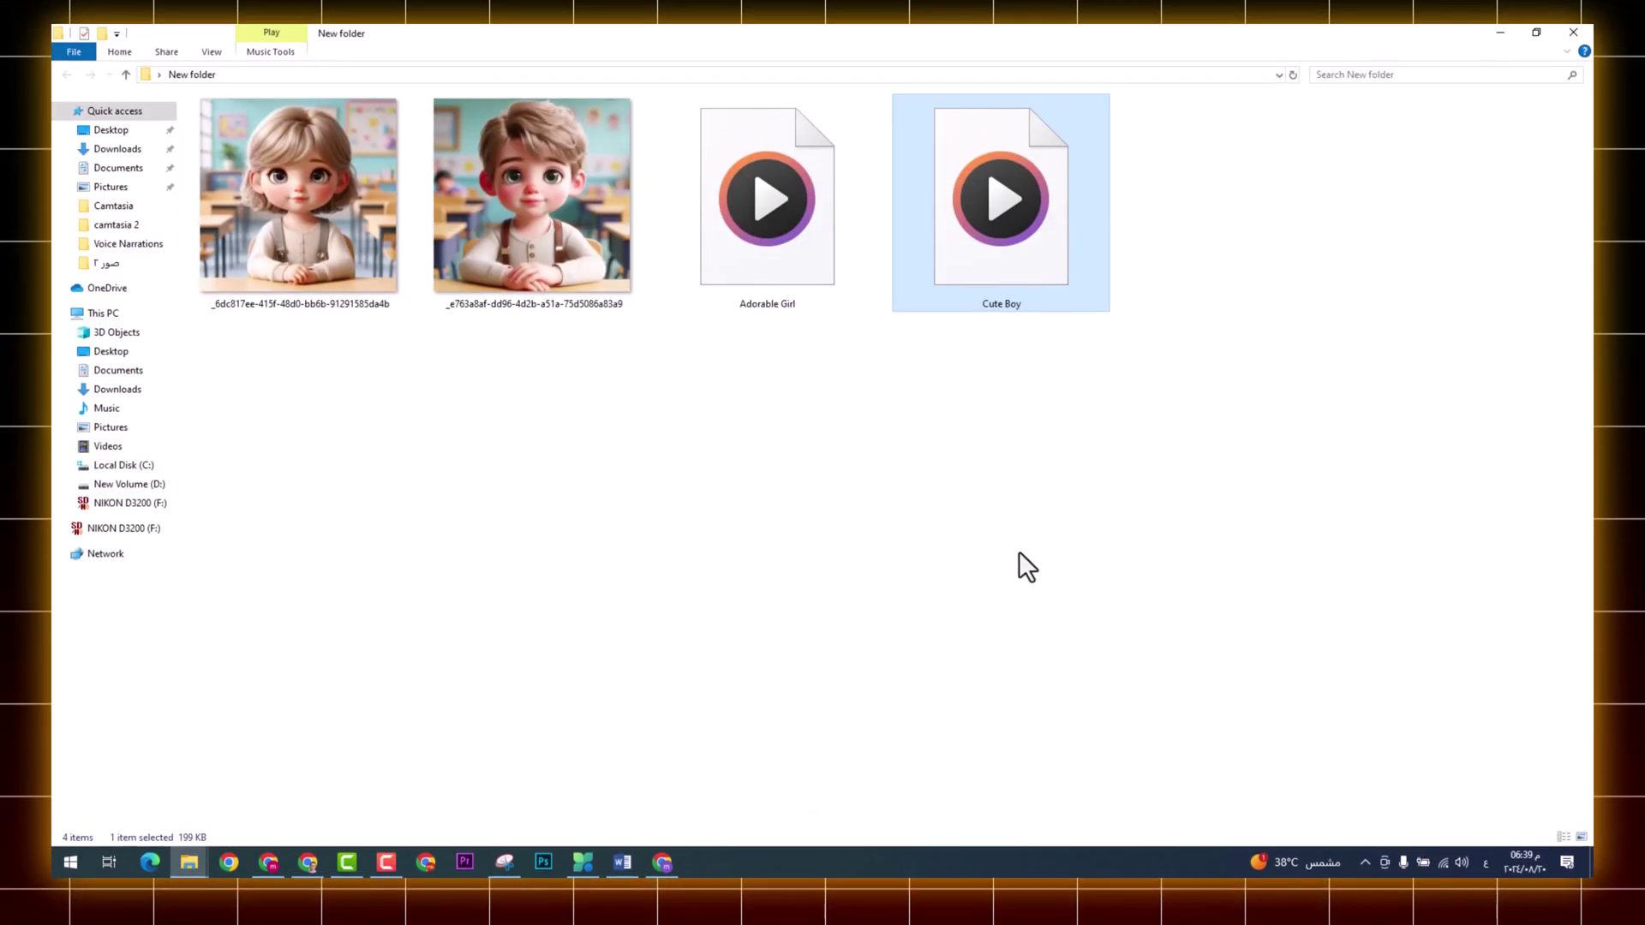
pyautogui.click(575, 257)
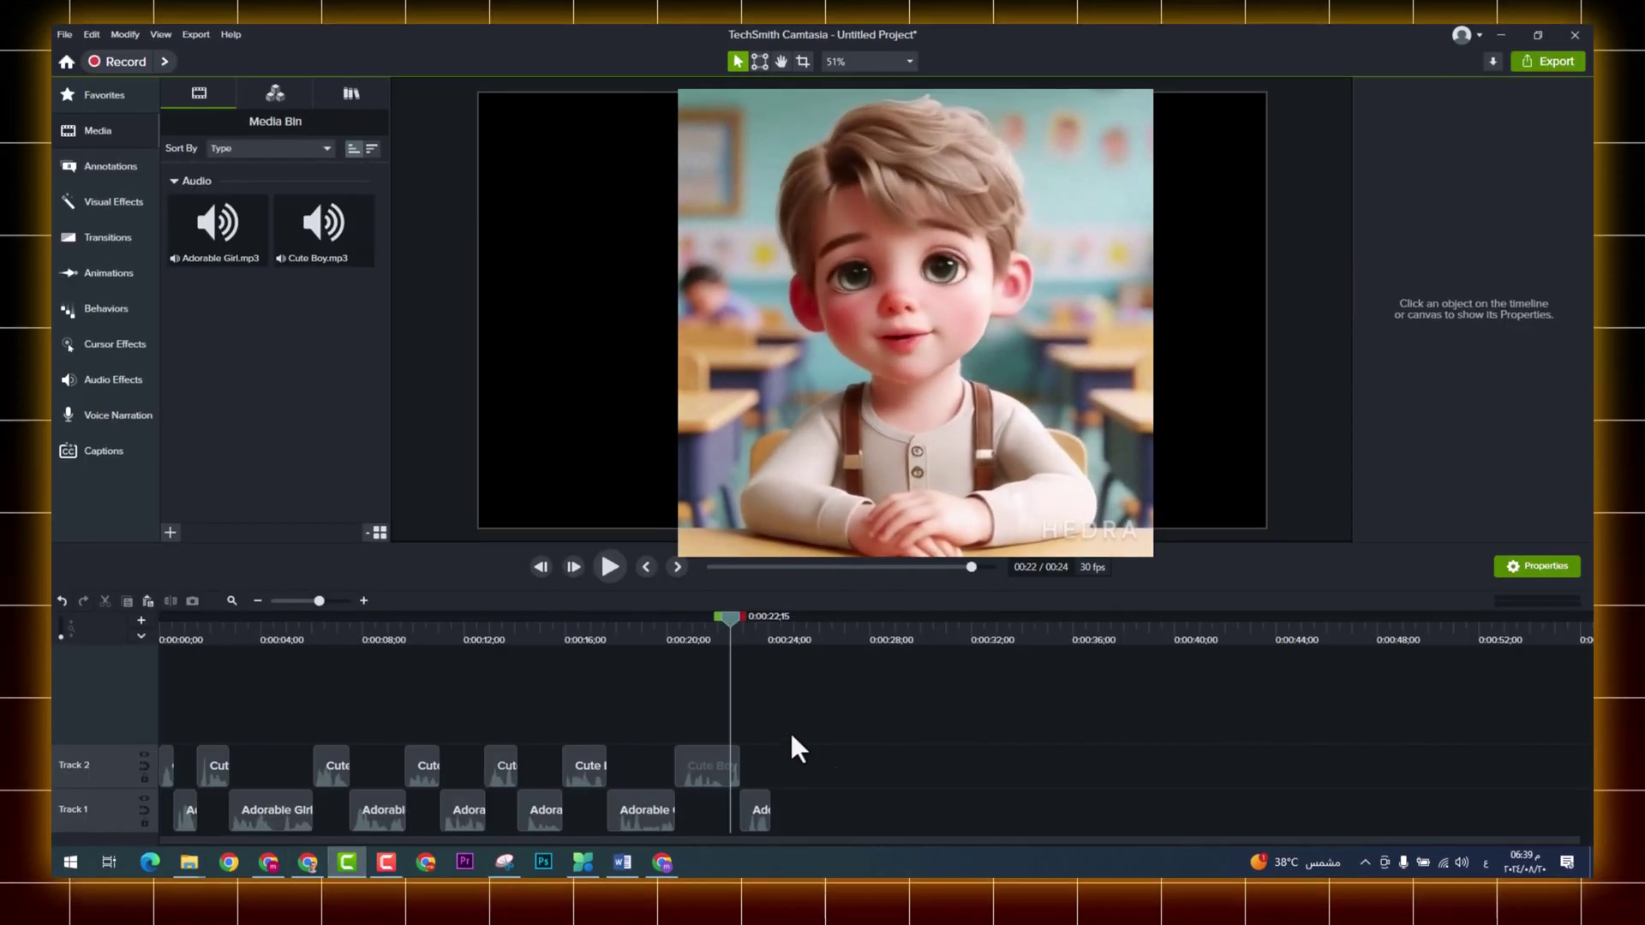
# Step: Disable and lock Track 1, and play the timeline from the beginning to check the boy's voice alone
pyautogui.moveTo(646, 639)
pyautogui.mouseDown()
pyautogui.moveTo(611, 645)
pyautogui.moveTo(637, 648)
pyautogui.mouseUp()
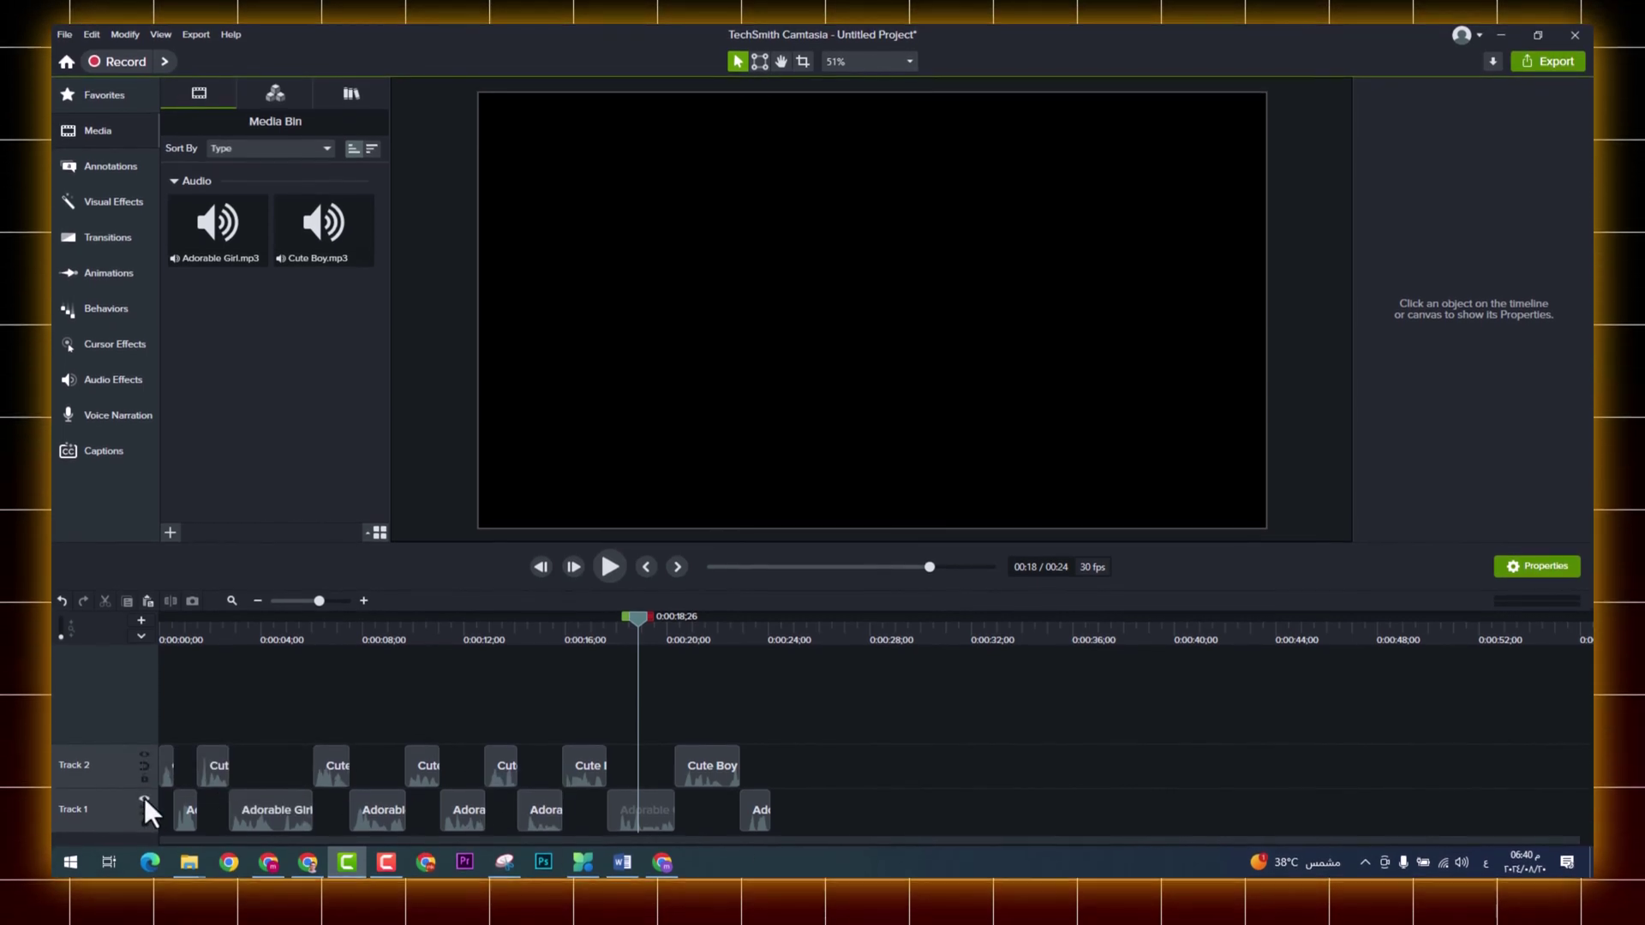
pyautogui.click(144, 806)
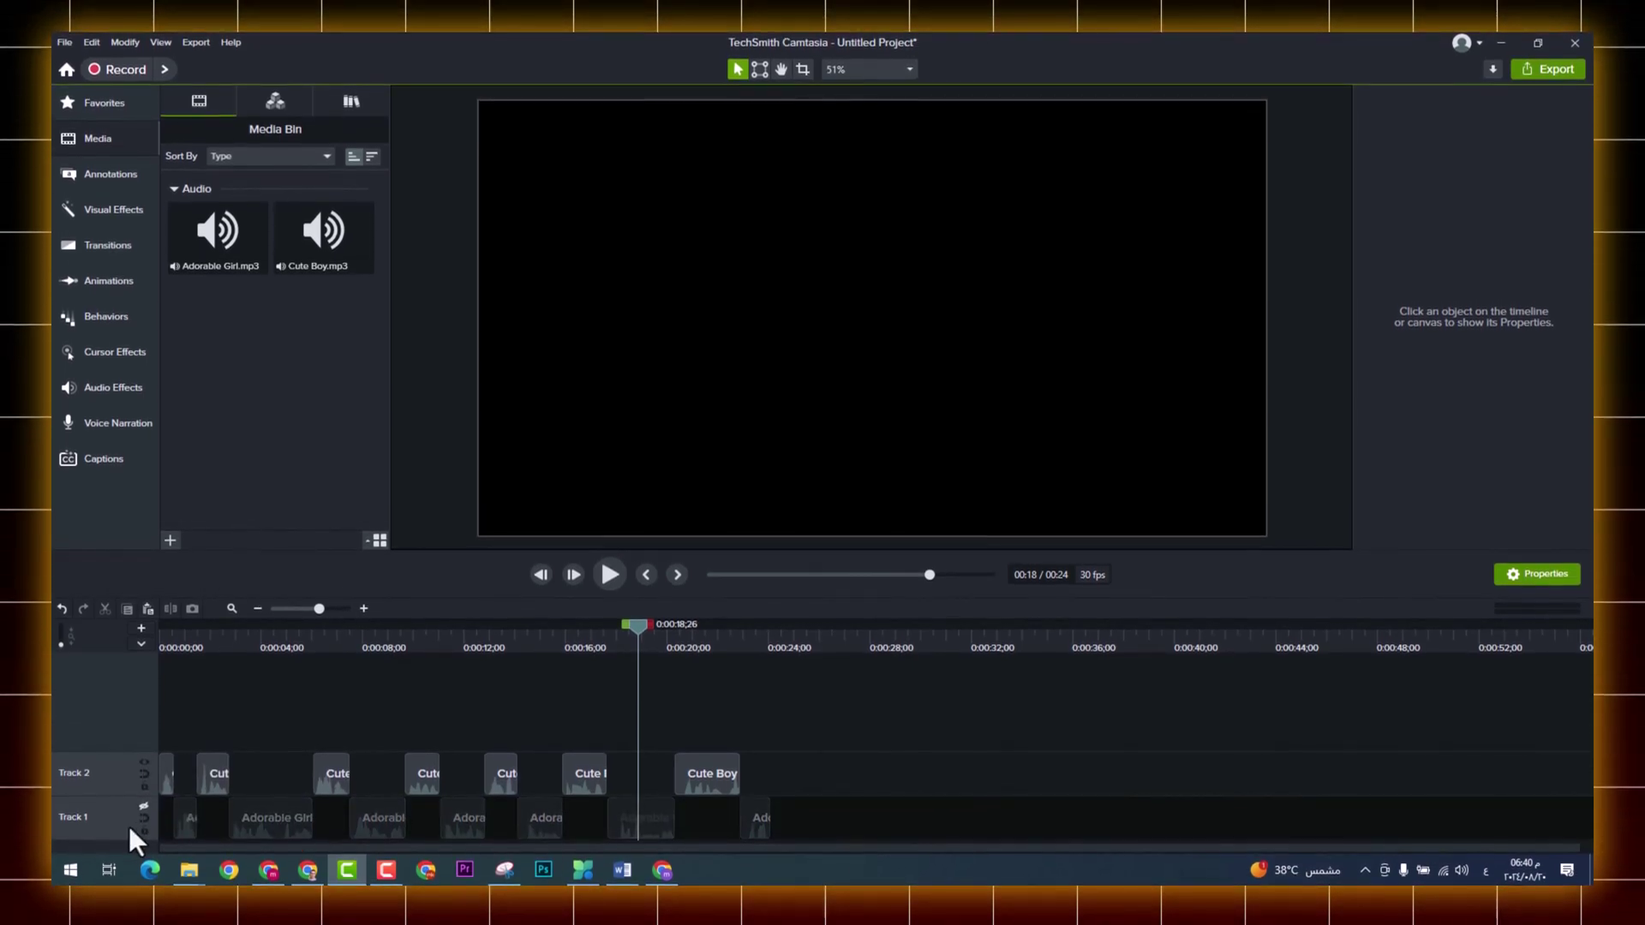
pyautogui.click(144, 831)
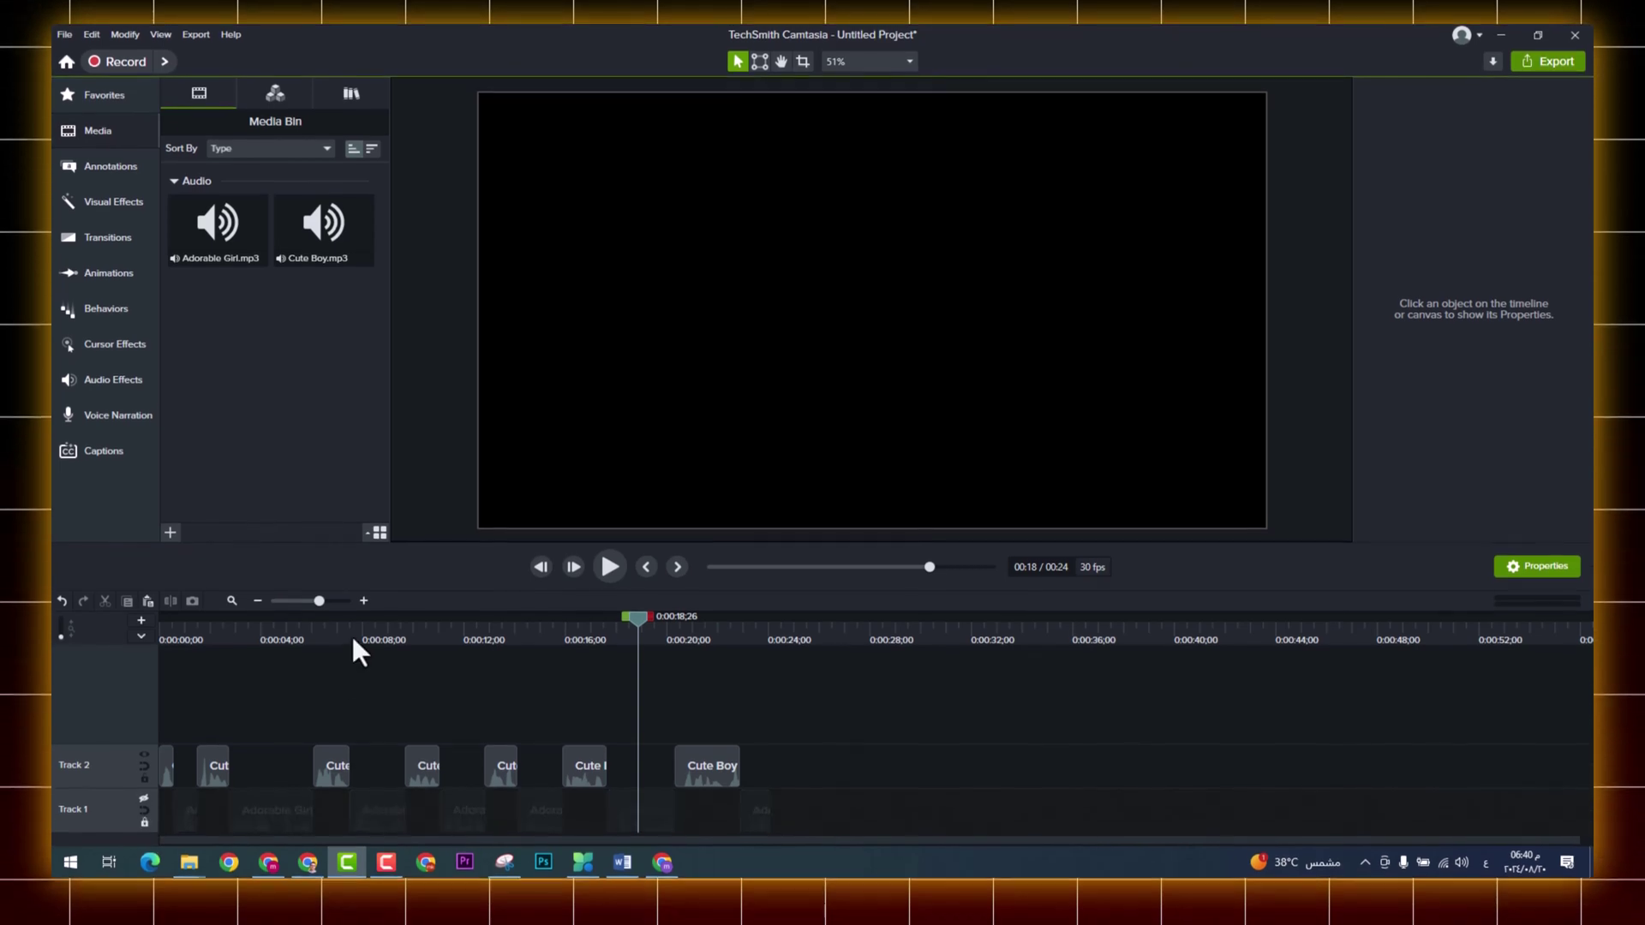
pyautogui.hotkey('ctrl', 'Home')
pyautogui.press('space')
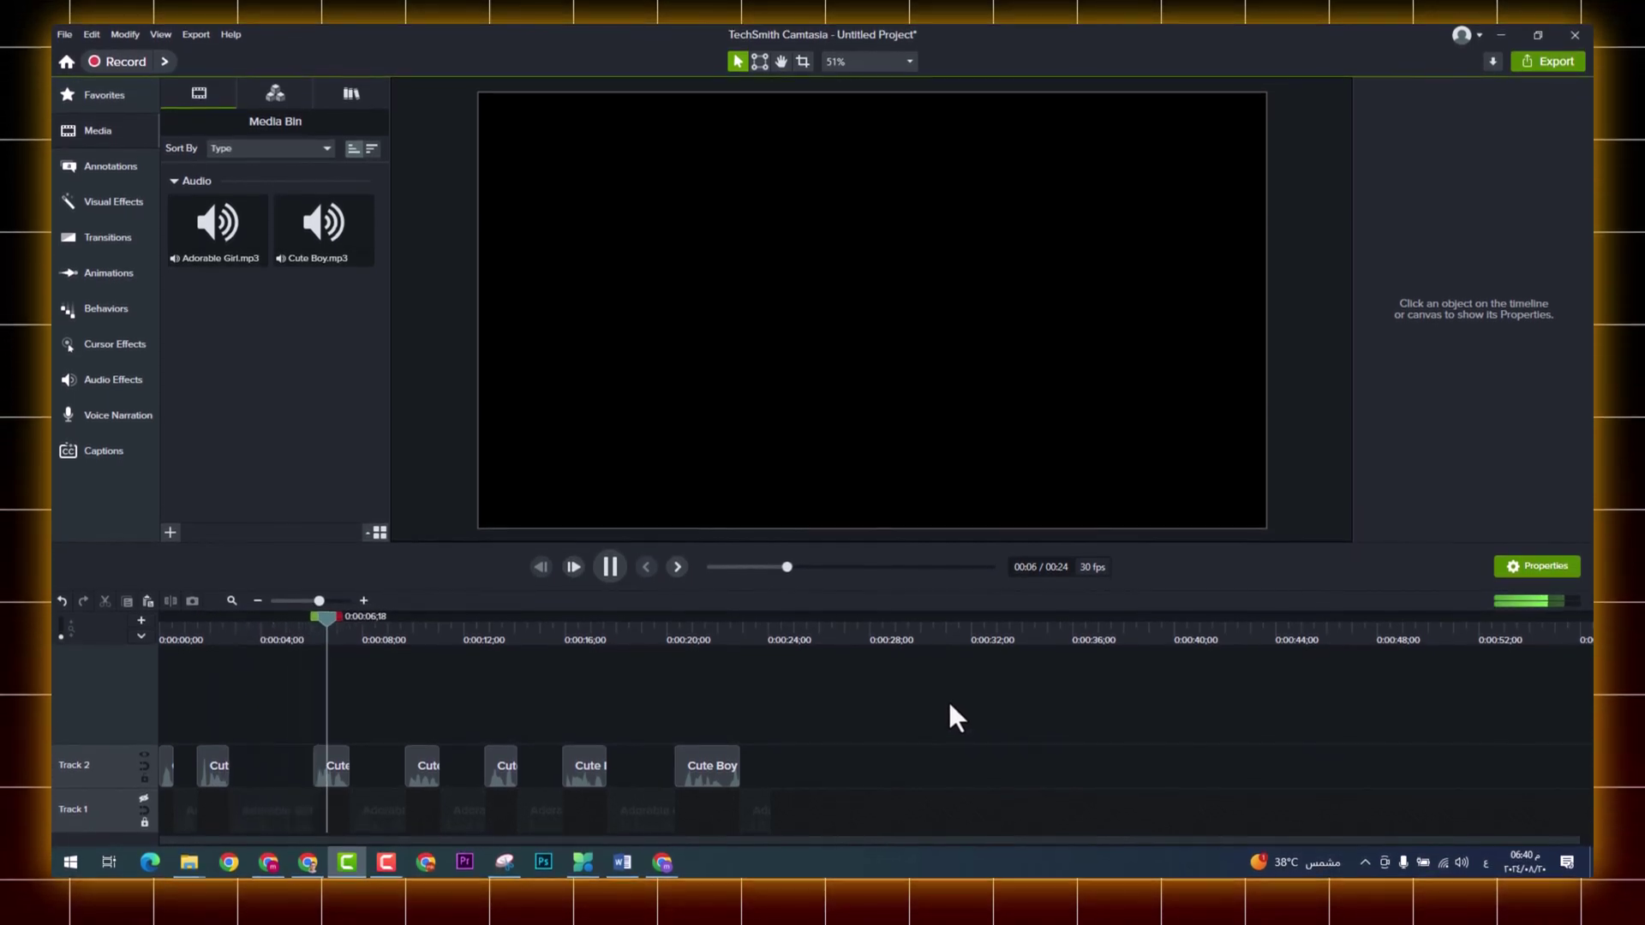
pyautogui.press('space')
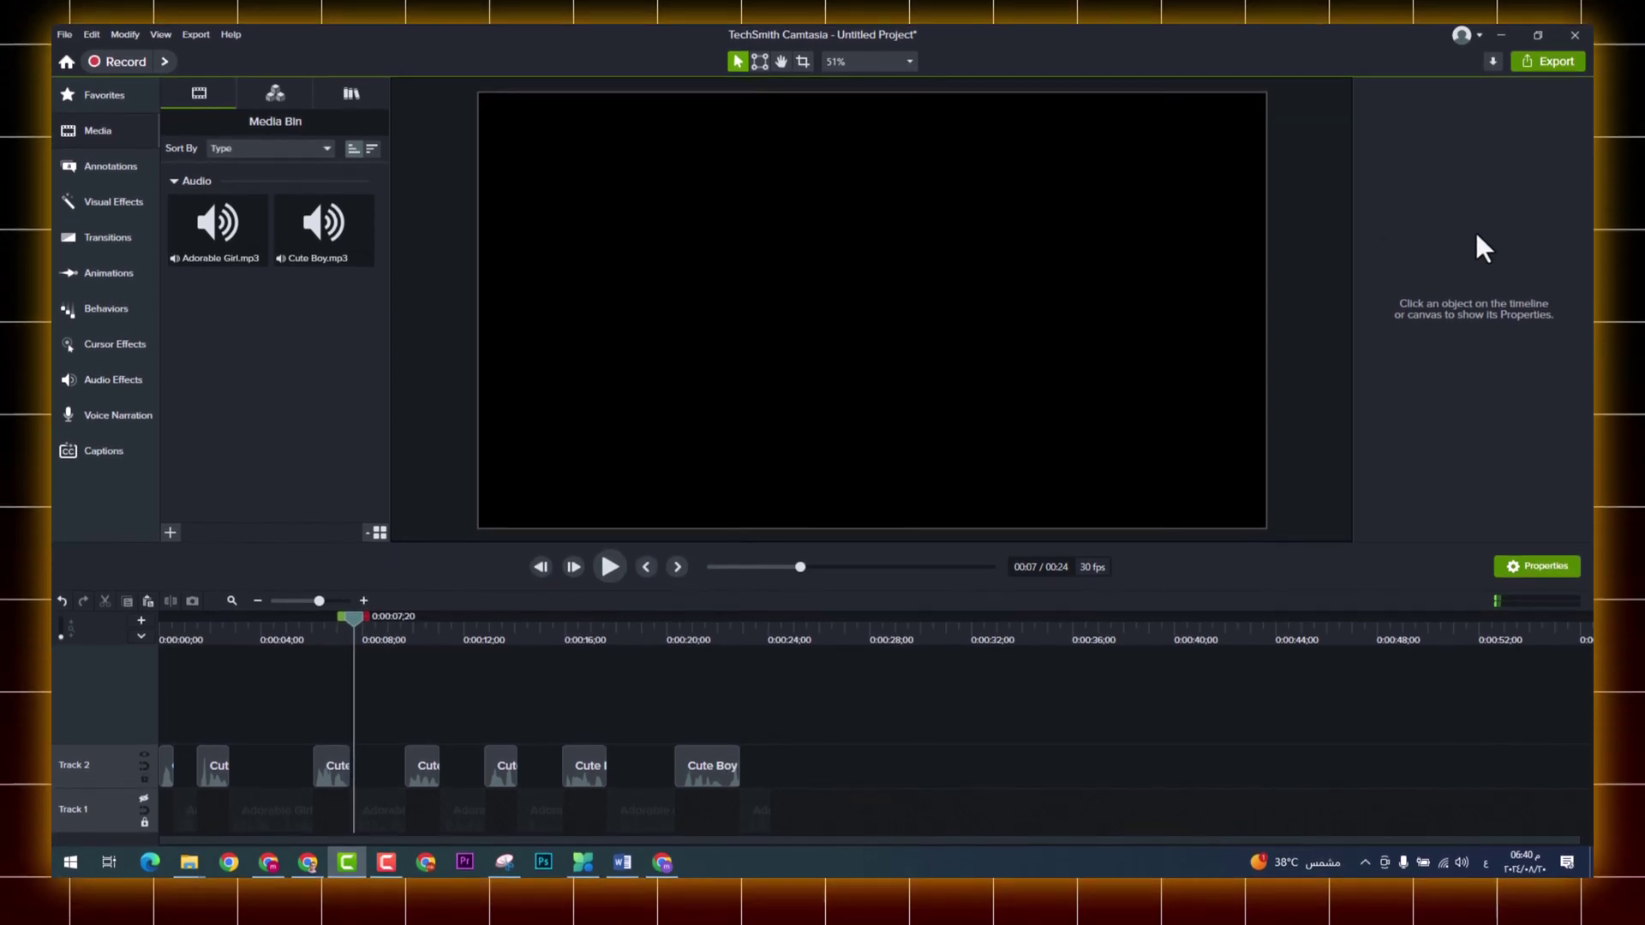
# Step: Export the timeline to a local M4A (audio only) file named "الصوت الولد معدل" and preview the exported audio
pyautogui.click(1564, 61)
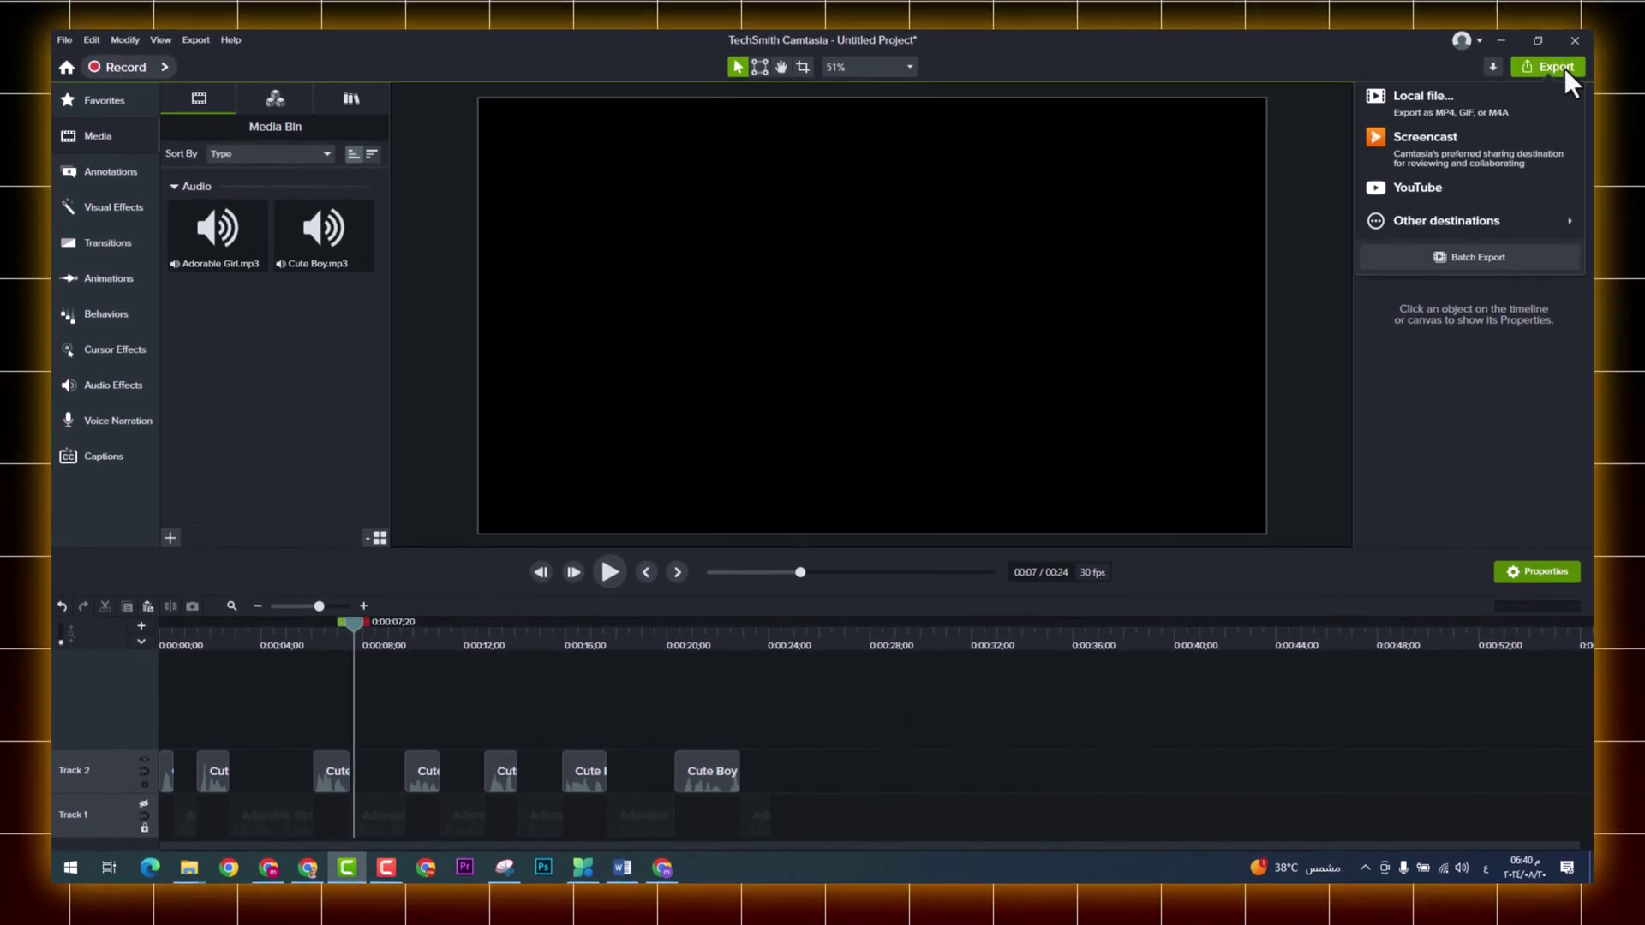
pyautogui.click(1528, 100)
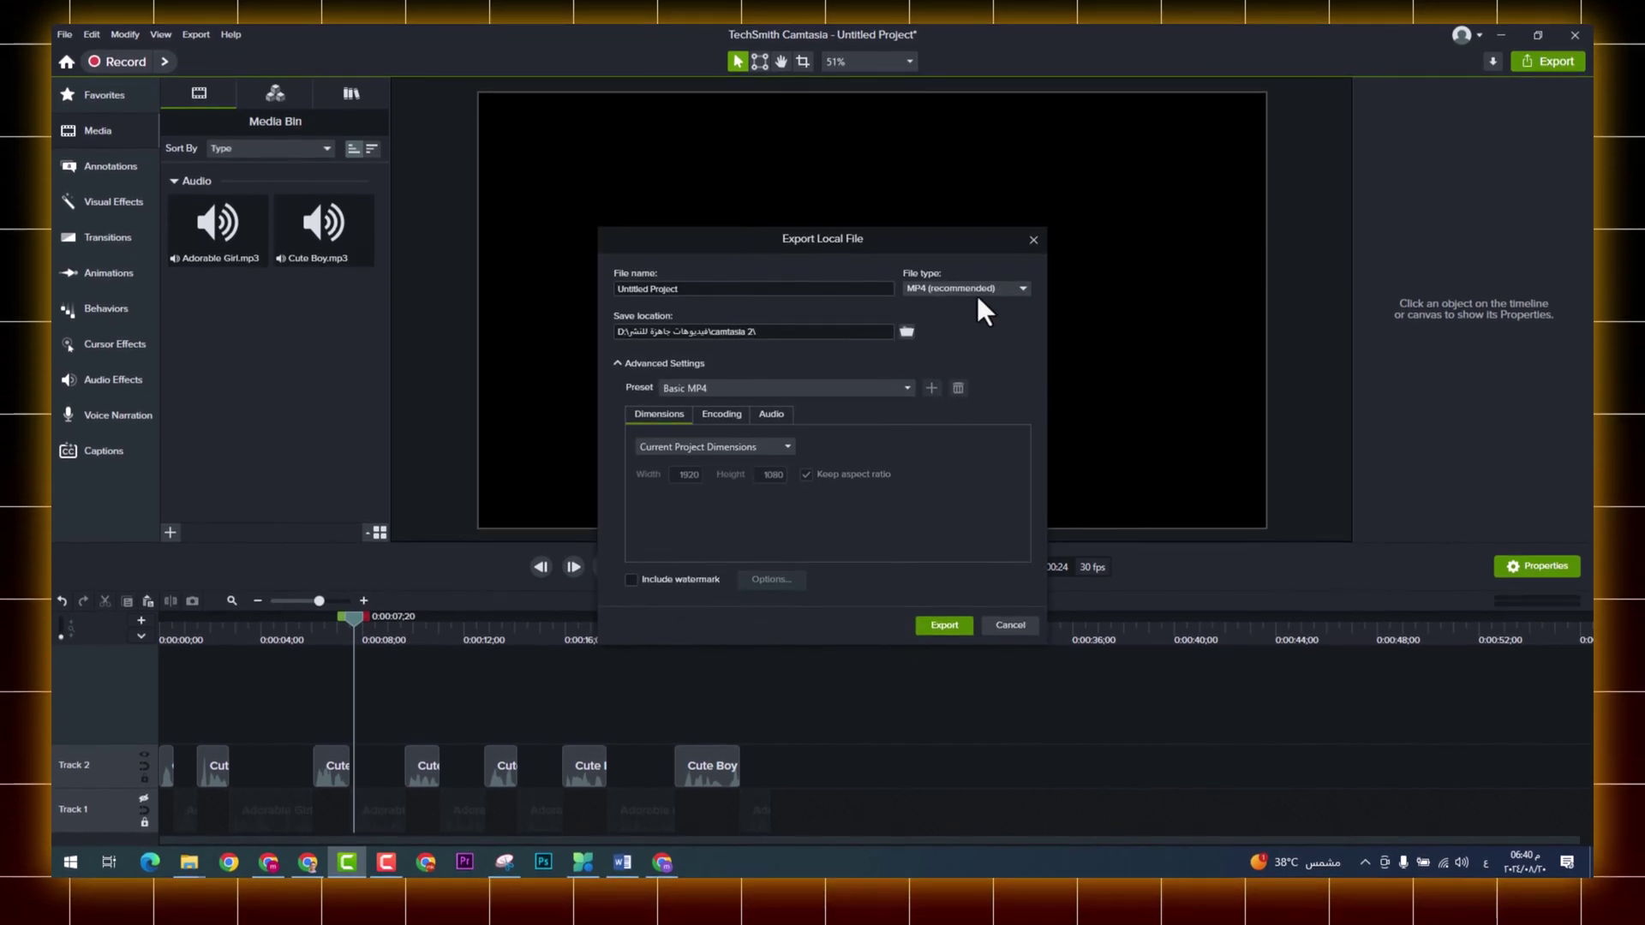
pyautogui.click(976, 296)
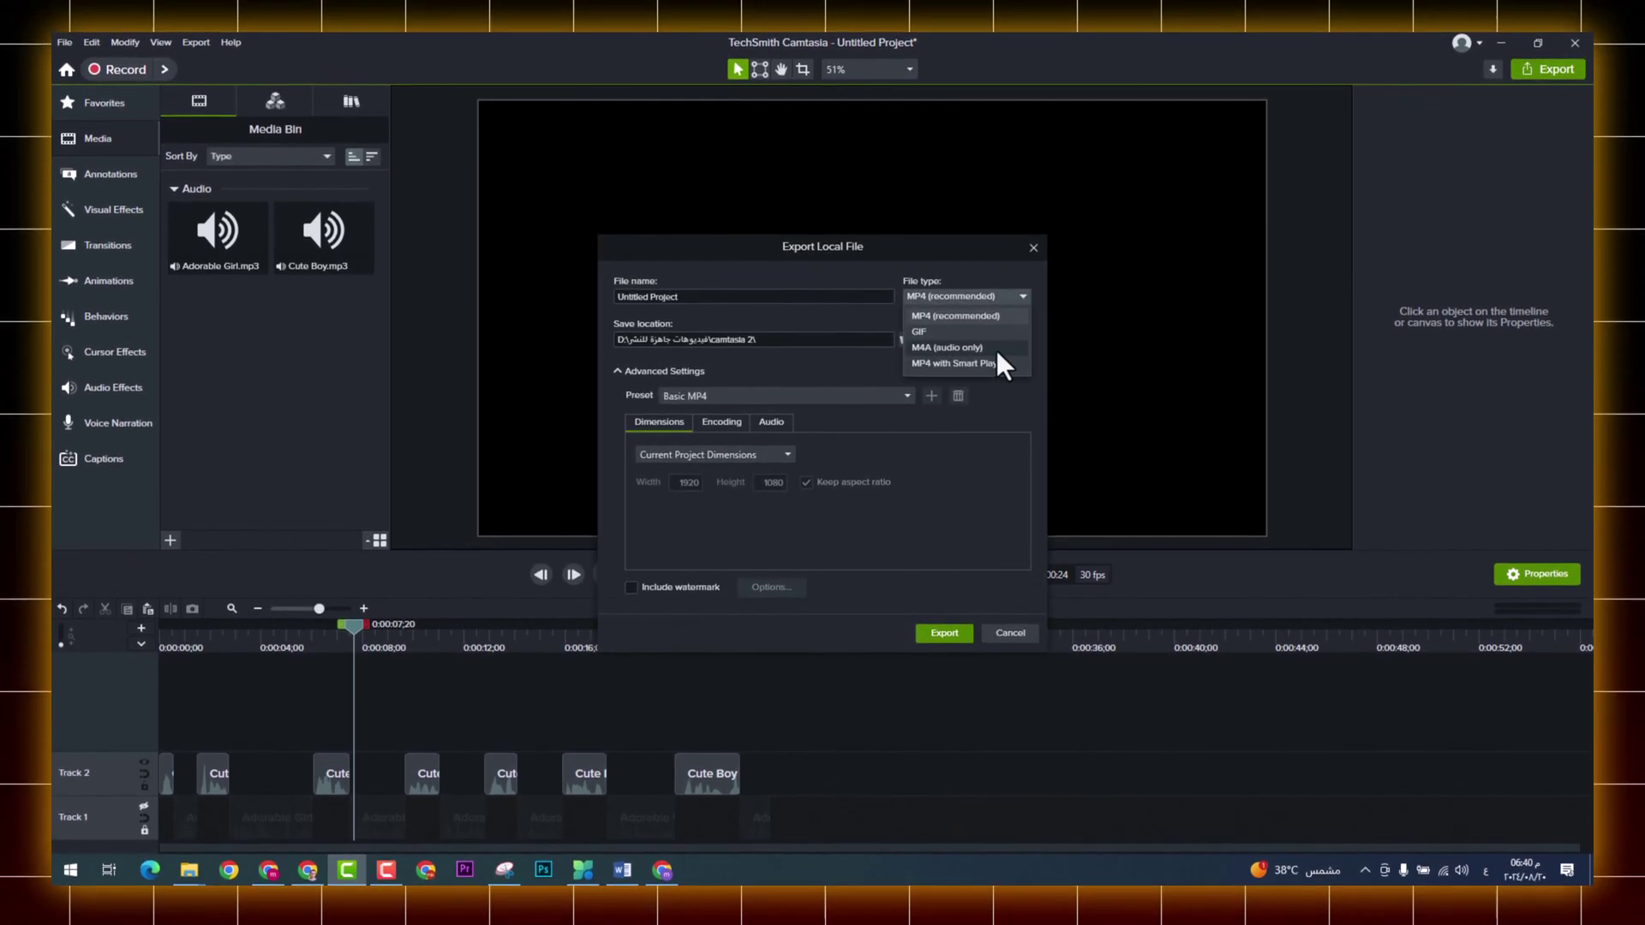
pyautogui.click(994, 340)
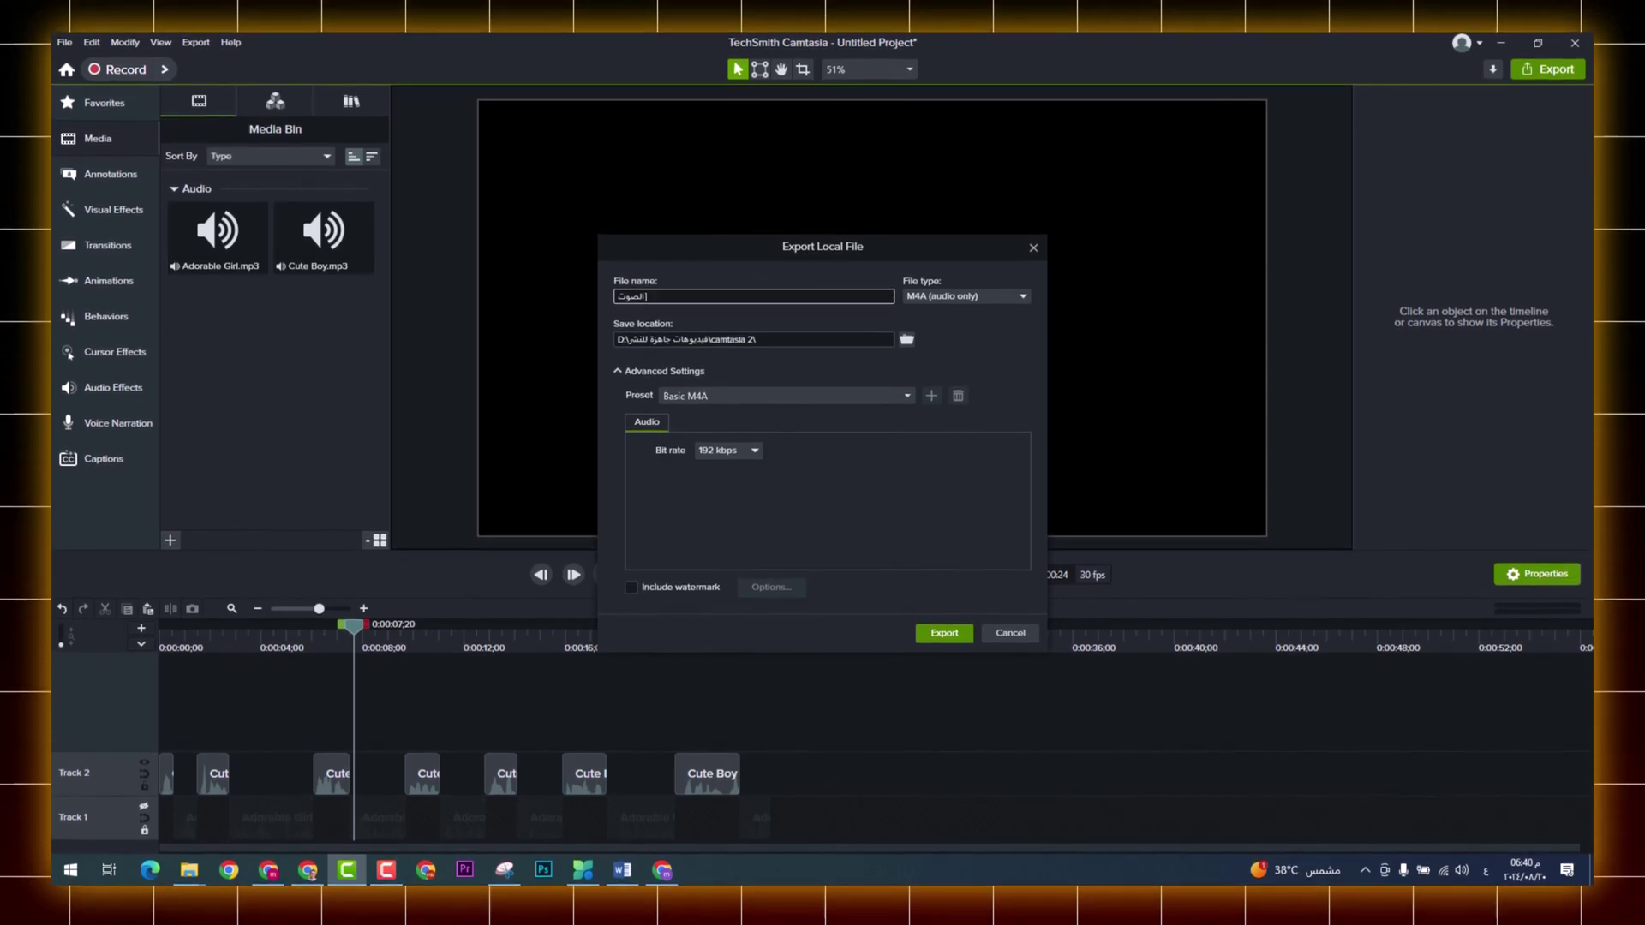
pyautogui.write('معدل')
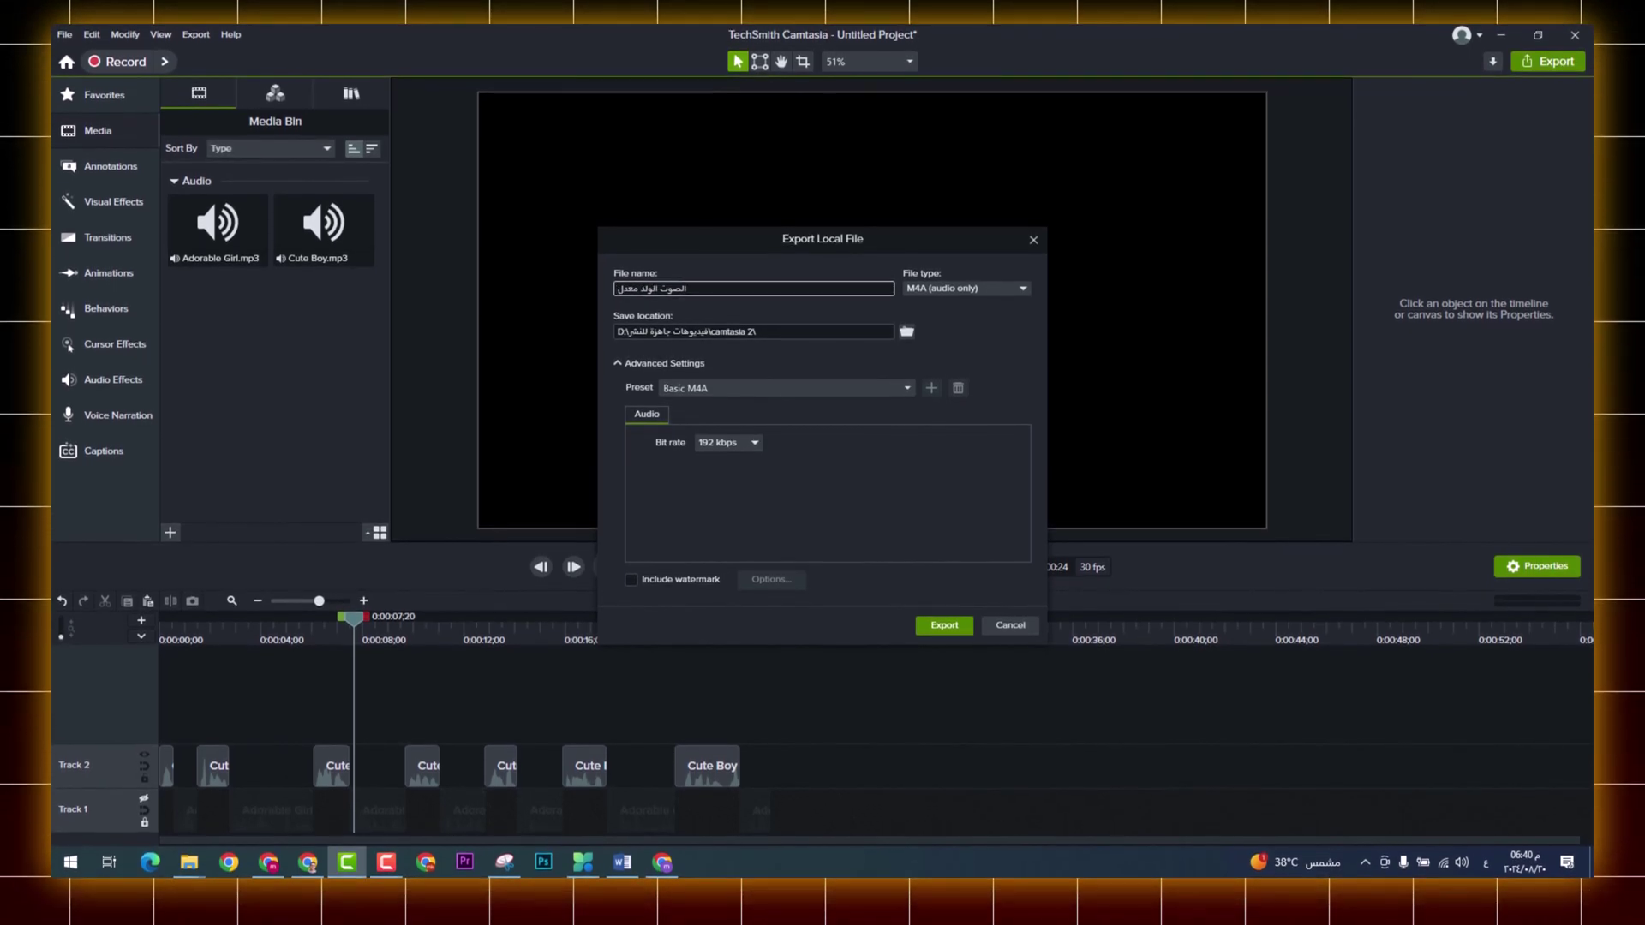
pyautogui.click(953, 635)
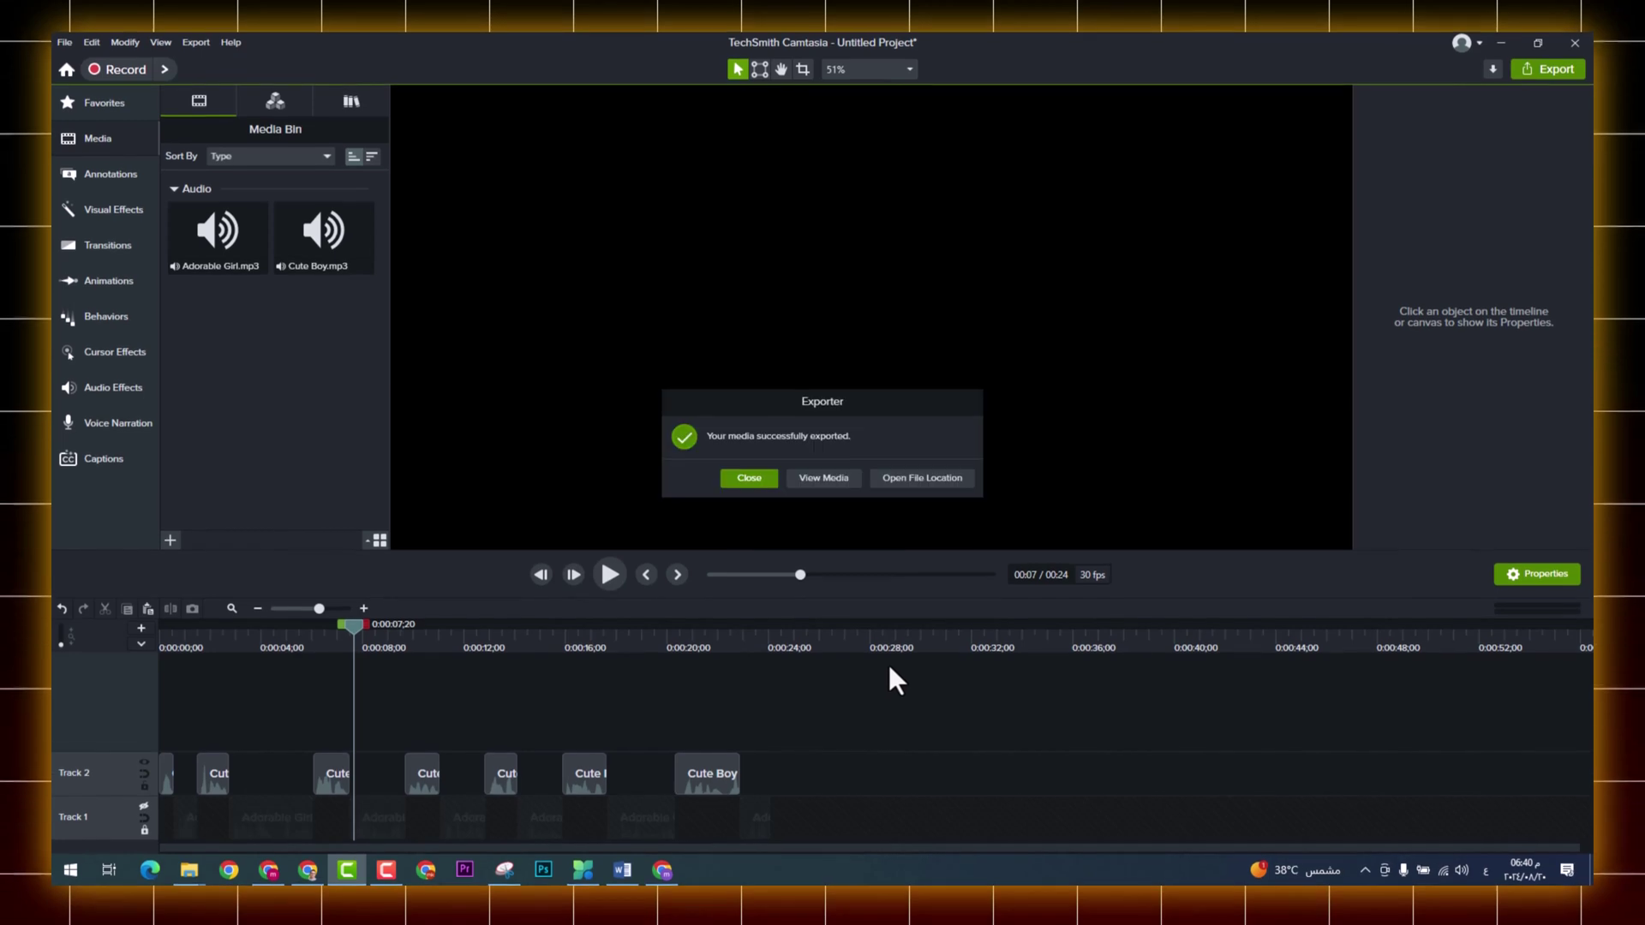
pyautogui.click(840, 474)
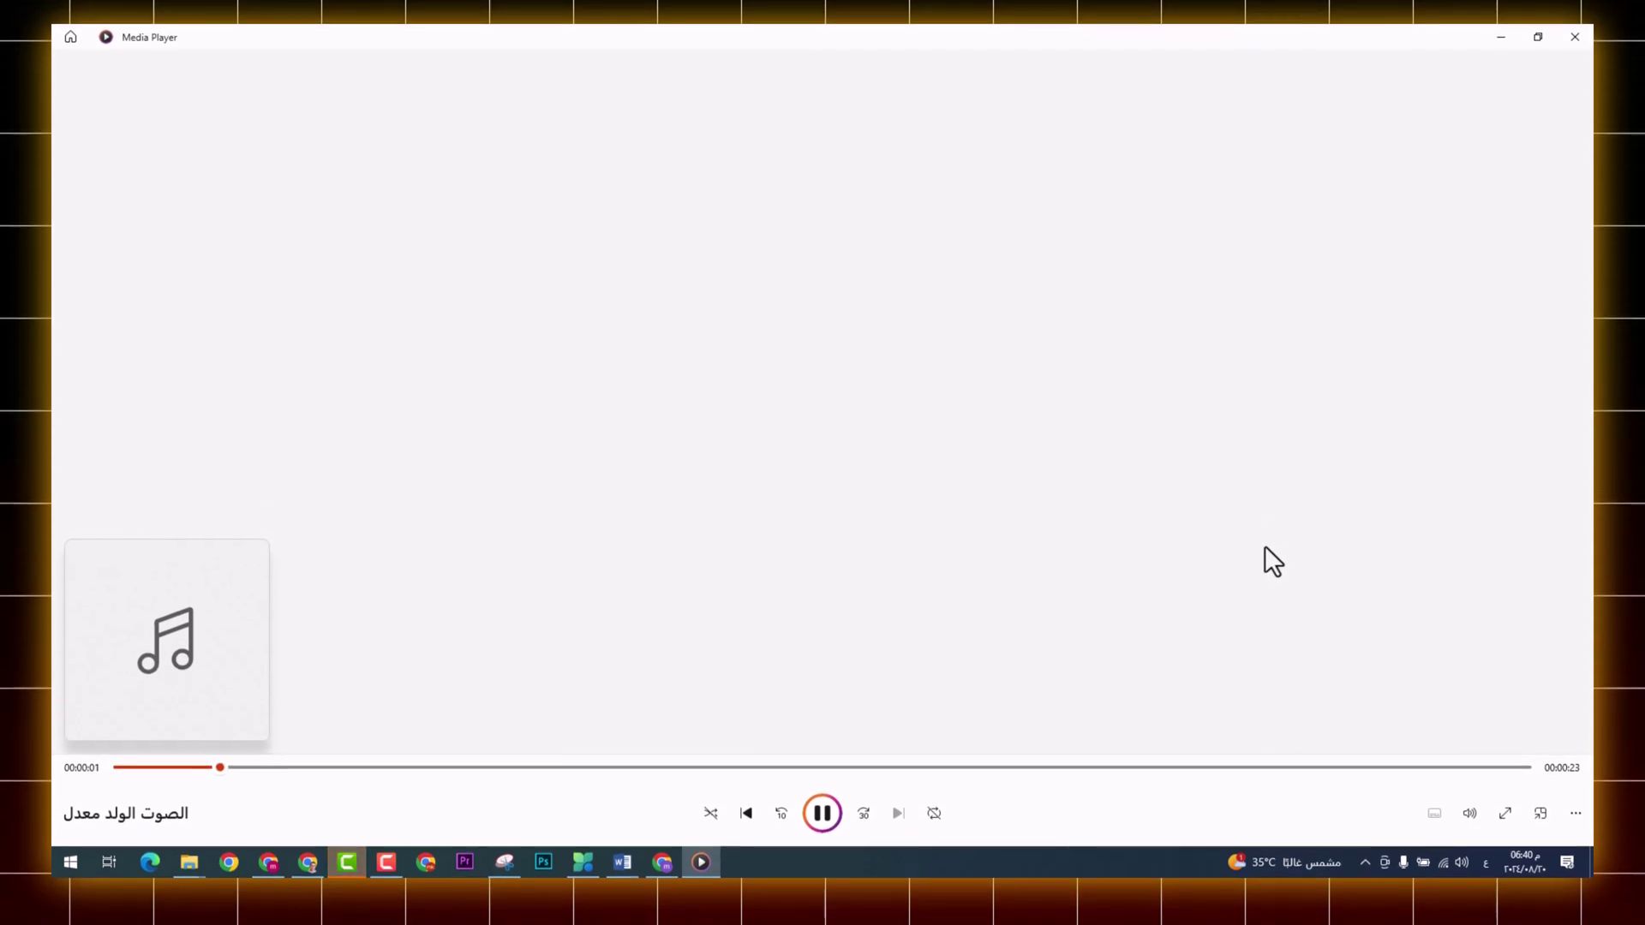
pyautogui.click(1585, 50)
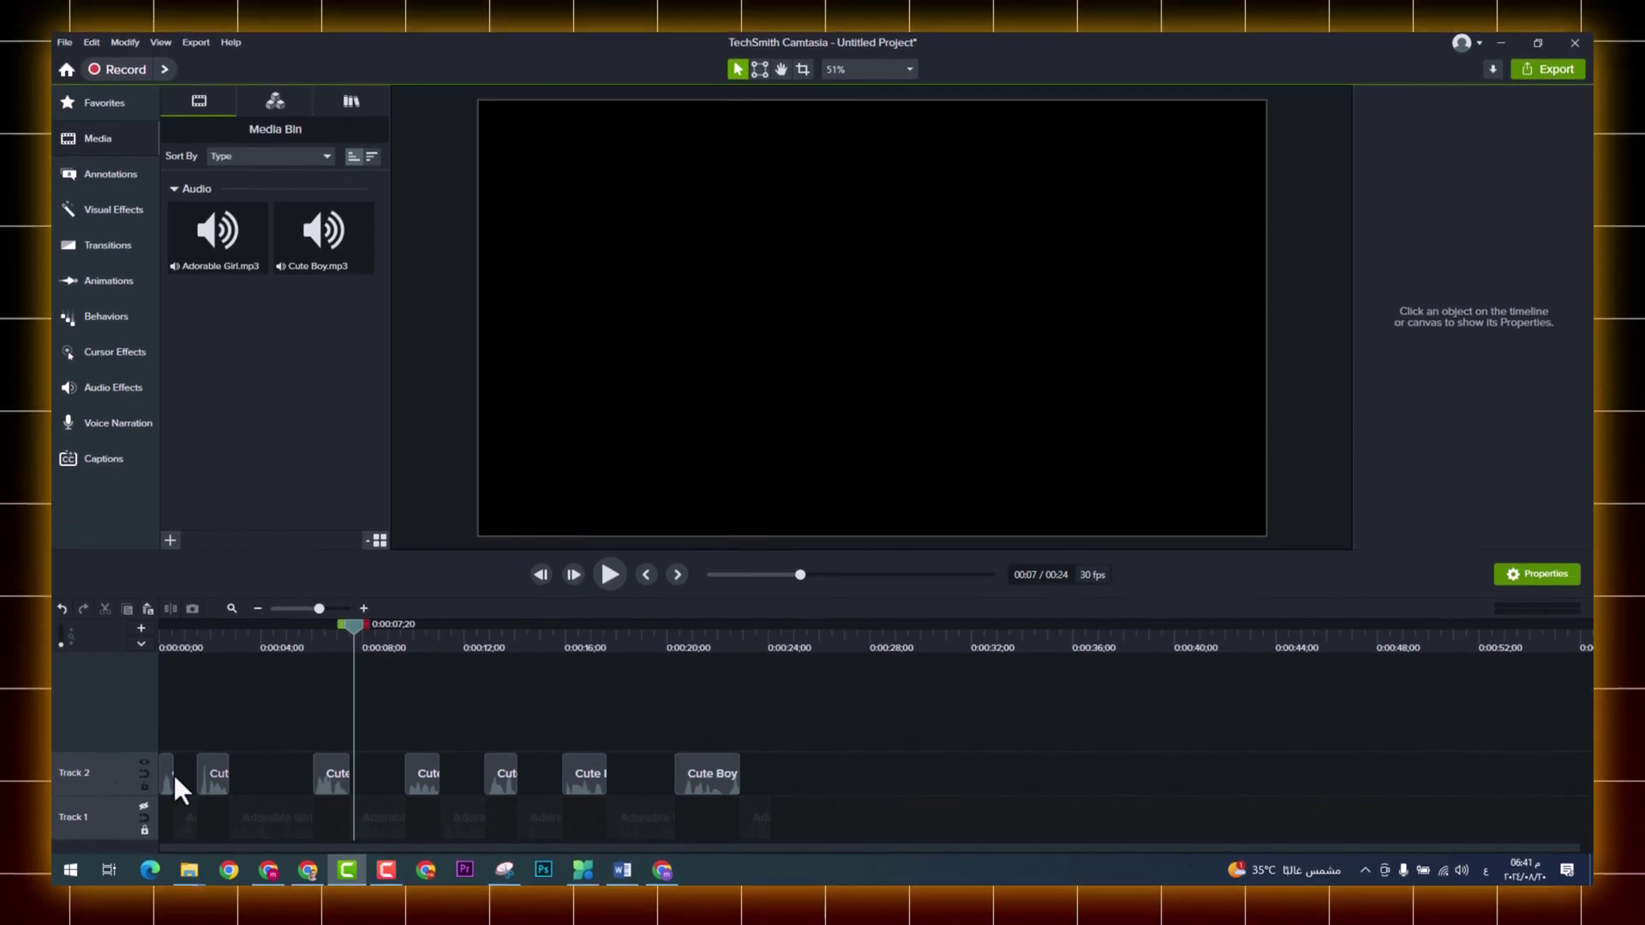
# Step: Disable and lock Track 2, and unlock and enable Track 1 with the Adorable Girl clips
pyautogui.click(145, 759)
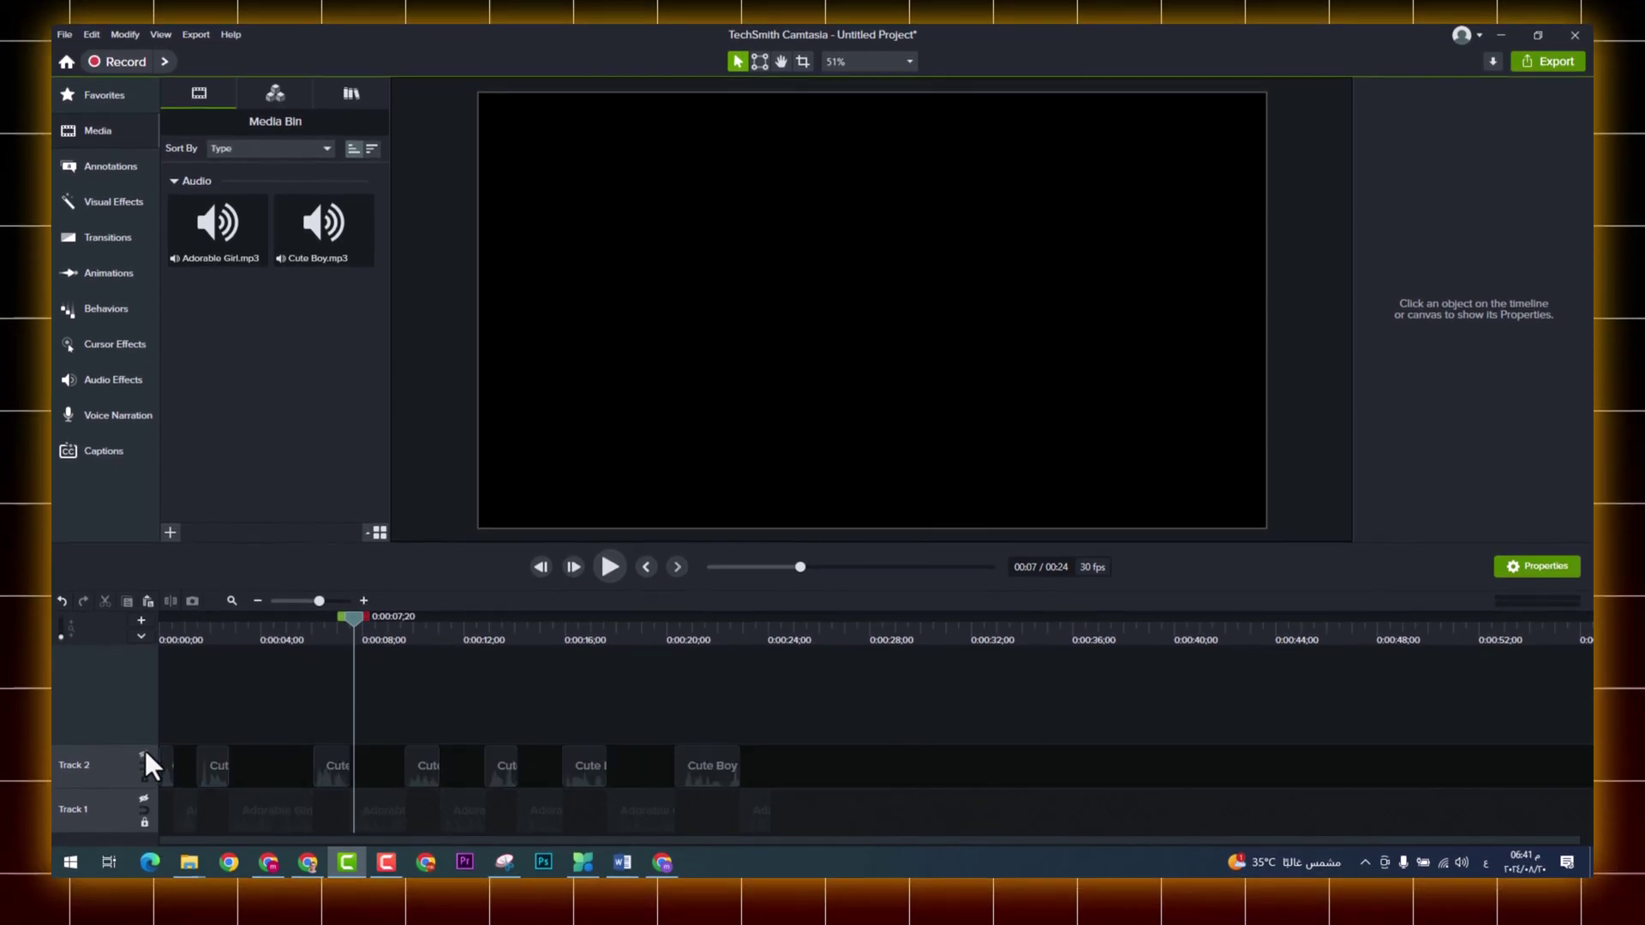
pyautogui.click(144, 798)
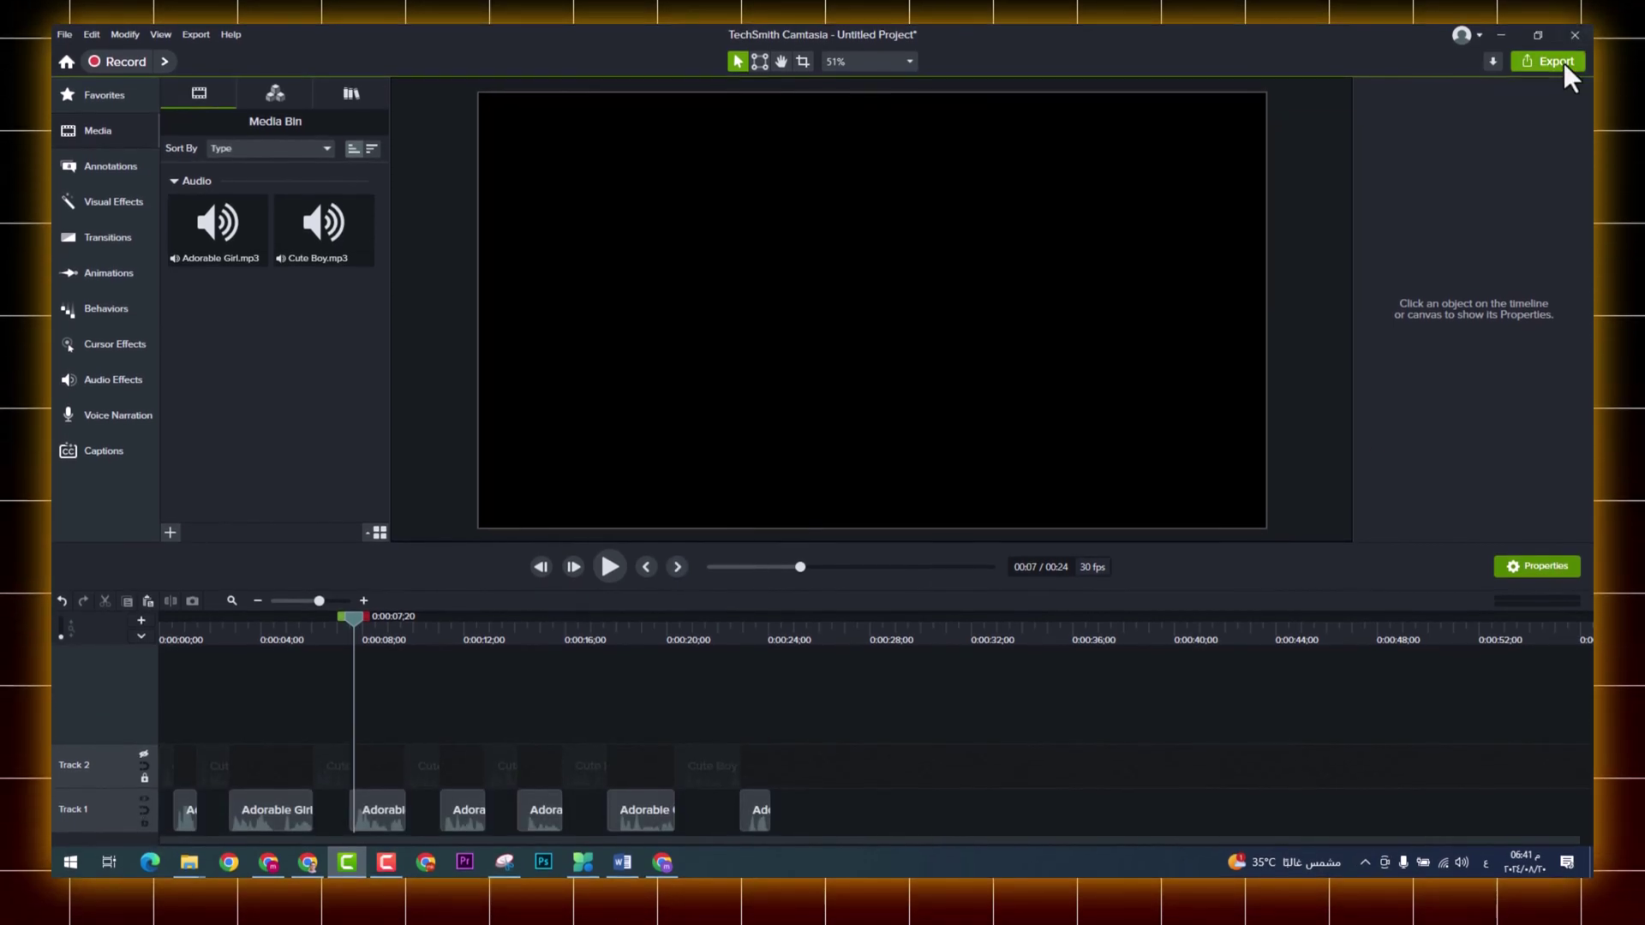
# Step: Export the timeline as a local M4A (audio only) file named "صوت البنت معدل"
pyautogui.click(1485, 110)
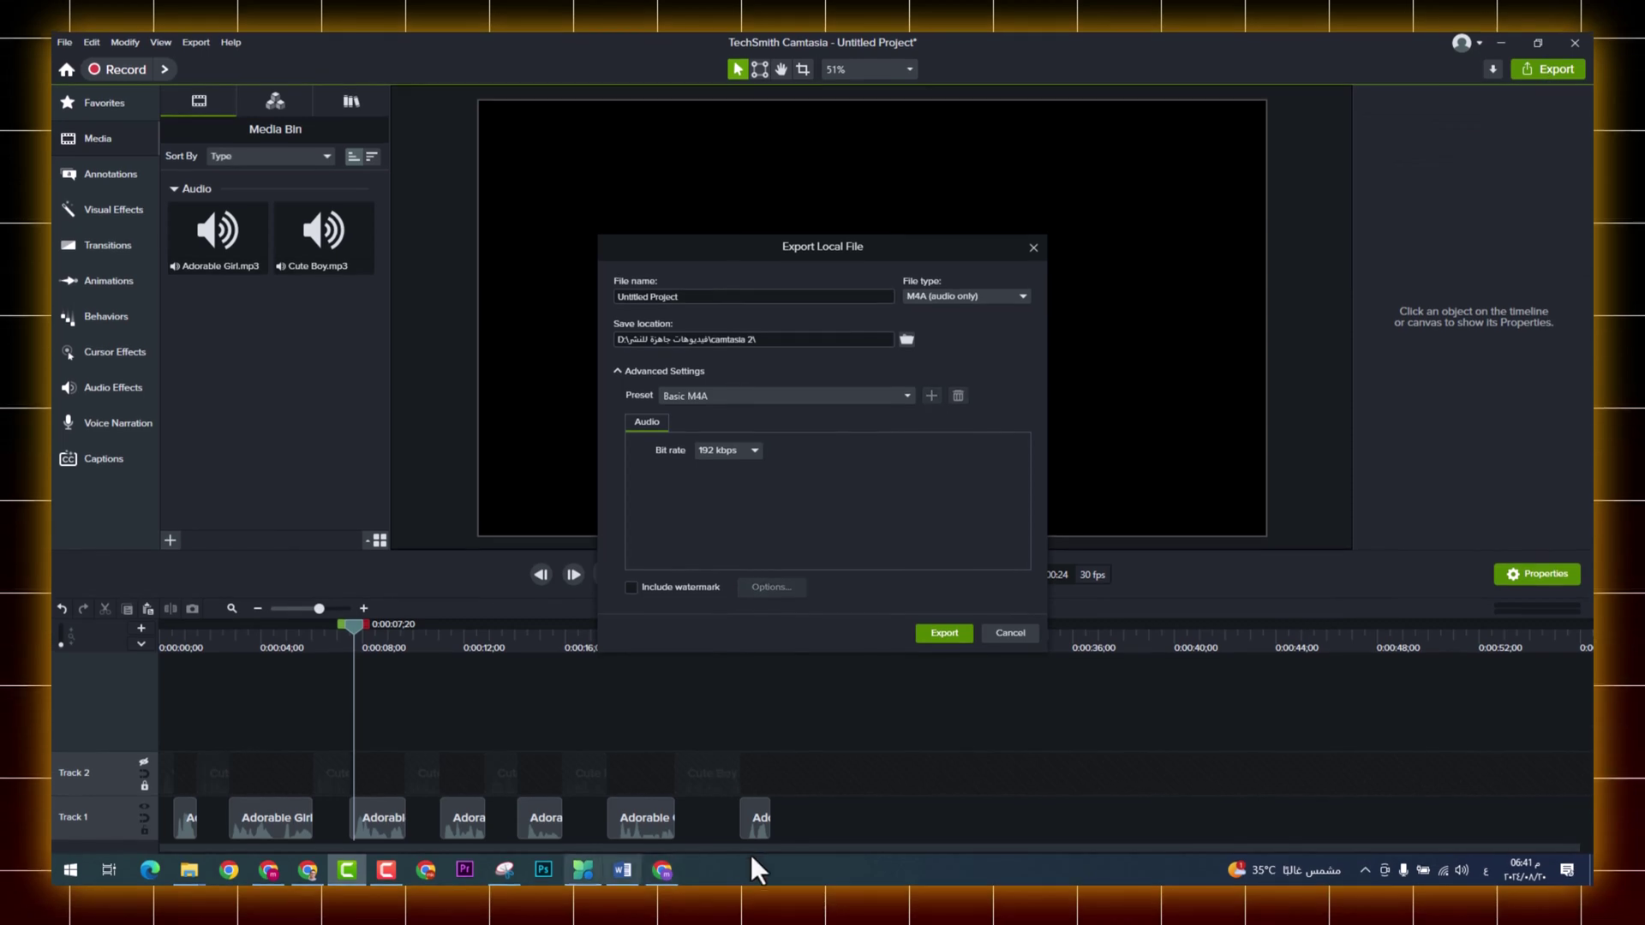
pyautogui.tripleClick(662, 297)
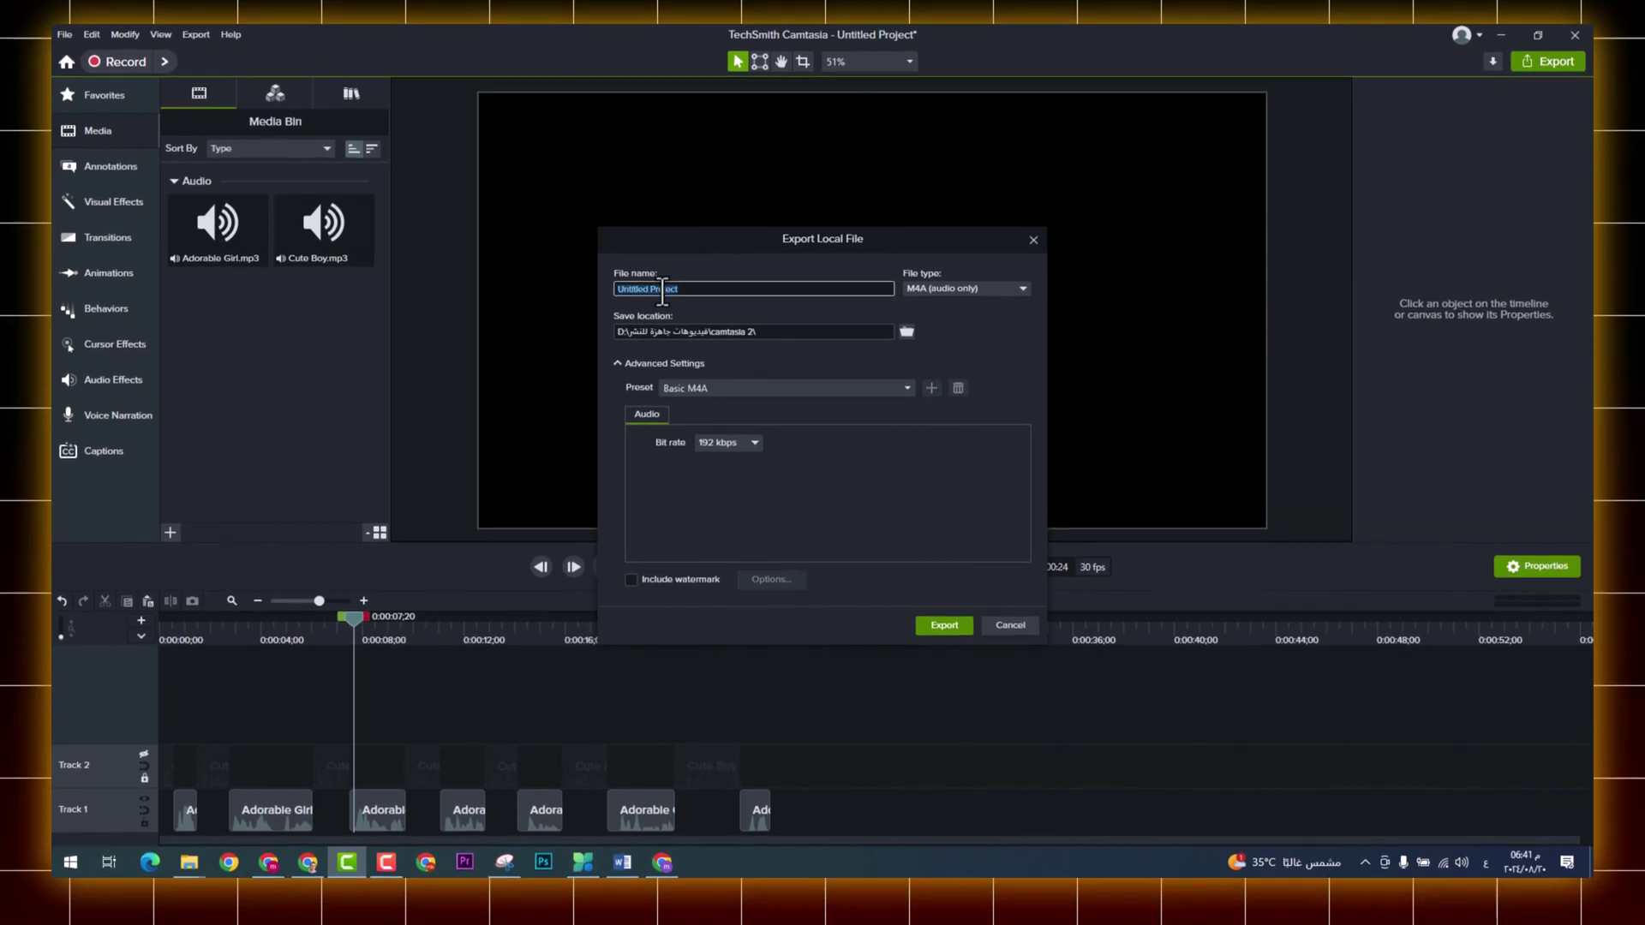
pyautogui.write('صوت ال')
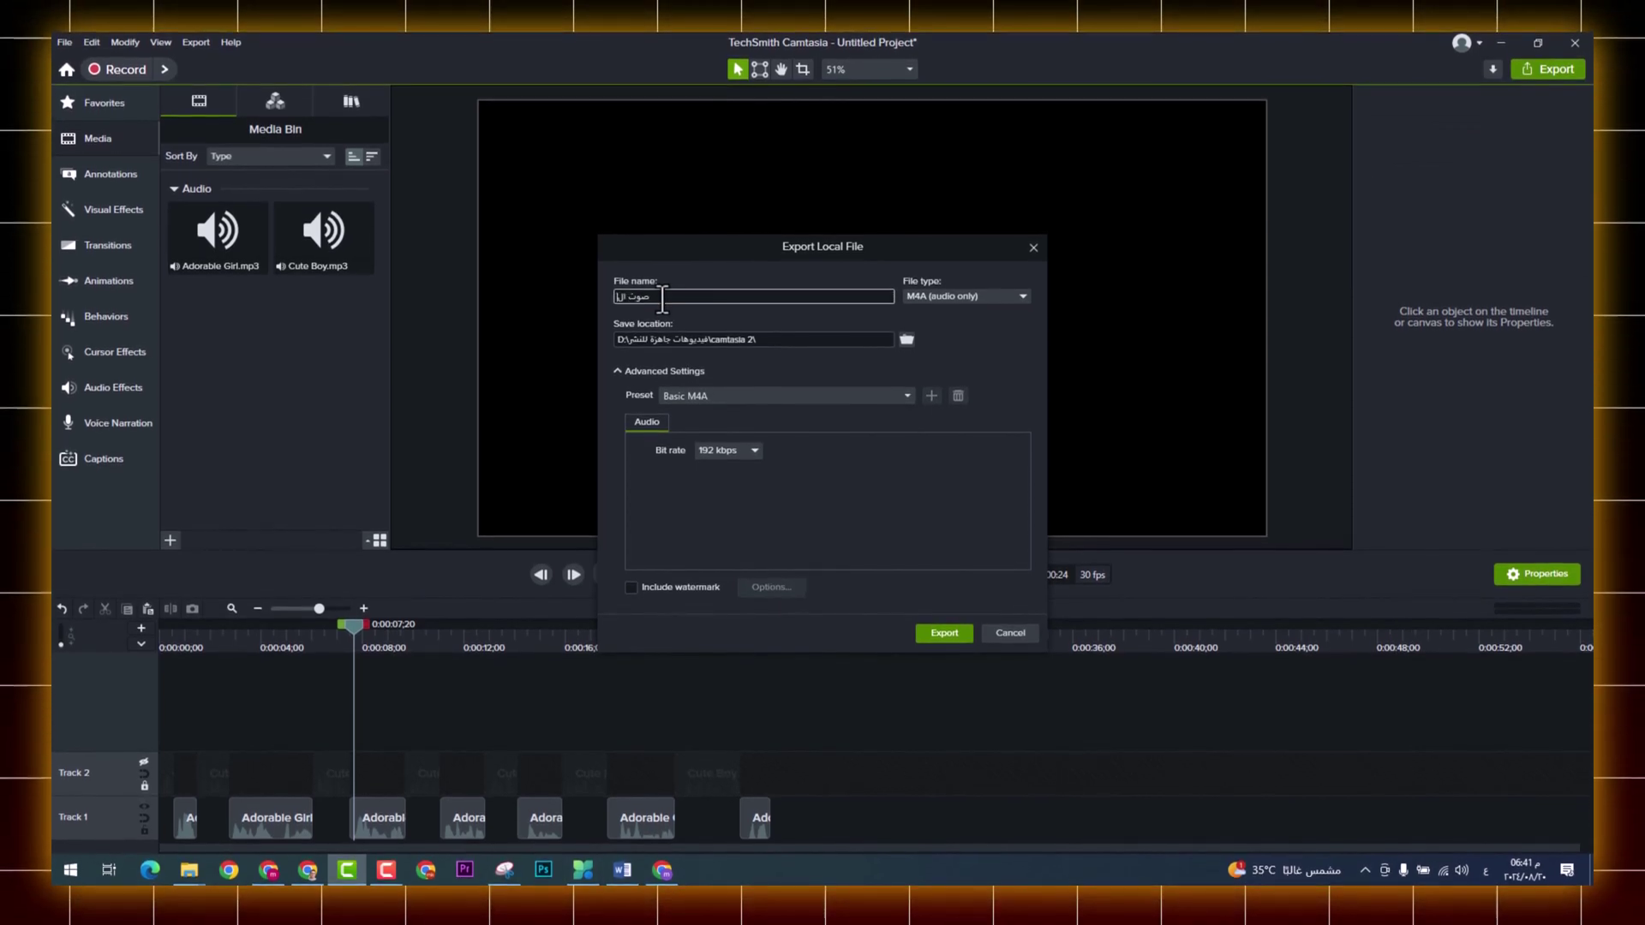
pyautogui.write('بنت معدل')
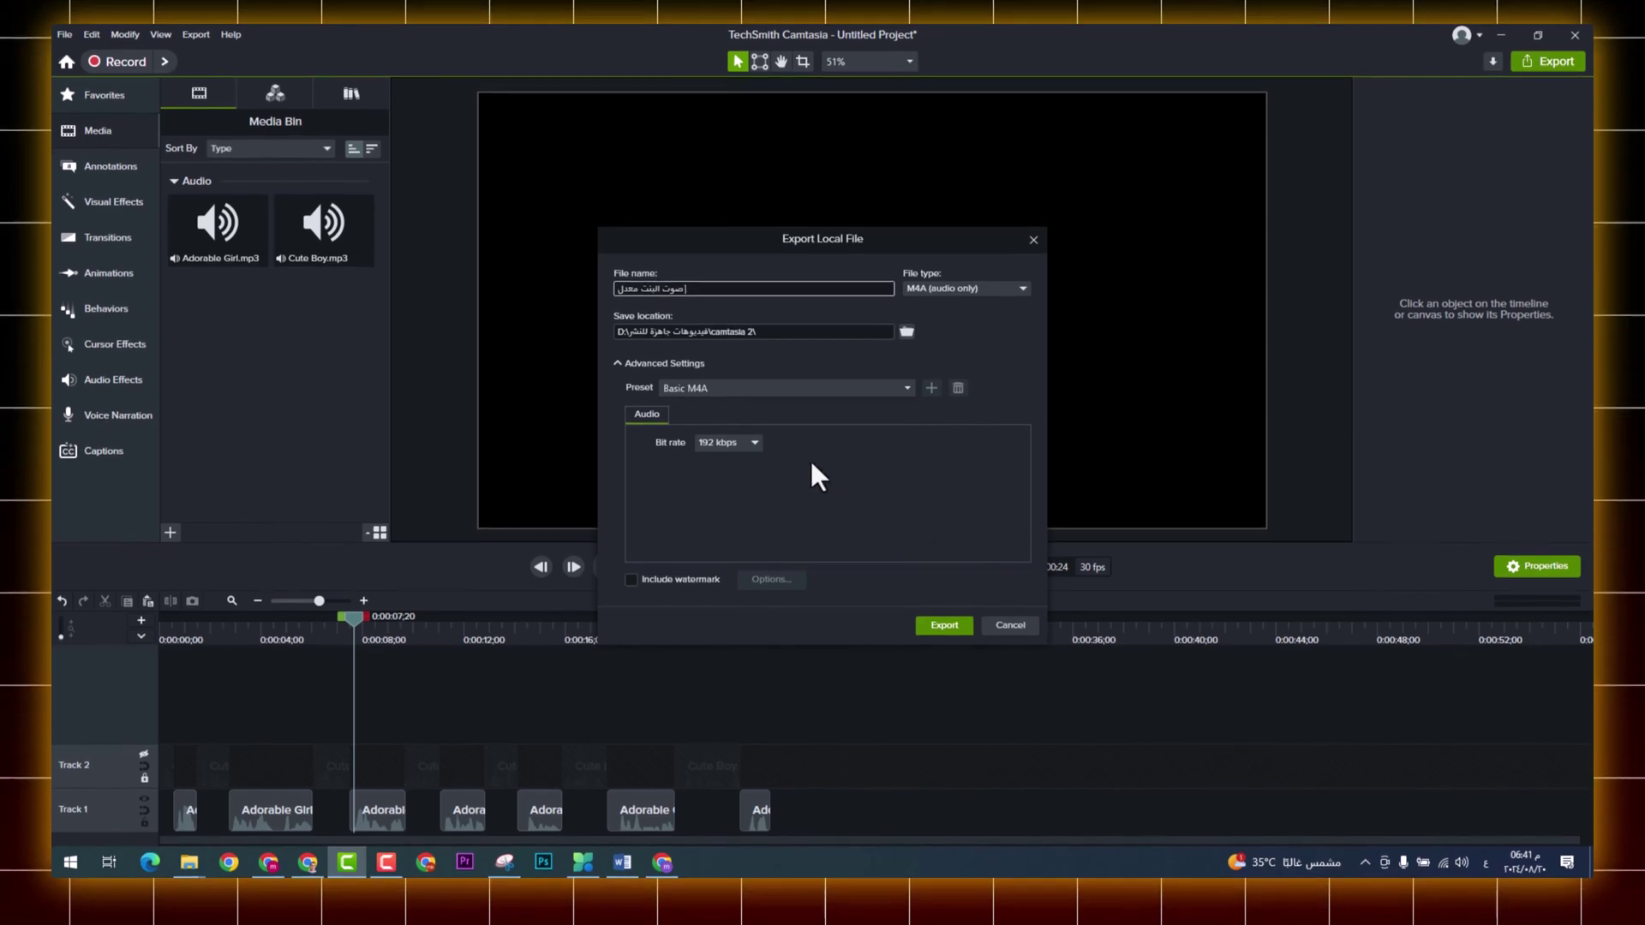
pyautogui.click(946, 626)
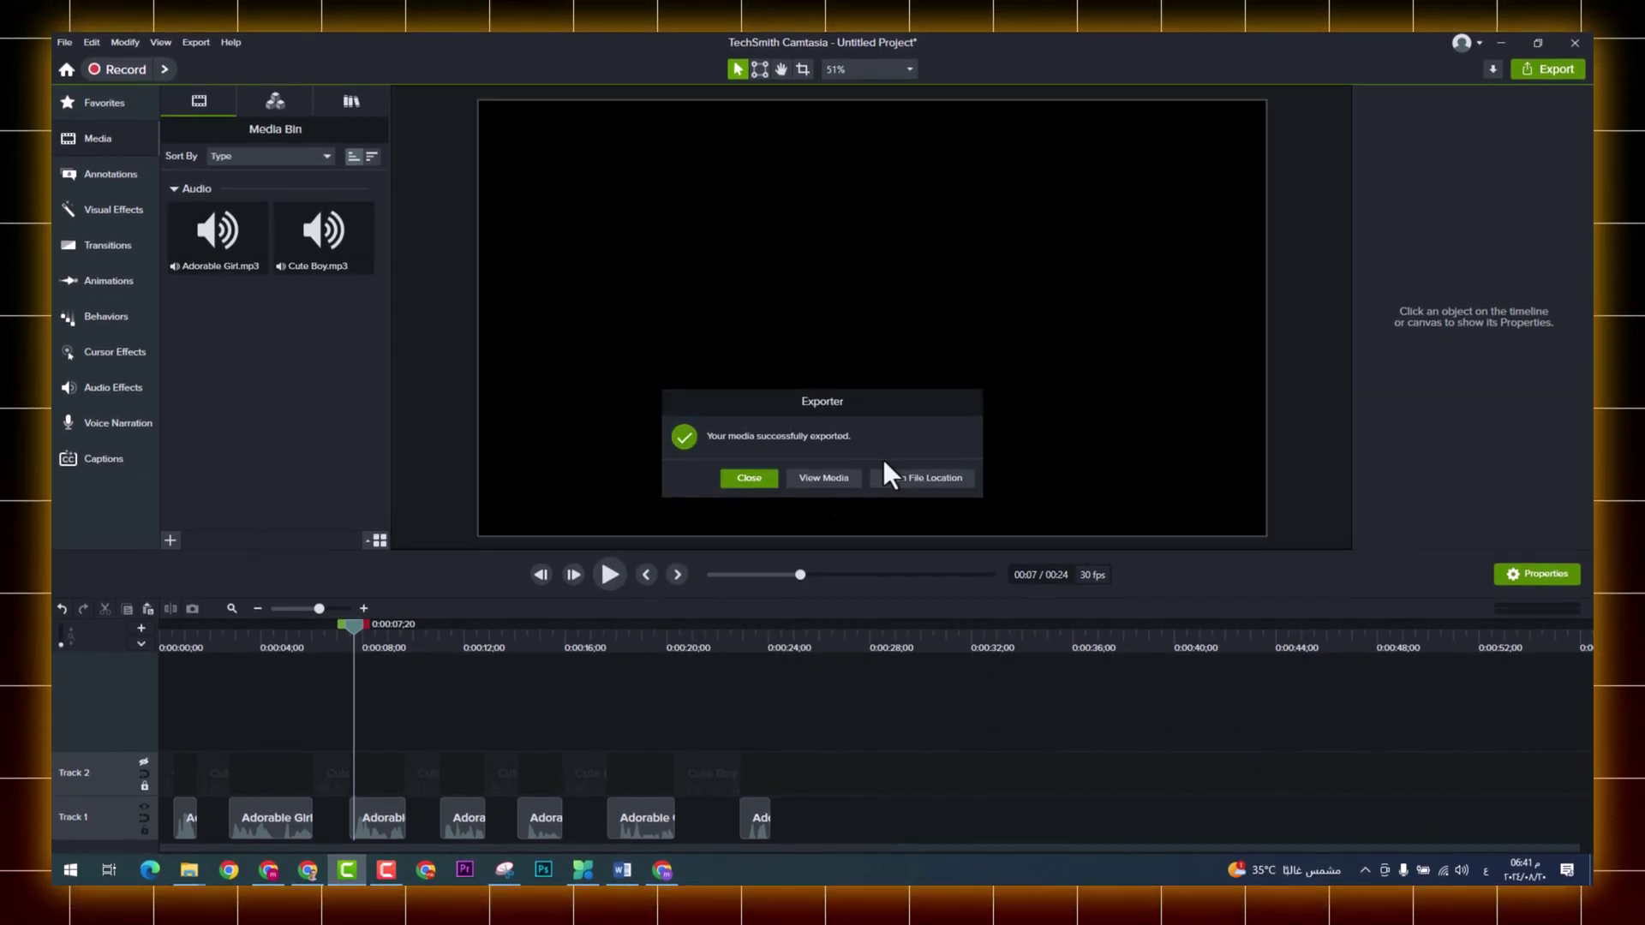
# Step: Open the exported girl's audio in Media Player, listen to part of it, and minimize the player
pyautogui.click(830, 476)
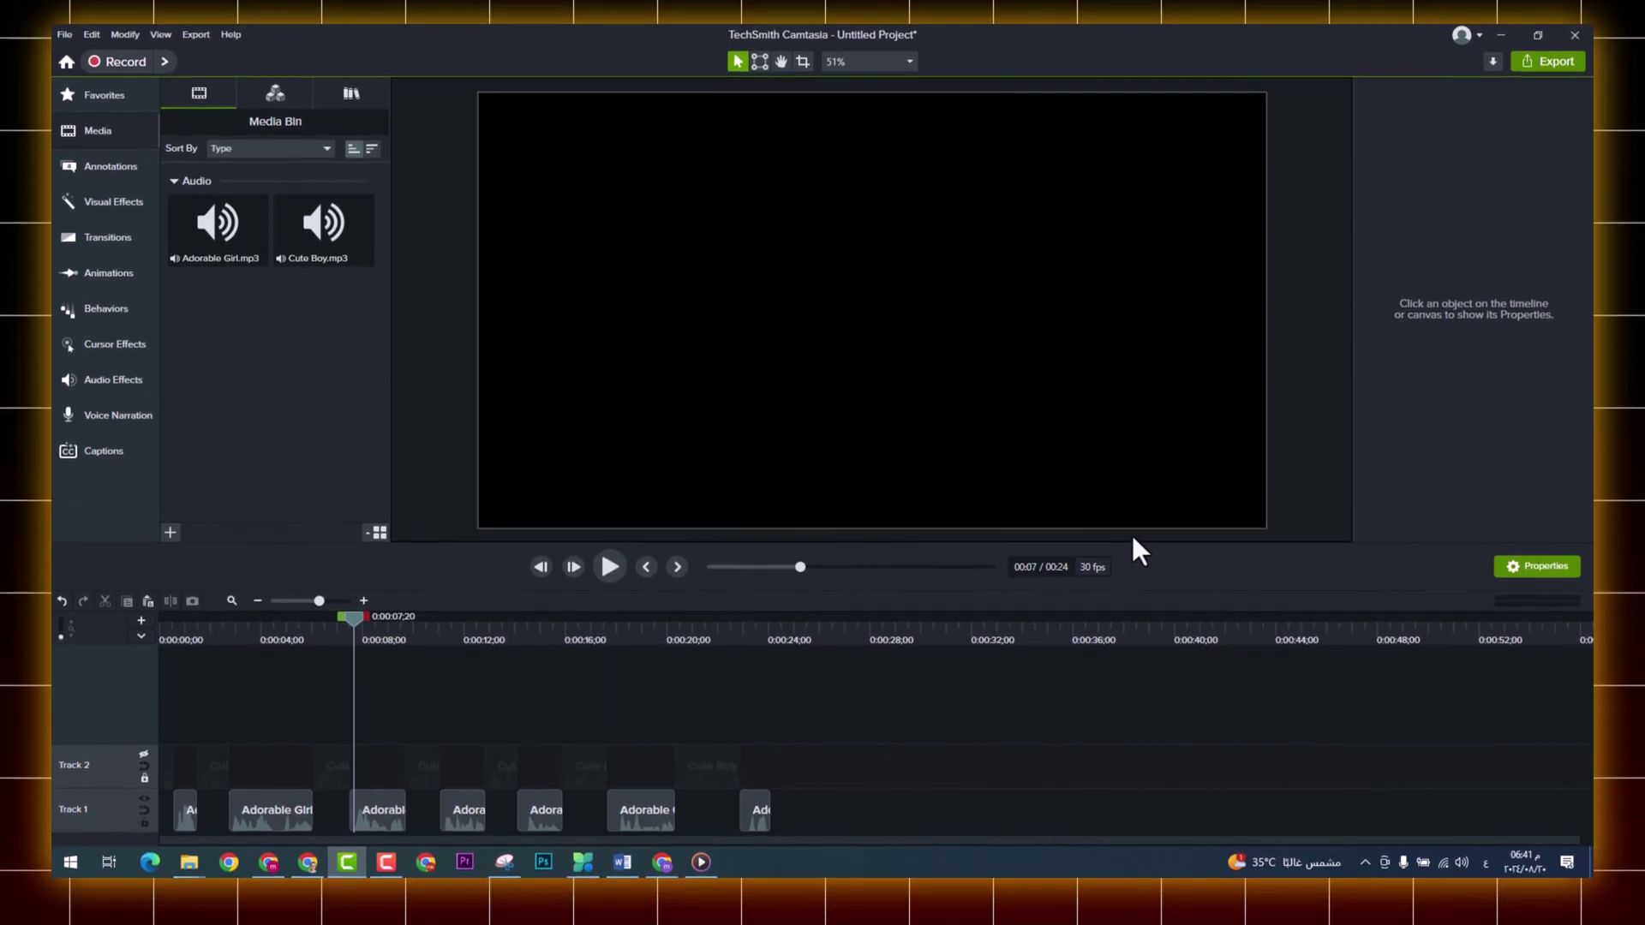
pyautogui.click(701, 862)
pyautogui.click(821, 822)
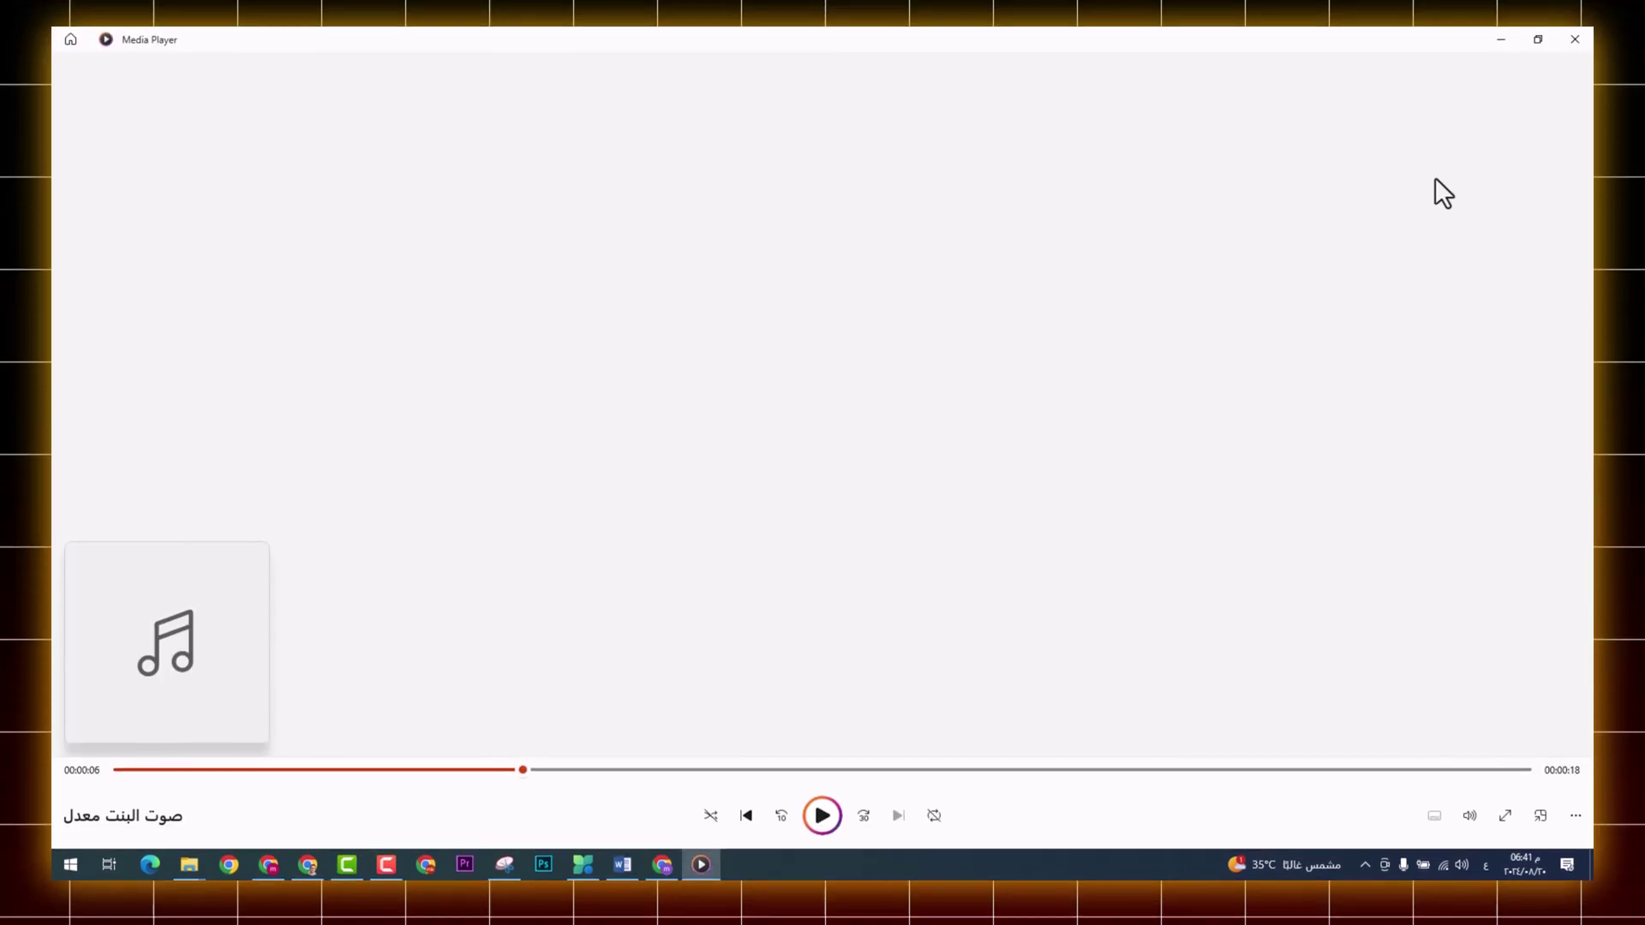
pyautogui.click(1501, 45)
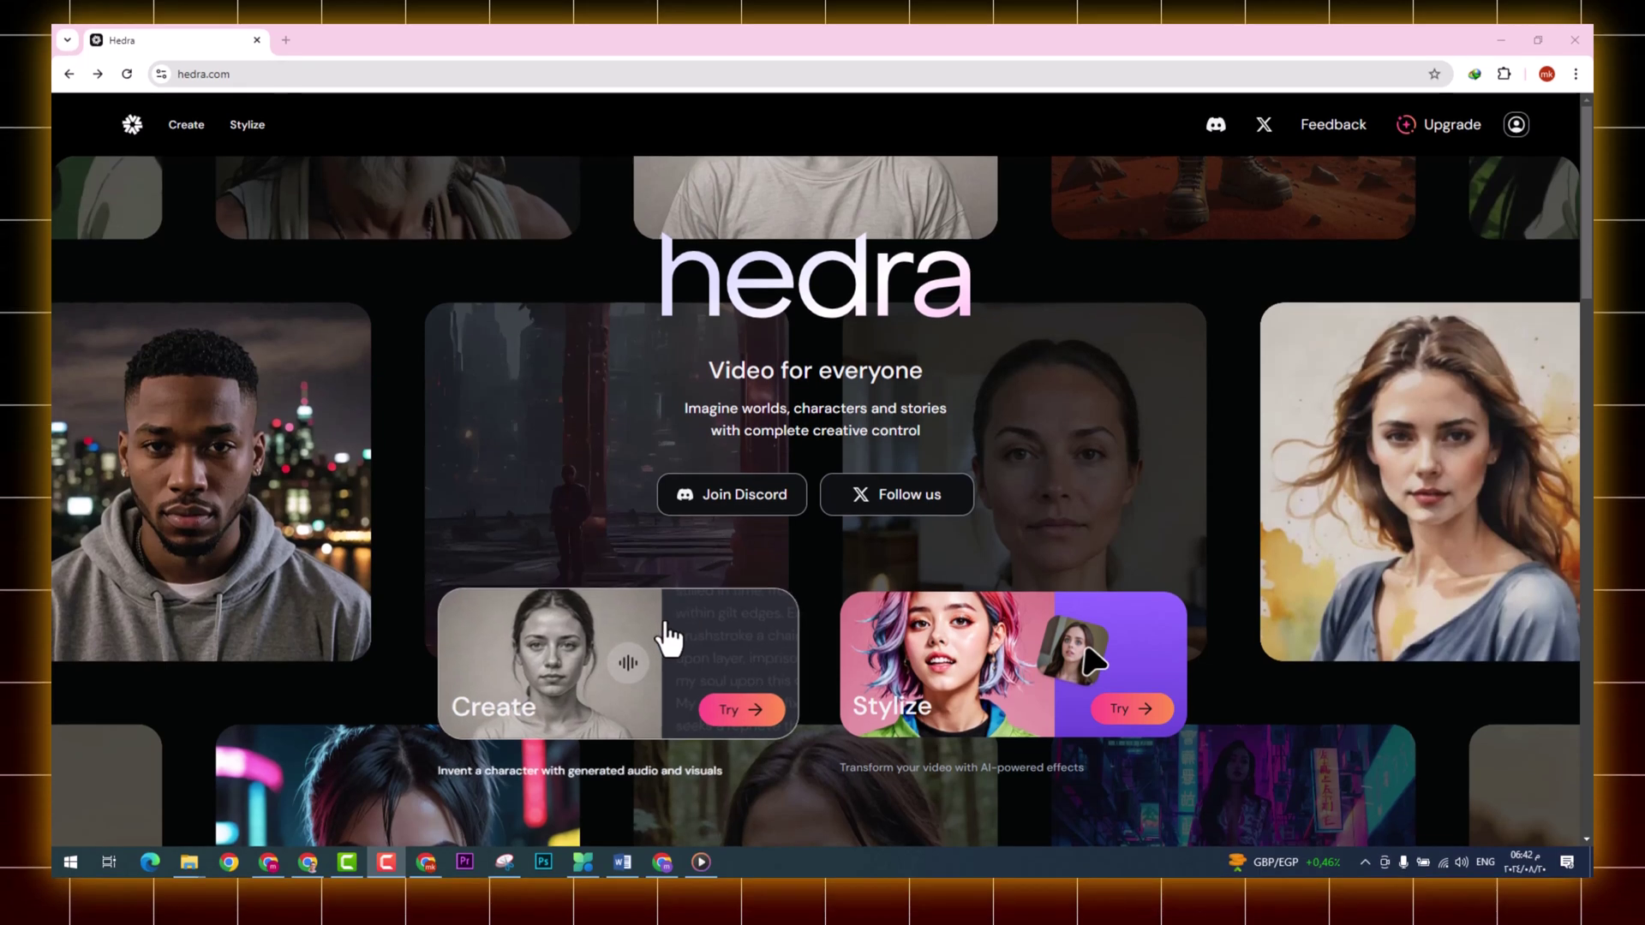
# Step: Switch to Hedra in the browser, start creating a character video, and import the boy1 audio file from the premiere 2 folder
pyautogui.click(672, 640)
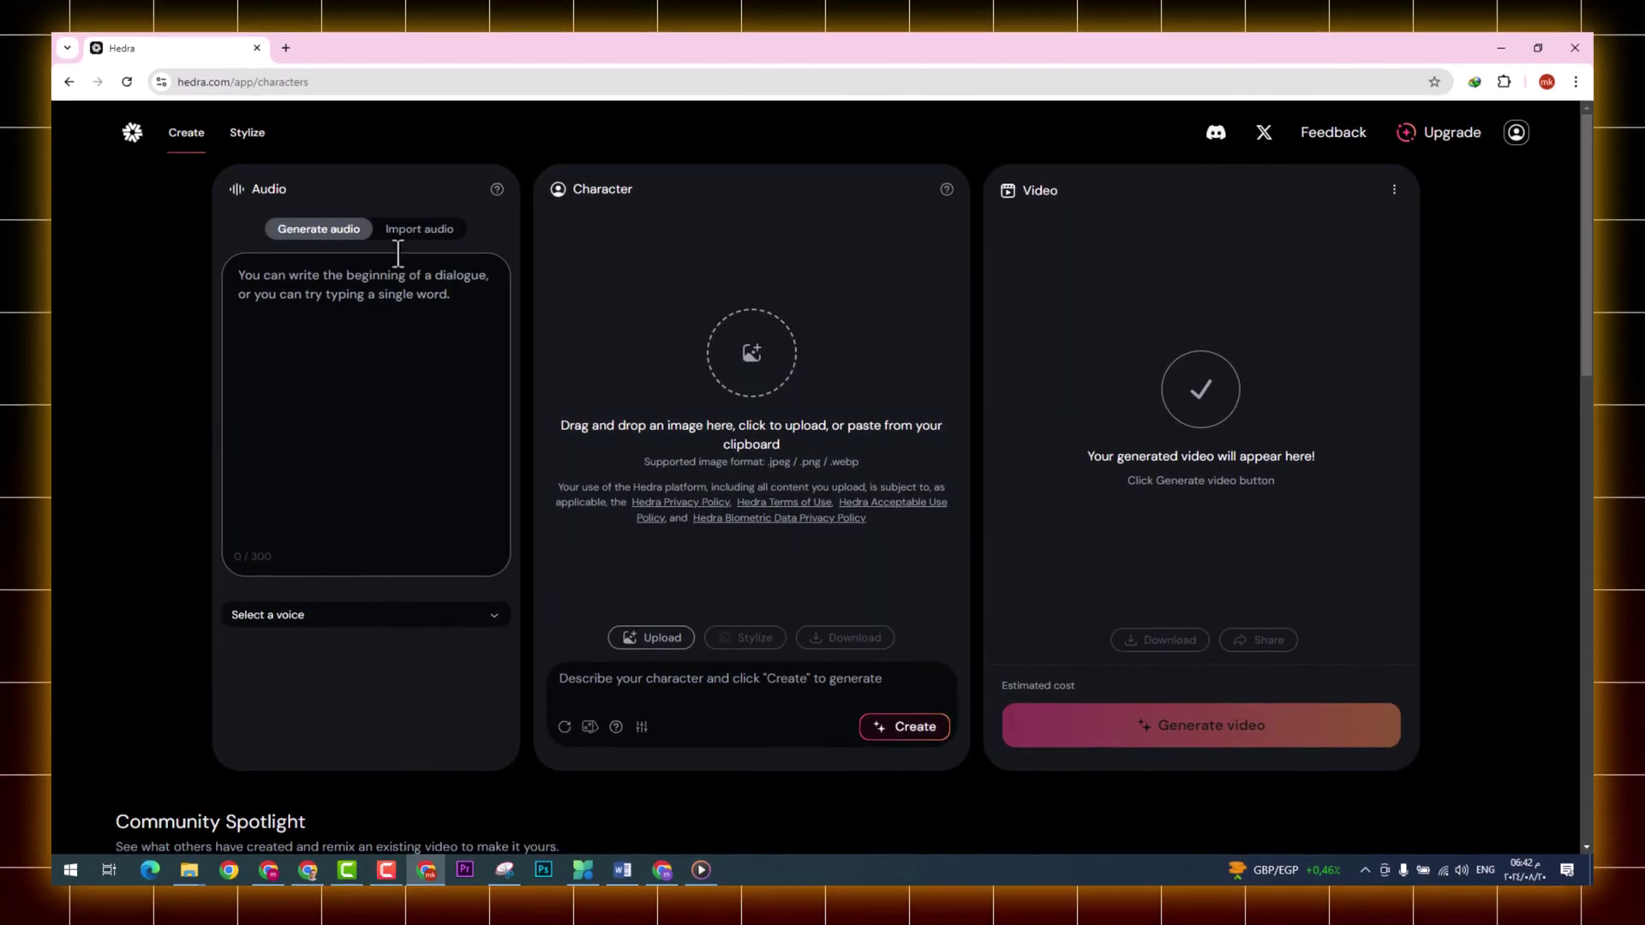
pyautogui.click(426, 242)
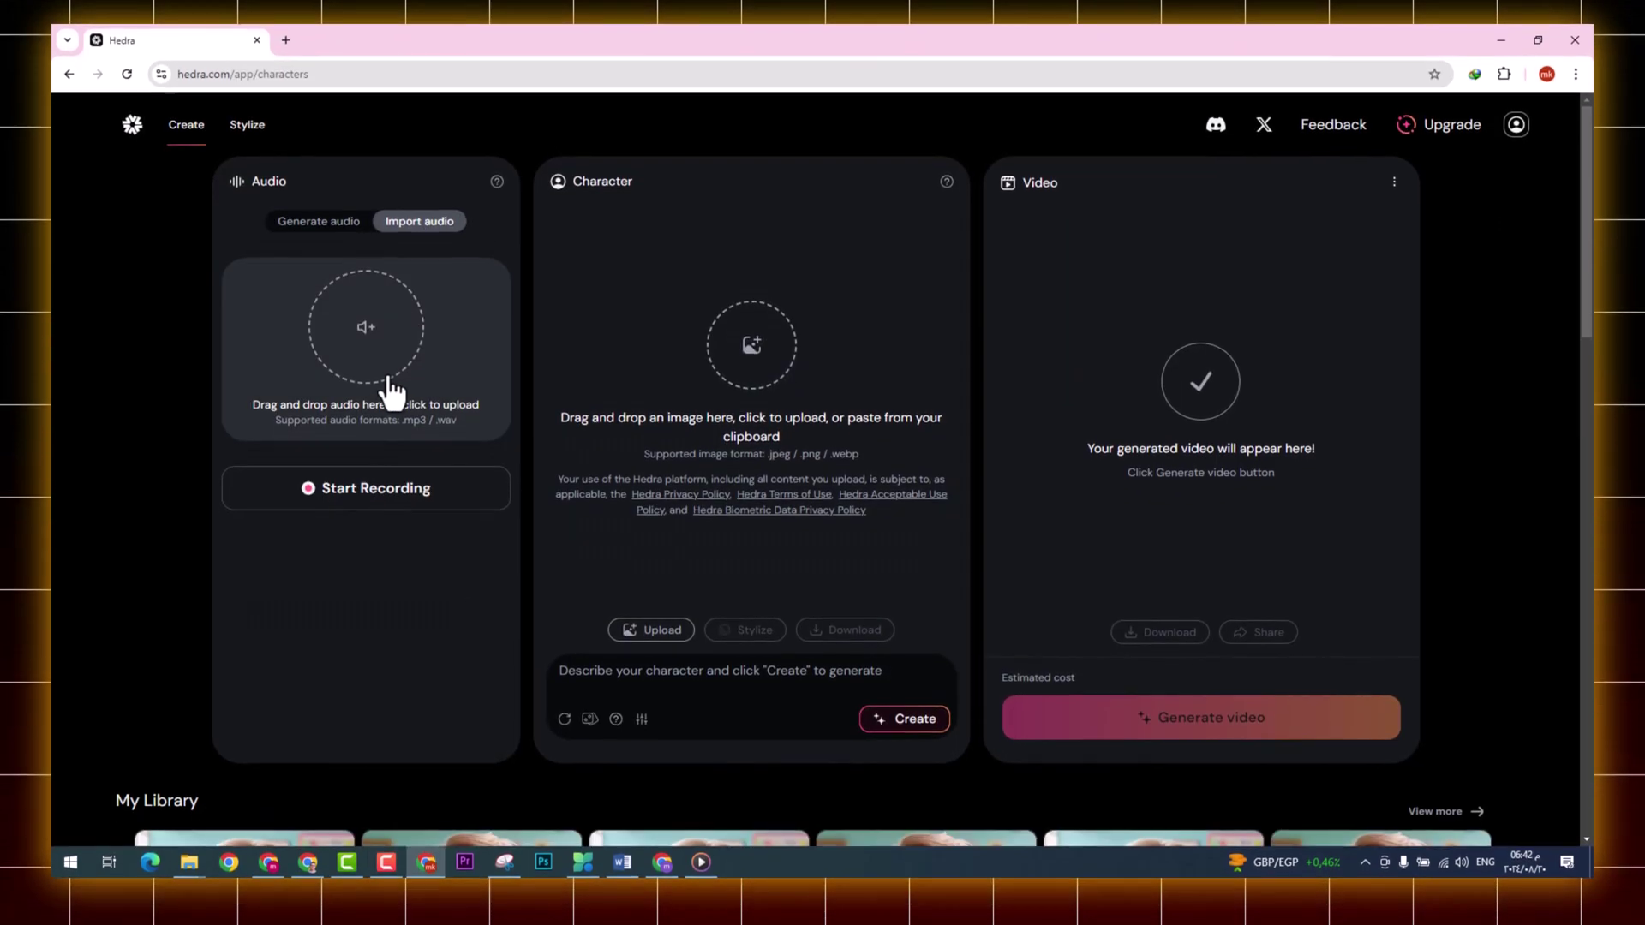
pyautogui.click(385, 393)
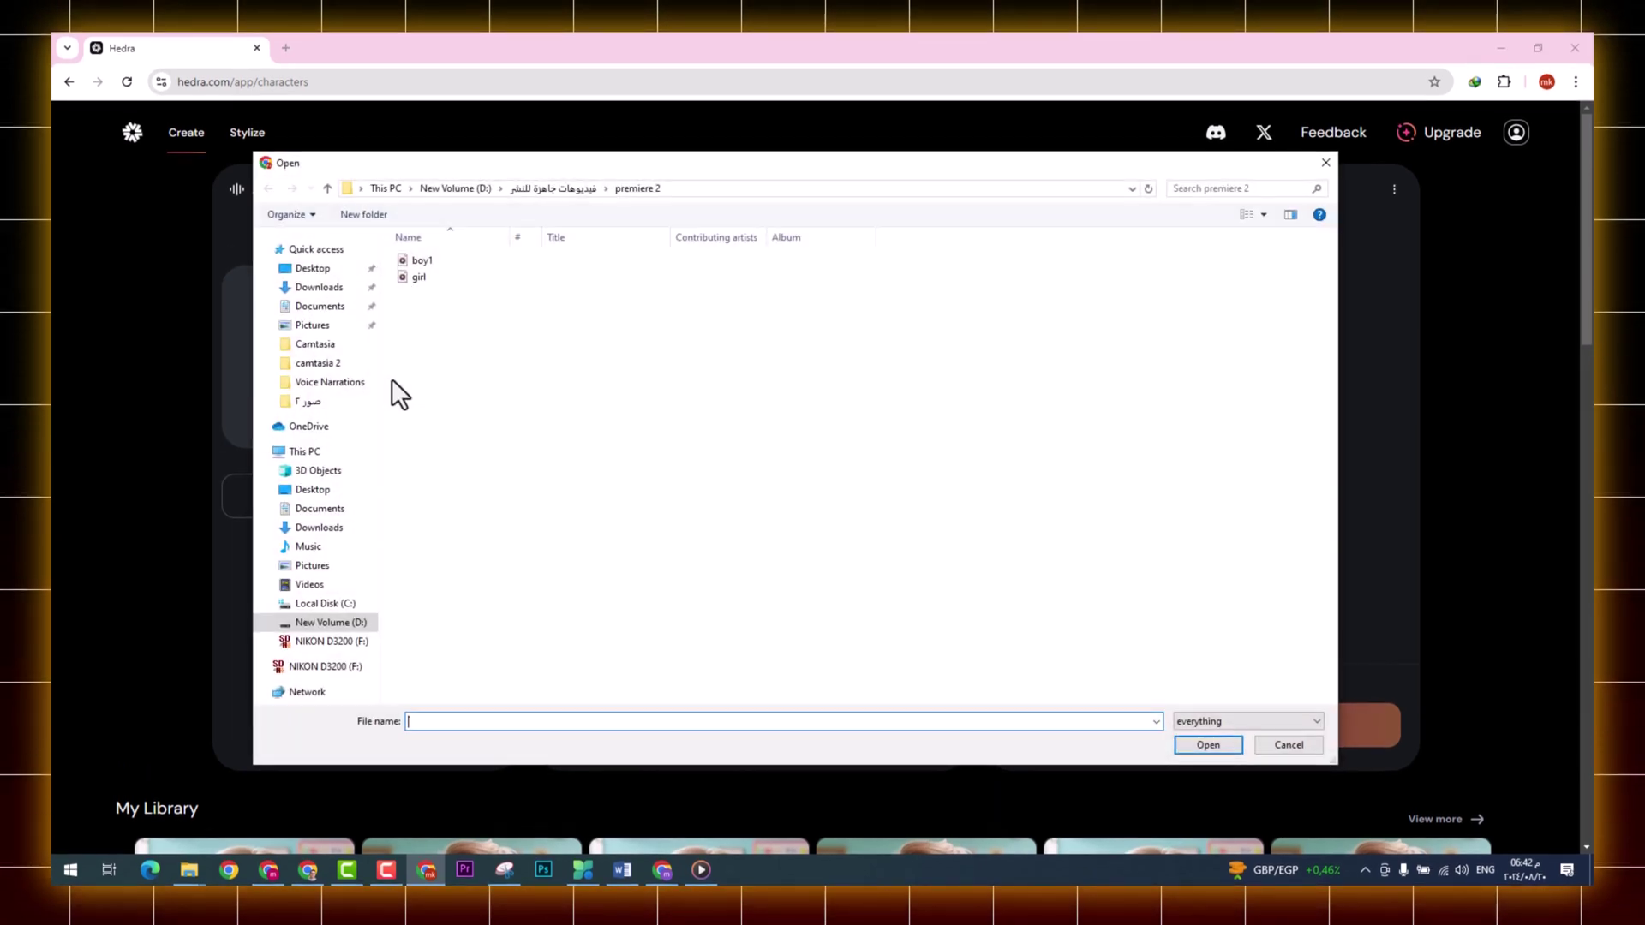
pyautogui.click(476, 257)
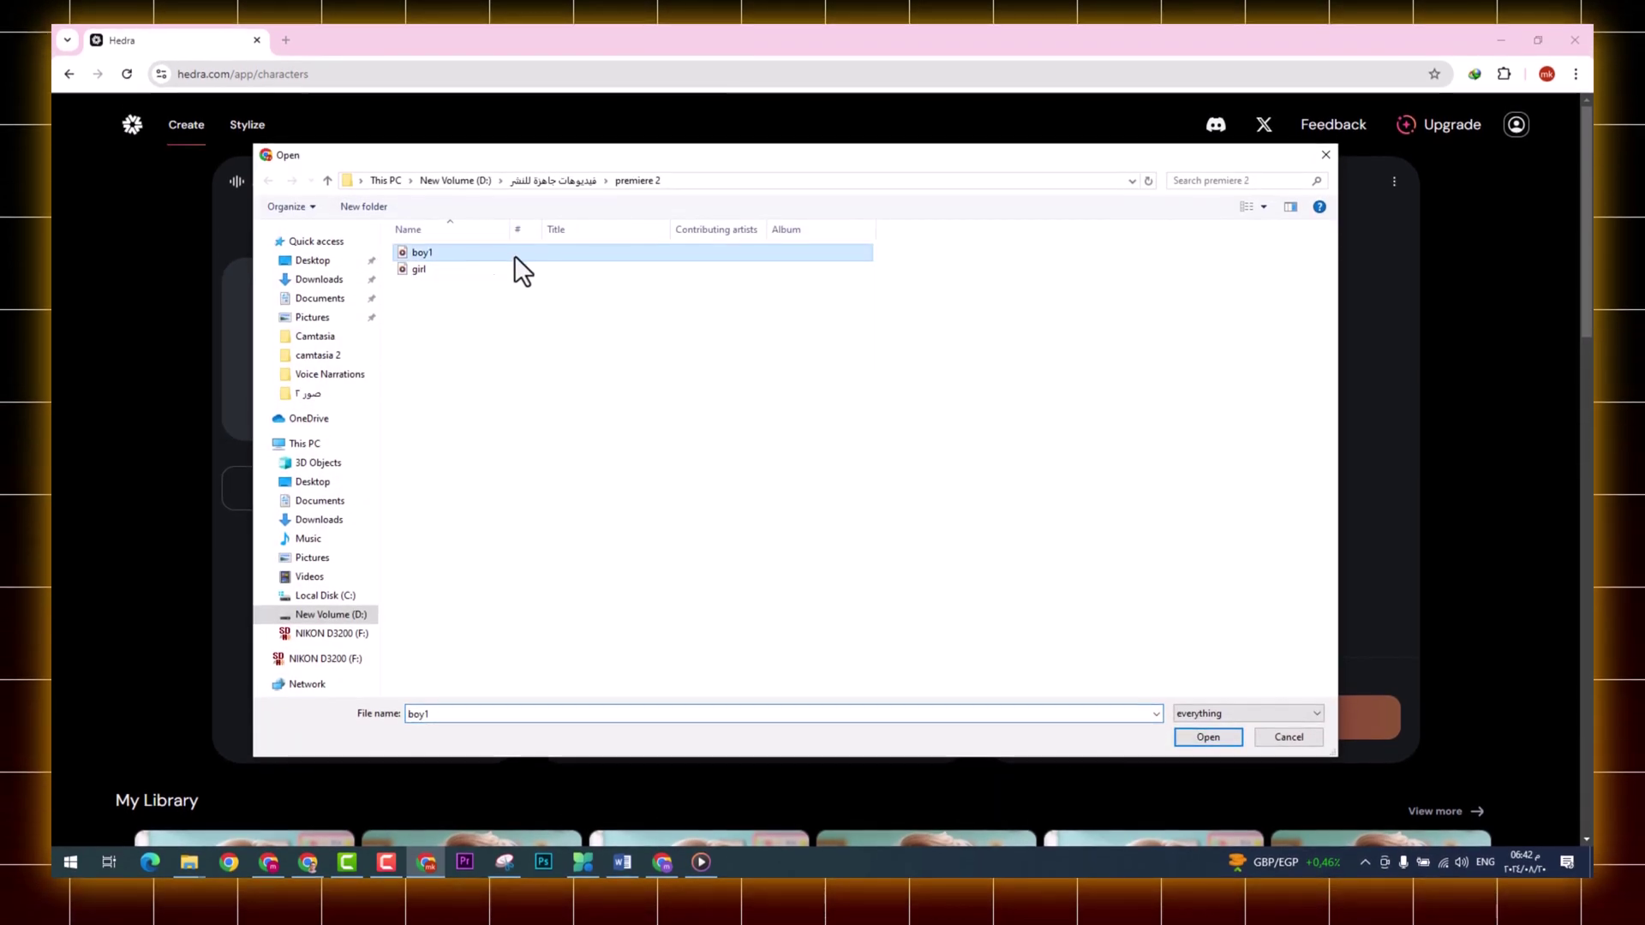
pyautogui.click(1208, 739)
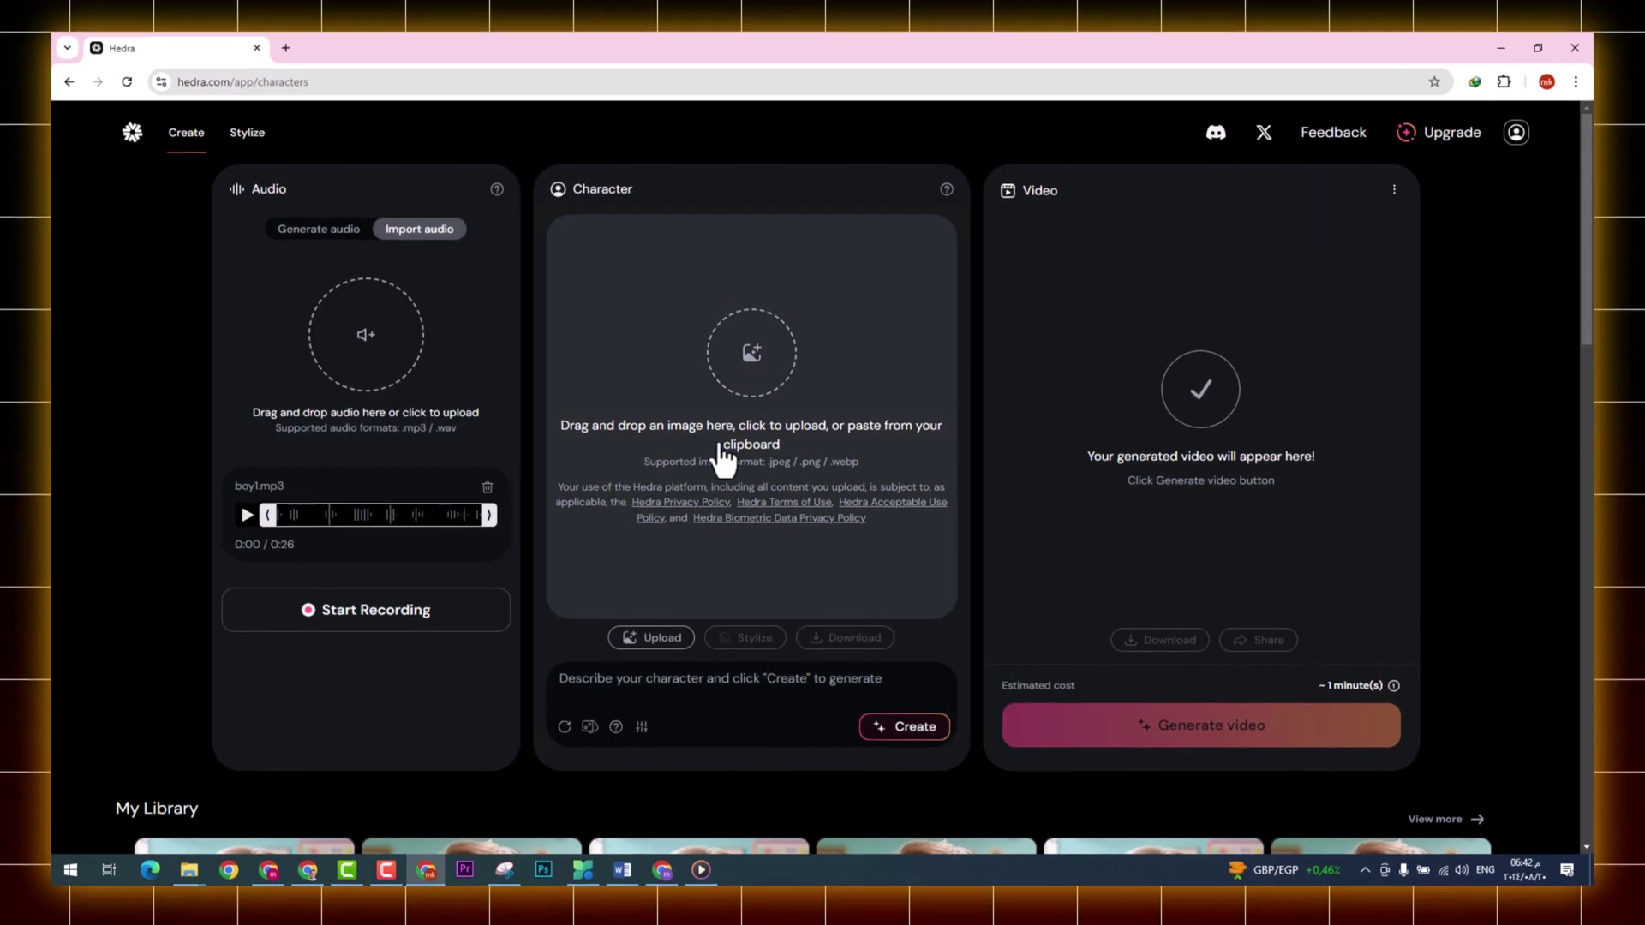
# Step: Upload the boy's picture from the desktop's New folder as the character image and generate the video
pyautogui.click(784, 410)
pyautogui.click(530, 295)
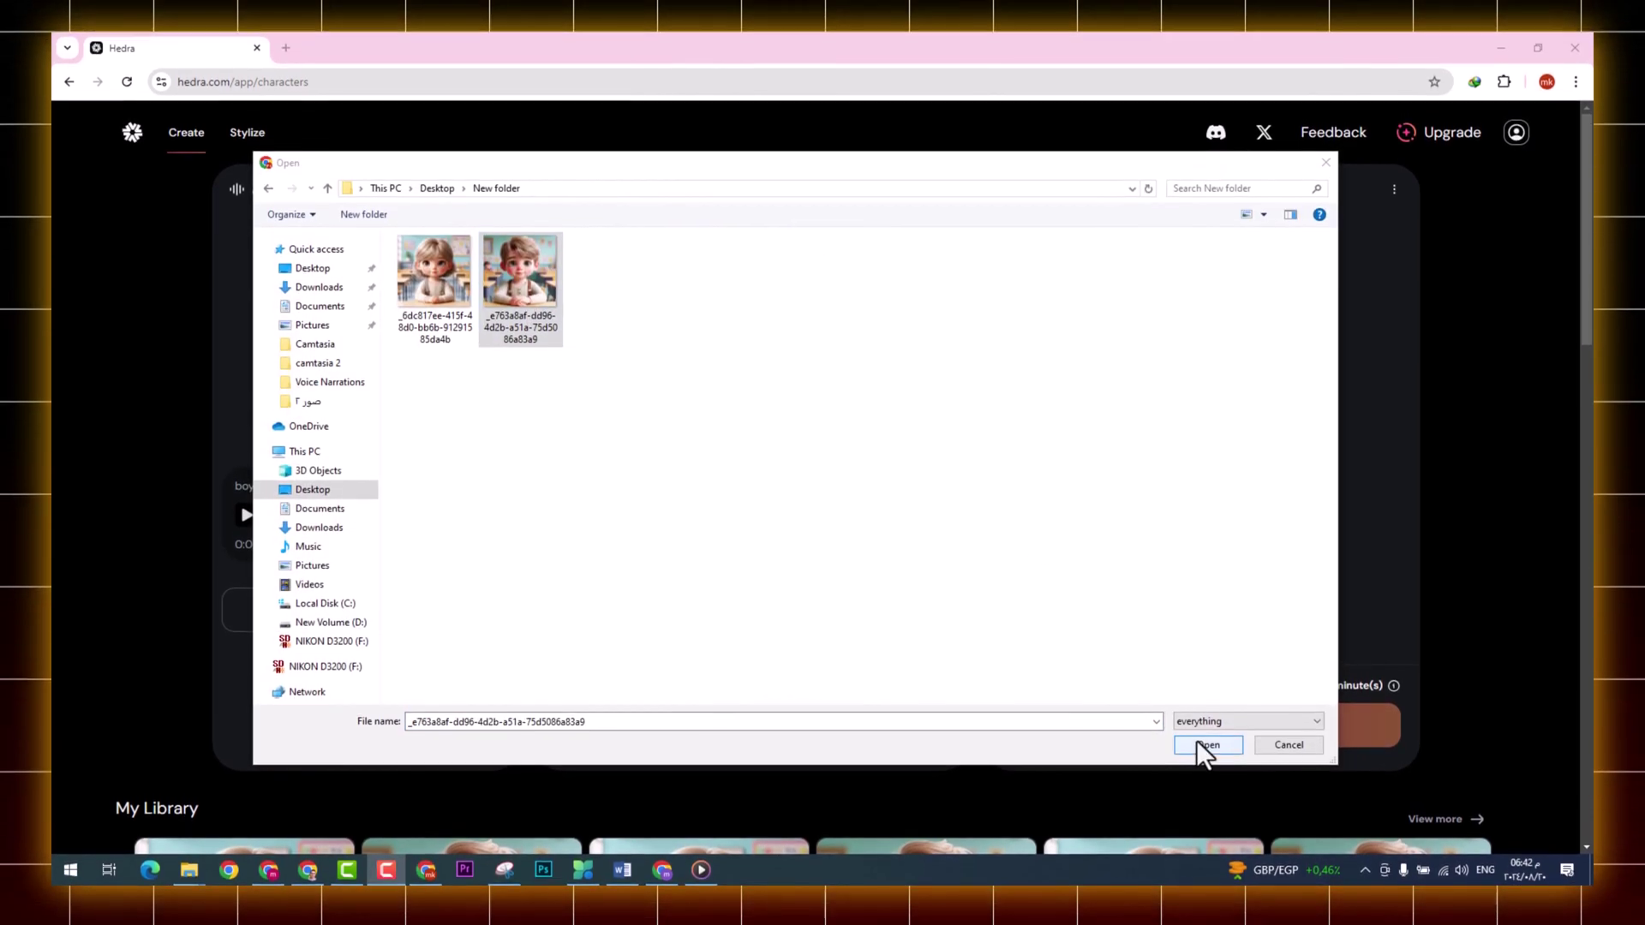
pyautogui.click(1199, 737)
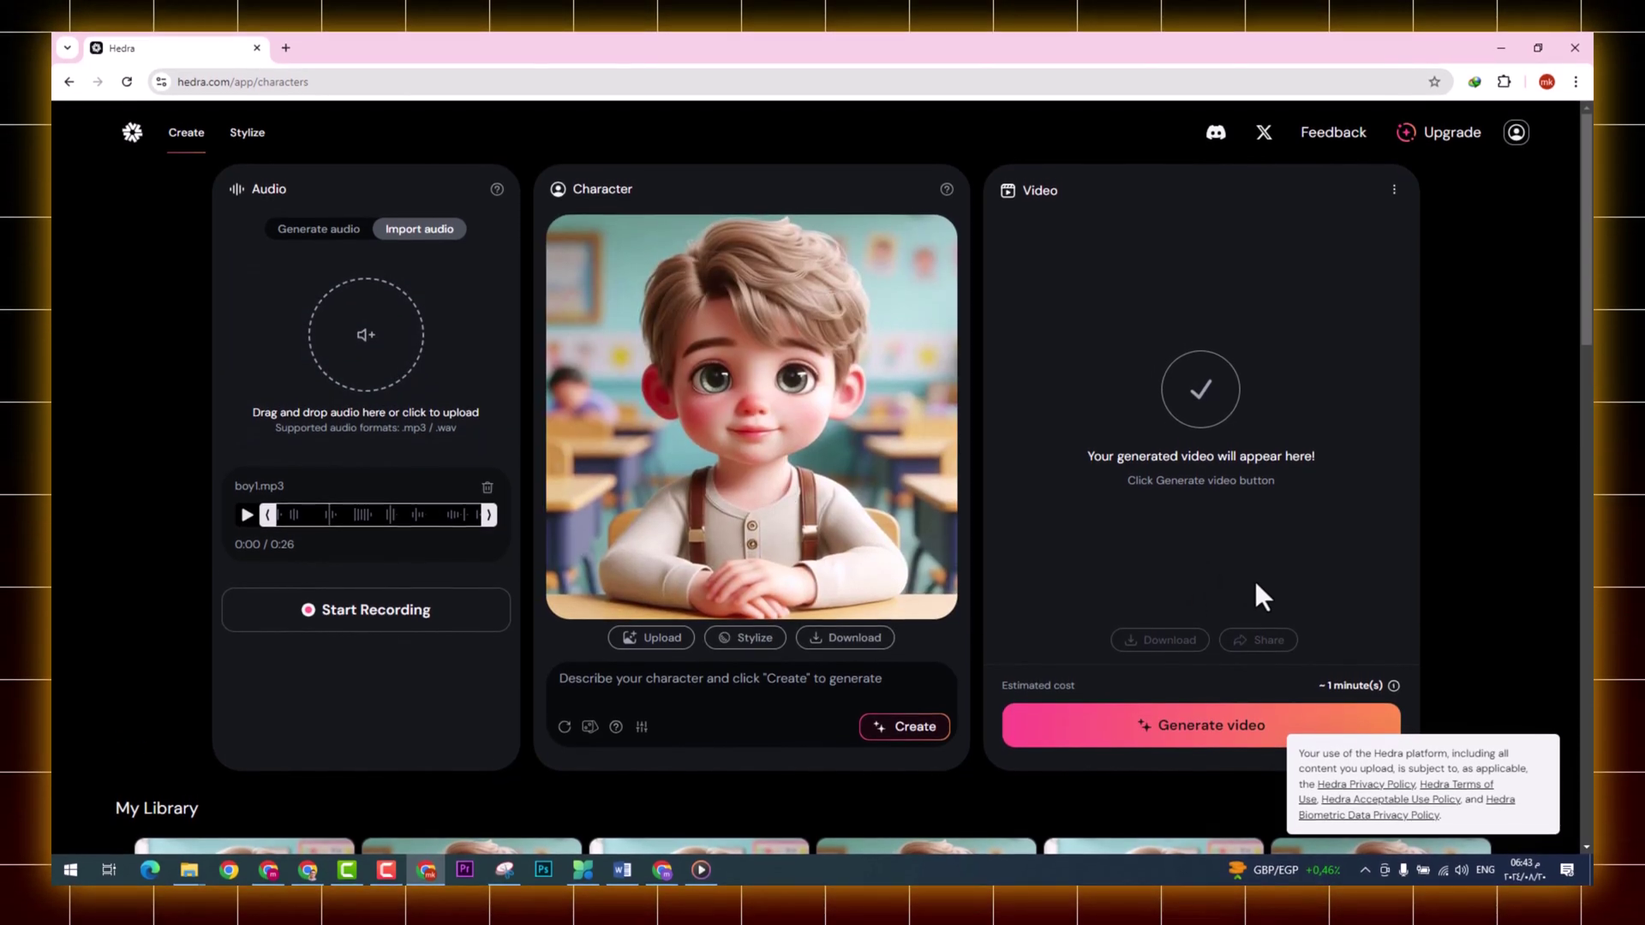
pyautogui.click(1199, 735)
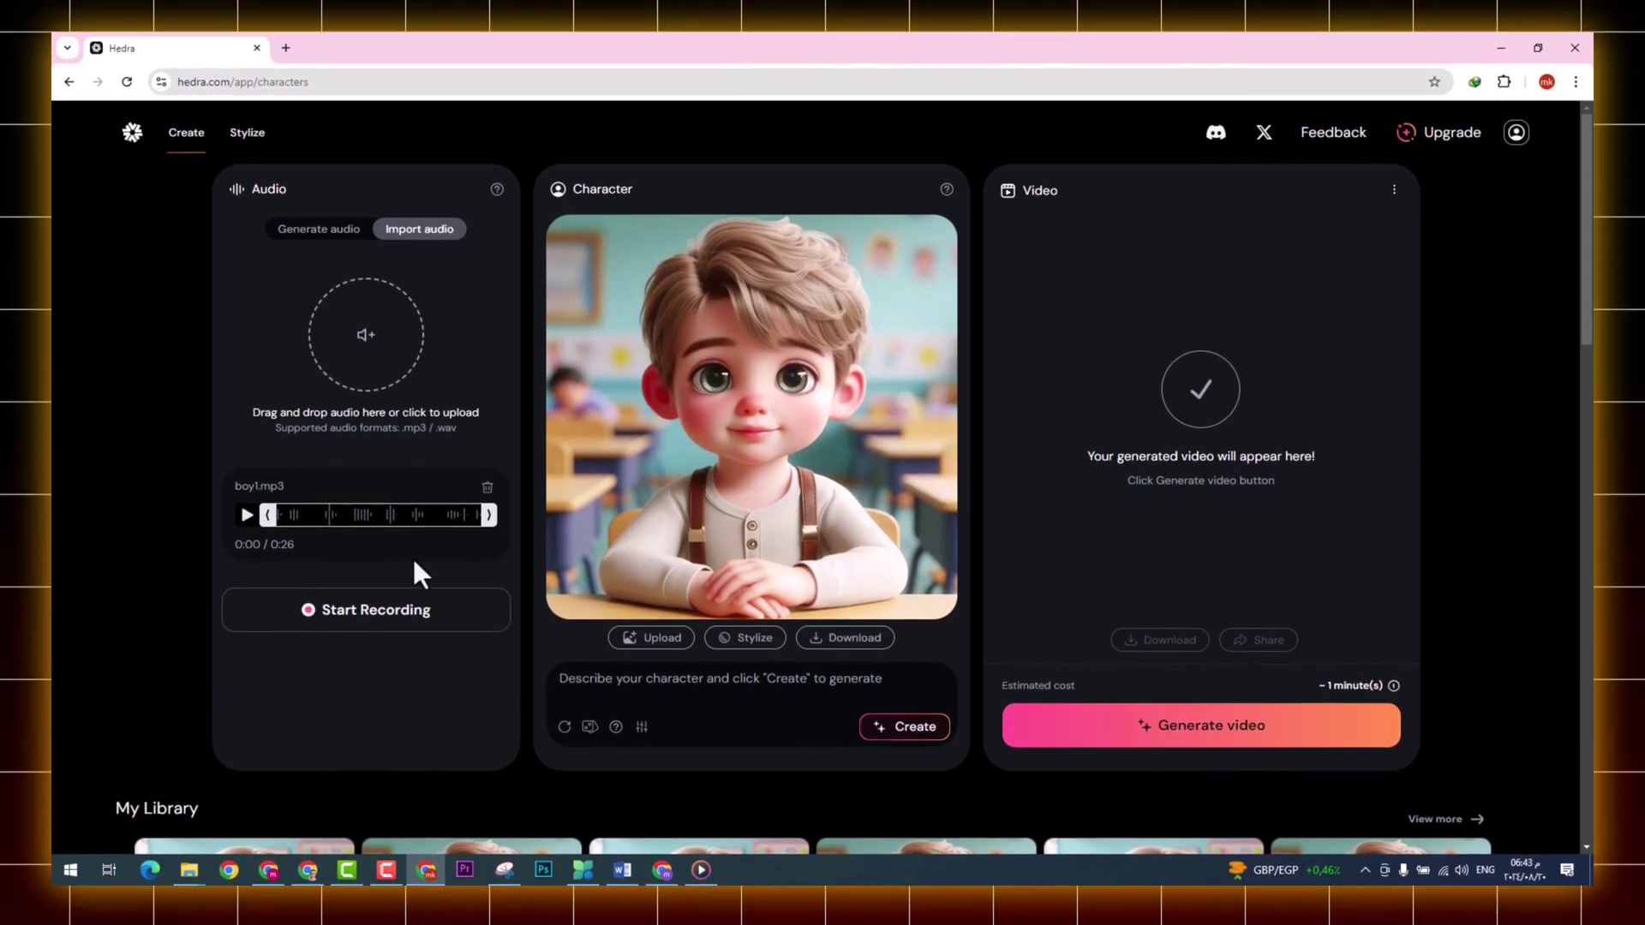
pyautogui.click(1148, 732)
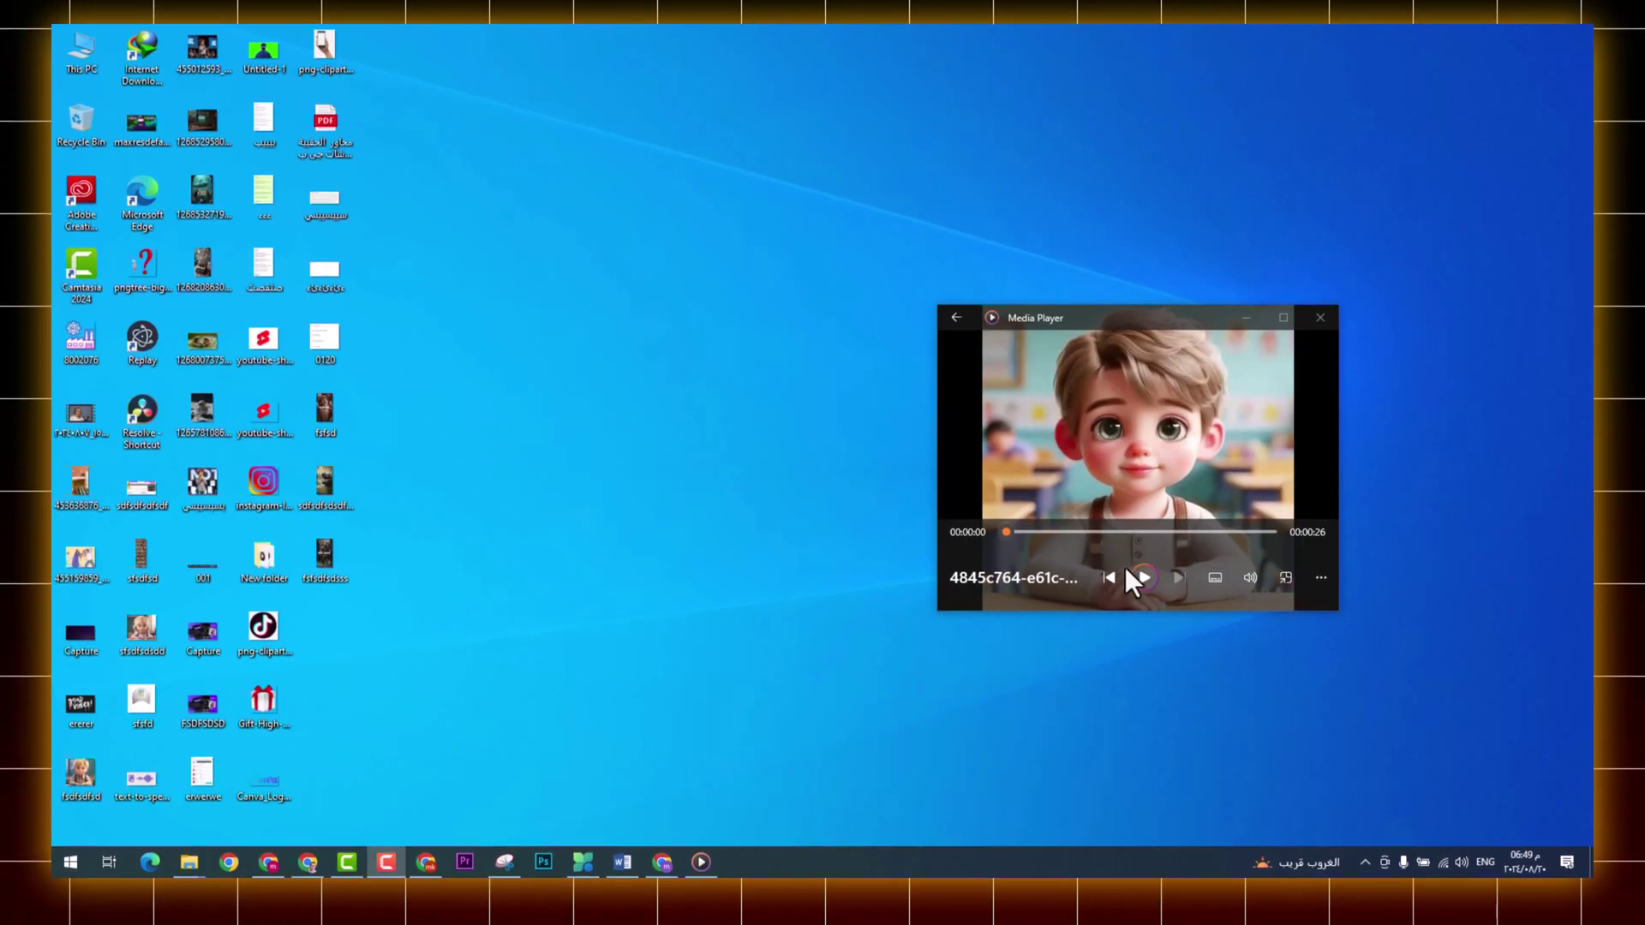
# Step: Play the generated boy video in Media Player to check the lip movement and the silent gaps
pyautogui.click(1144, 577)
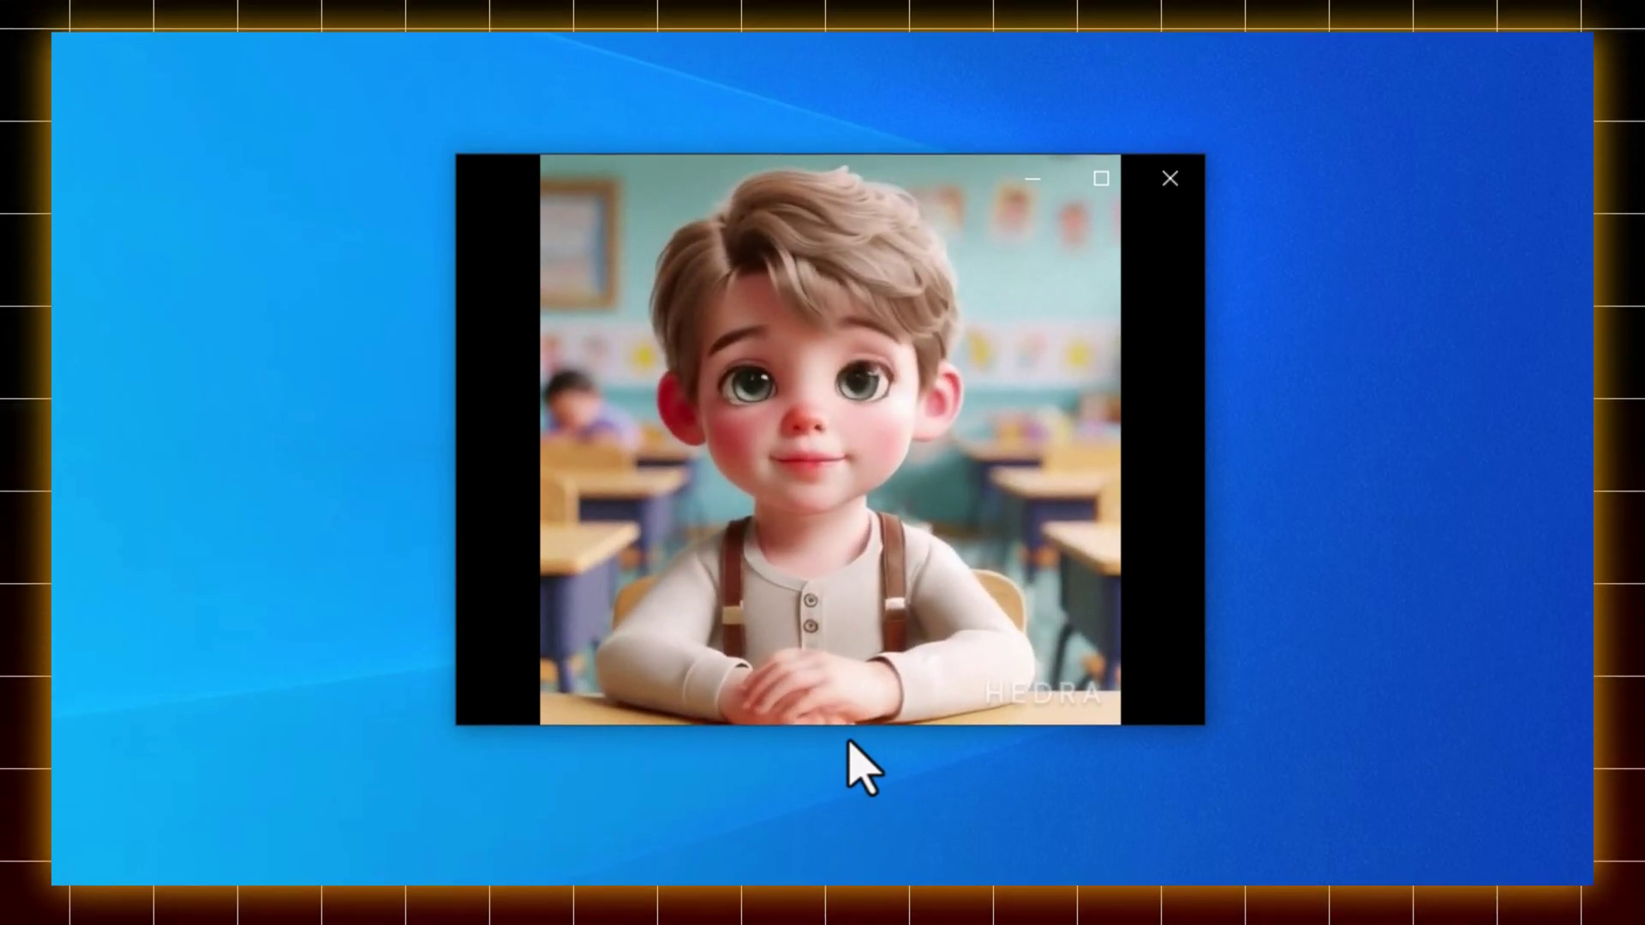
pyautogui.moveTo(900, 722)
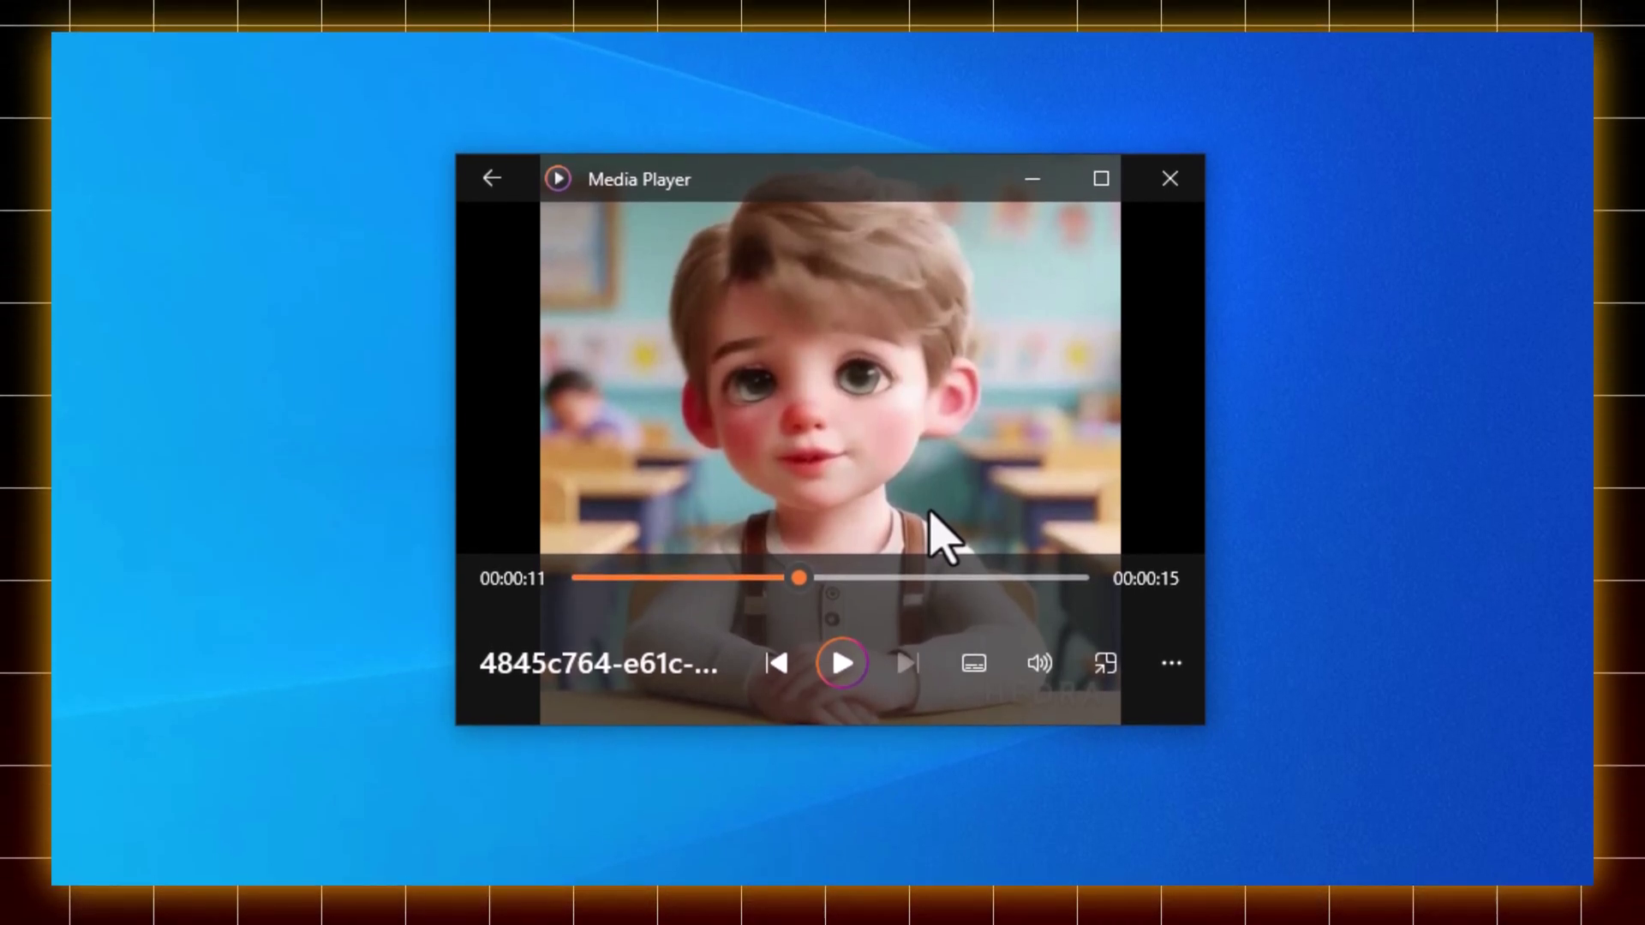
pyautogui.click(839, 668)
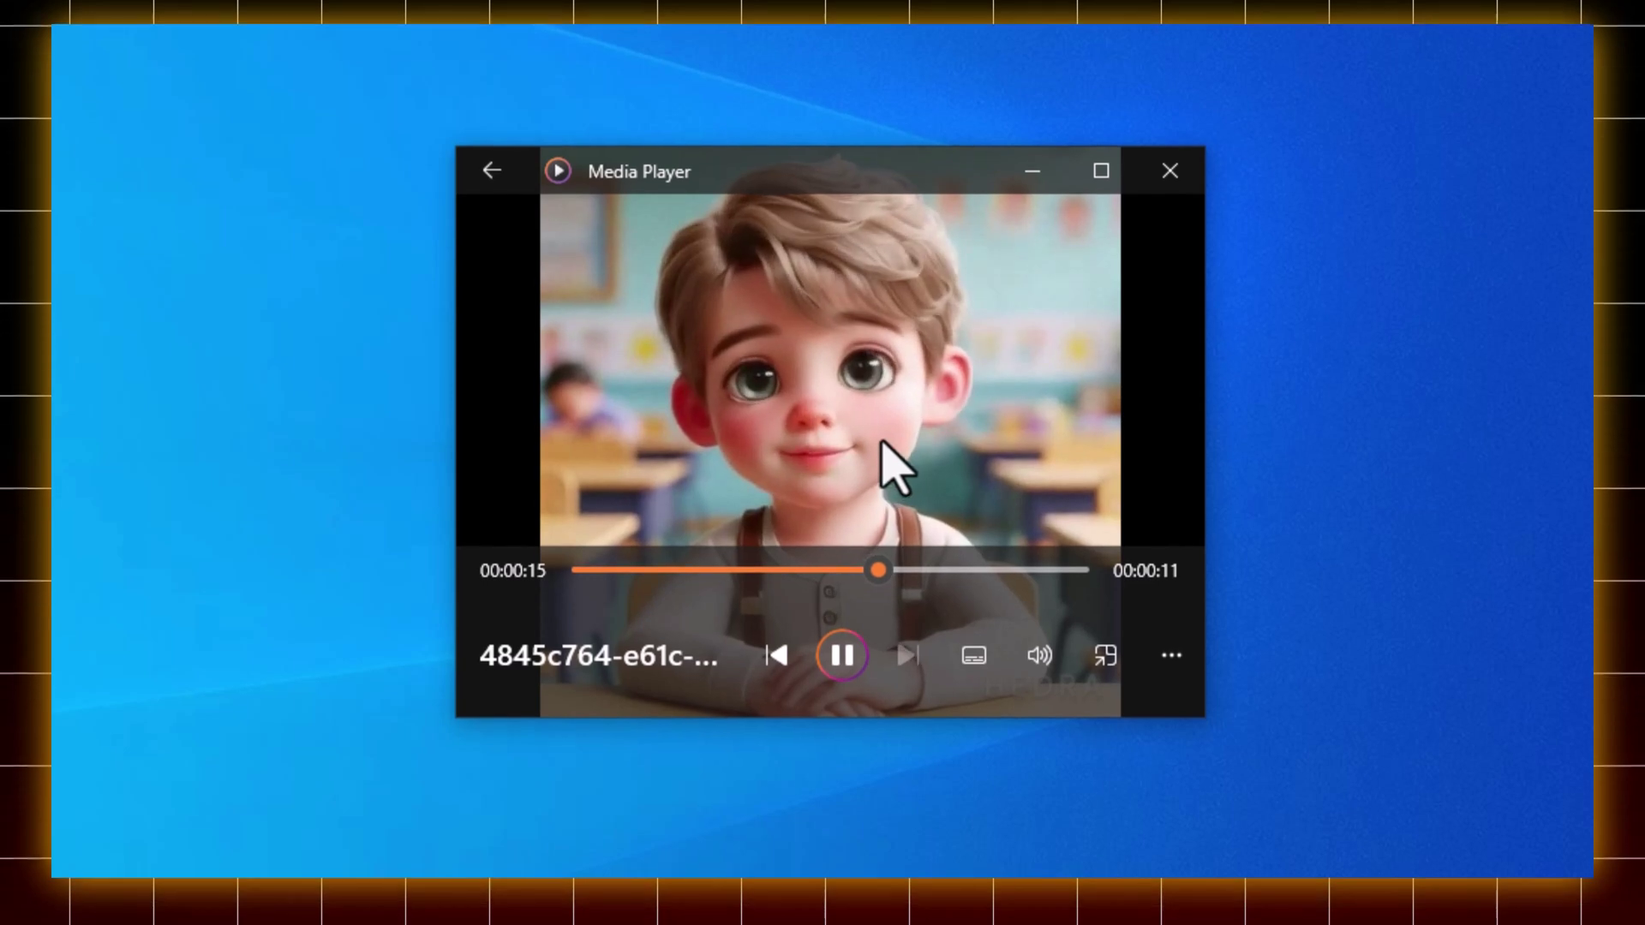
pyautogui.click(842, 665)
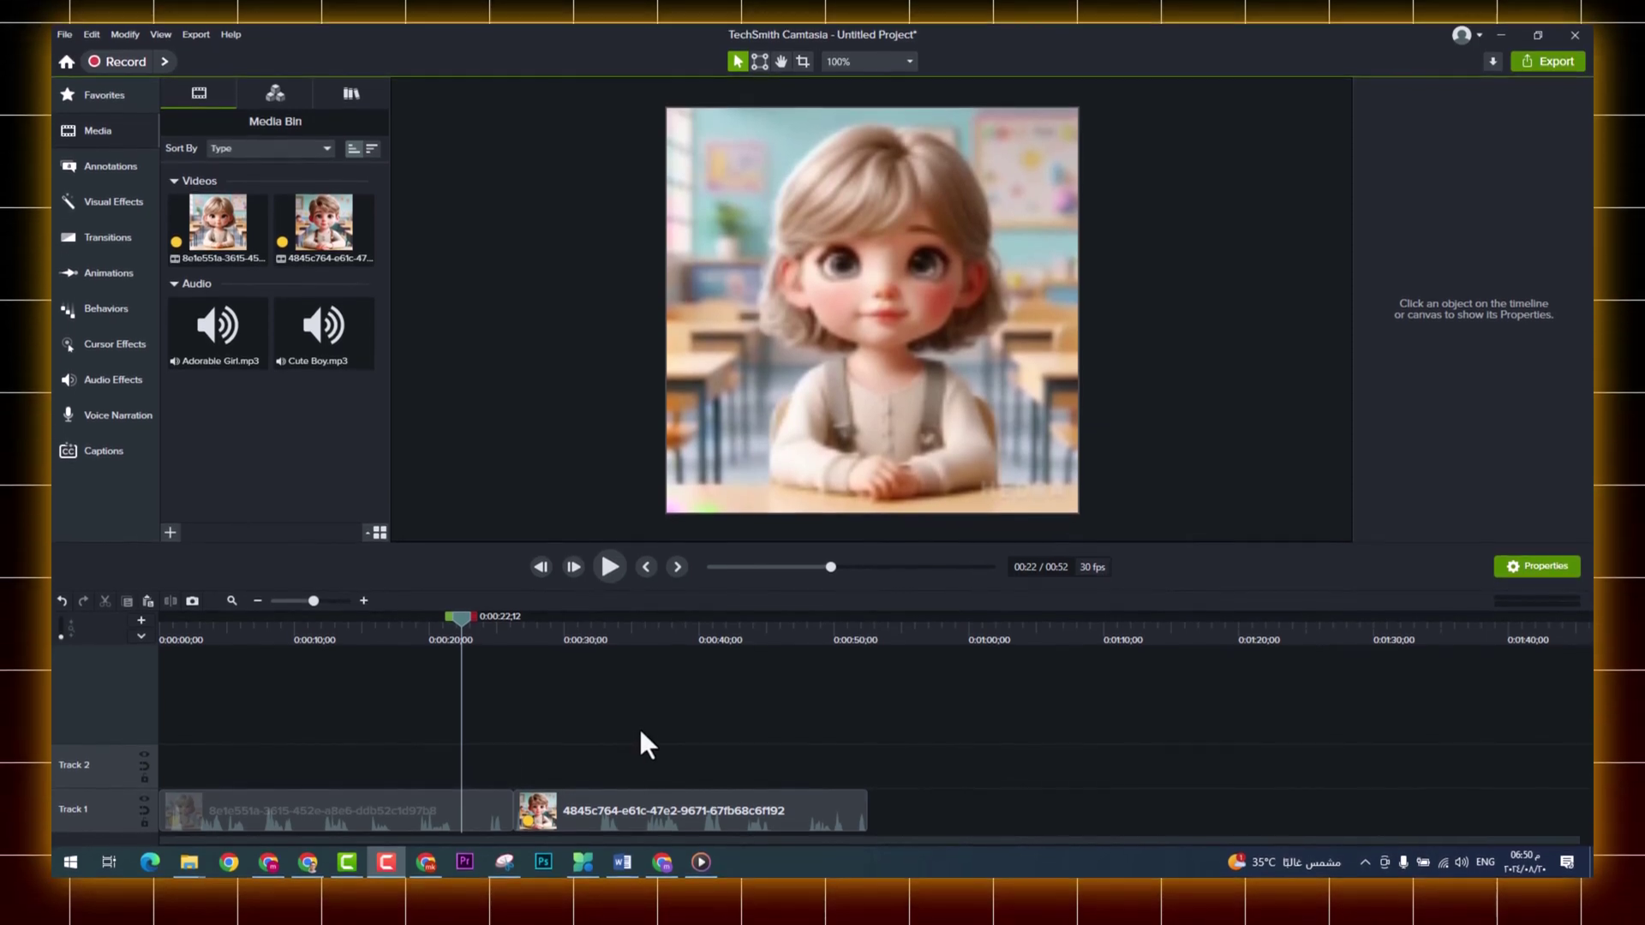
# Step: In Camtasia, move the boy's video clip to the start of Track 2, aligned directly above the girl's clip on Track 1
pyautogui.click(387, 801)
pyautogui.click(568, 827)
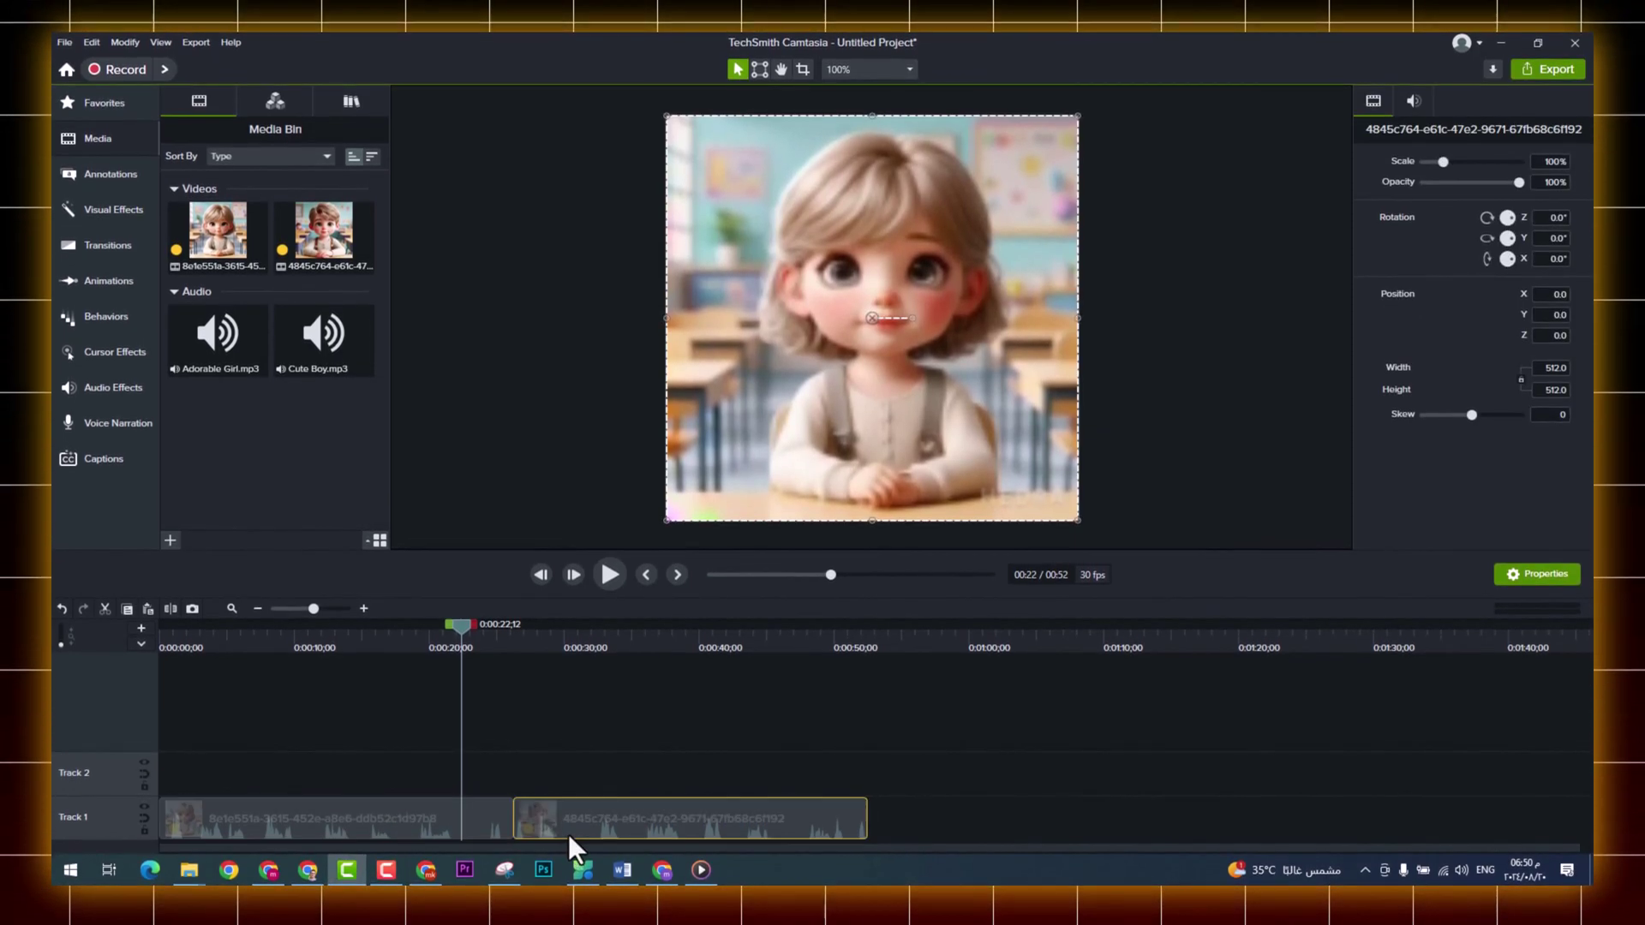
pyautogui.moveTo(611, 831); pyautogui.dragTo(191, 771)
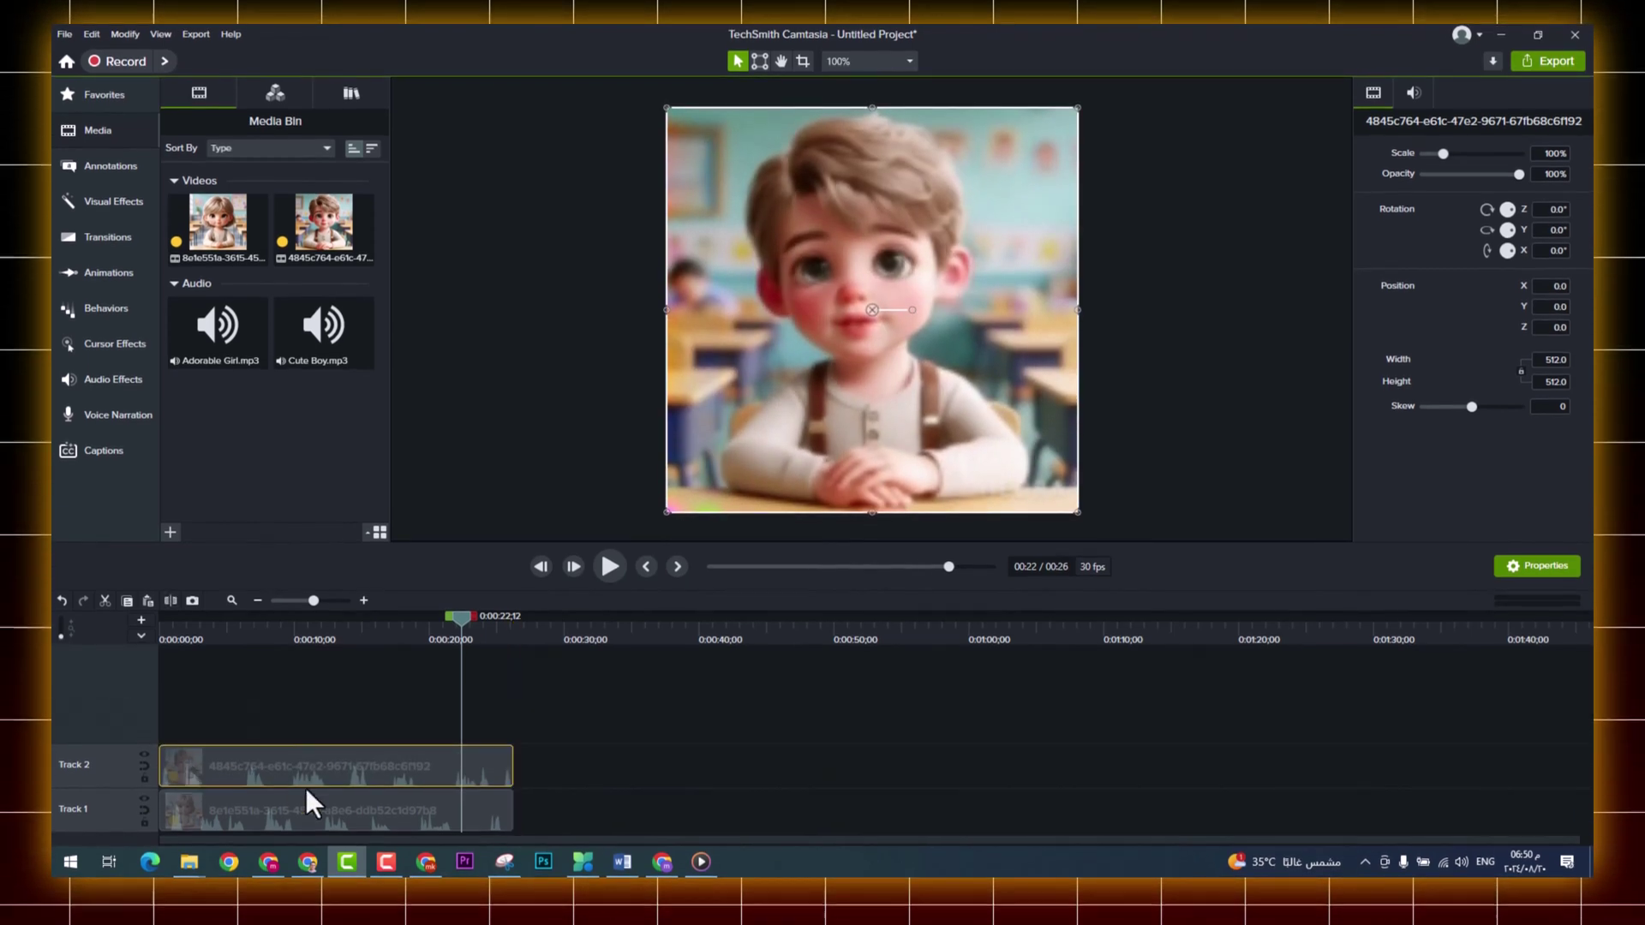
pyautogui.click(296, 810)
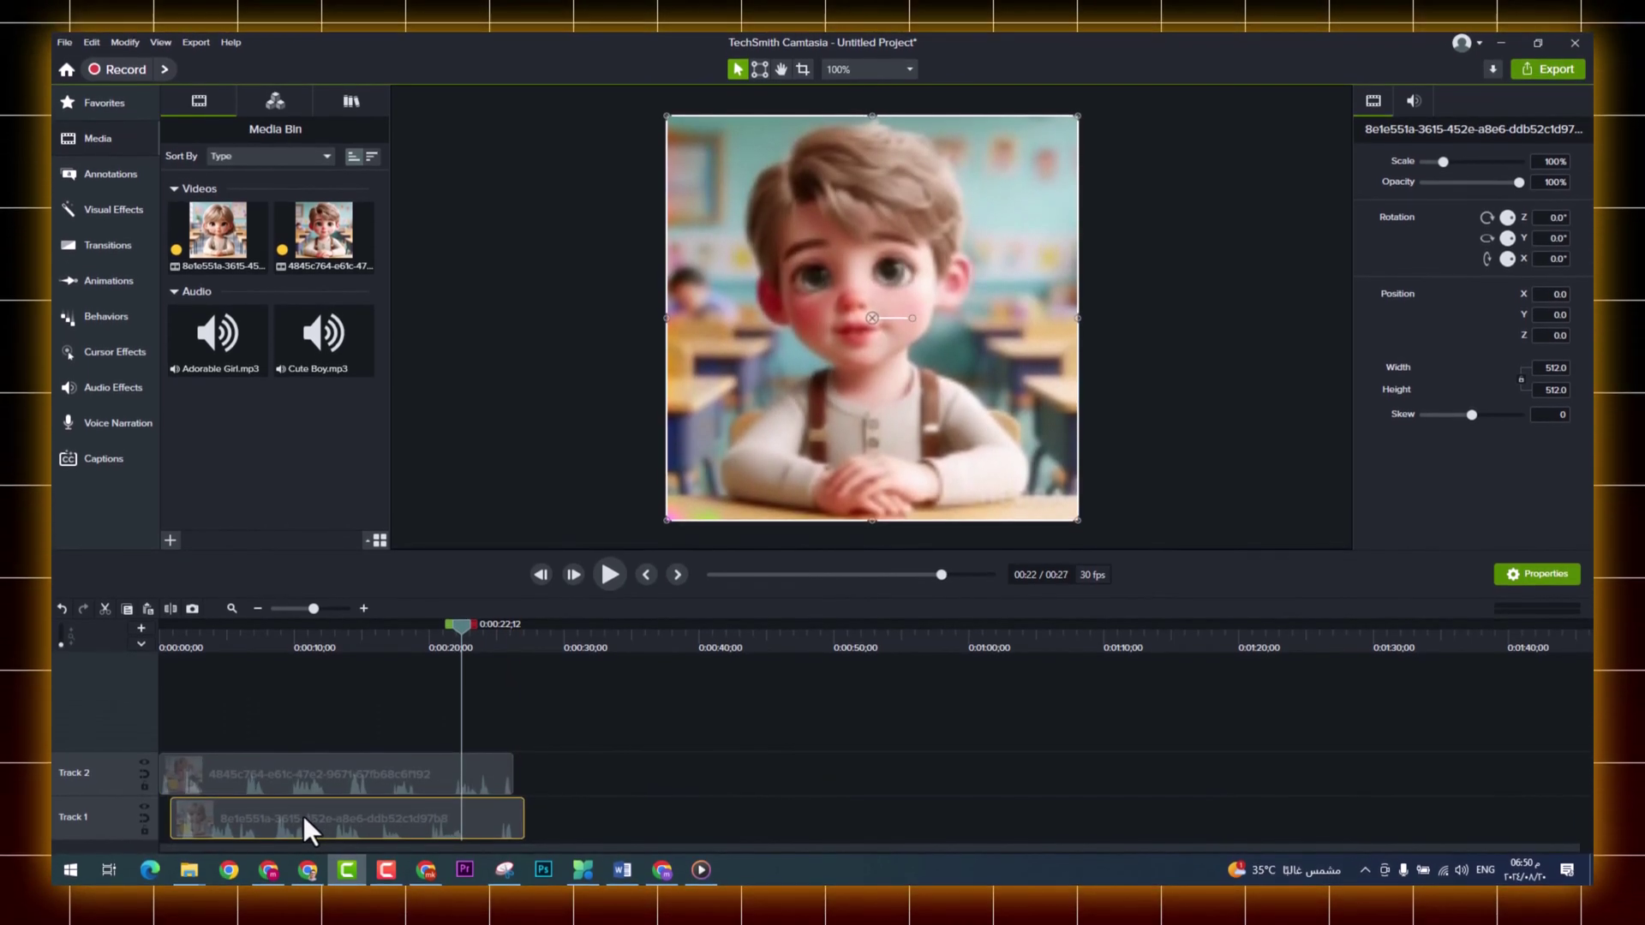
pyautogui.scroll(5, 178, 824)
pyautogui.click(321, 769)
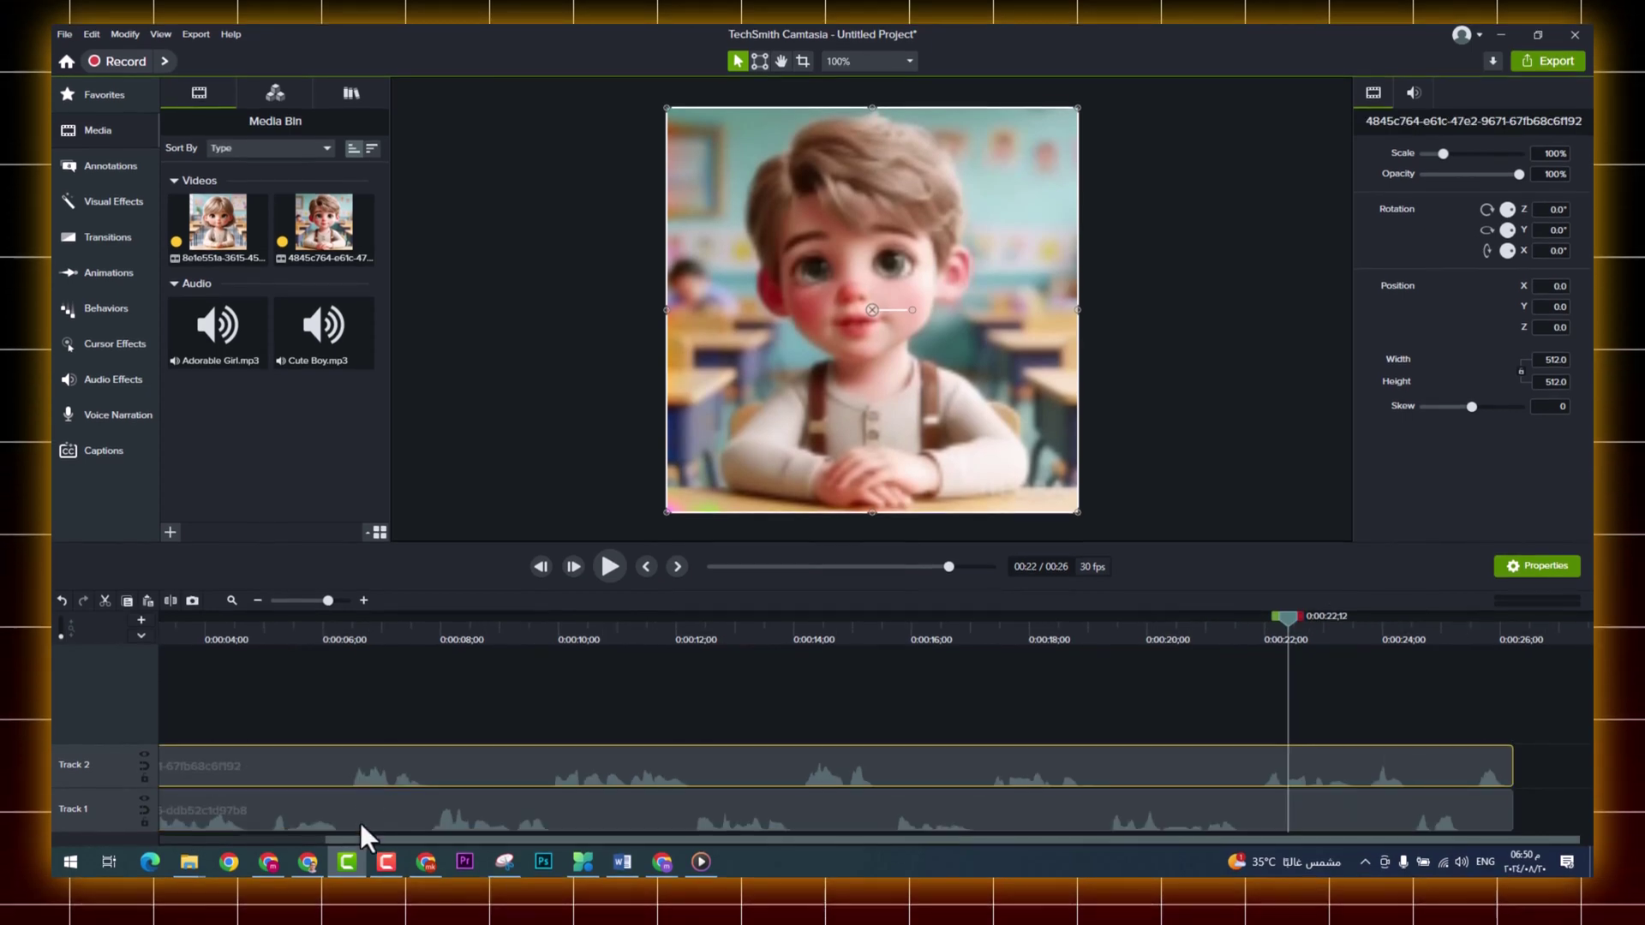
pyautogui.scroll(-5, 244, 758)
pyautogui.click(190, 818)
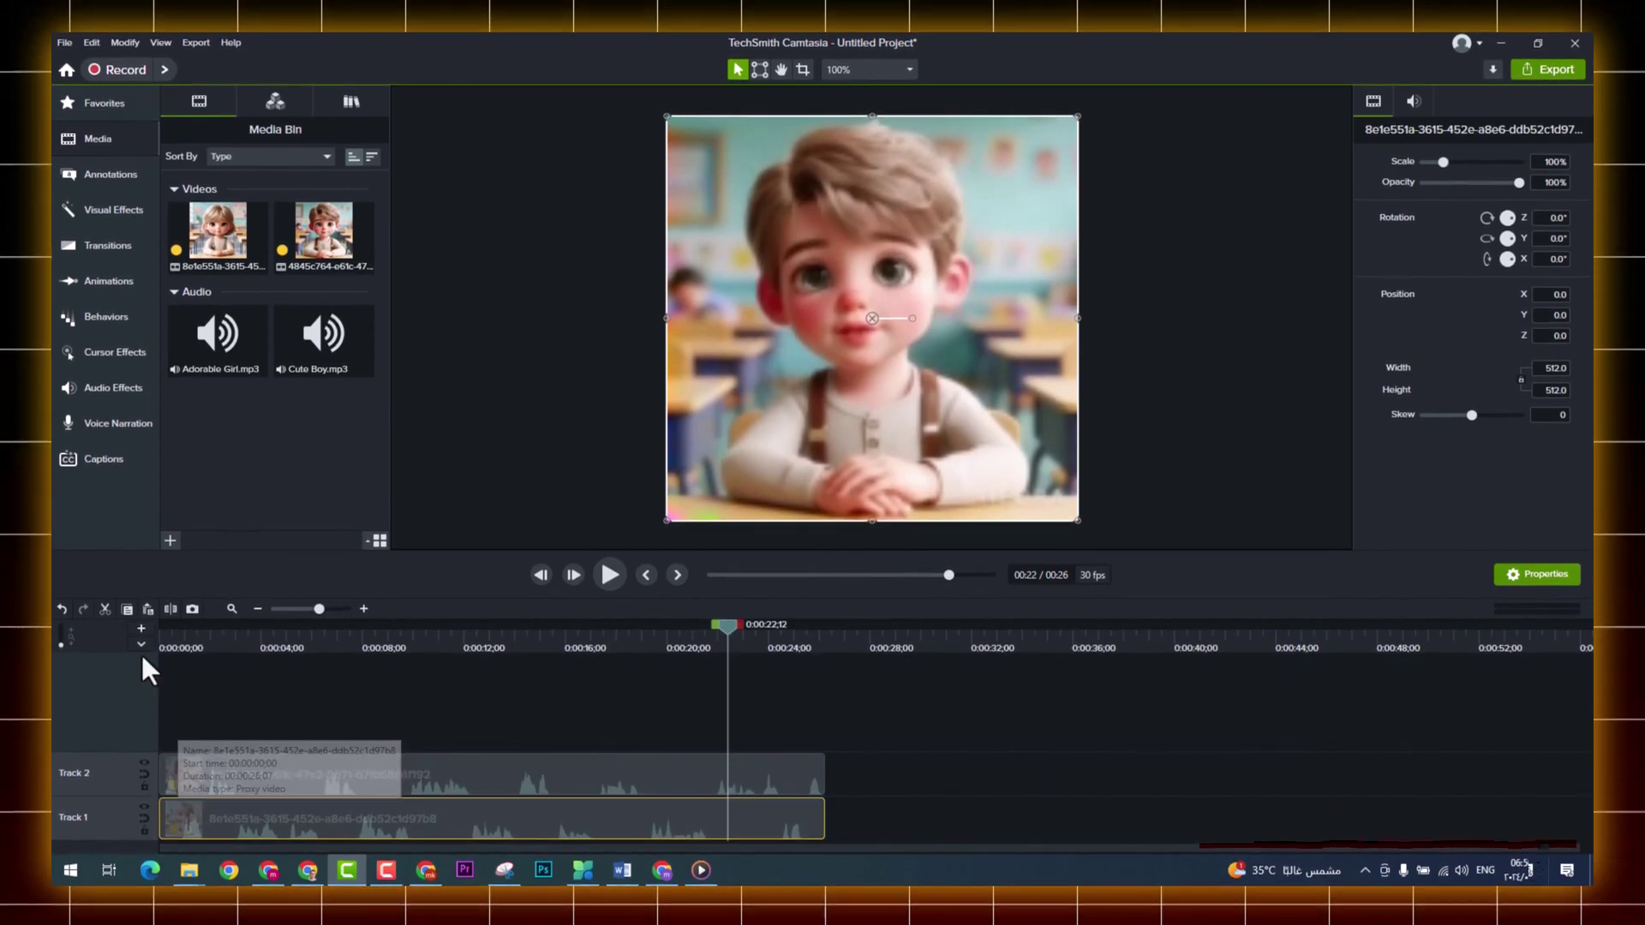
# Step: Shift the boy's clip to about 6 seconds, briefly play the timeline from the start, and return the clip to its place
pyautogui.click(163, 641)
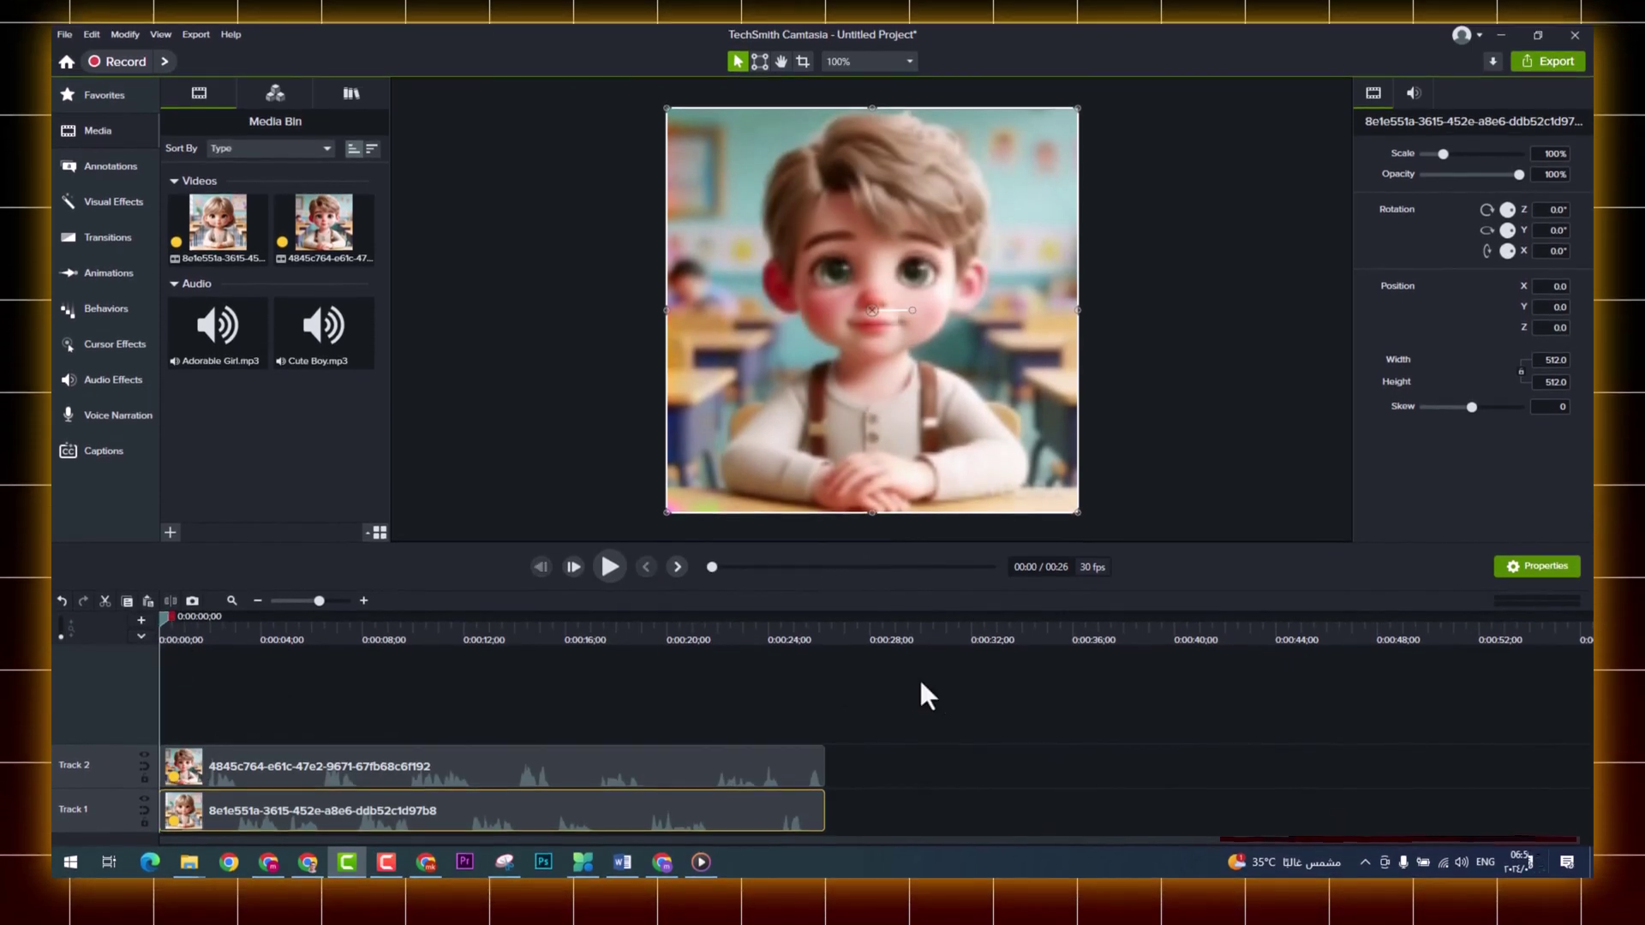
pyautogui.moveTo(255, 767); pyautogui.dragTo(411, 773)
pyautogui.press('space')
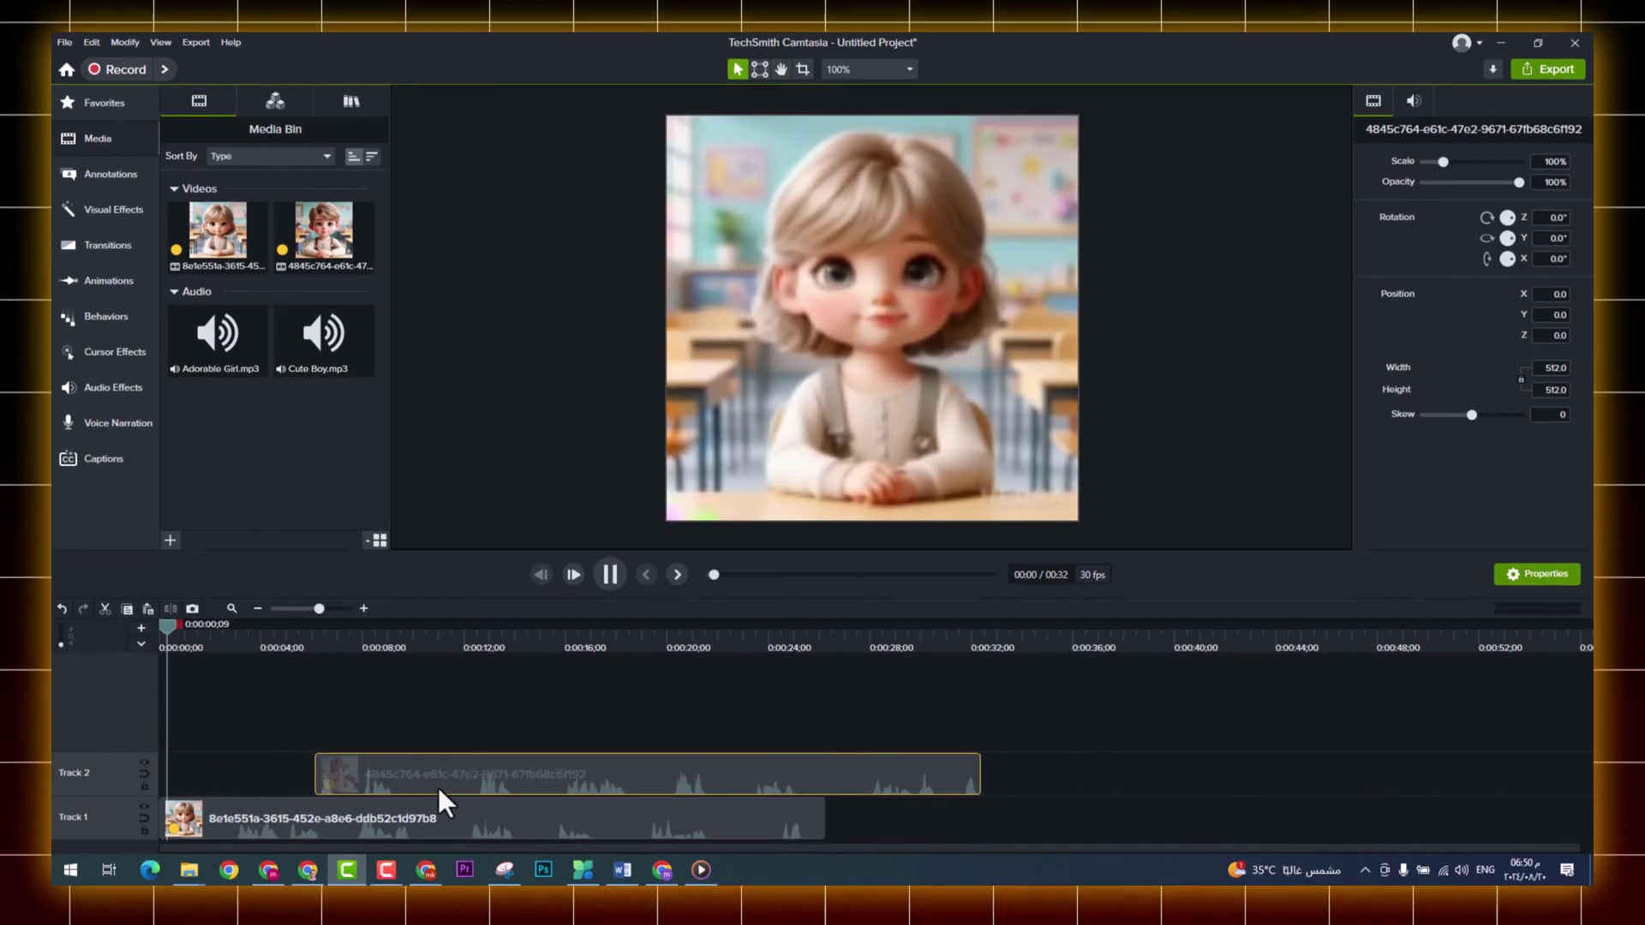
pyautogui.press('space')
pyautogui.moveTo(438, 788); pyautogui.dragTo(211, 756)
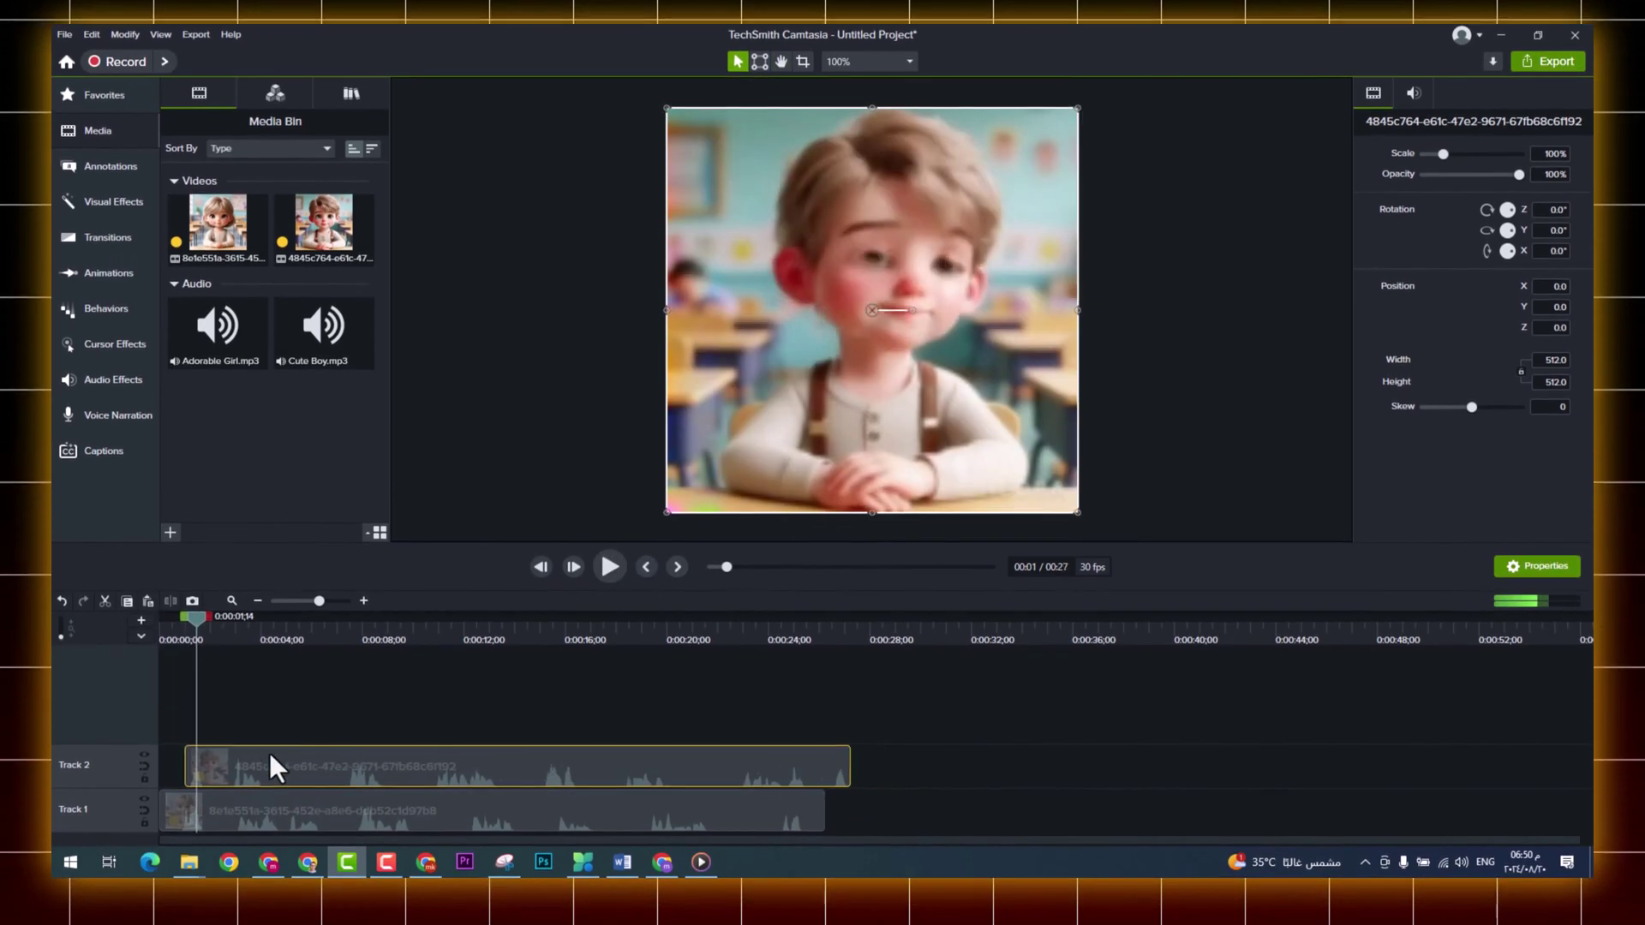
# Step: Play both stacked clips from the beginning of the timeline to check that the boy's and girl's voices alternate
pyautogui.click(175, 629)
pyautogui.press('space')
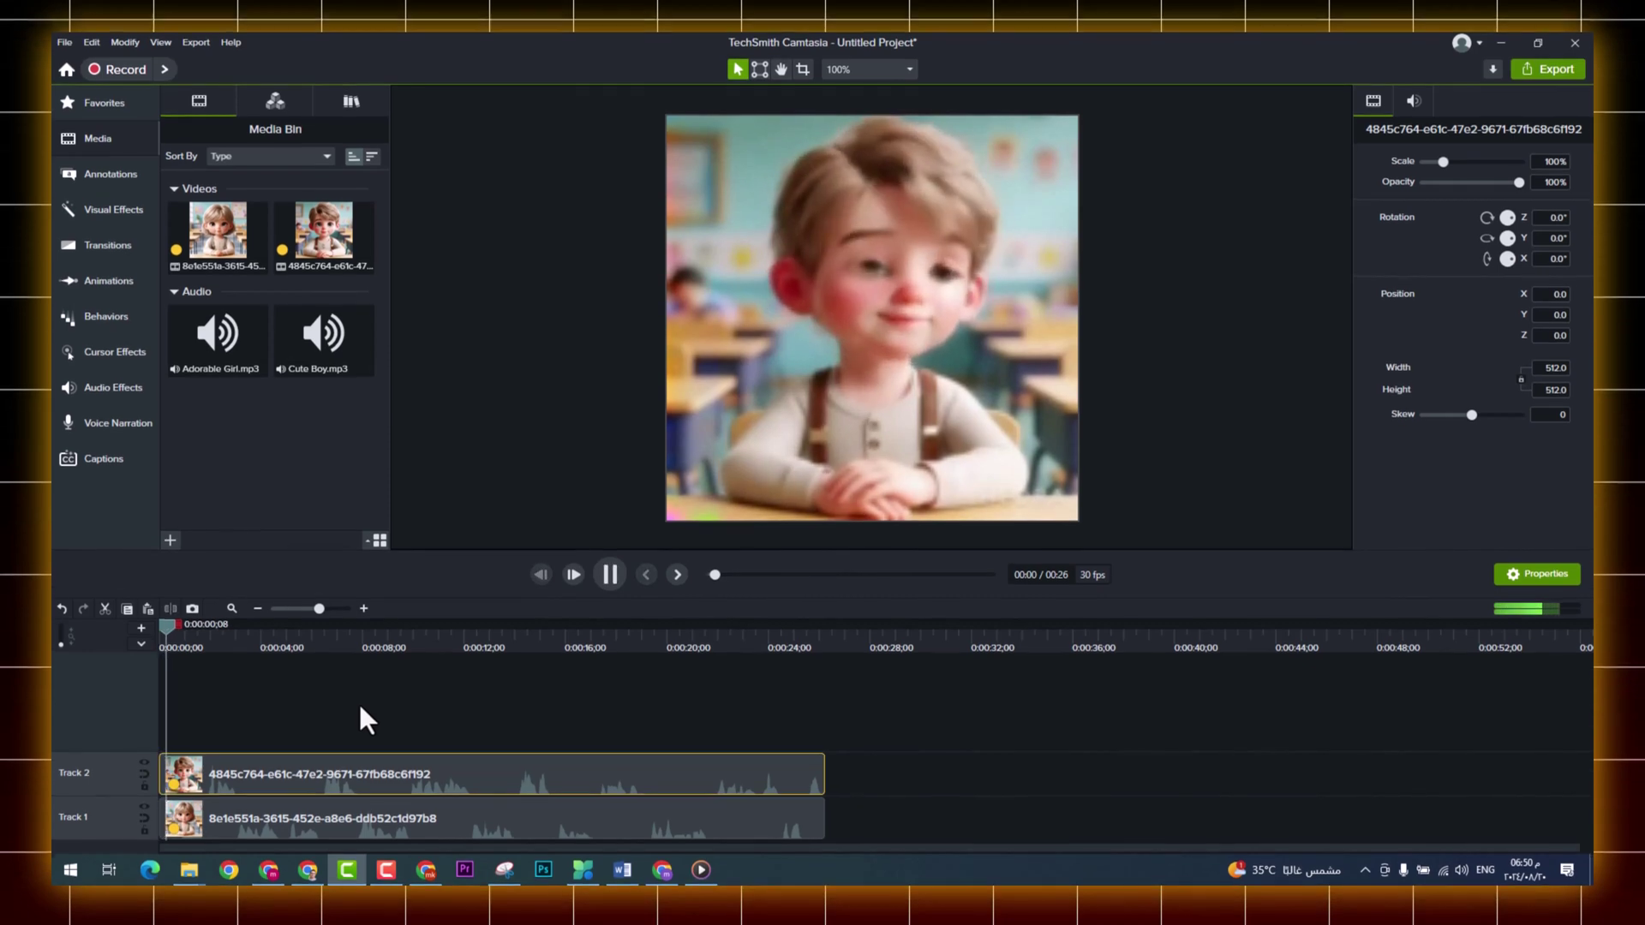
pyautogui.press('space')
pyautogui.moveTo(225, 763); pyautogui.dragTo(434, 715)
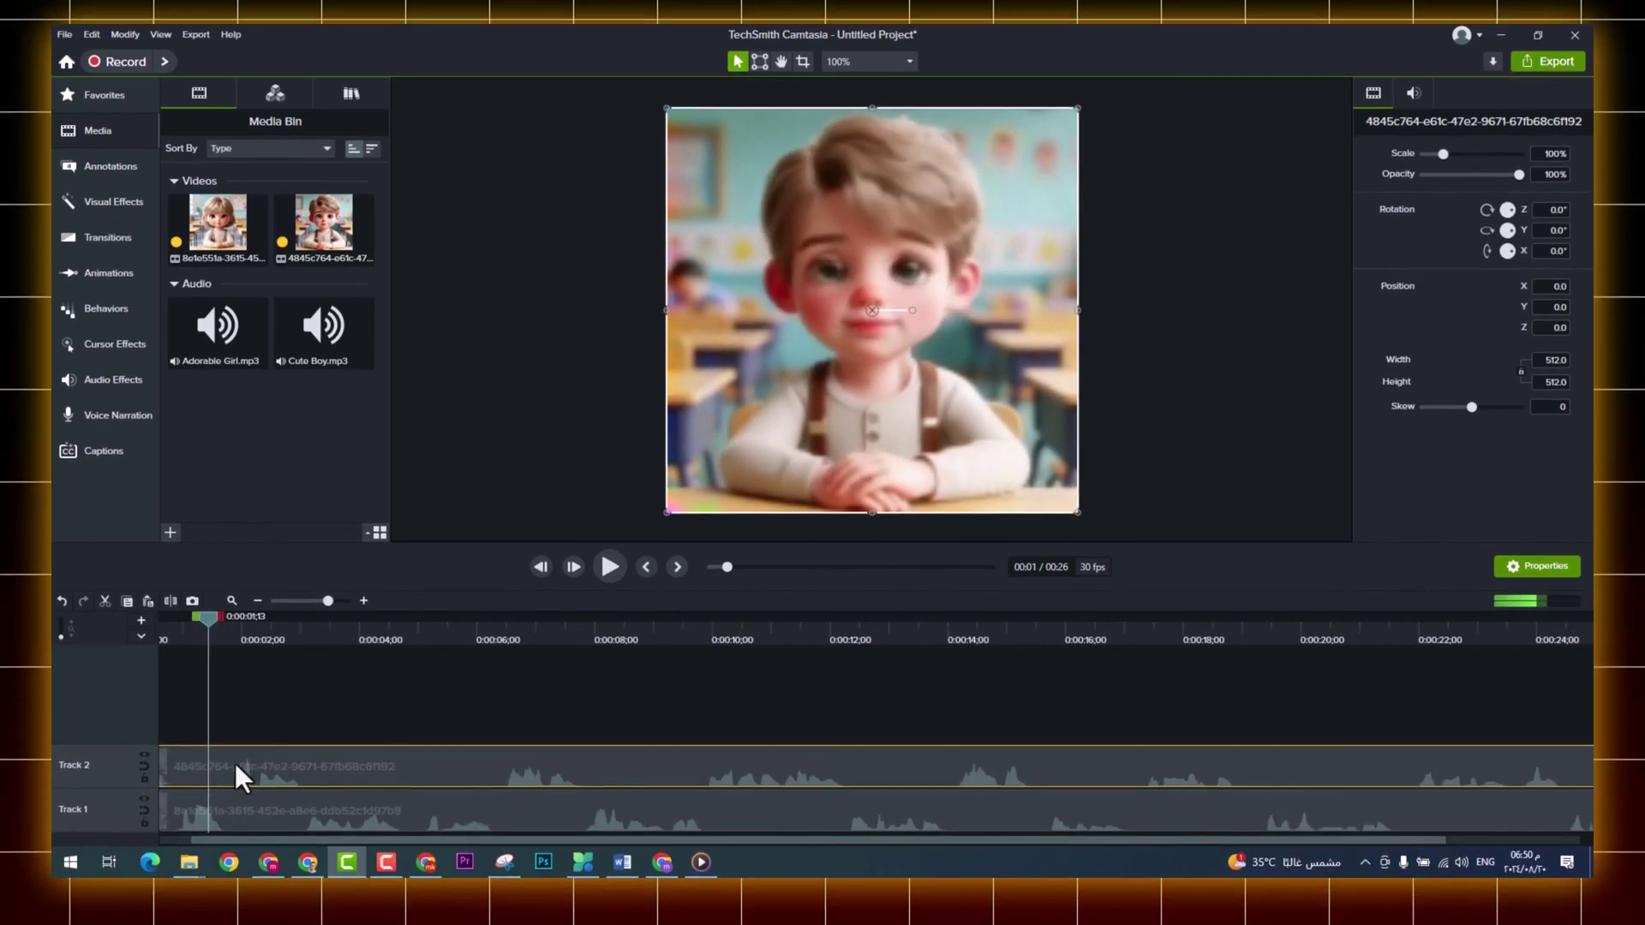
pyautogui.press('space')
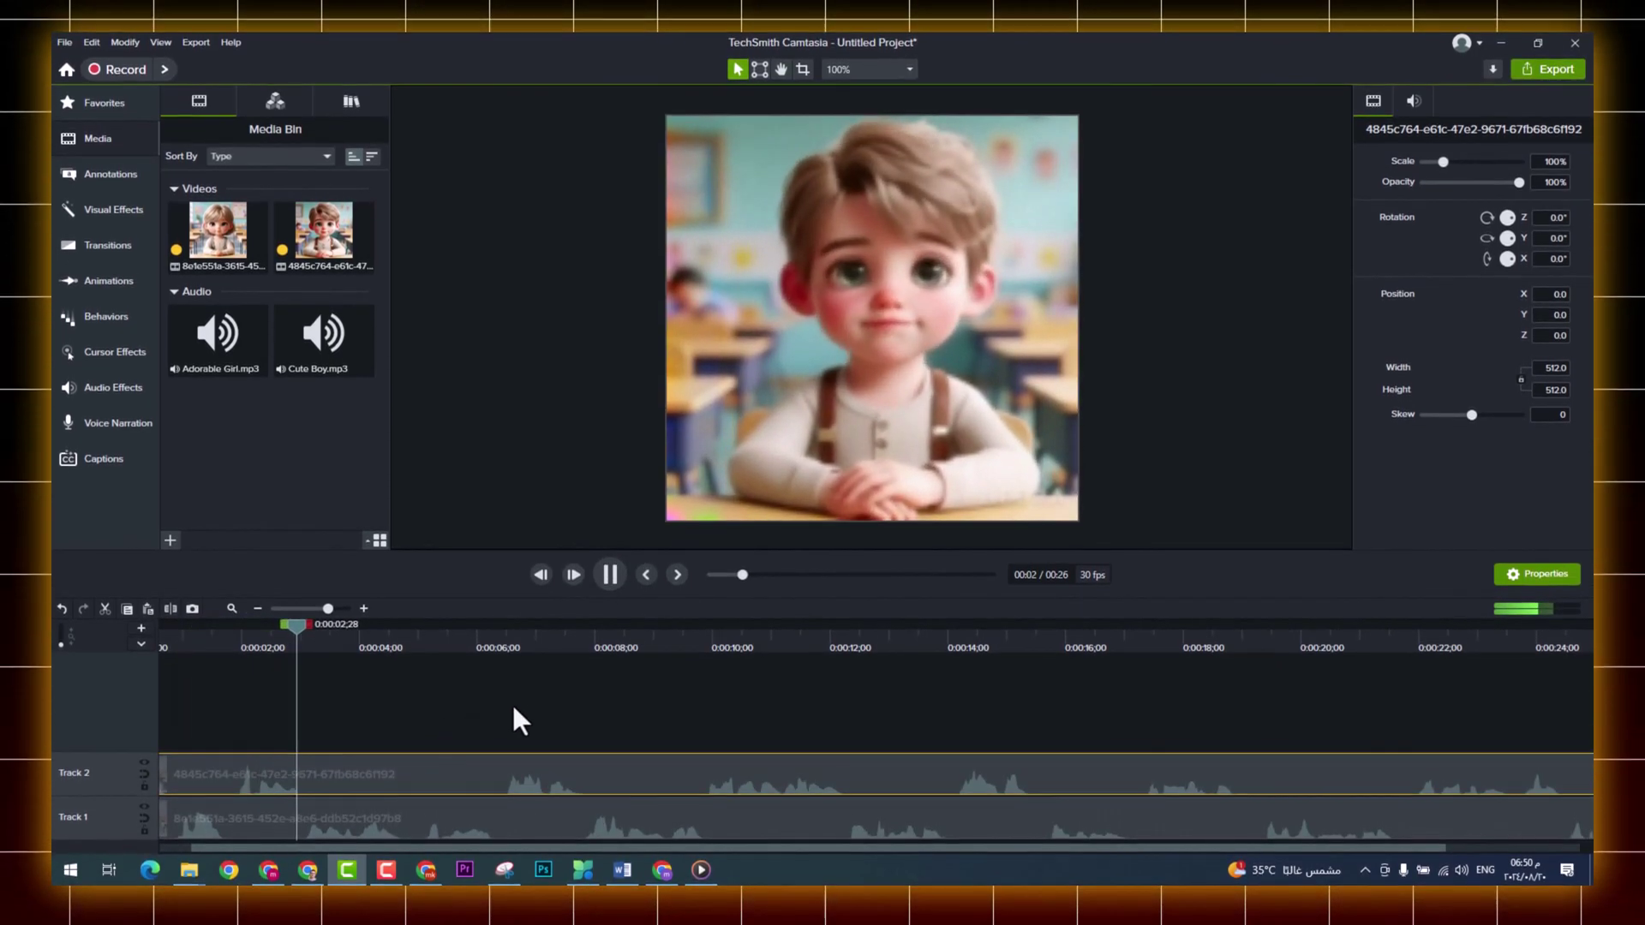
pyautogui.press('space')
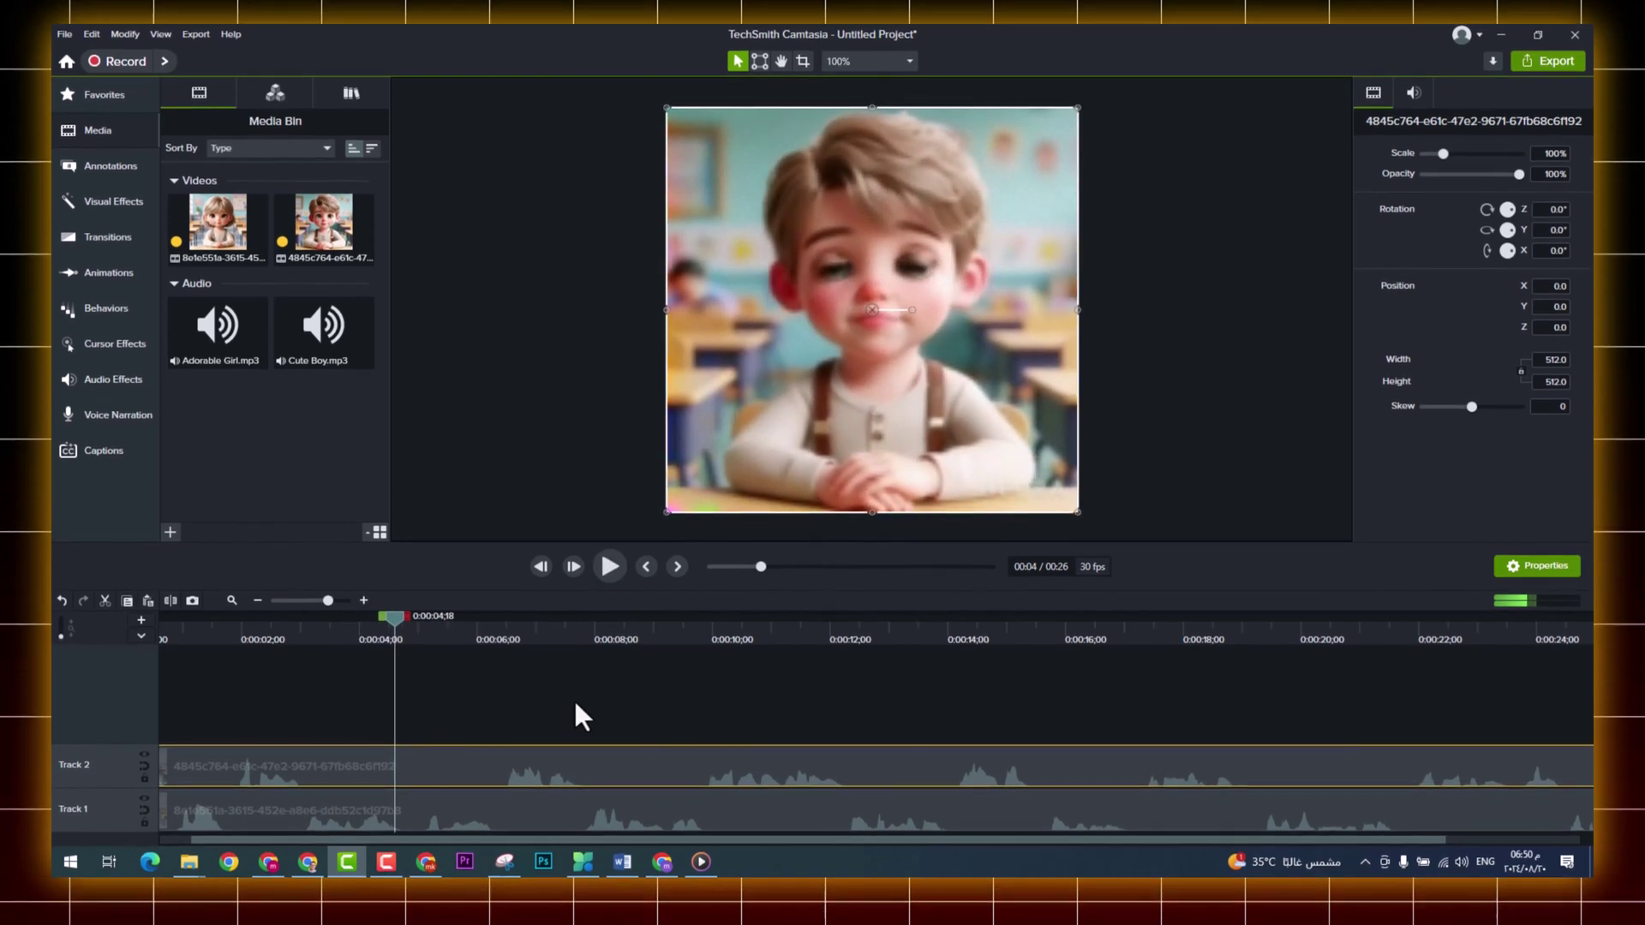
pyautogui.scroll(-3, 575, 708)
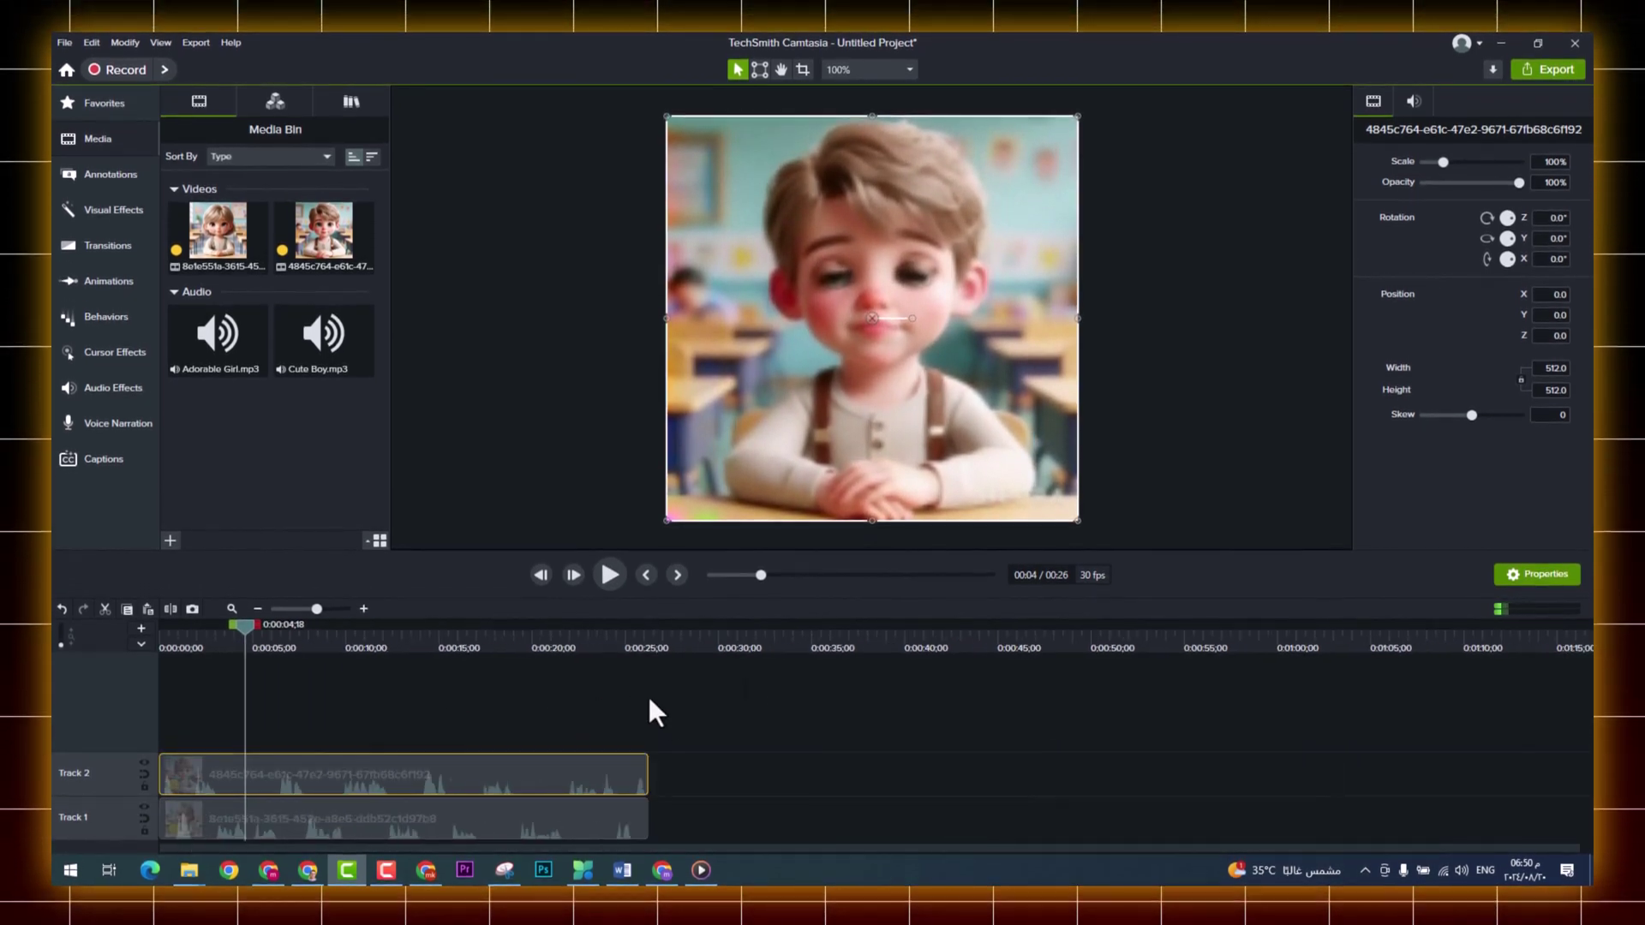
# Step: Set the project's canvas dimensions to the vertical preset 9:16 FHD (1080x1920)
pyautogui.click(1178, 339)
pyautogui.rightClick(1184, 330)
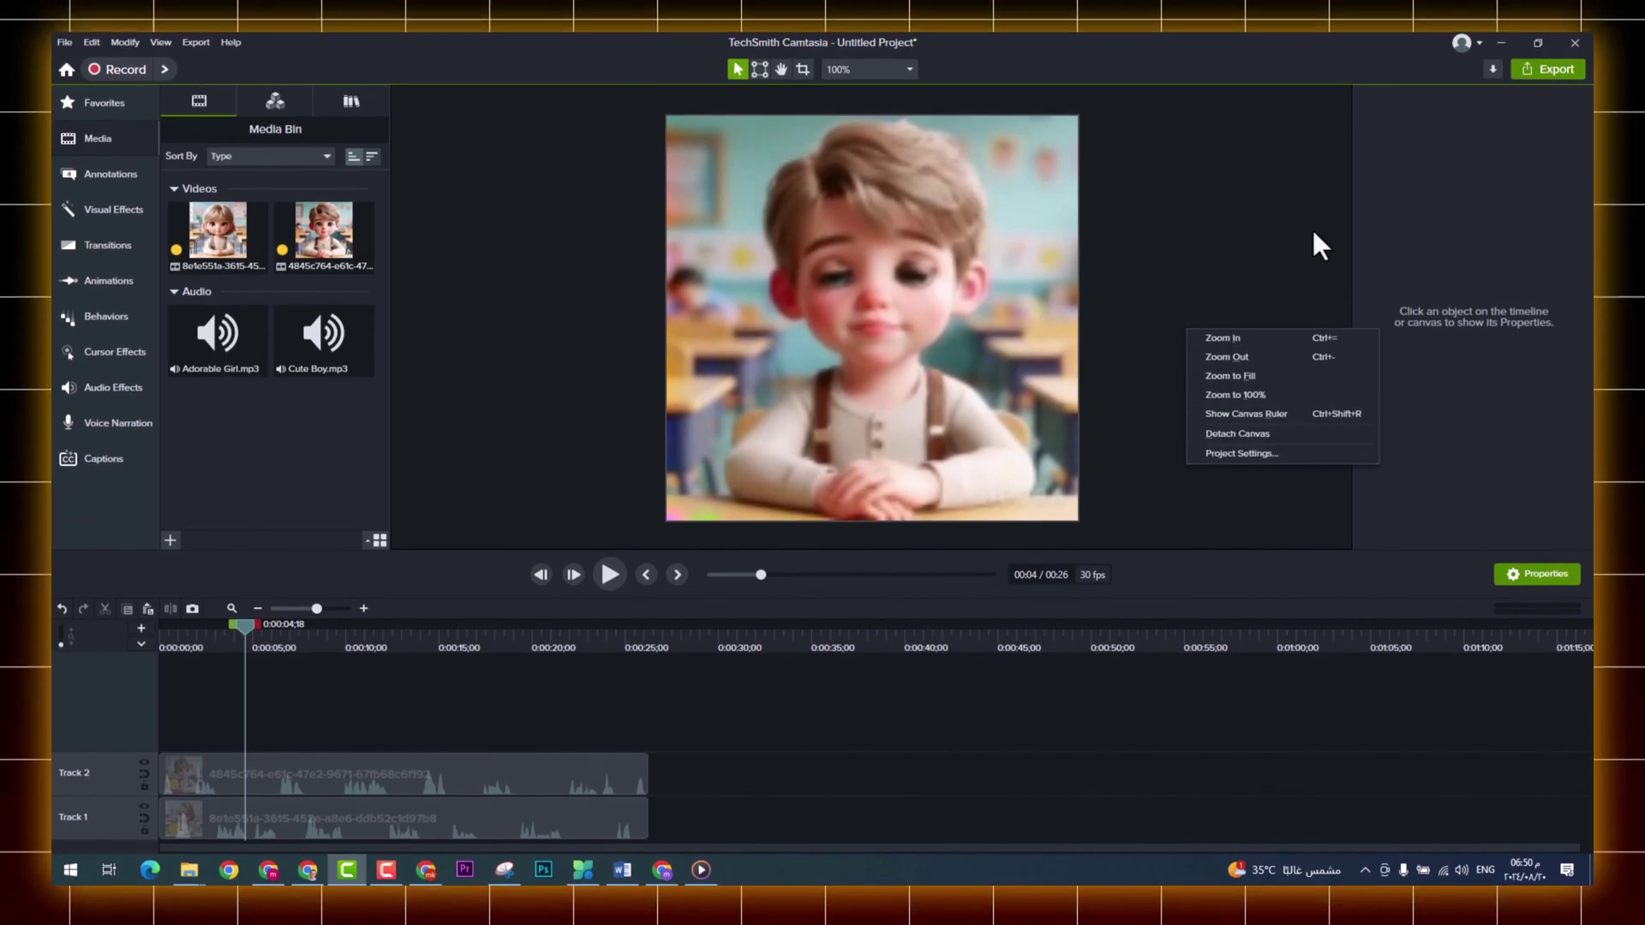
pyautogui.click(1241, 453)
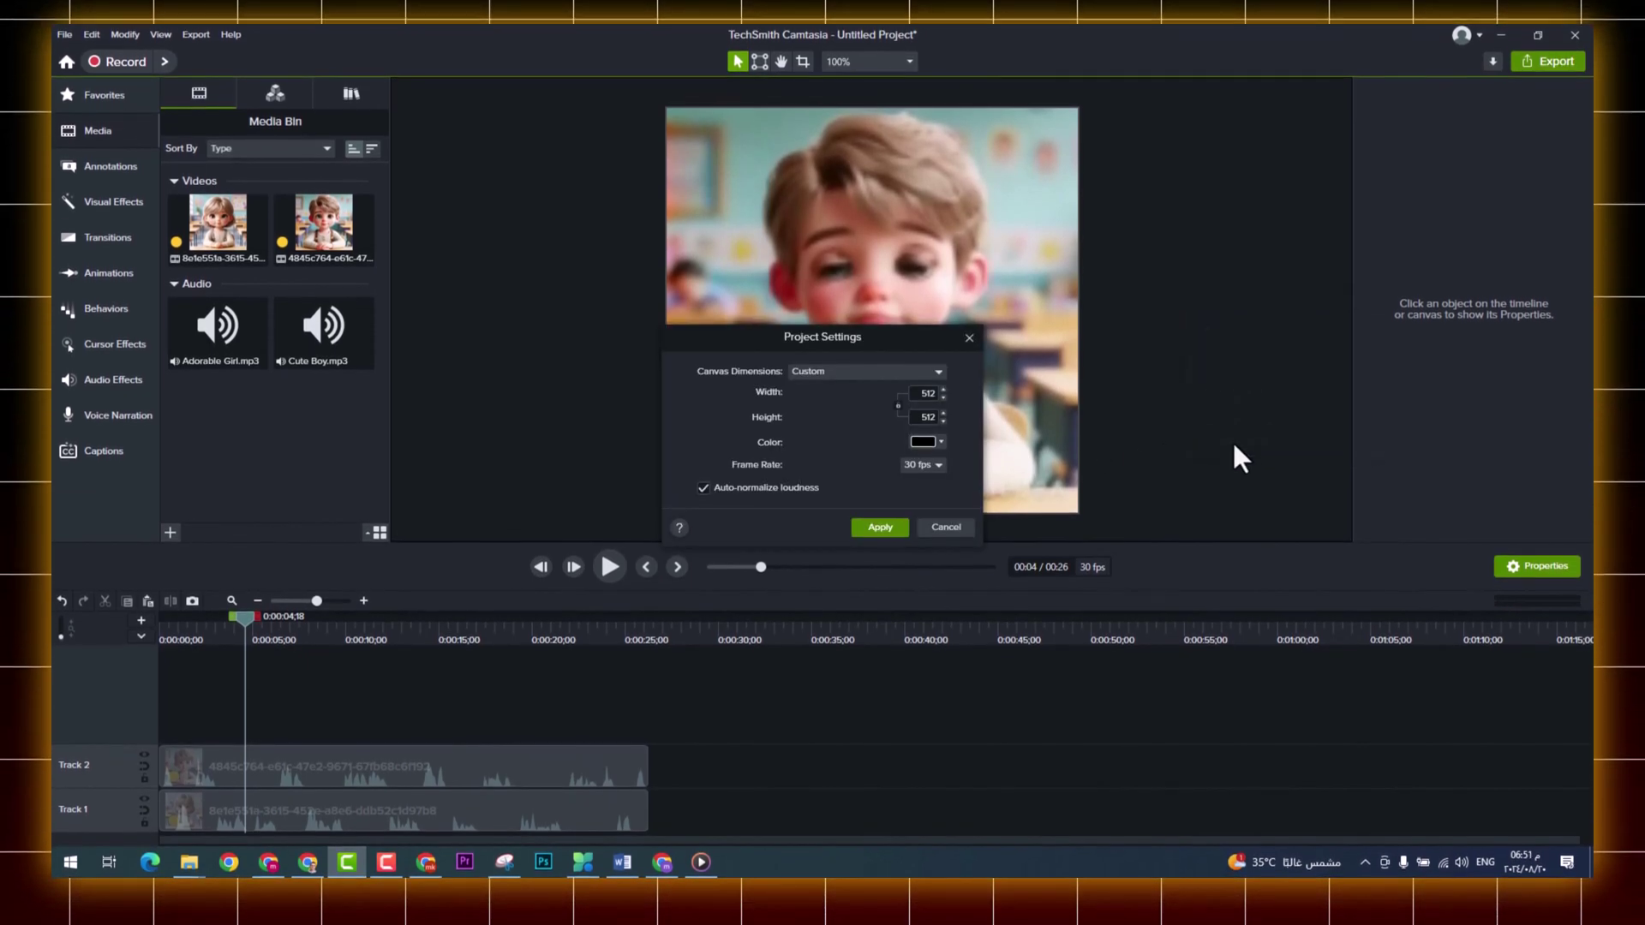
pyautogui.click(939, 373)
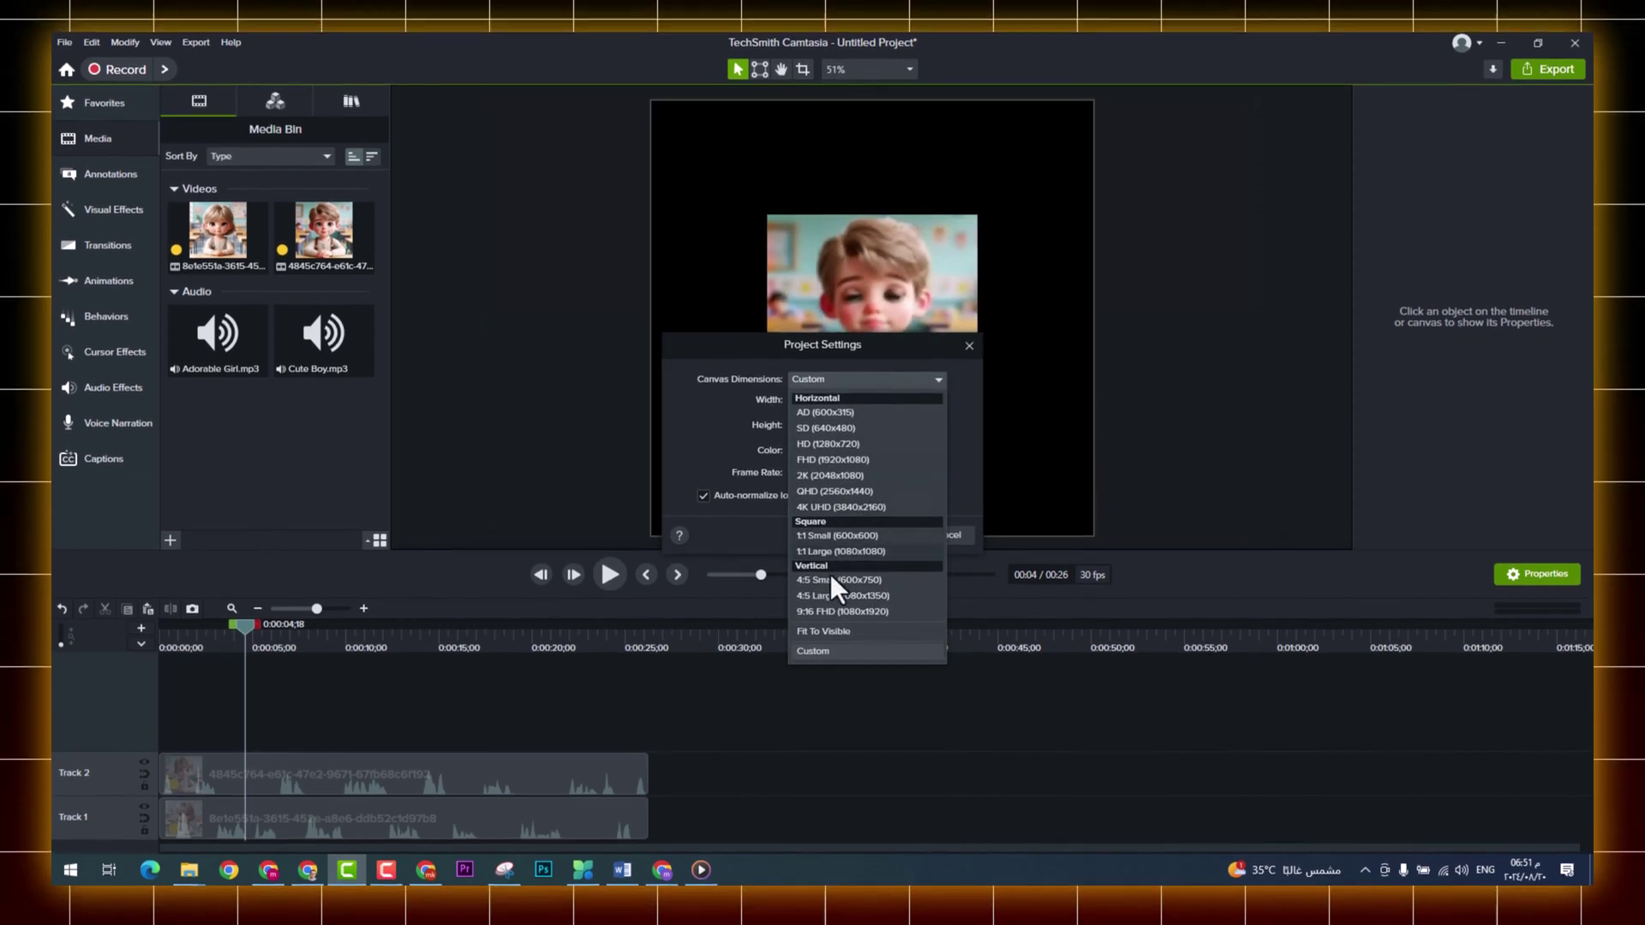
pyautogui.click(836, 612)
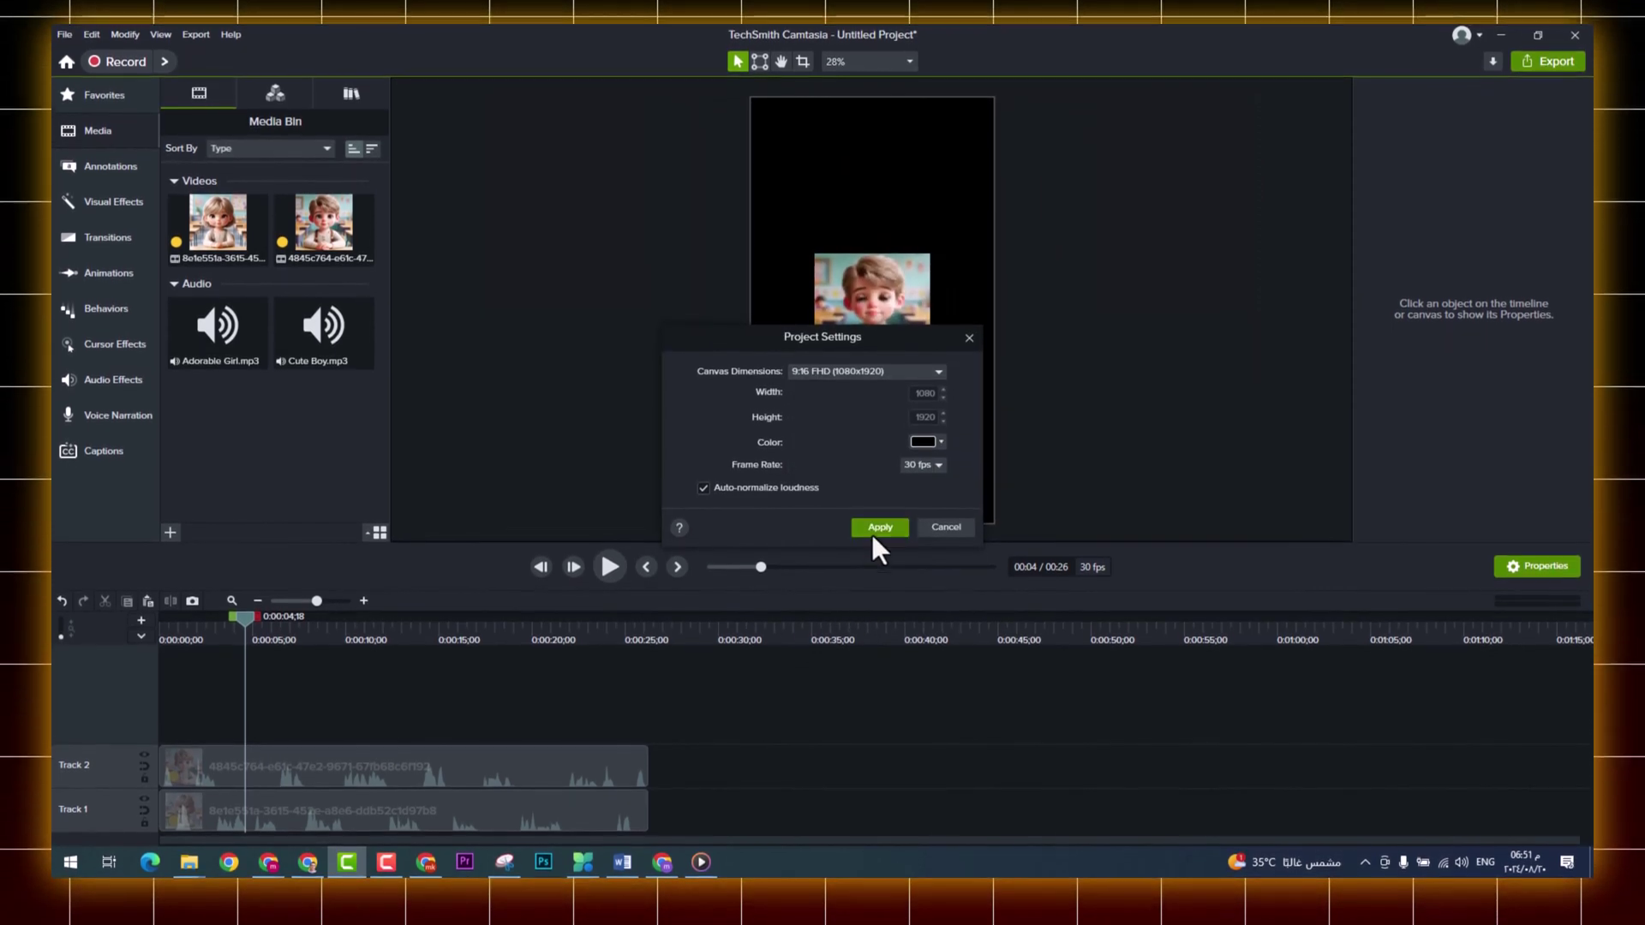
pyautogui.click(881, 524)
# Step: Scale both video clips together to 1080 x 1080 so that they span the full canvas width
pyautogui.hotkey('ctrl', 'a')
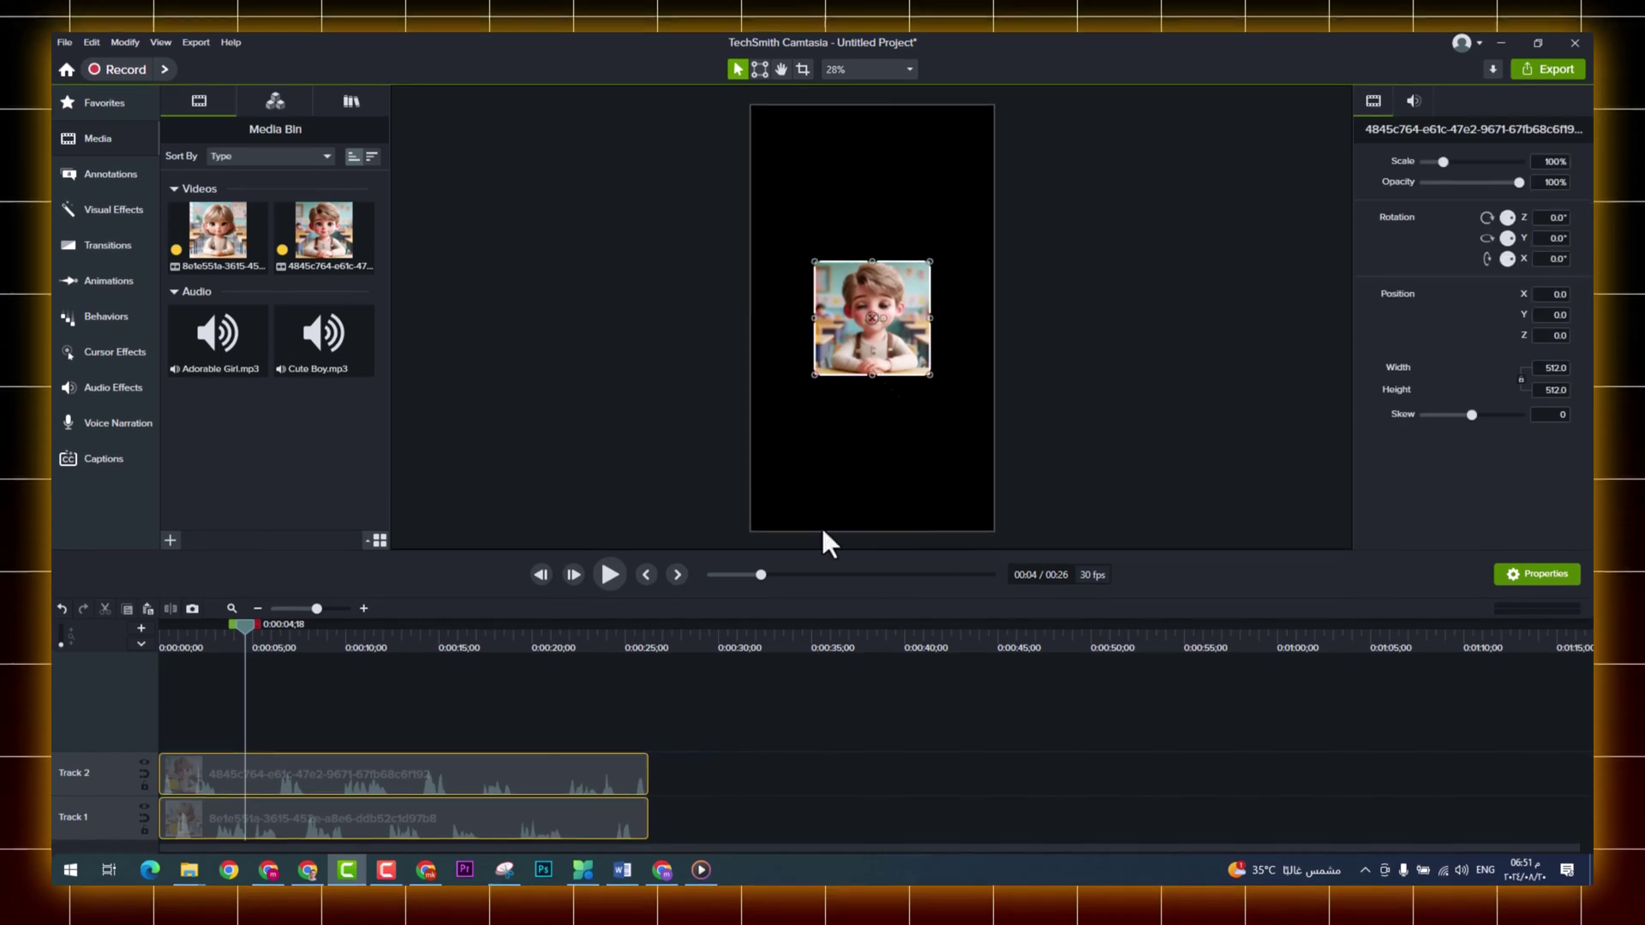
pyautogui.moveTo(930, 377); pyautogui.dragTo(994, 437)
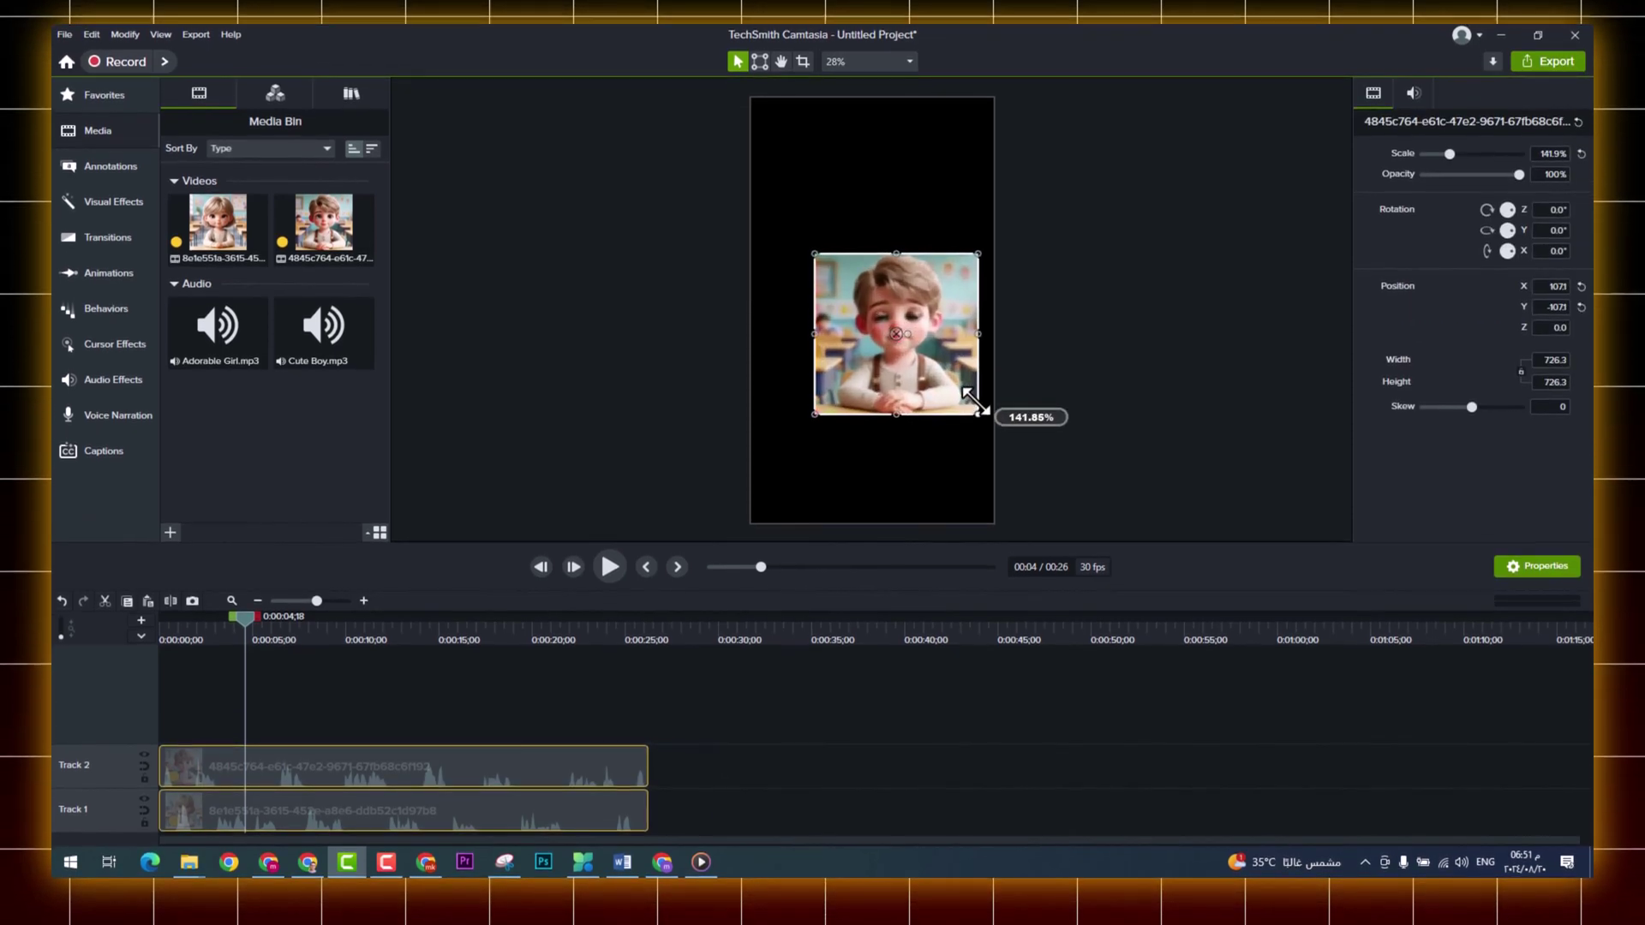
pyautogui.moveTo(818, 254); pyautogui.dragTo(750, 190)
# Step: Move the boy's video up to the canvas's upper edge, at Y about 427, and the girl's video down to the lower edge
pyautogui.click(656, 814)
pyautogui.click(519, 782)
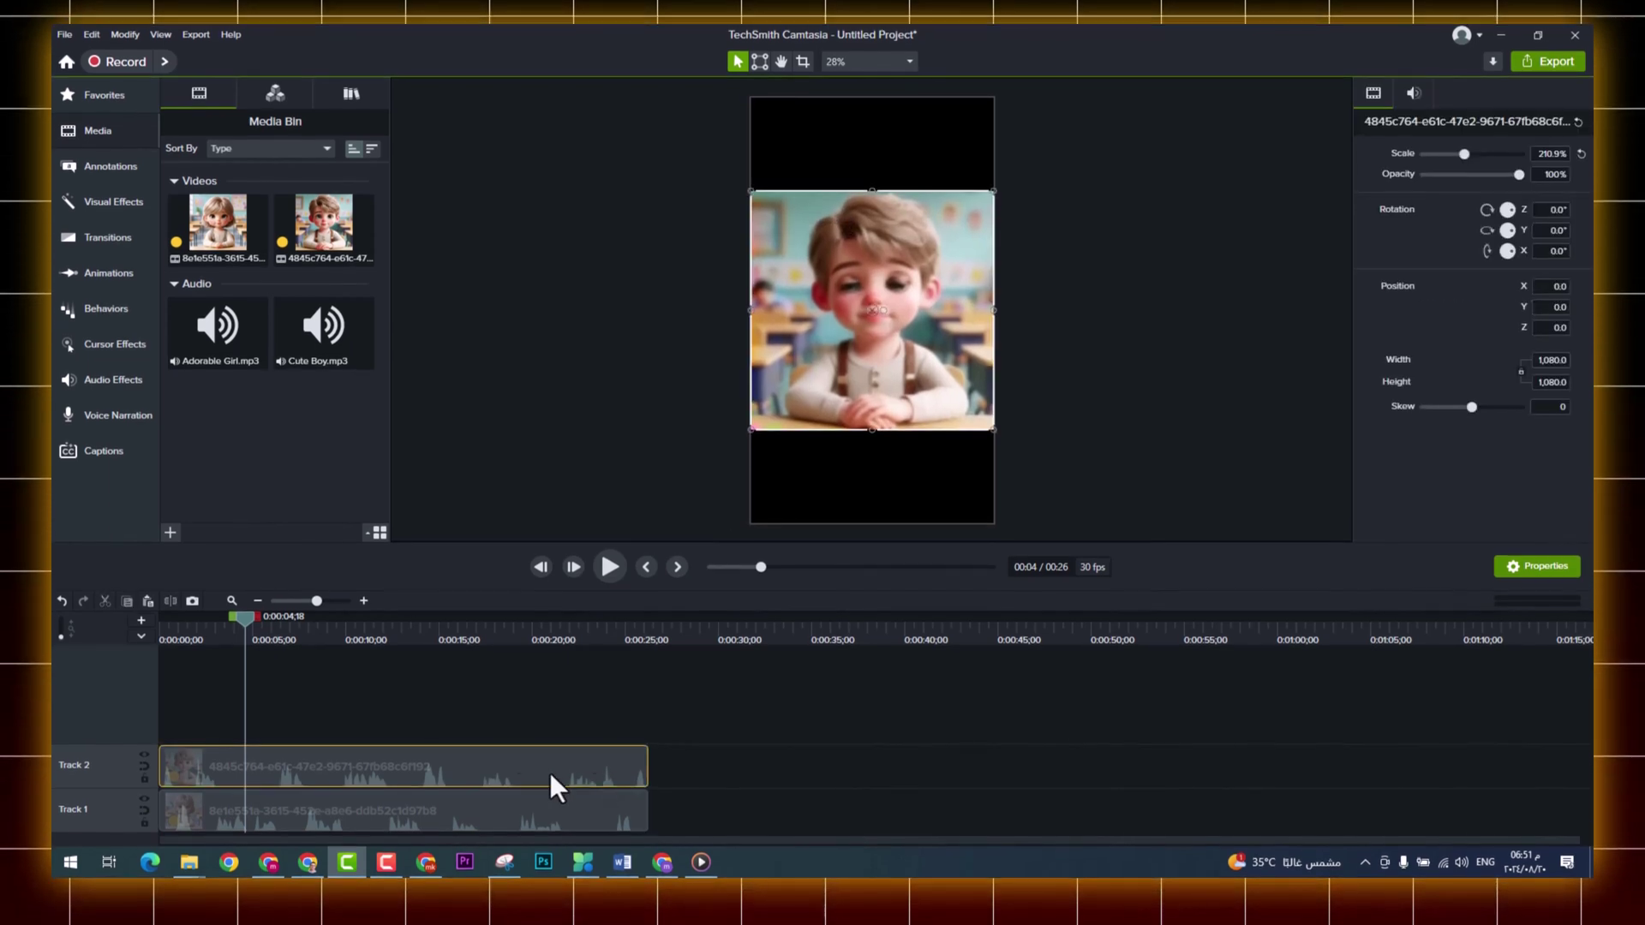
pyautogui.moveTo(856, 297); pyautogui.dragTo(855, 205)
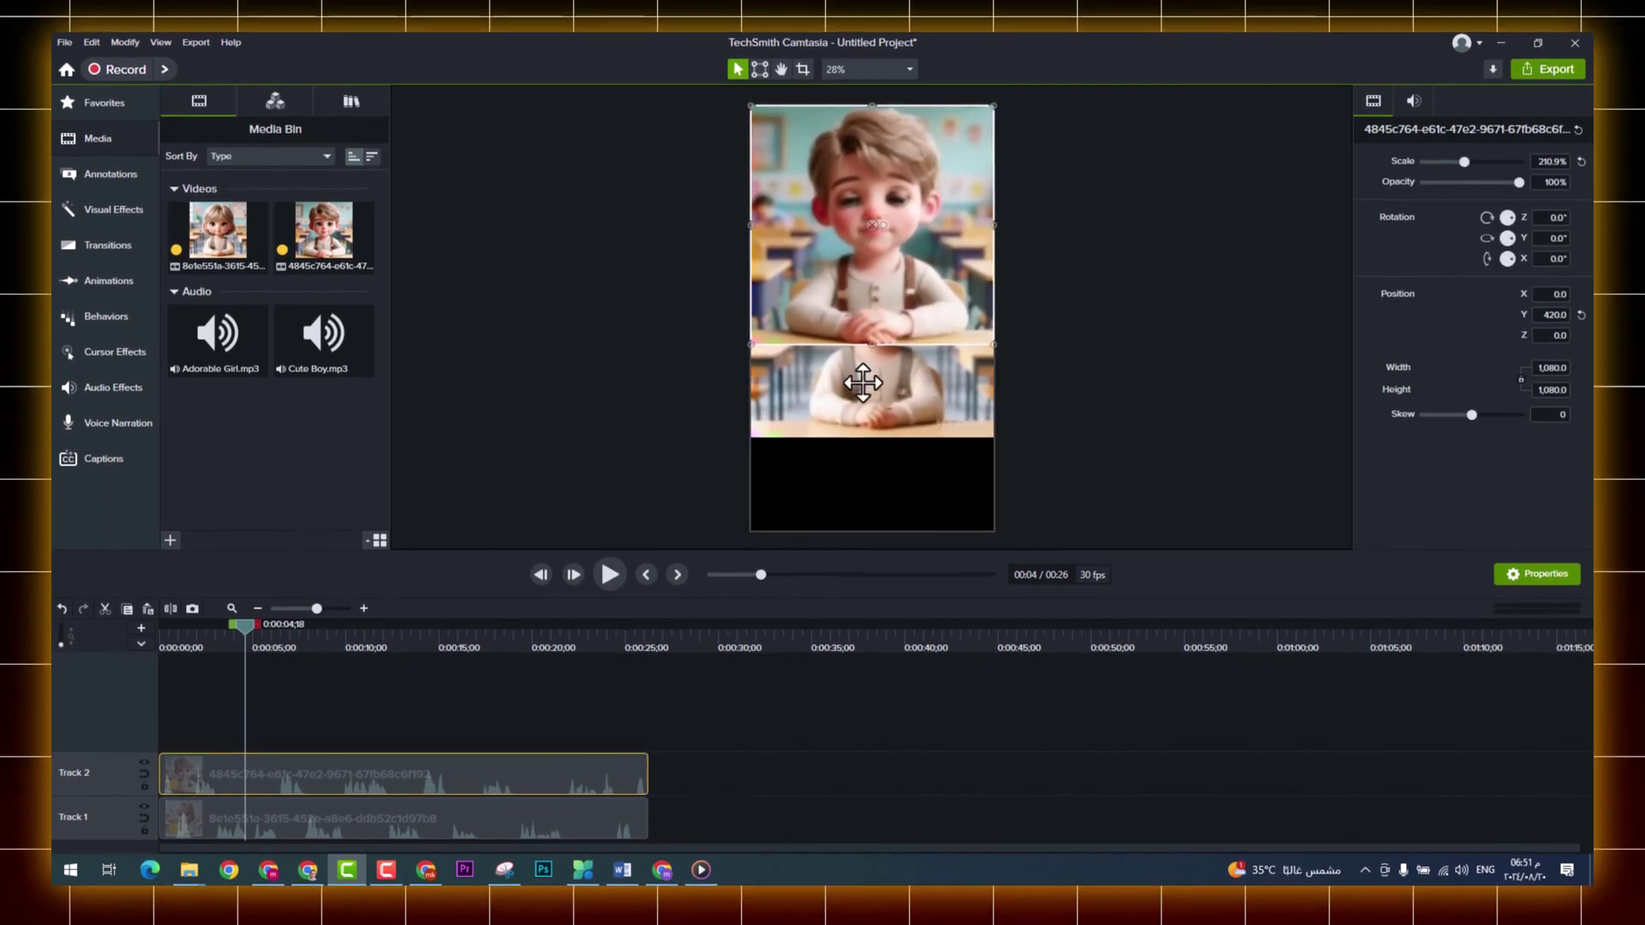
pyautogui.moveTo(906, 416); pyautogui.dragTo(899, 480)
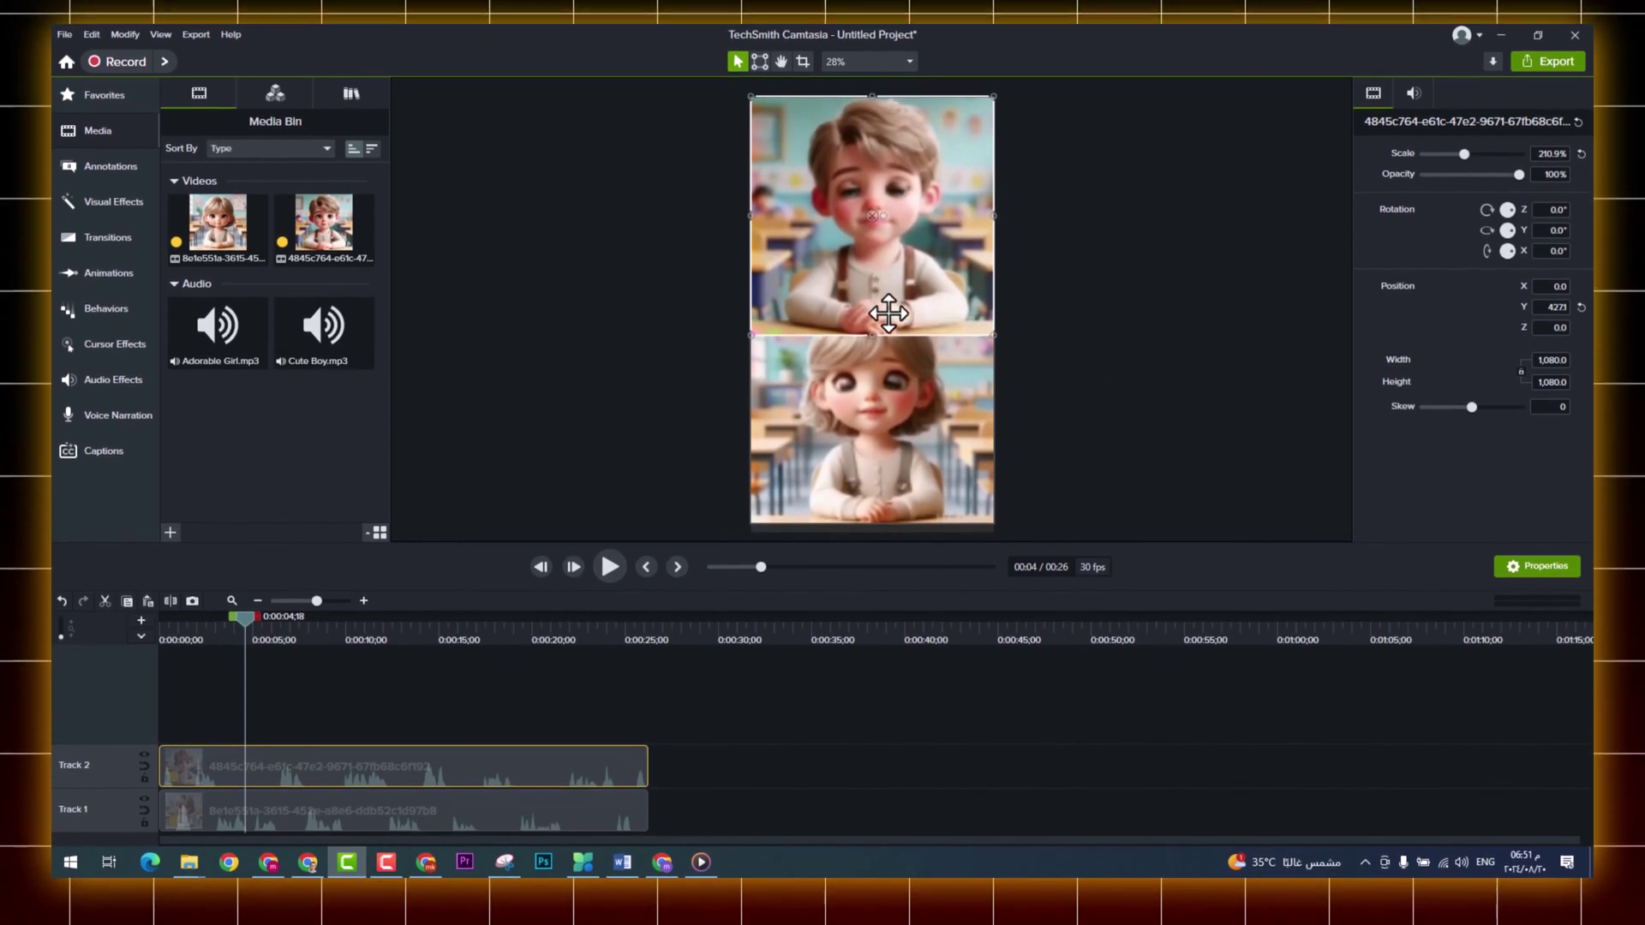
# Step: Crop the lower part of the boy's video to a height of about 967 and adjust the girl's video to Y about -484
pyautogui.press('alt')
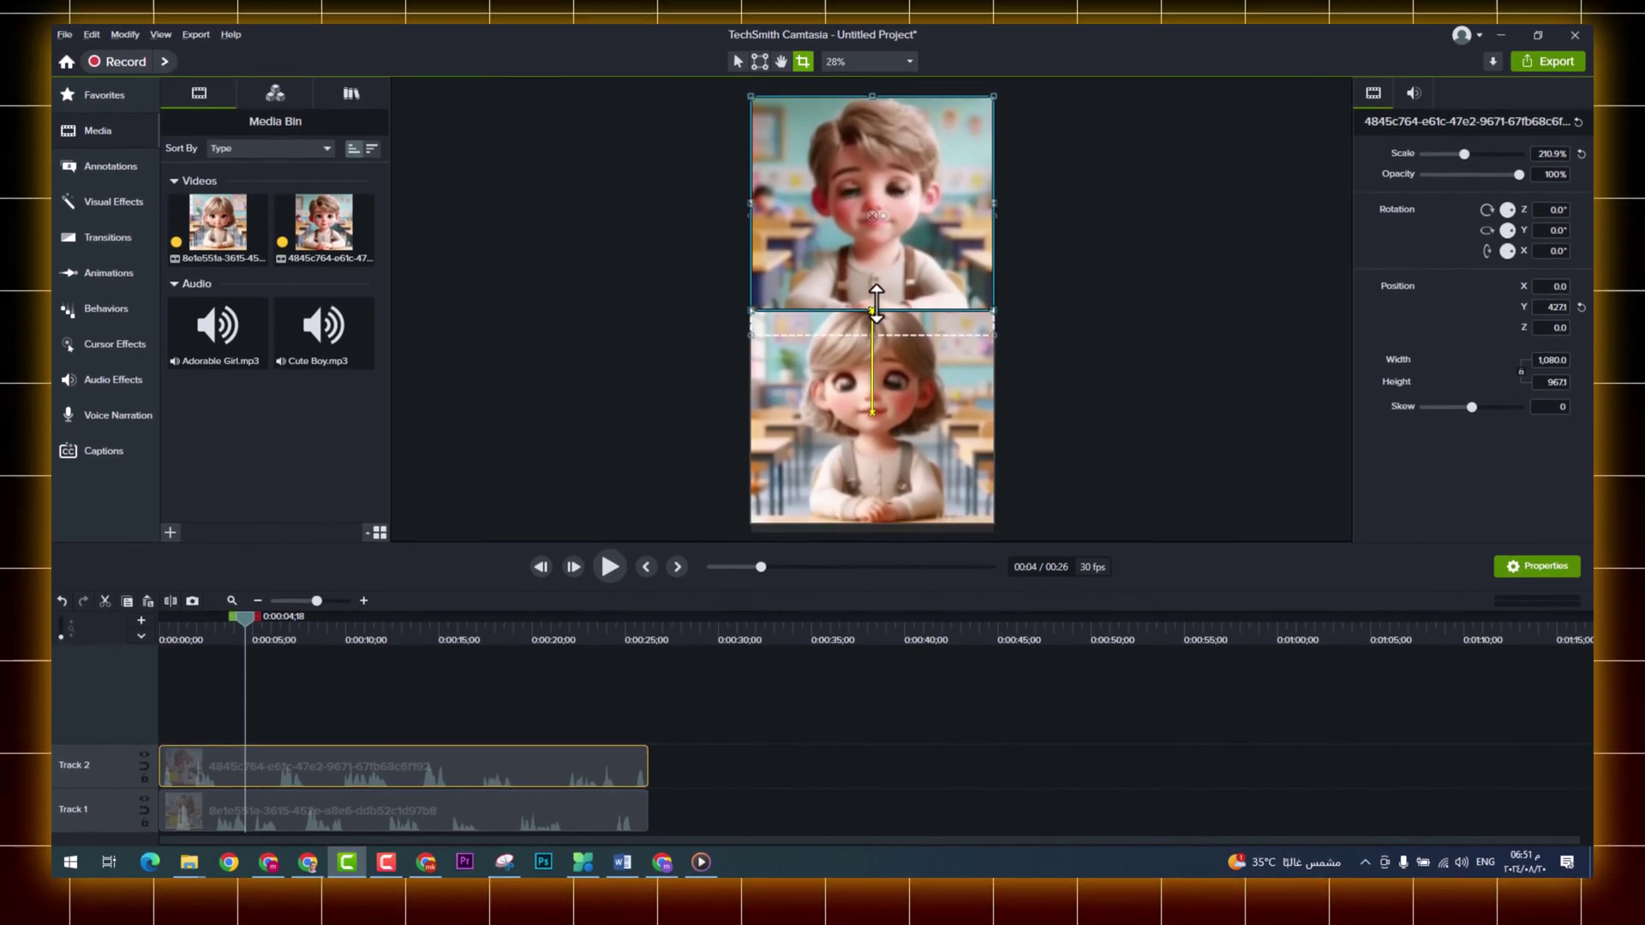
pyautogui.press('Down')
pyautogui.press('Down')
pyautogui.press('Down')
pyautogui.press('Down')
pyautogui.press('Down')
pyautogui.press('Down')
pyautogui.press('Down')
pyautogui.press('Down')
pyautogui.press('Down')
pyautogui.press('Down')
pyautogui.press('Down')
pyautogui.press('Down')
pyautogui.press('Down')
pyautogui.press('Down')
pyautogui.press('Down')
pyautogui.press('Down')
pyautogui.press('Down')
pyautogui.press('Down')
pyautogui.press('Down')
pyautogui.press('Down')
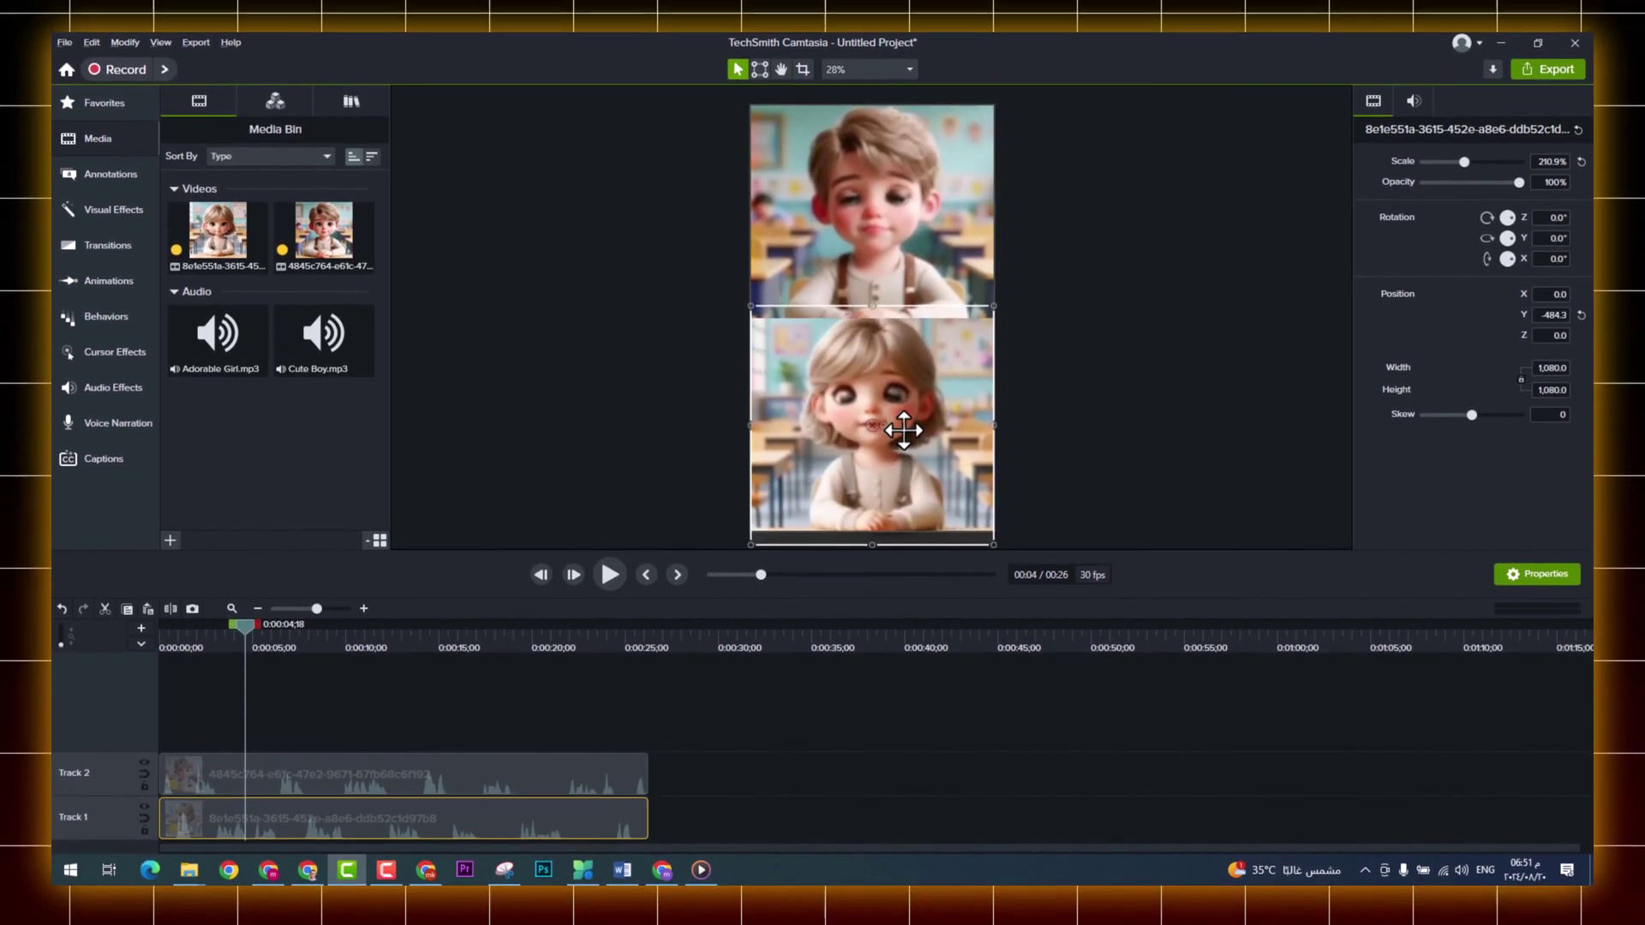
# Step: Show the dynamic caption styles and play the stacked conversation from the start to about 11 seconds
pyautogui.click(745, 742)
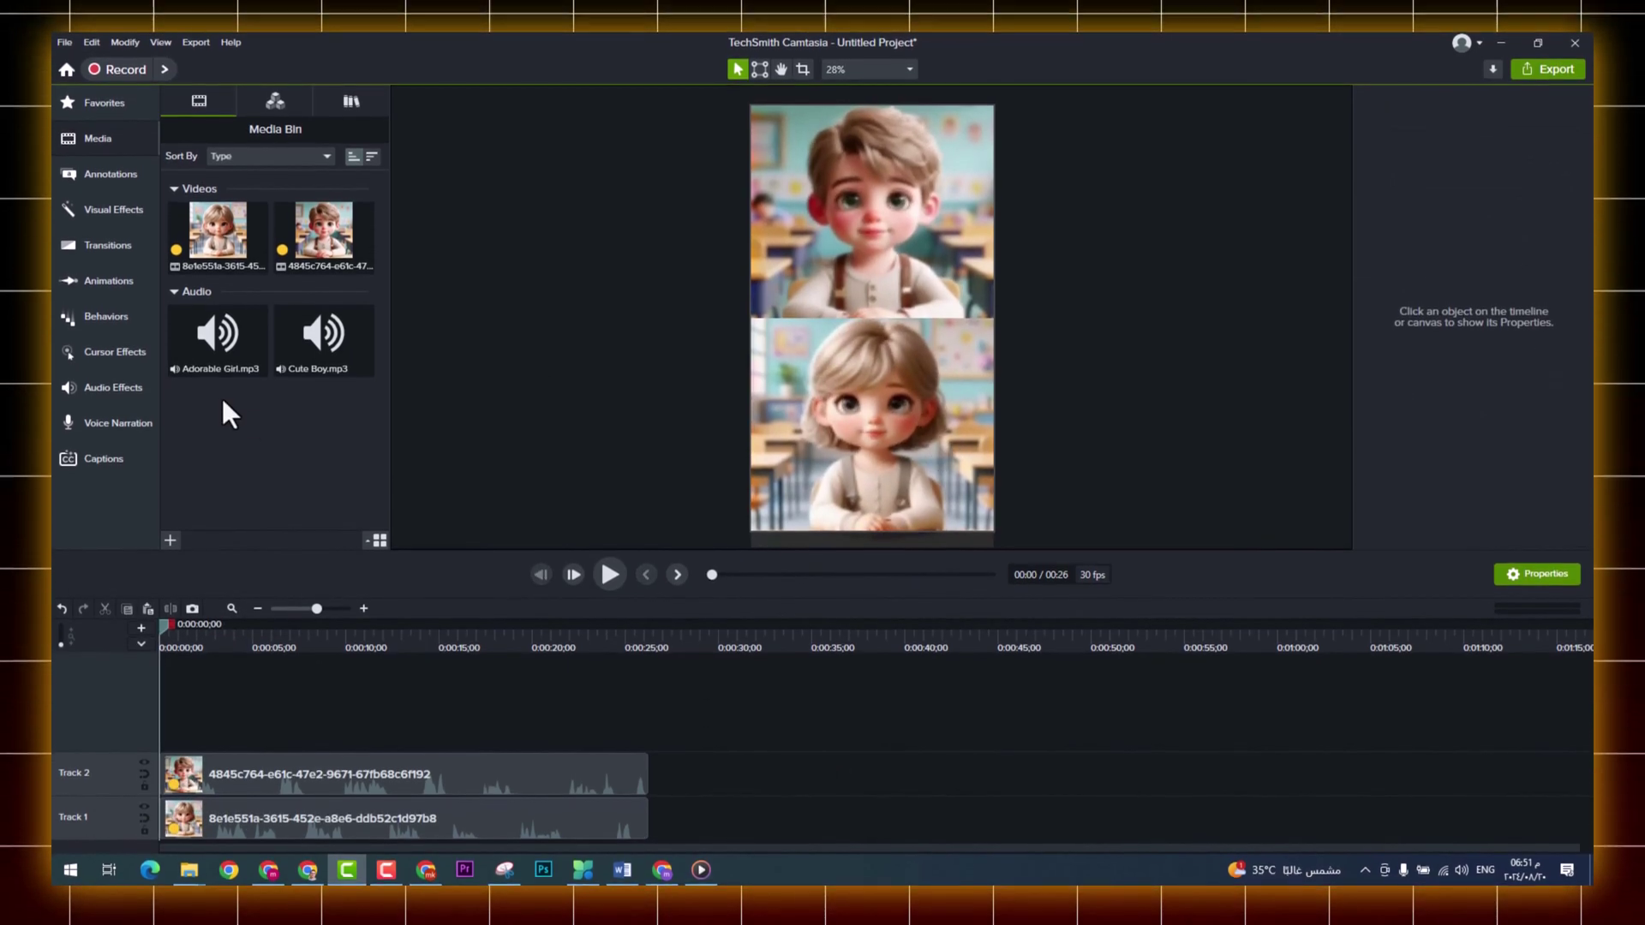
pyautogui.click(101, 456)
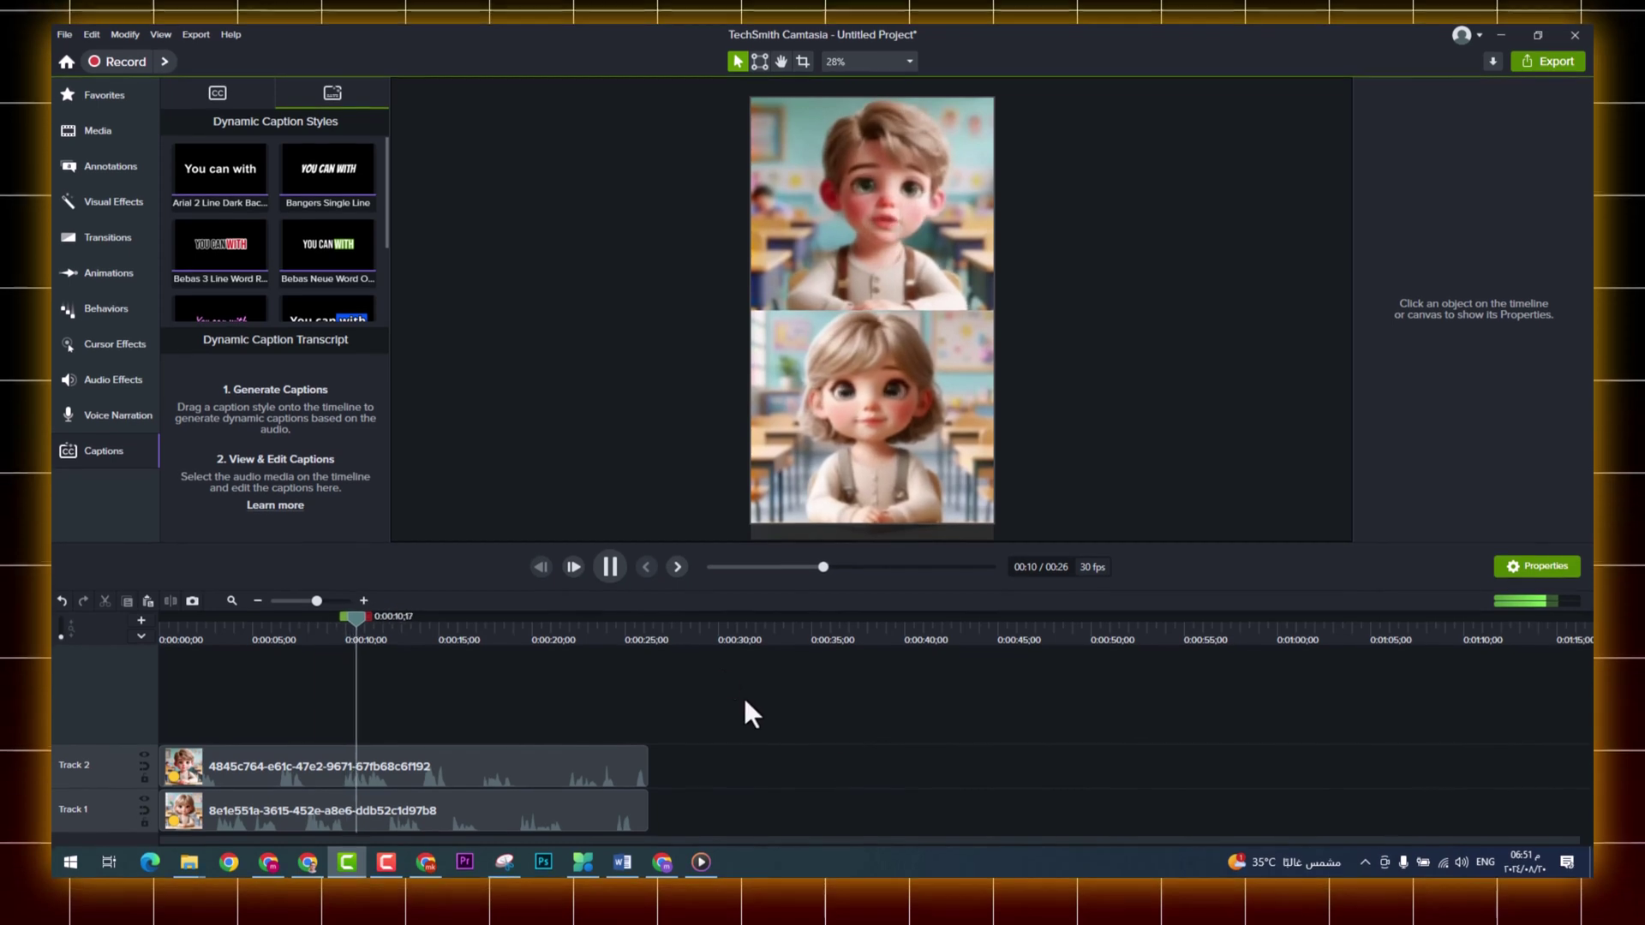
pyautogui.click(610, 569)
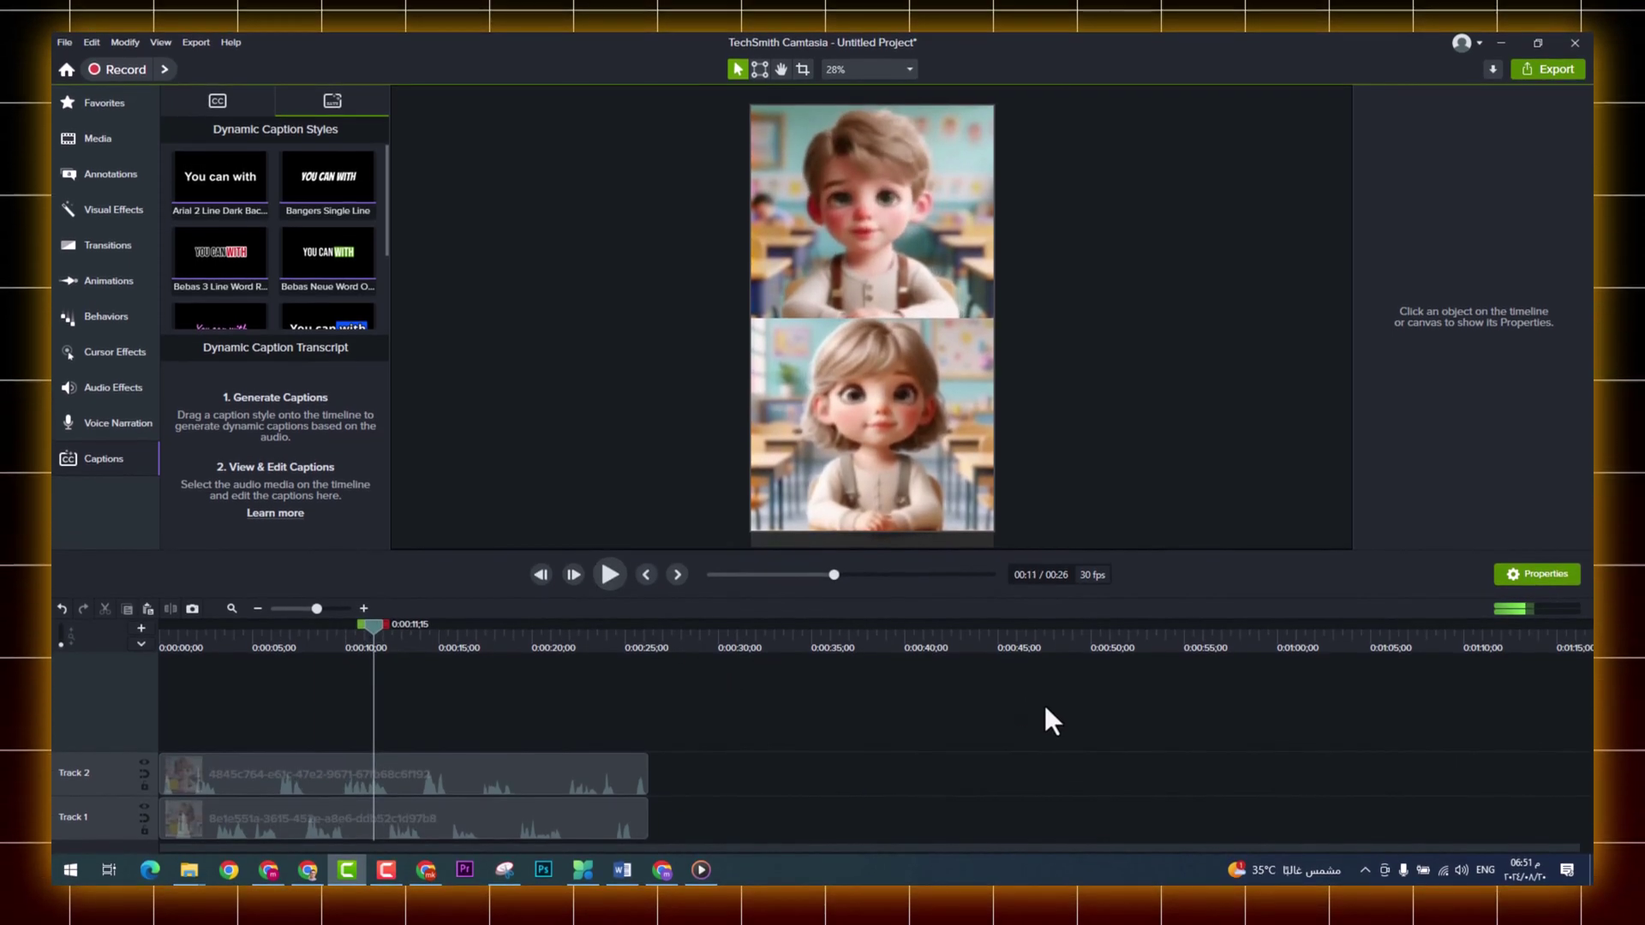